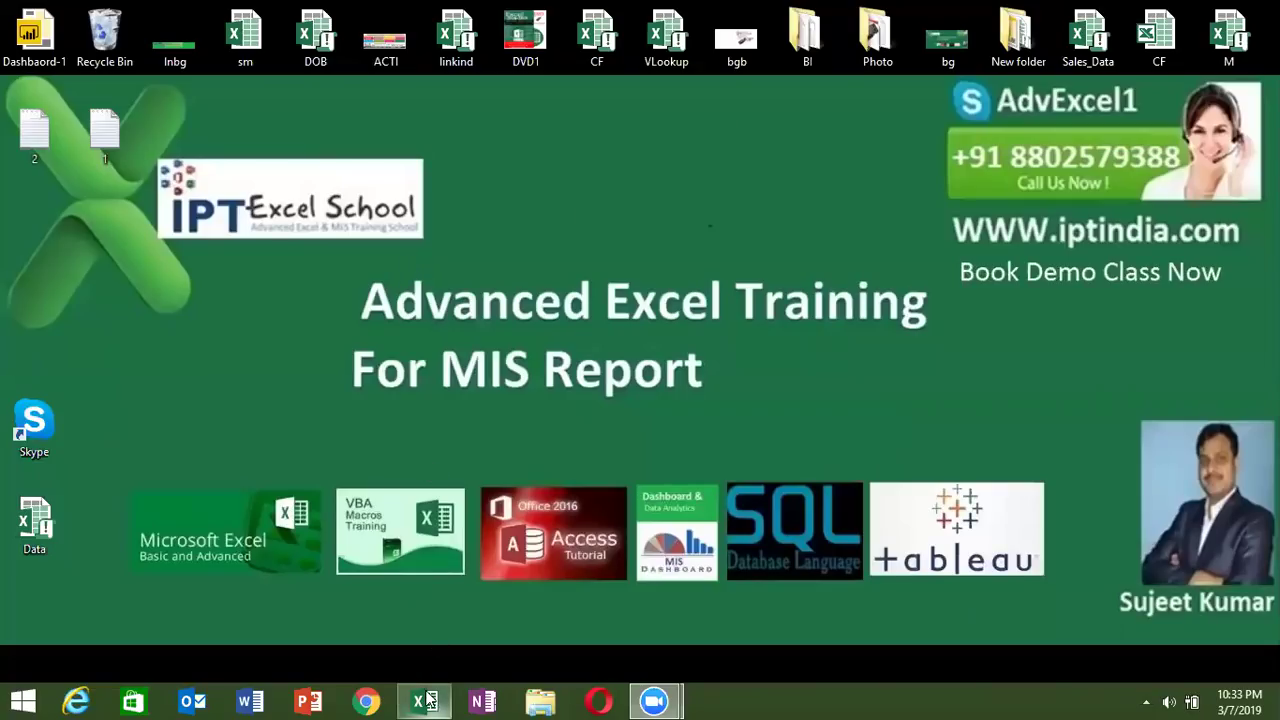
# - Restore the blank Book1 Excel workbook window from the taskbar
pyautogui.click(425, 701)
pyautogui.click(327, 111)
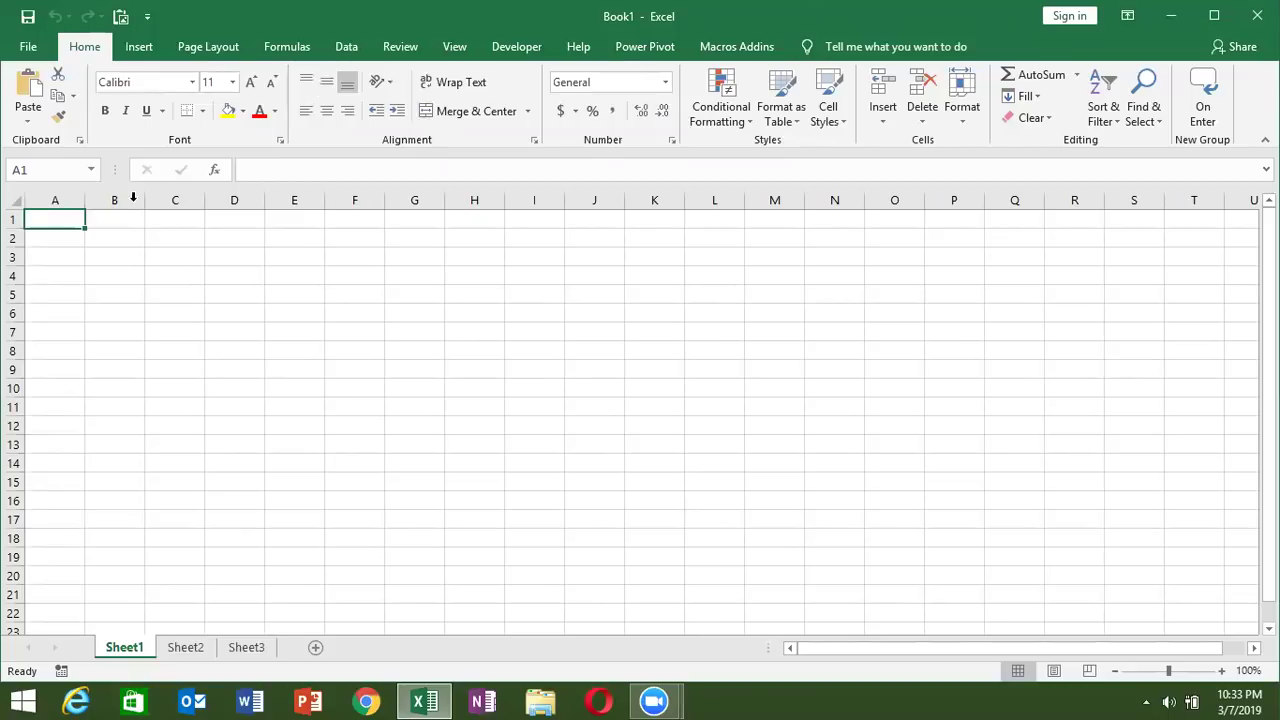
# - Open the '5.Dashboard - Sales Performance' workbook from the Recent workbooks list
pyautogui.click(102, 226)
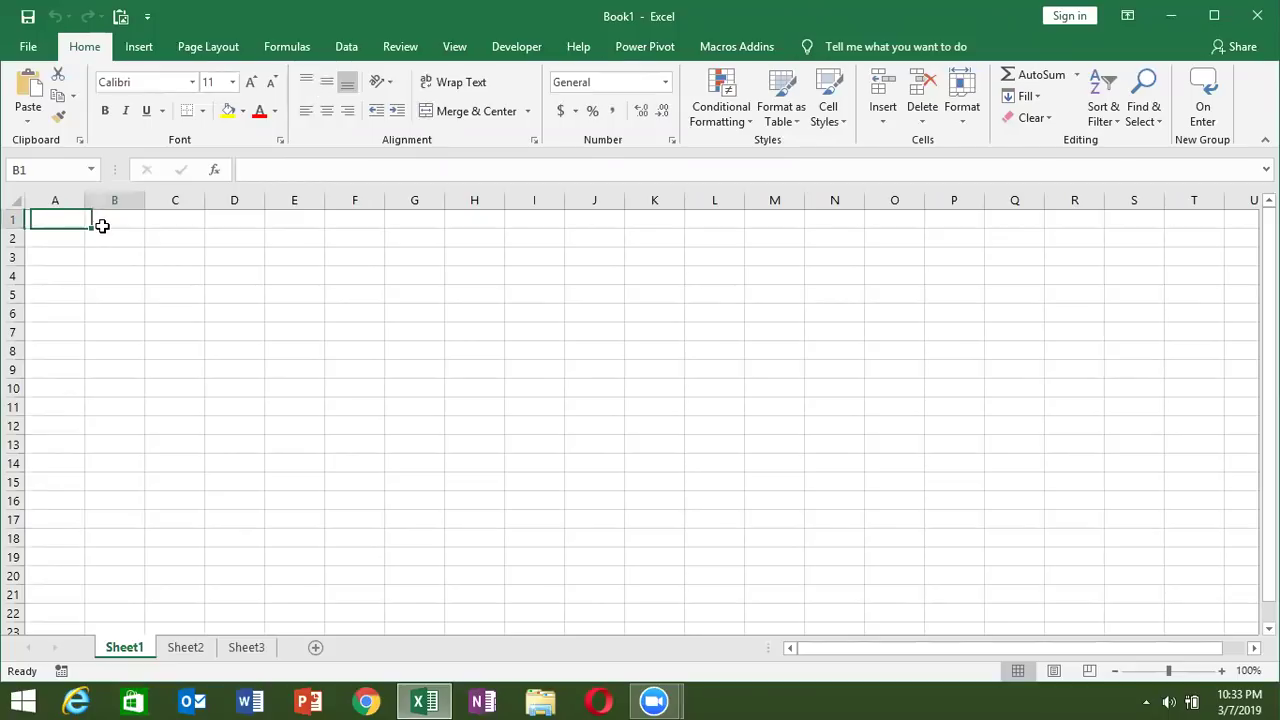
pyautogui.click(39, 56)
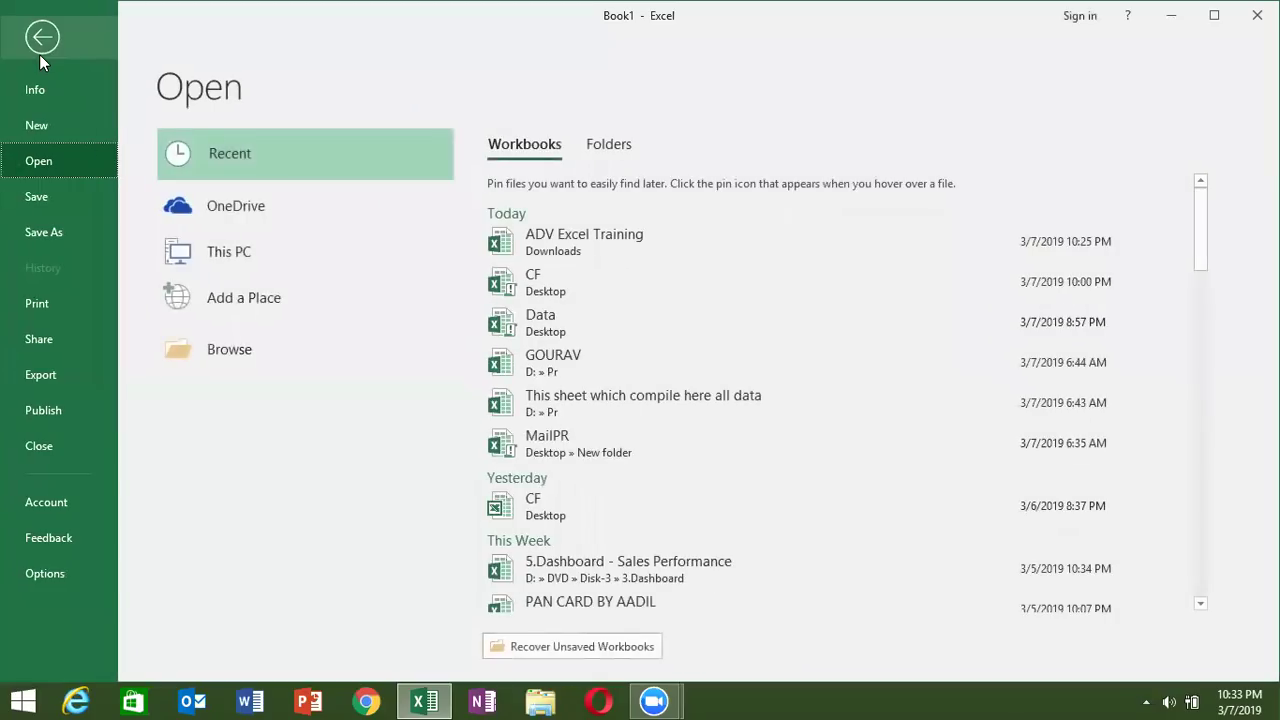
pyautogui.click(53, 139)
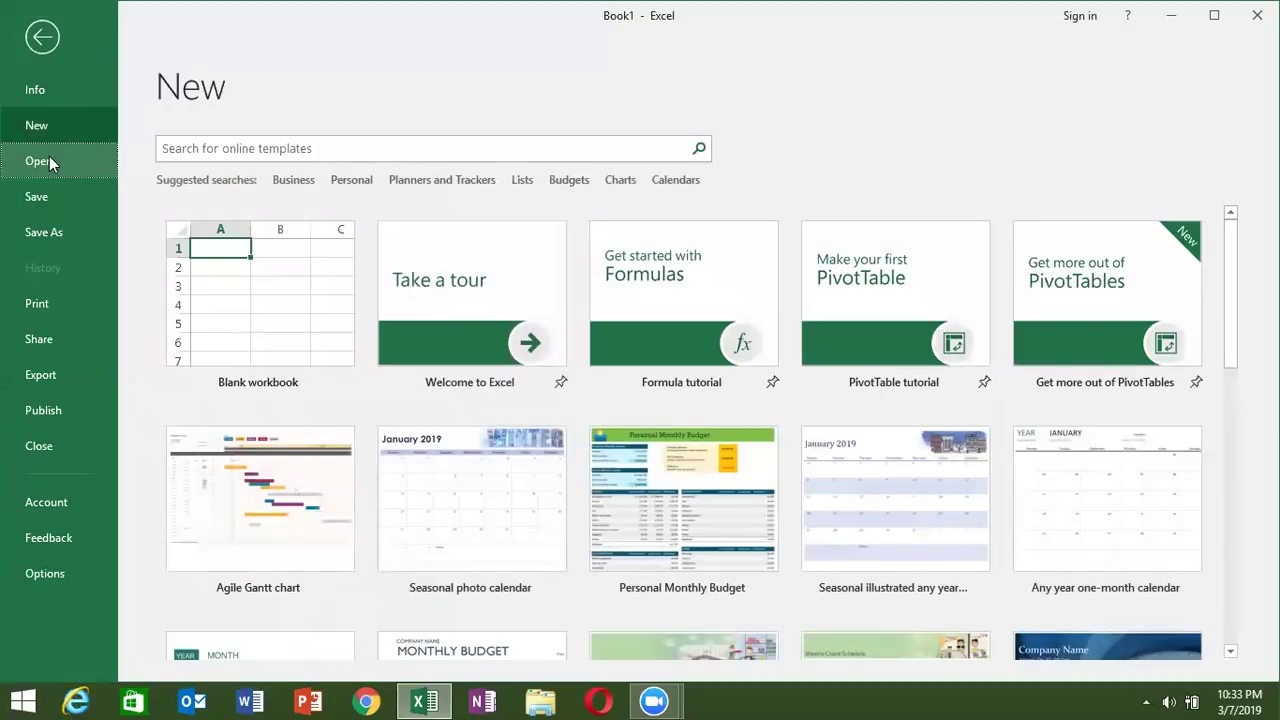
pyautogui.click(49, 158)
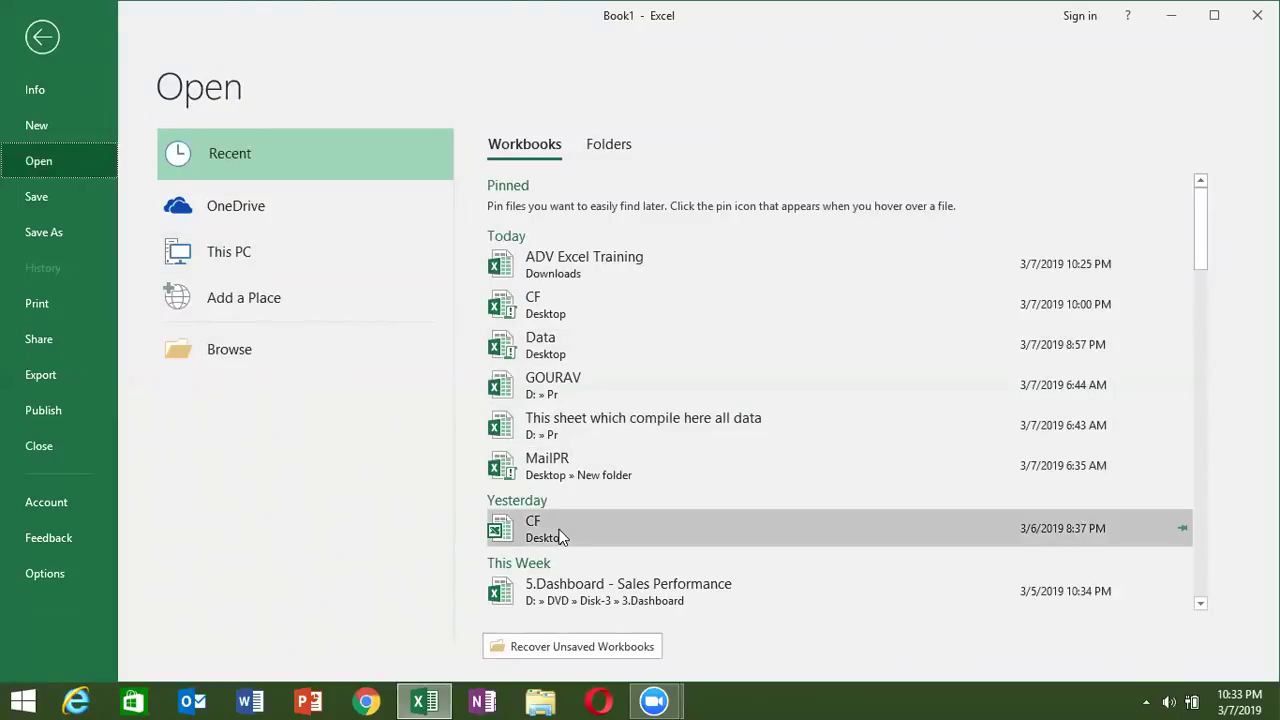
pyautogui.click(581, 594)
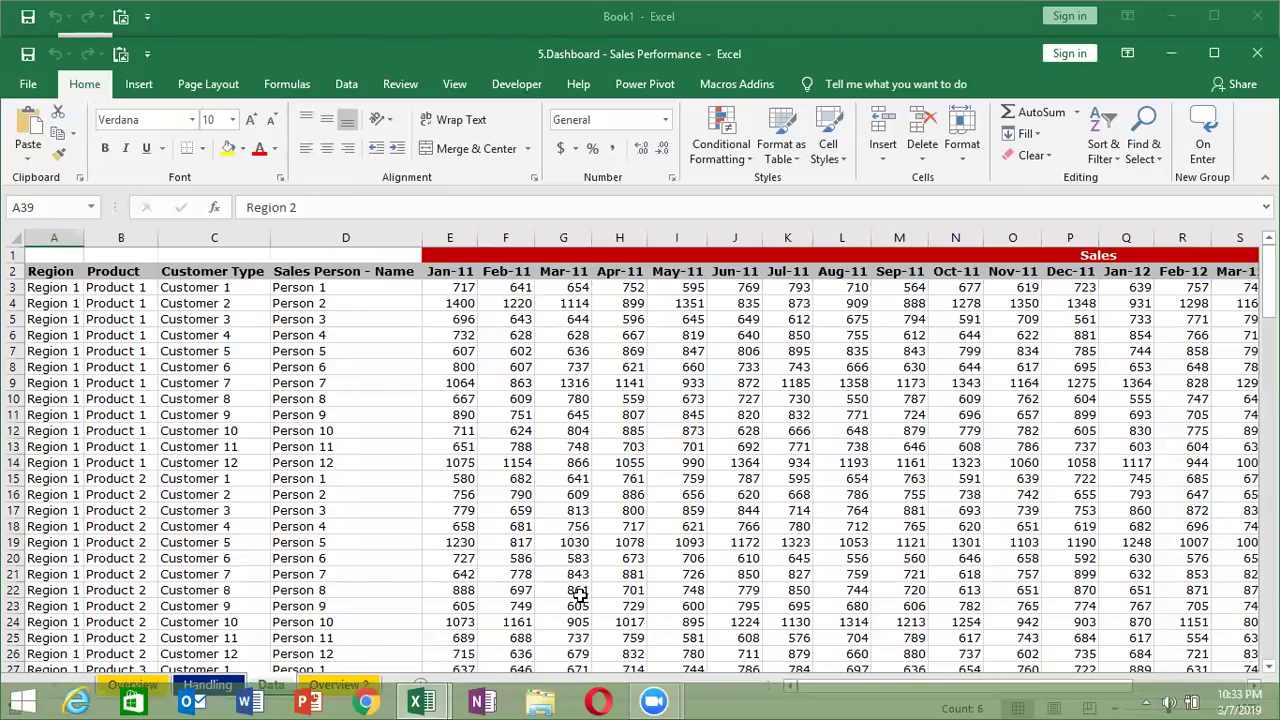
# - Maximize the window, visit the Handling sheet, then return to the Overview dashboard's Total Sales figure
pyautogui.click(1214, 54)
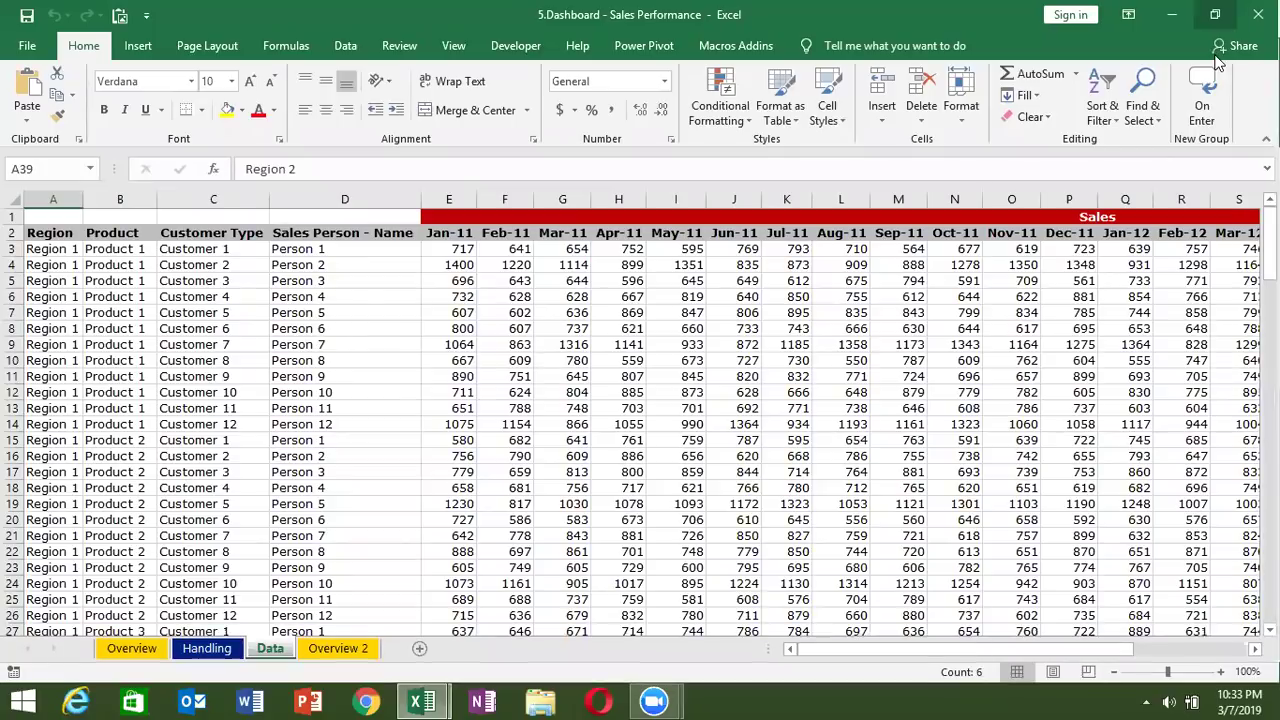
pyautogui.click(217, 650)
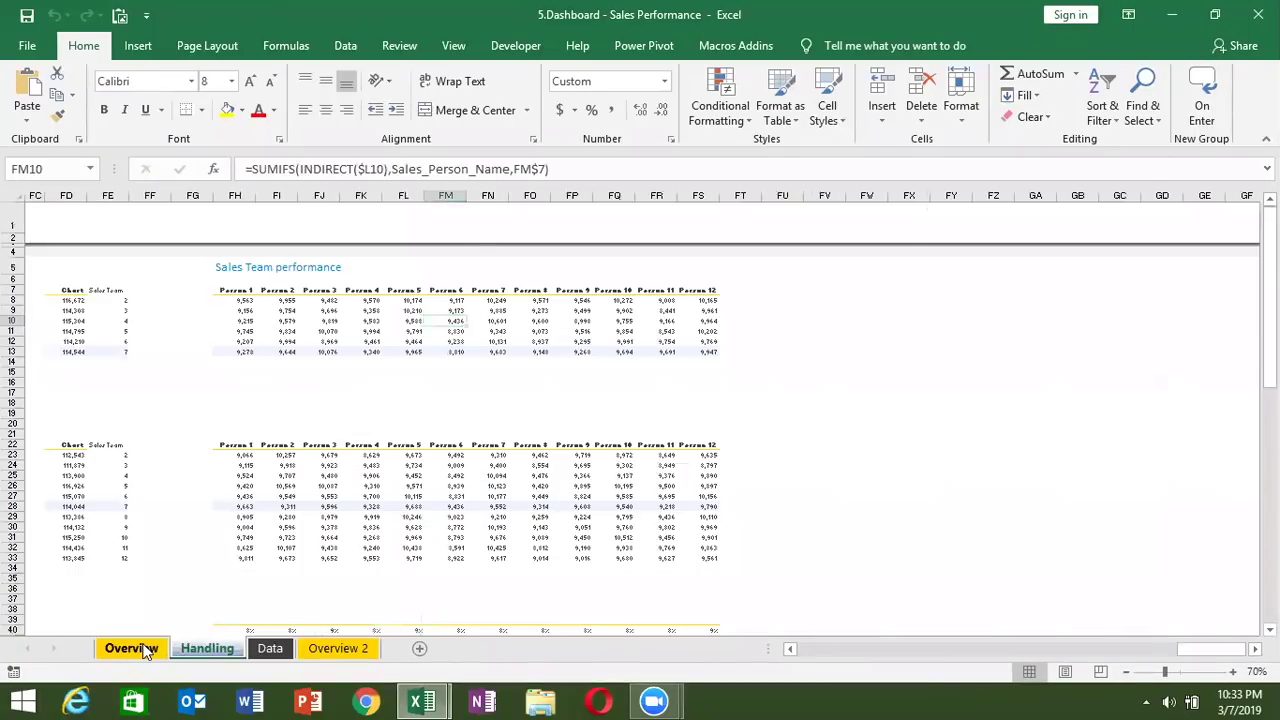
pyautogui.click(145, 650)
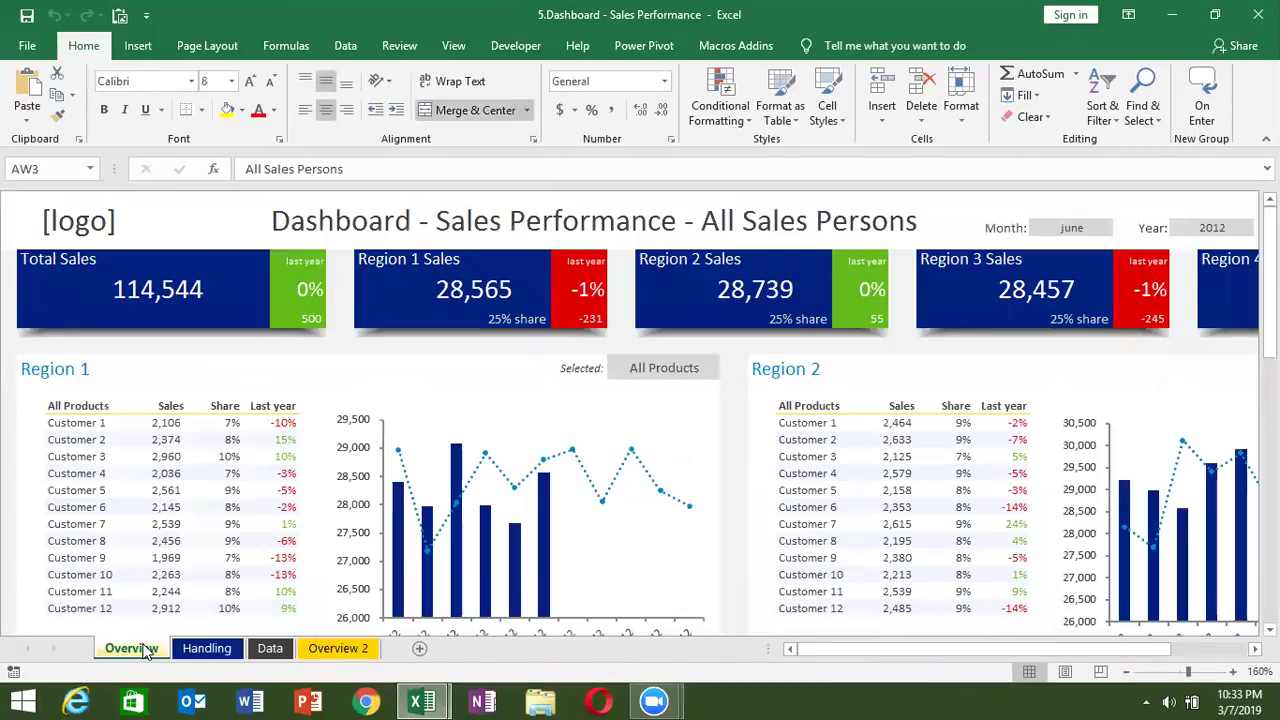
pyautogui.moveTo(1268, 285)
pyautogui.mouseDown()
pyautogui.moveTo(1268, 300)
pyautogui.moveTo(1268, 265)
pyautogui.mouseUp()
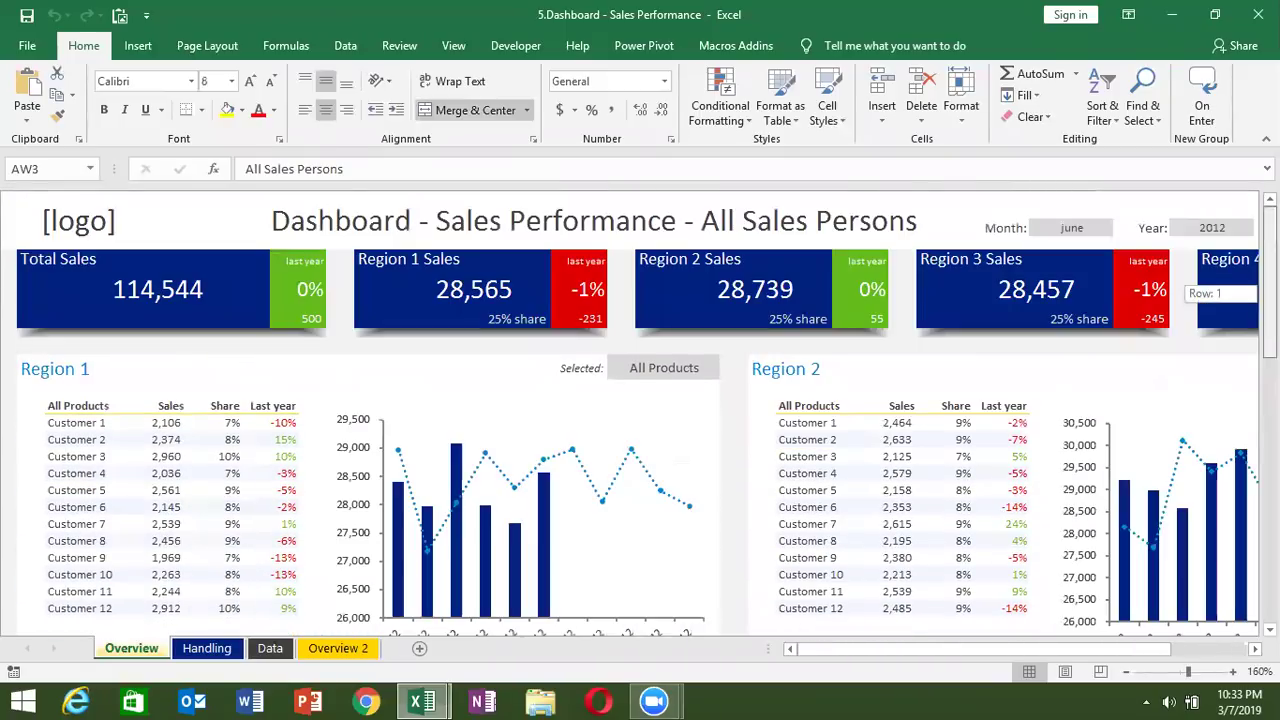
pyautogui.click(150, 290)
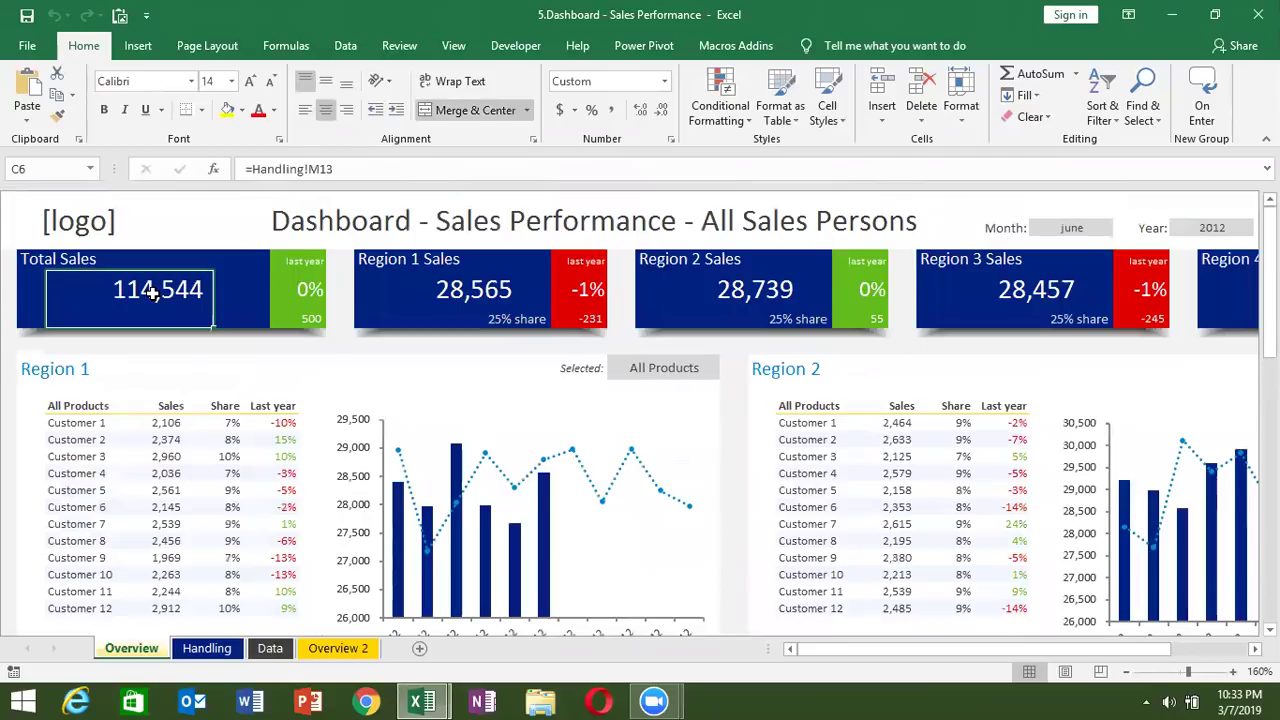
# - Select the Total Sales card and the shaded strip of cells beneath it
pyautogui.moveTo(24, 256); pyautogui.dragTo(300, 272)
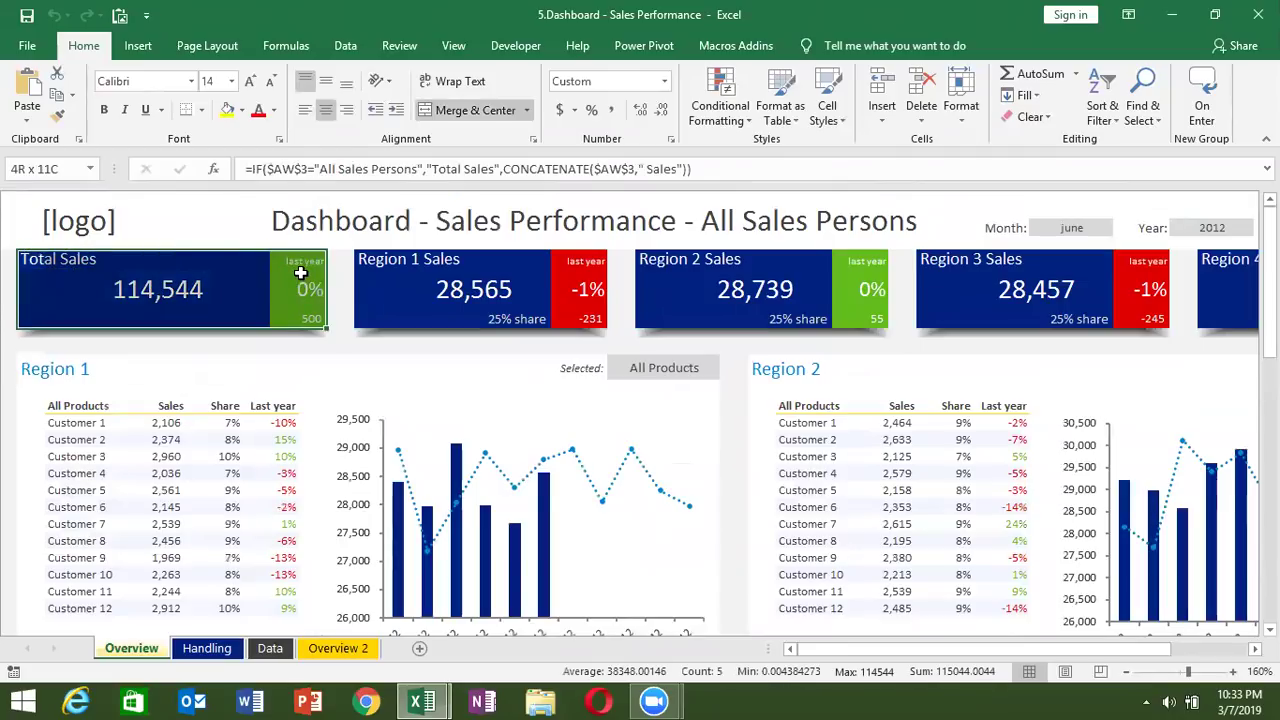
pyautogui.click(200, 346)
pyautogui.click(50, 335)
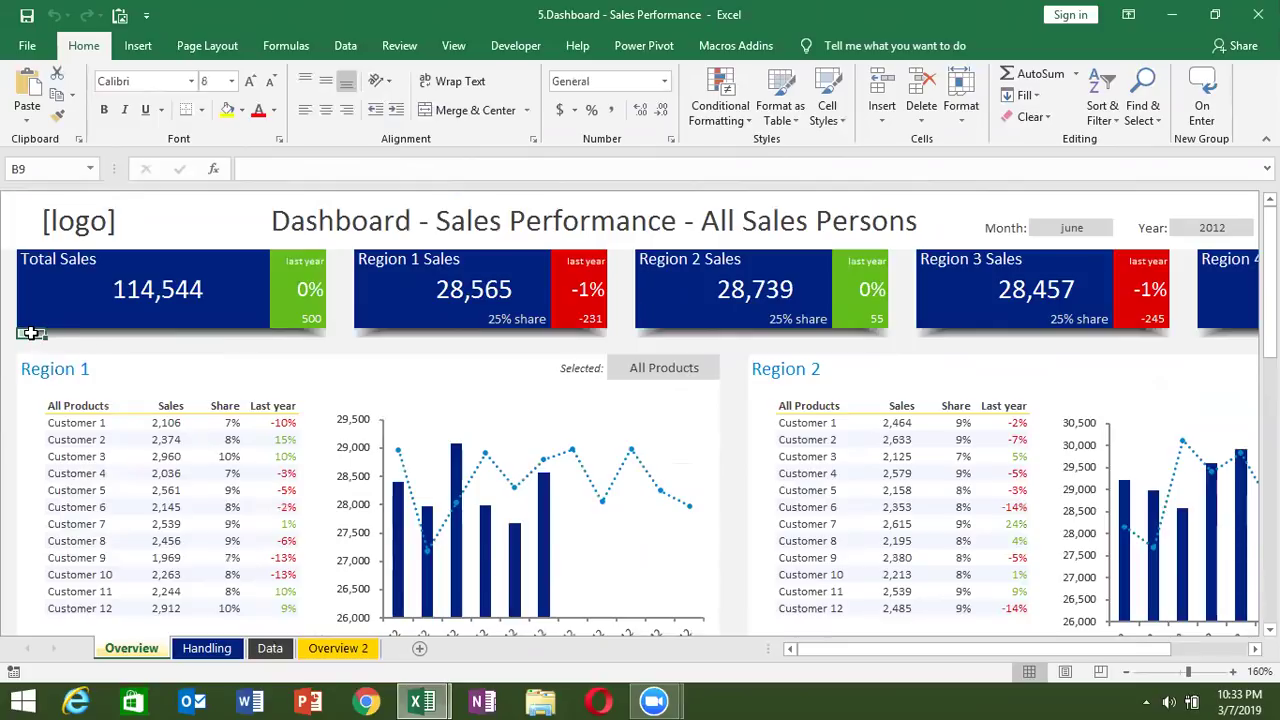
pyautogui.moveTo(60, 334); pyautogui.dragTo(287, 335)
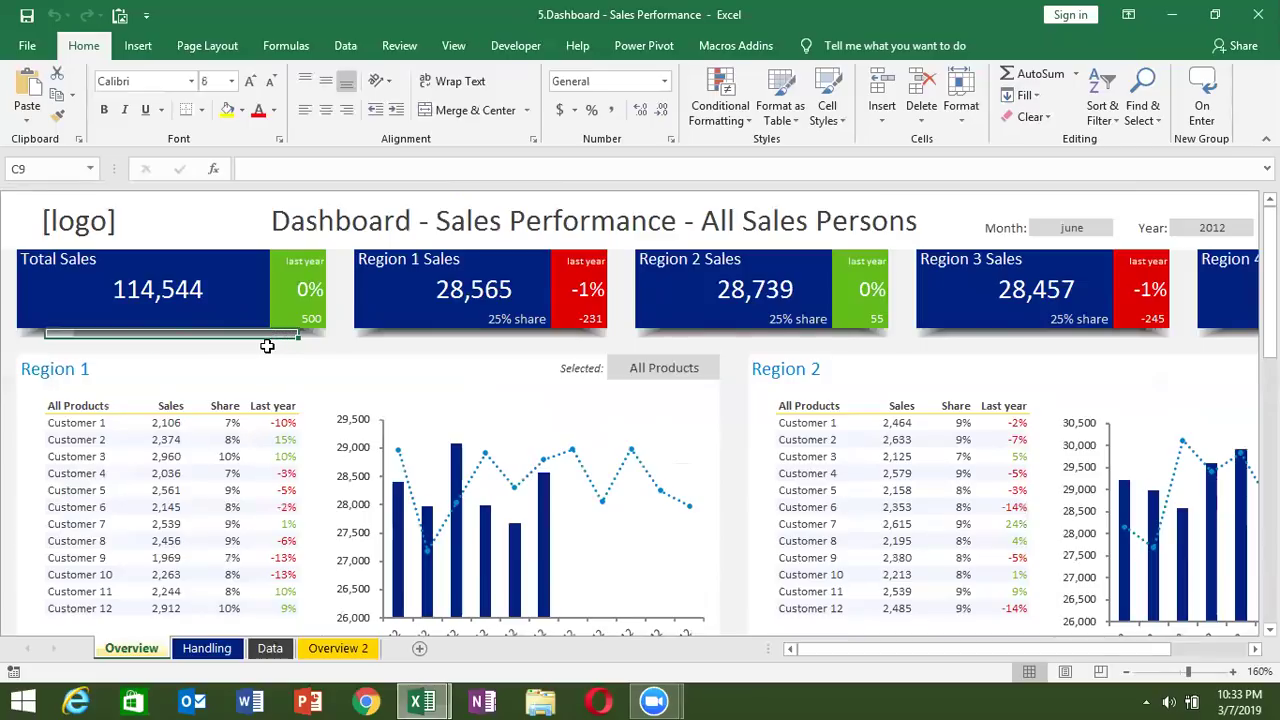
pyautogui.click(262, 346)
pyautogui.moveTo(52, 334); pyautogui.dragTo(254, 333)
pyautogui.rightClick(254, 333)
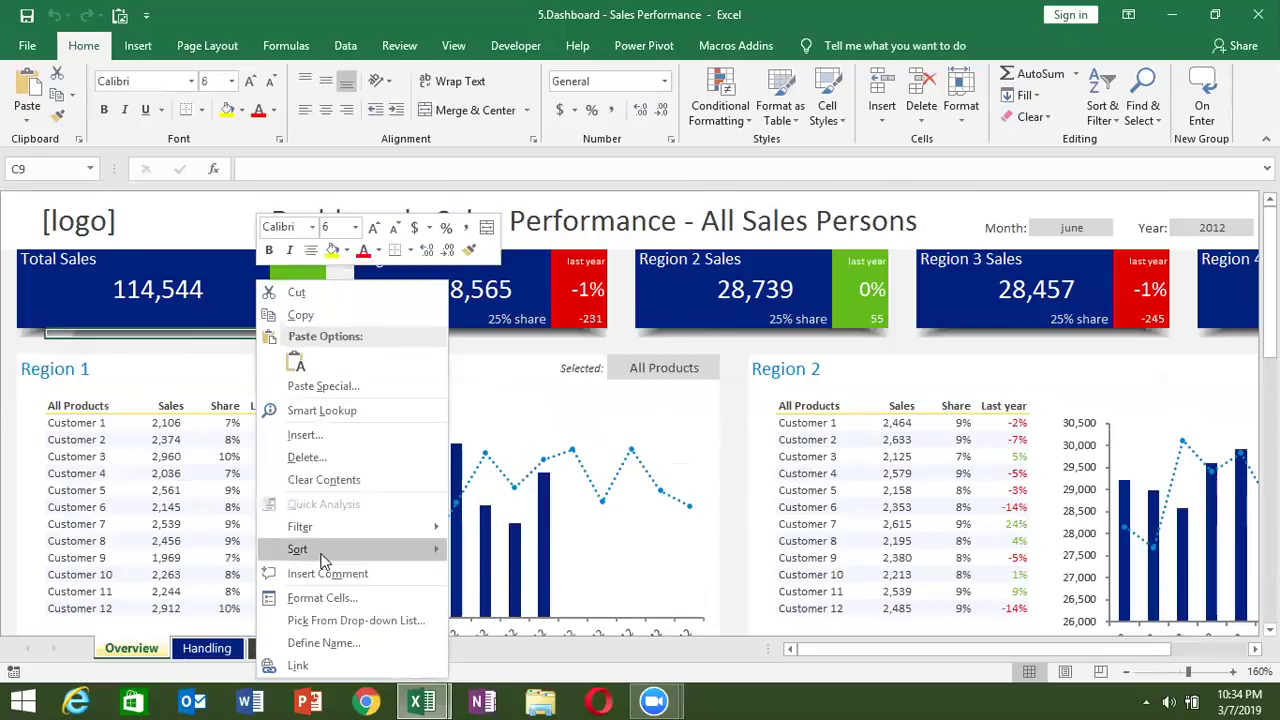
pyautogui.click(309, 595)
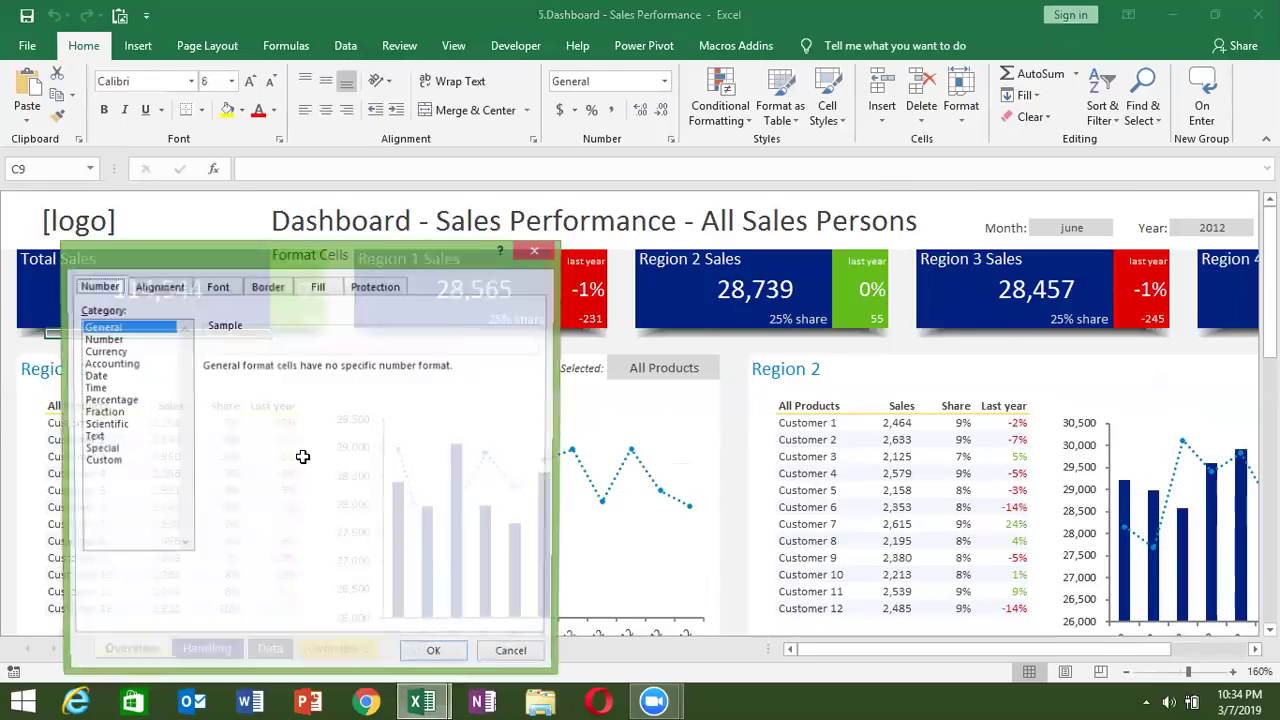
pyautogui.click(218, 290)
pyautogui.click(313, 289)
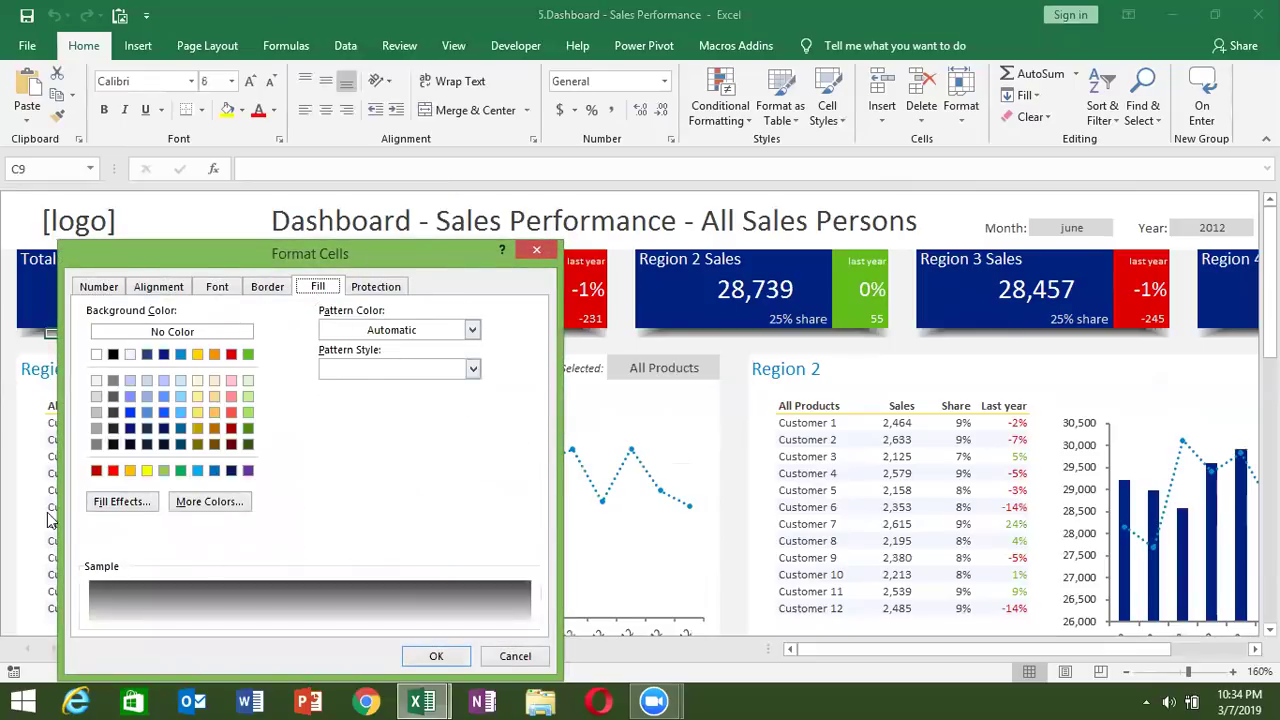
pyautogui.click(115, 502)
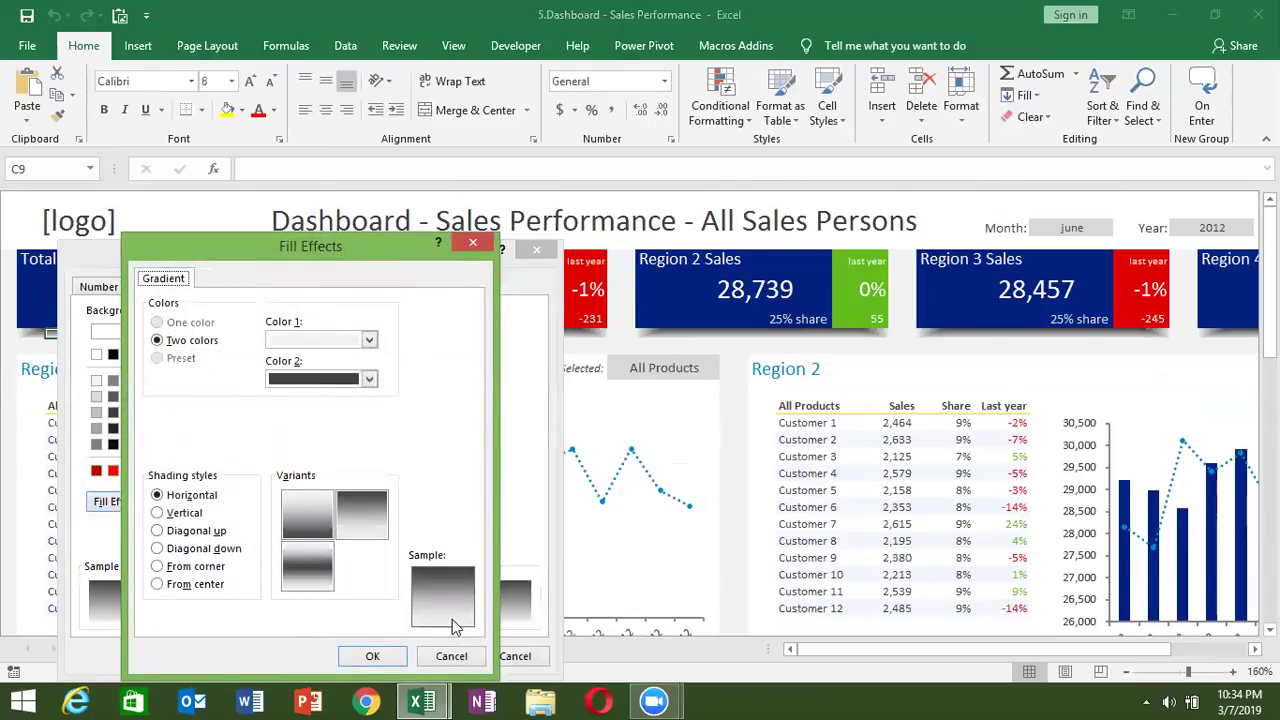
pyautogui.click(446, 660)
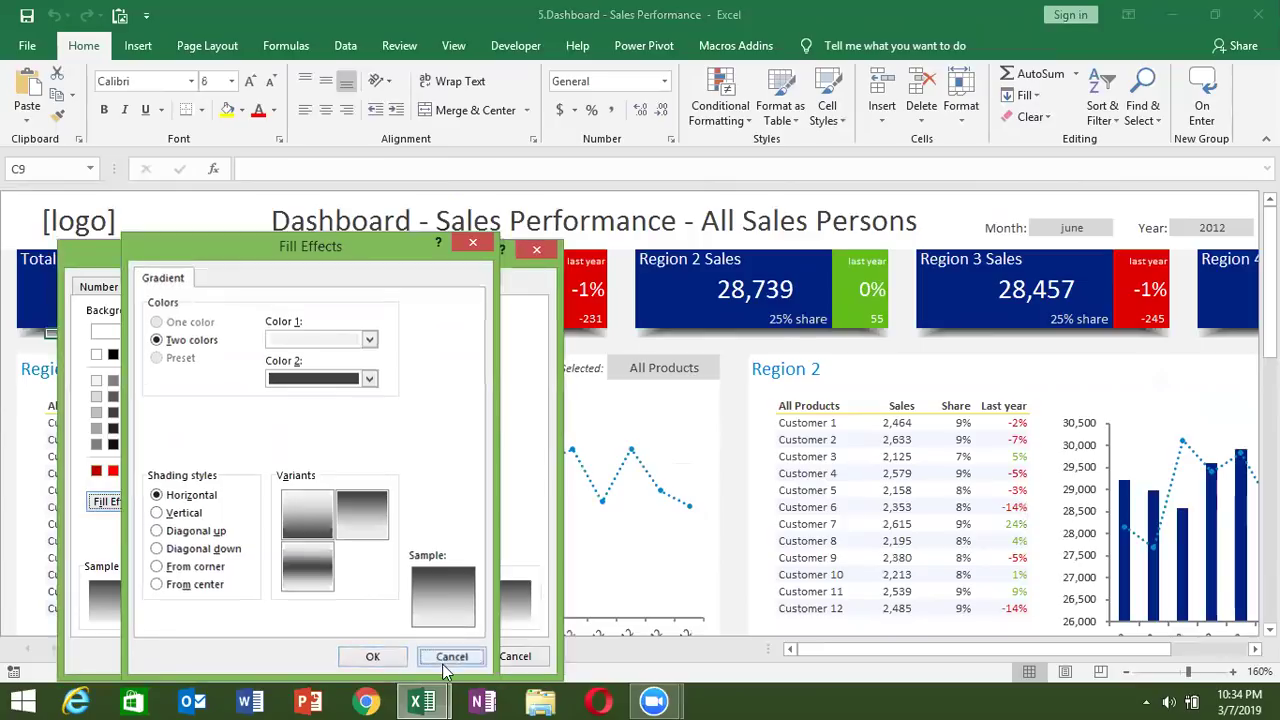
pyautogui.click(512, 657)
pyautogui.click(91, 366)
pyautogui.click(27, 333)
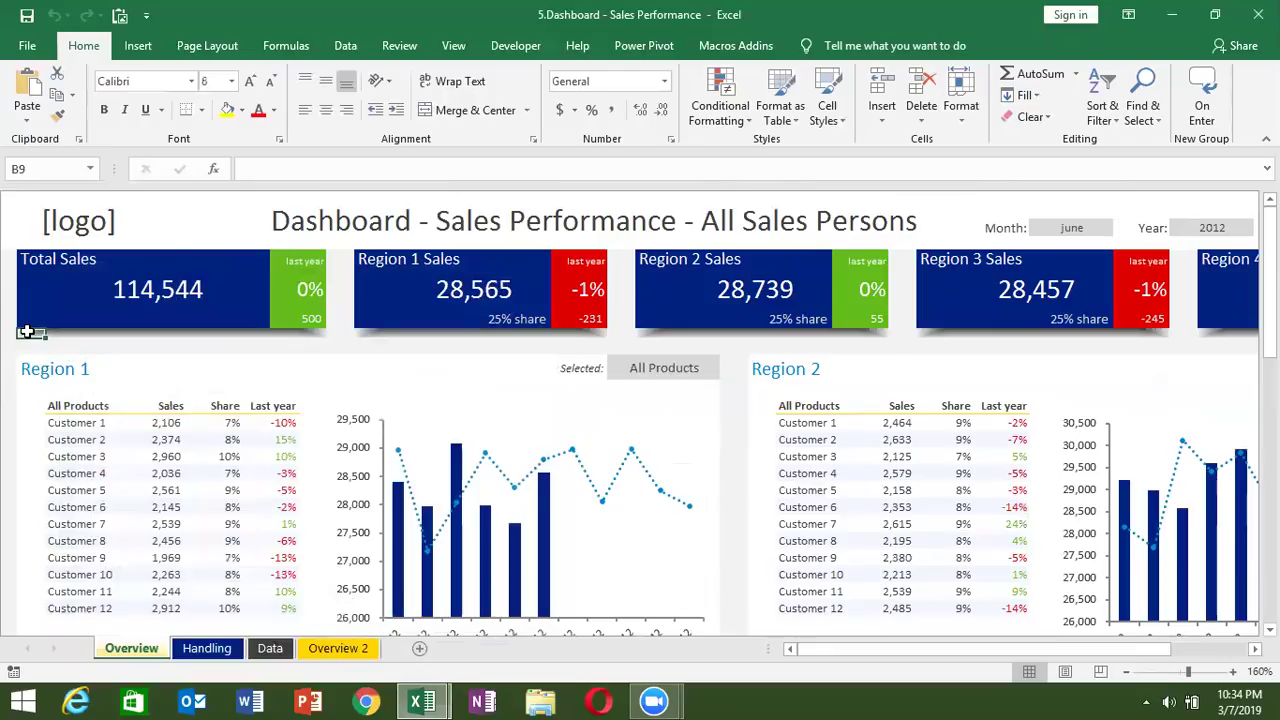
pyautogui.rightClick(27, 333)
pyautogui.click(116, 594)
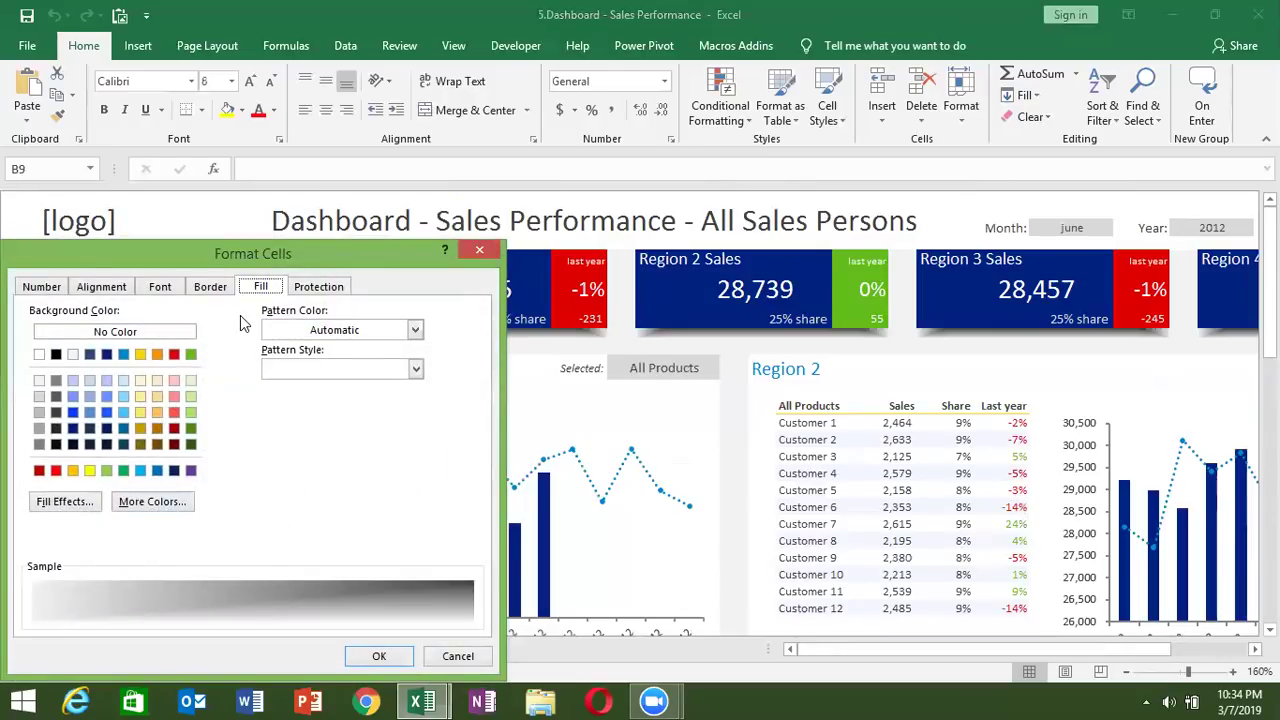
pyautogui.click(62, 501)
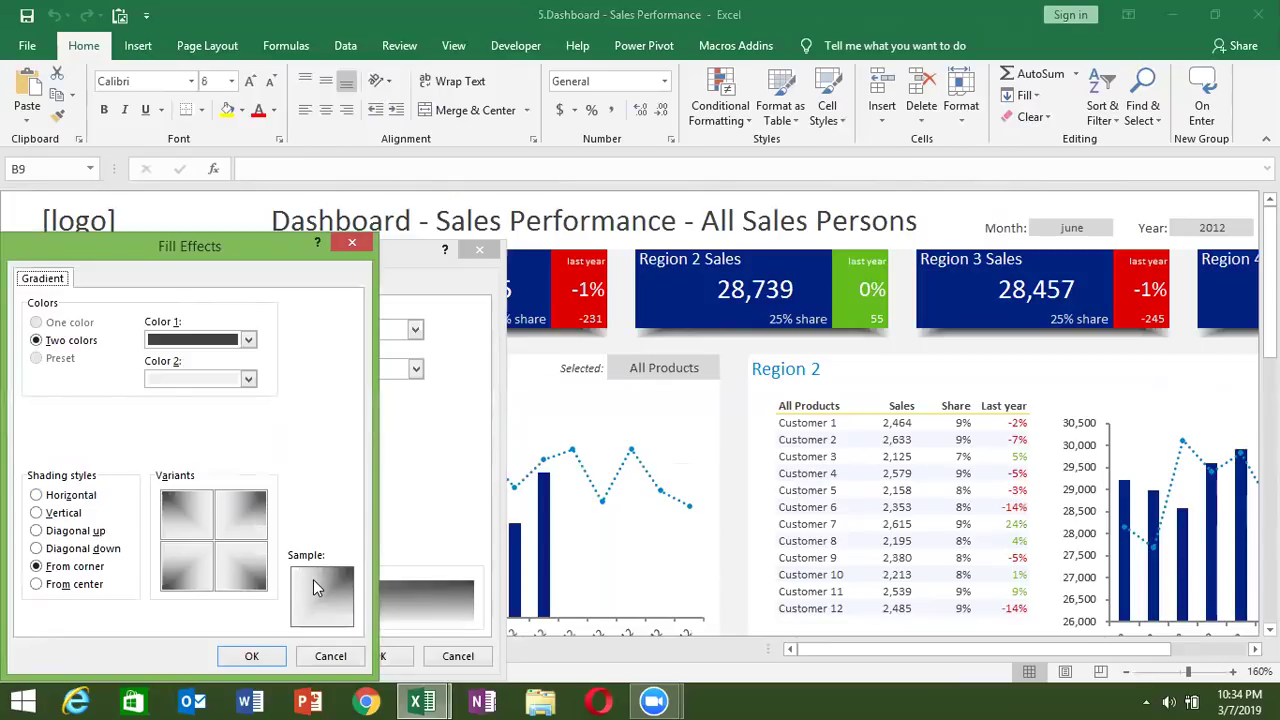
pyautogui.click(330, 656)
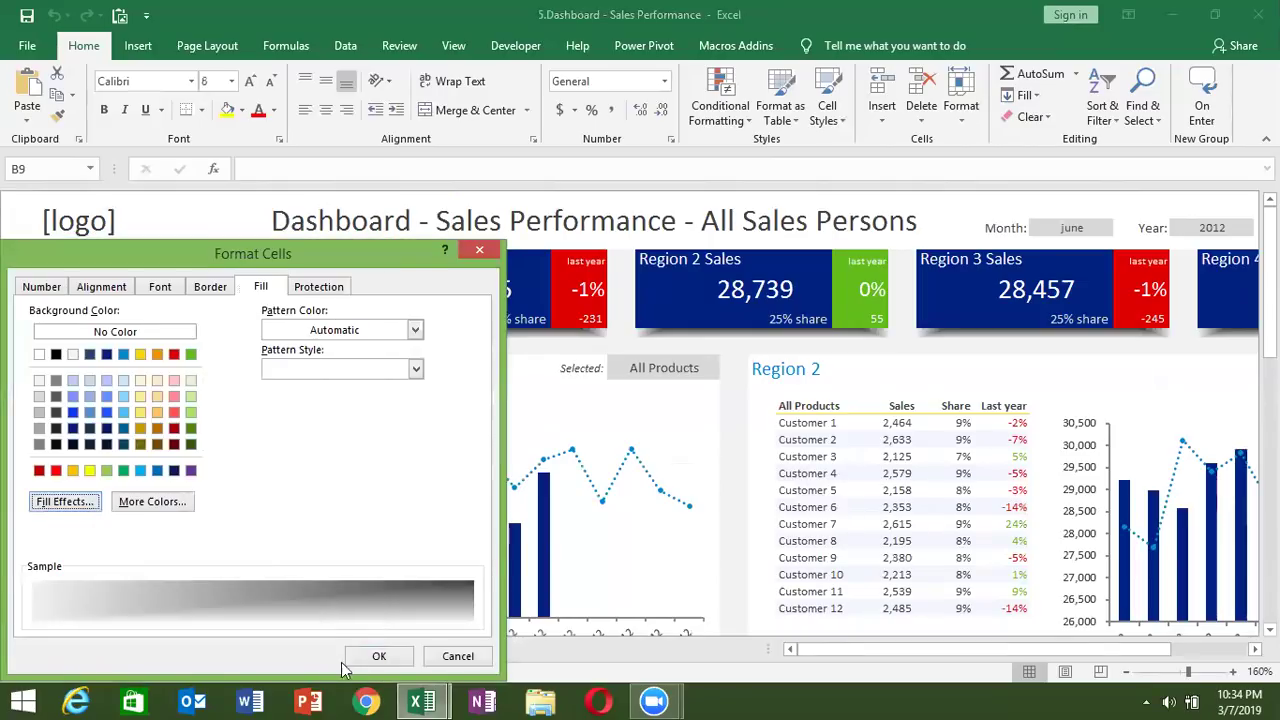
pyautogui.click(457, 656)
pyautogui.click(168, 370)
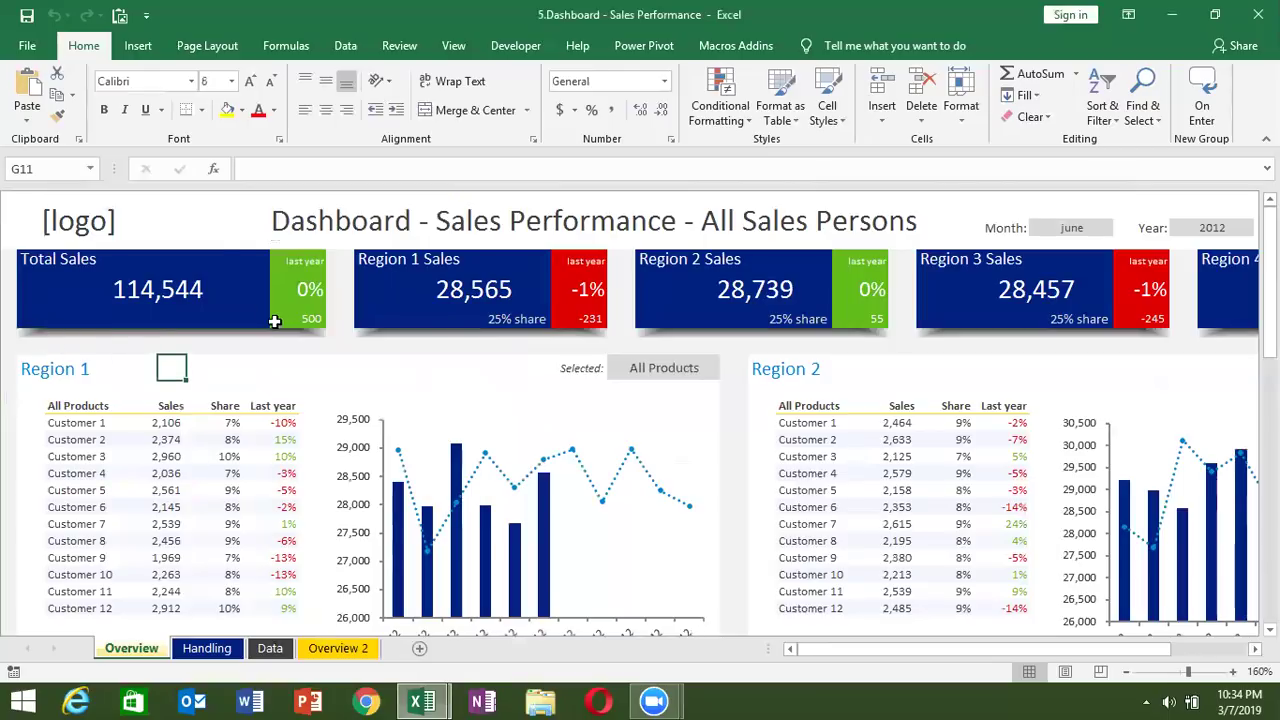
# - Browse the Insert Shapes gallery without inserting, then edit C6 to reveal =Handling!M13
pyautogui.click(217, 250)
pyautogui.click(245, 347)
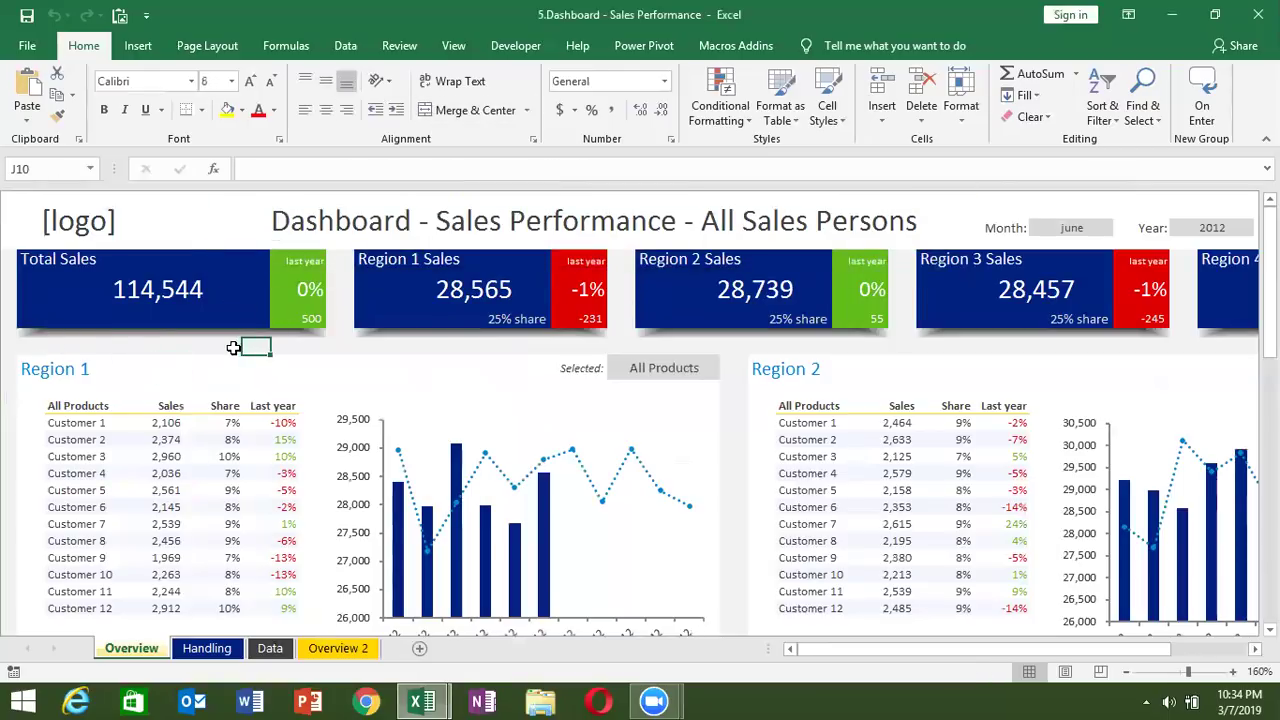
pyautogui.click(138, 46)
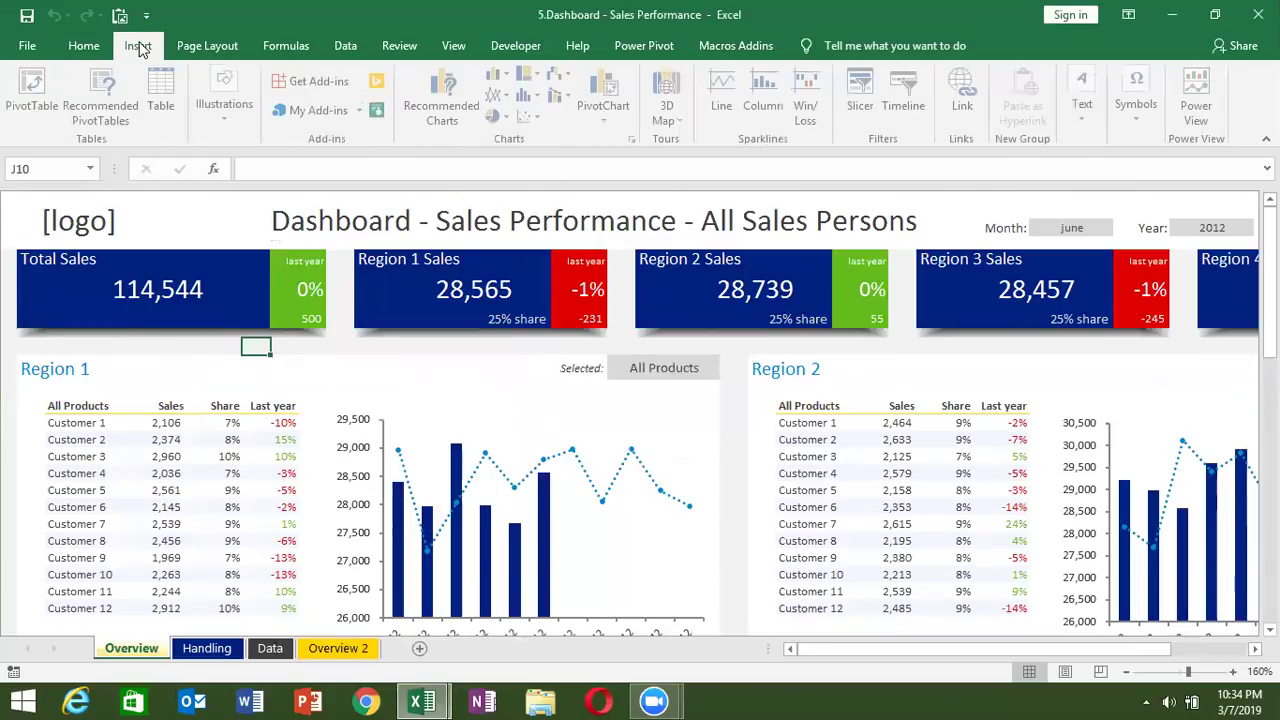
pyautogui.click(226, 124)
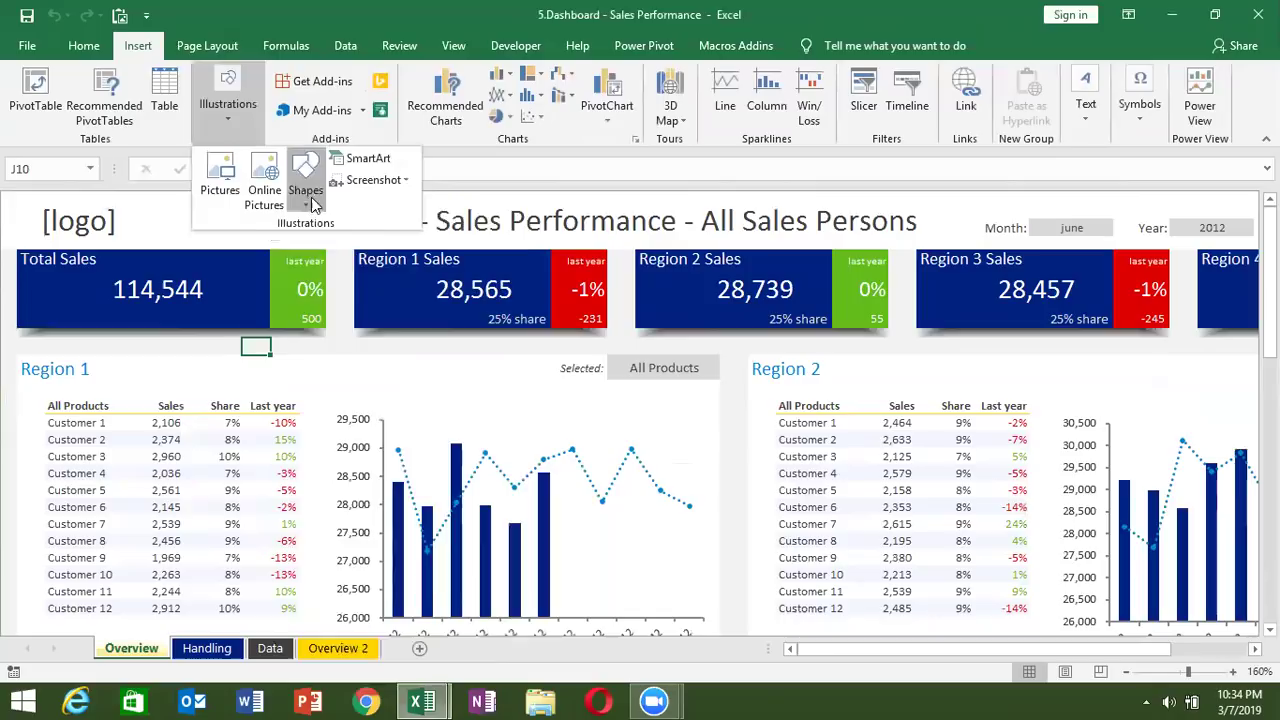
pyautogui.click(308, 195)
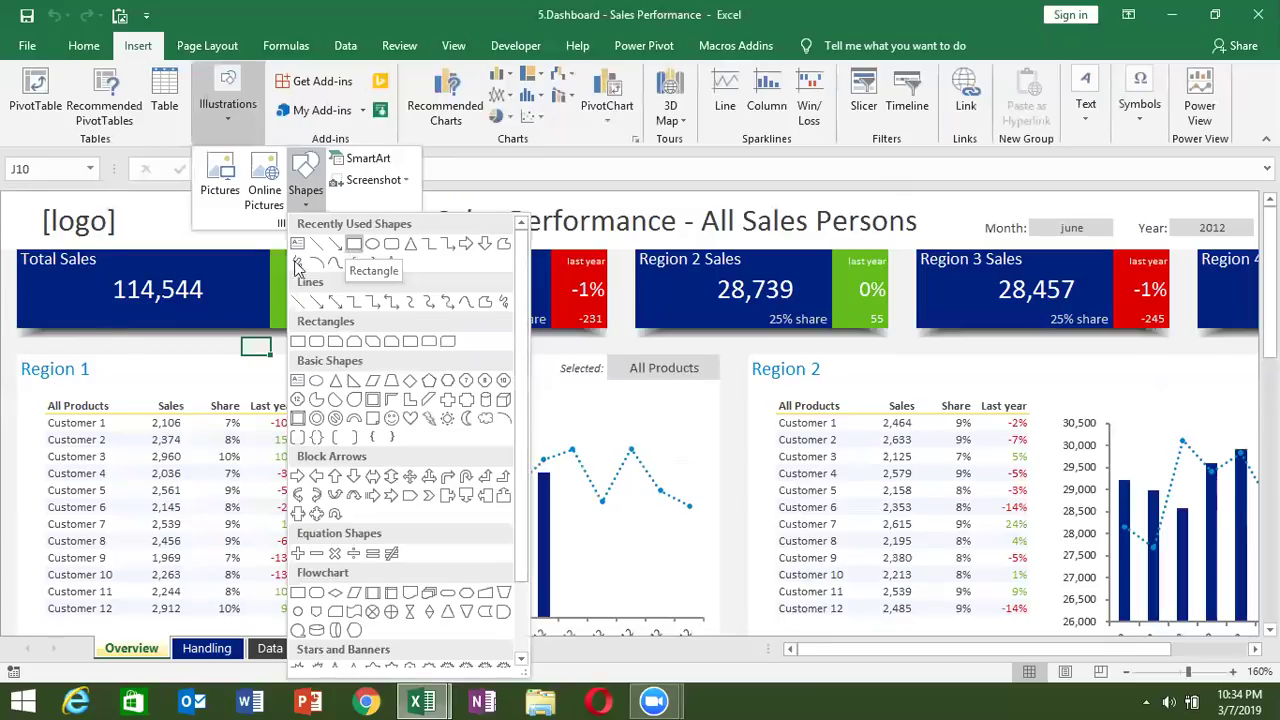
pyautogui.click(106, 337)
pyautogui.doubleClick(127, 320)
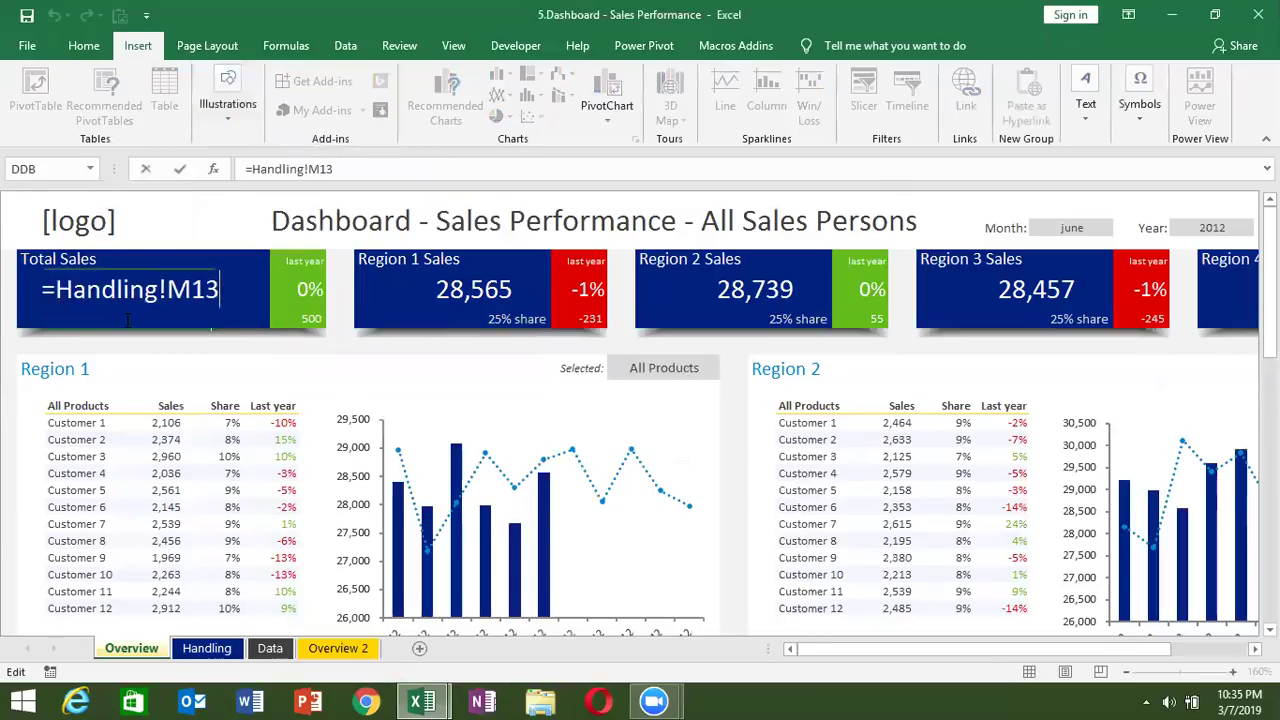
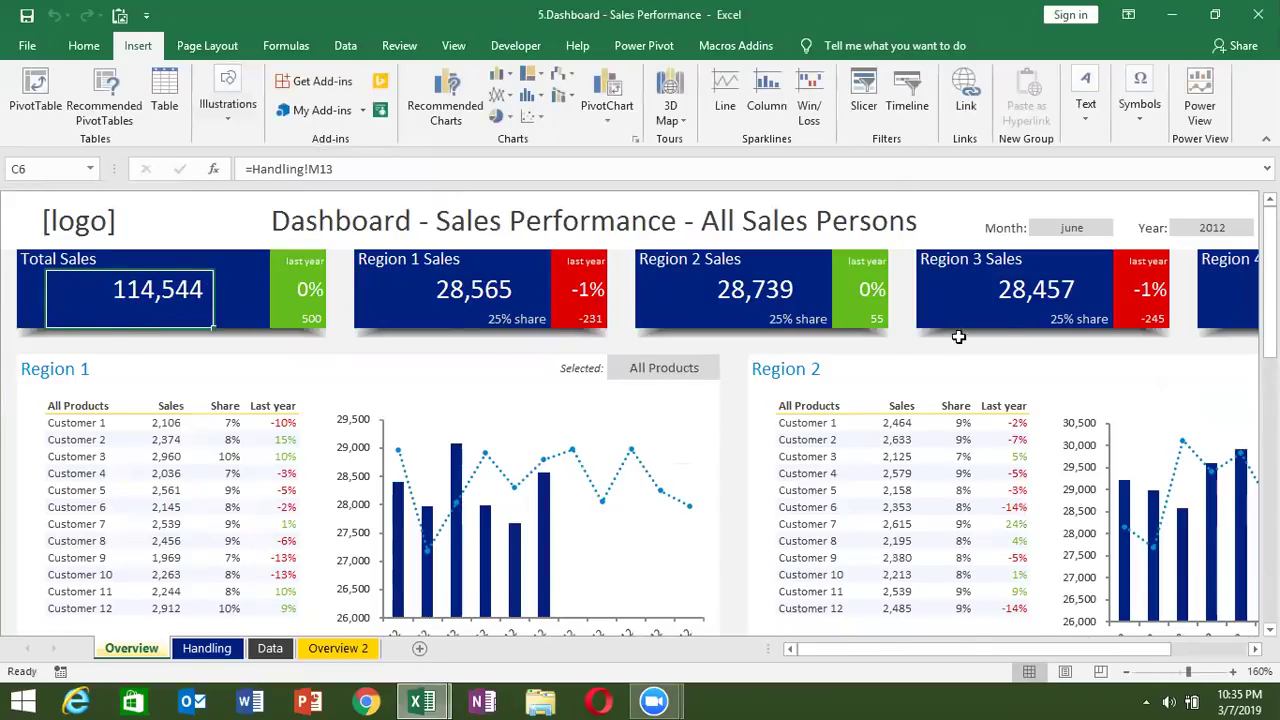
# - Scroll the dashboard down slightly to reveal the product tables under Region 1 and Region 2
pyautogui.moveTo(1270, 281); pyautogui.dragTo(1270, 281)
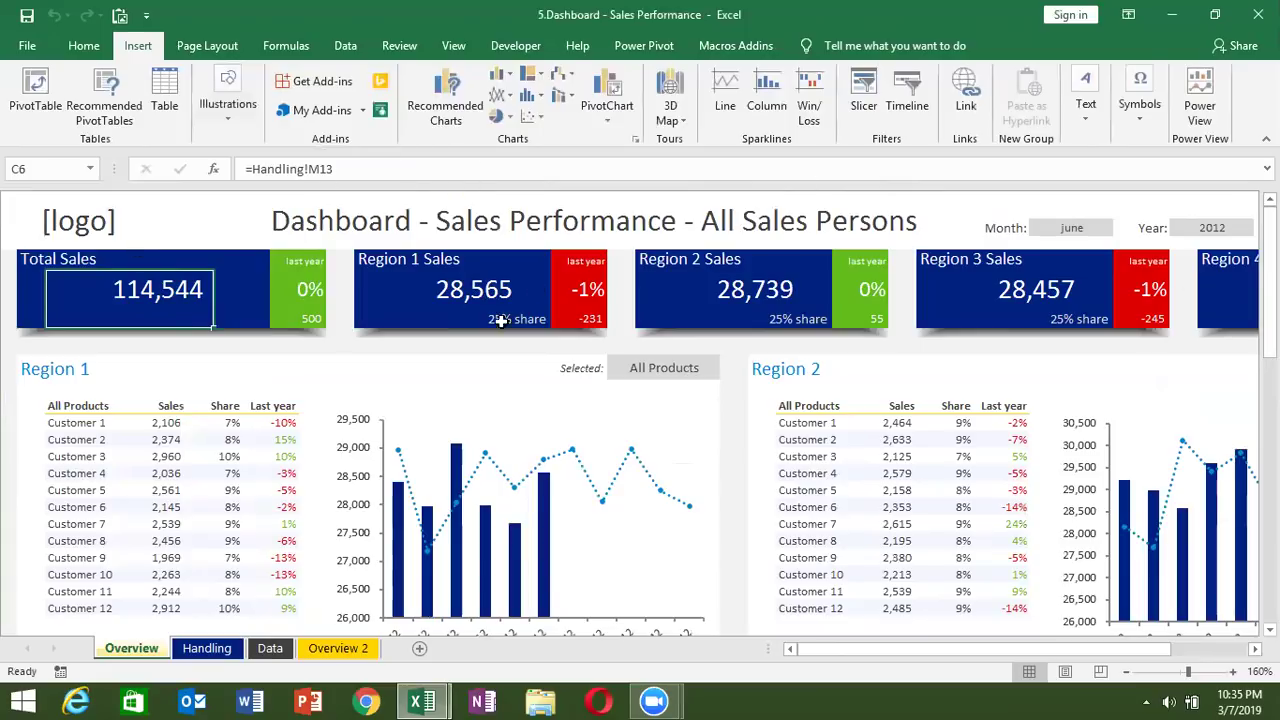
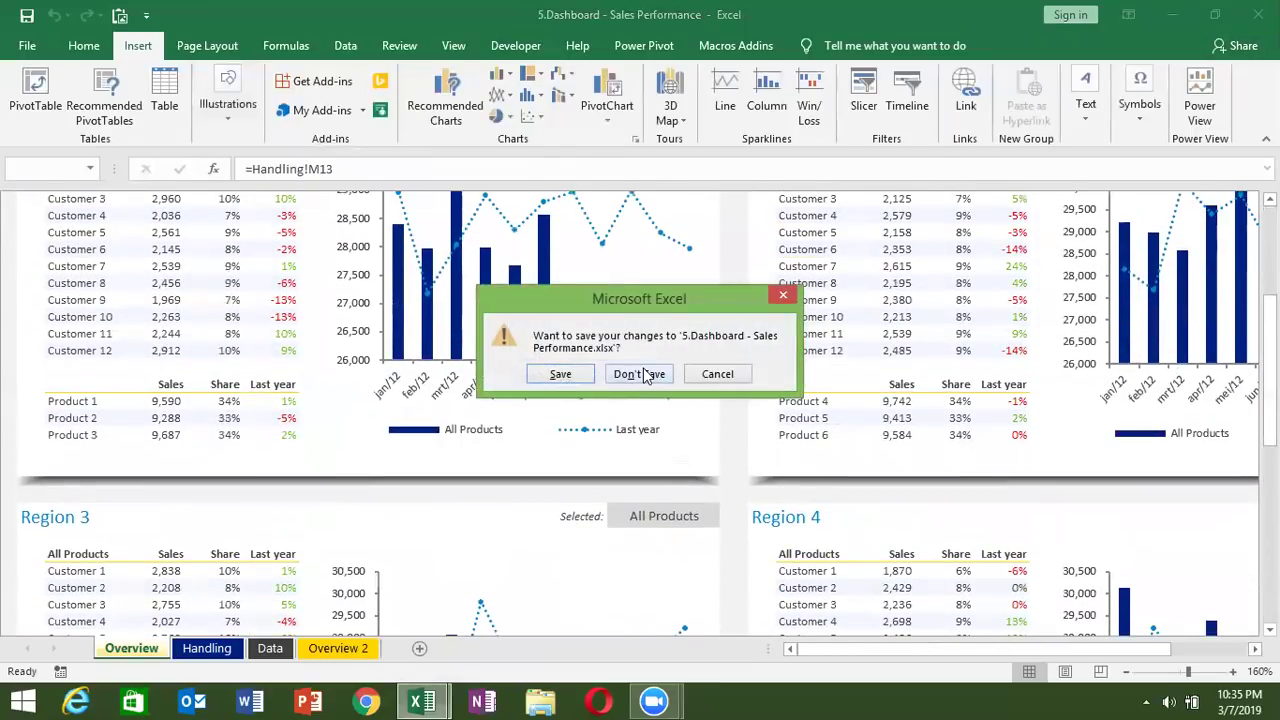
# - Close the sales dashboard without saving, leaving blank Book1 with cell B4 selected
pyautogui.click(660, 375)
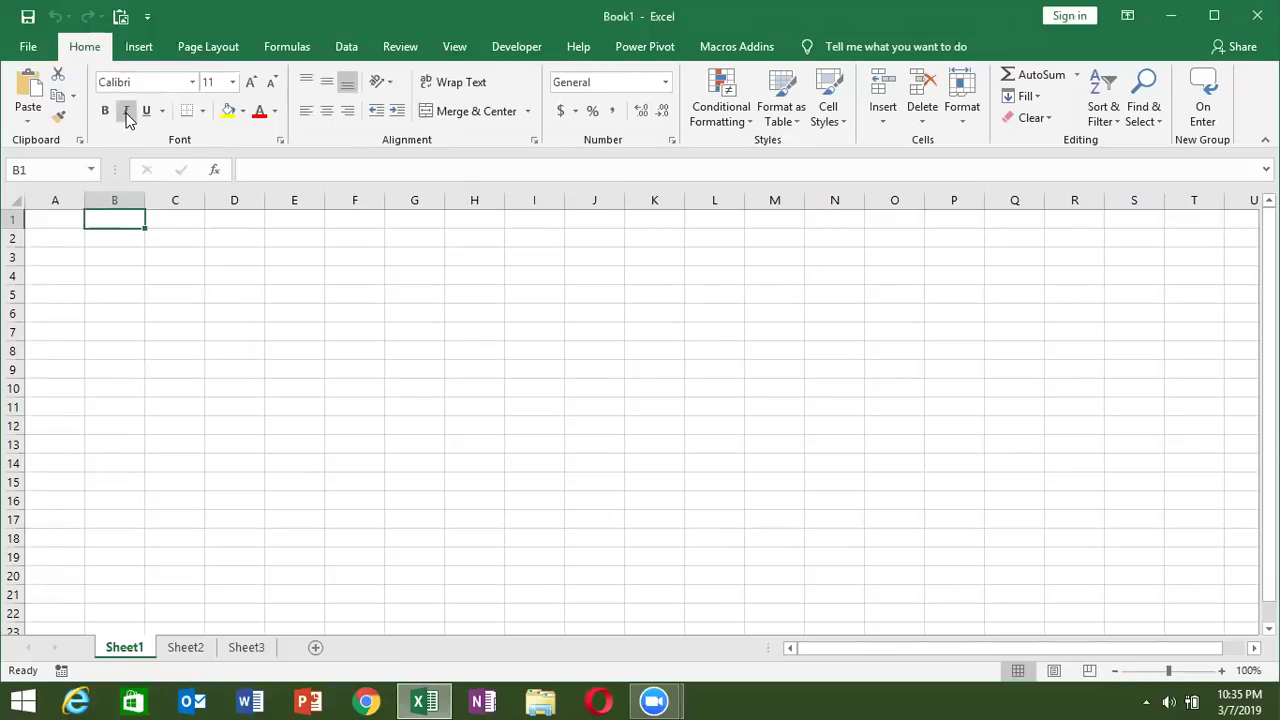
pyautogui.click(201, 111)
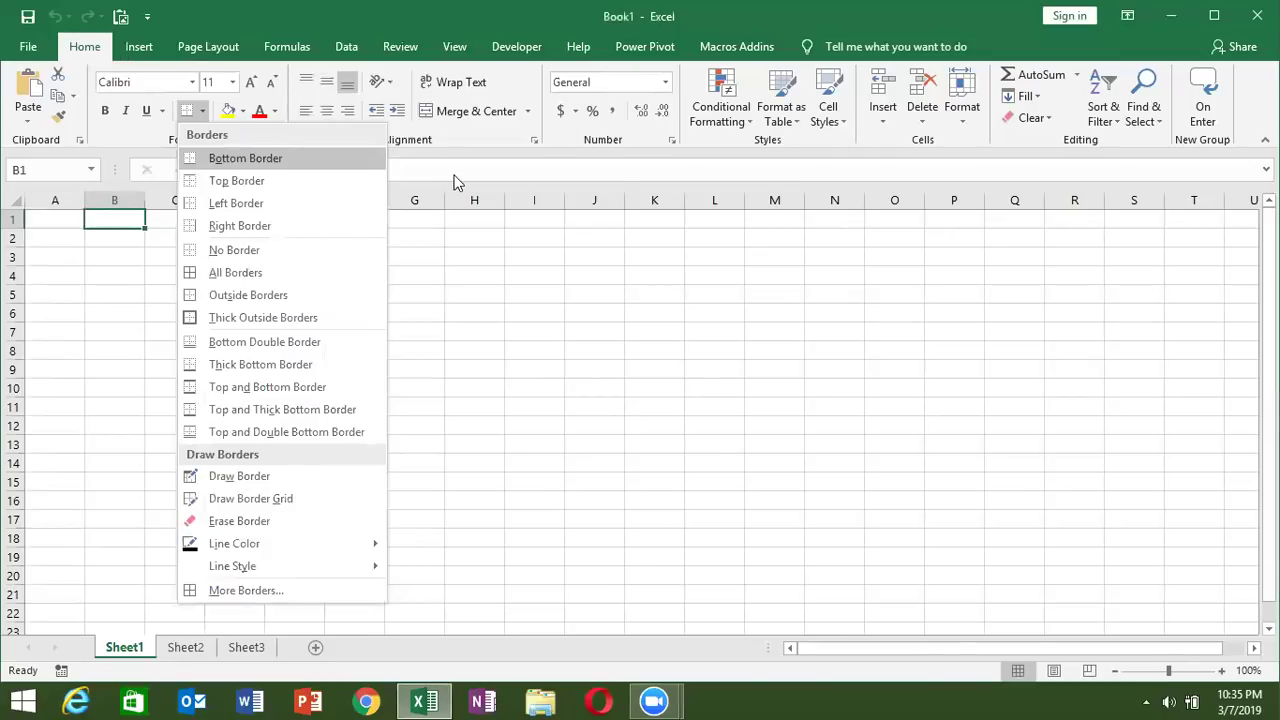
pyautogui.click(432, 222)
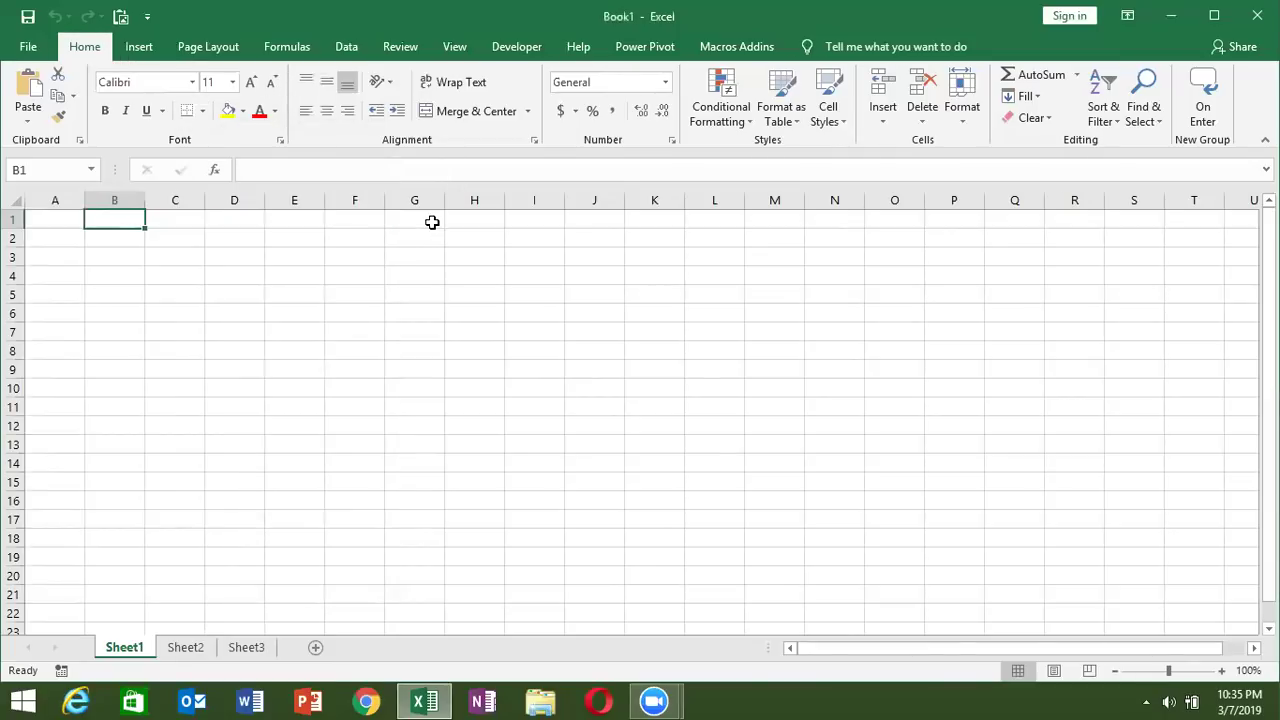
pyautogui.click(135, 282)
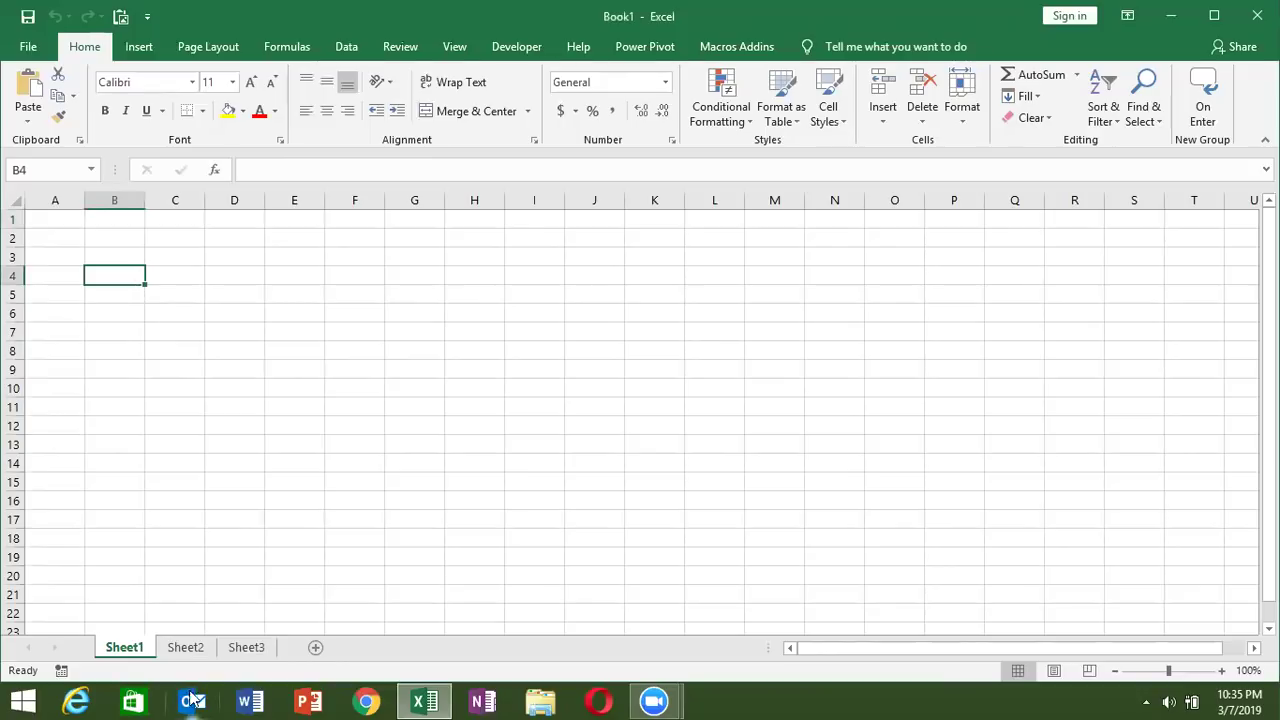
# - Switch to Chrome and enter google.com in a new tab's address bar
pyautogui.click(360, 704)
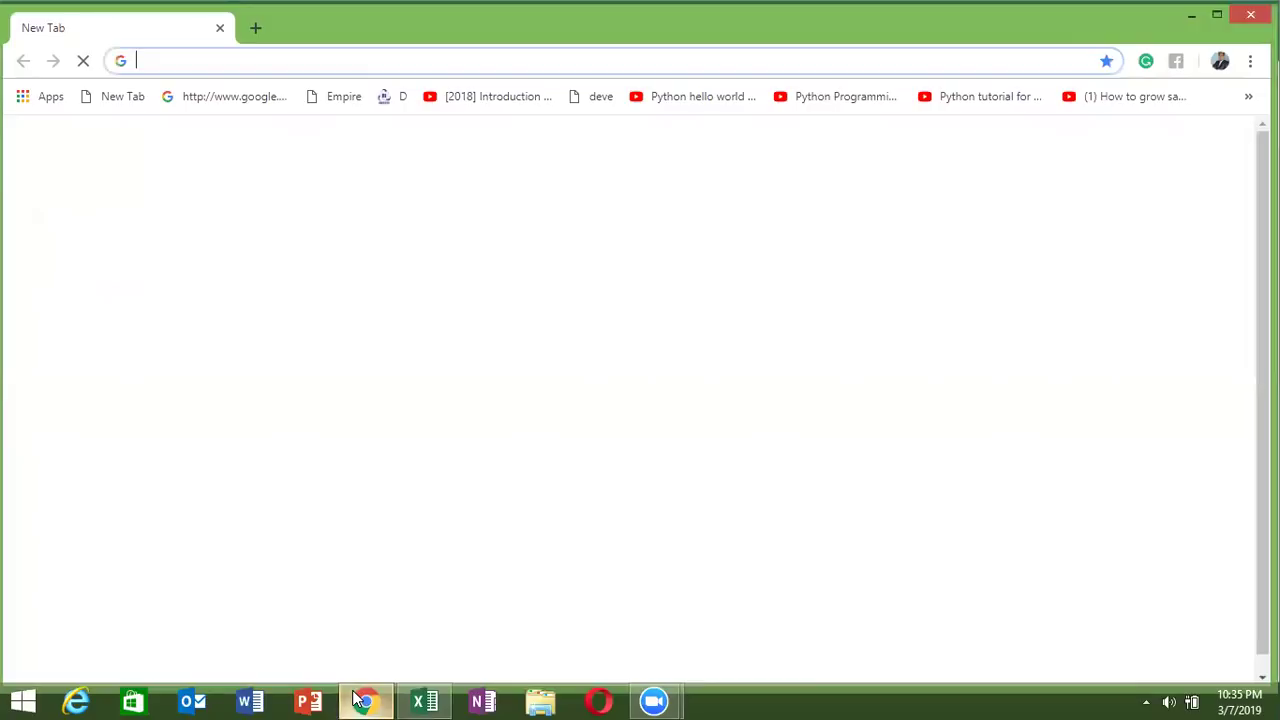
pyautogui.write('google.com')
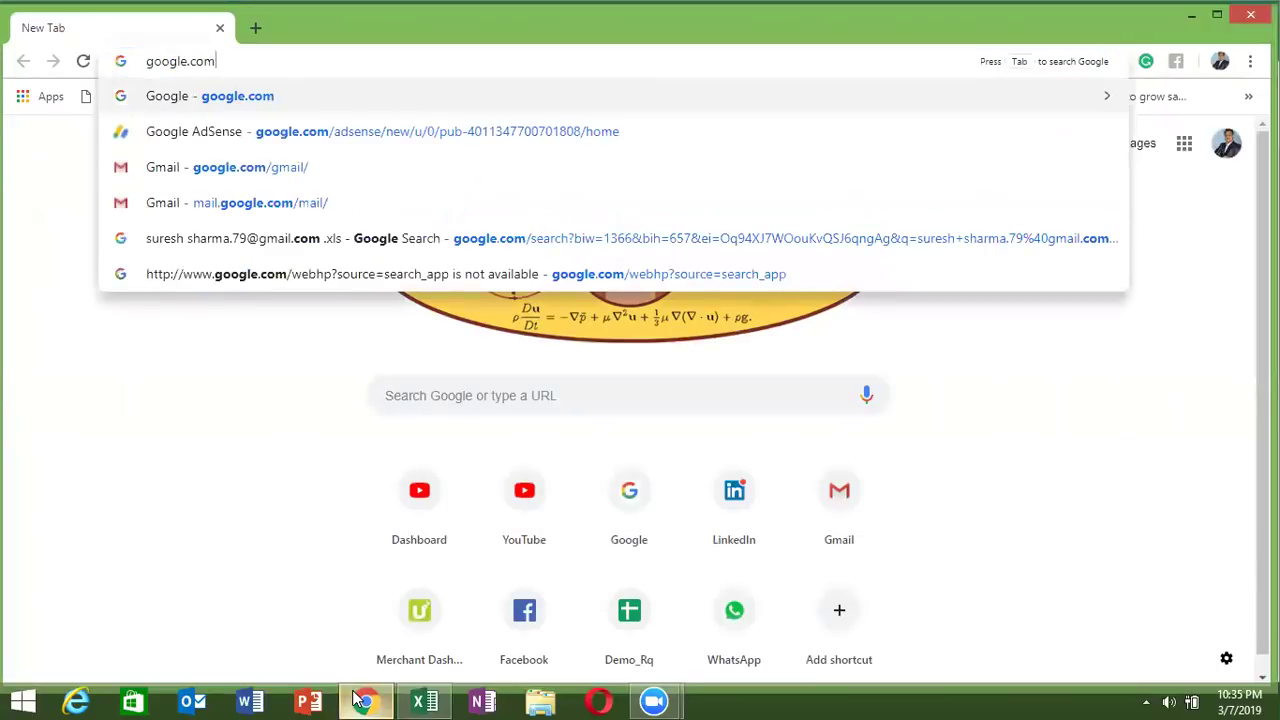
pyautogui.press('Return')
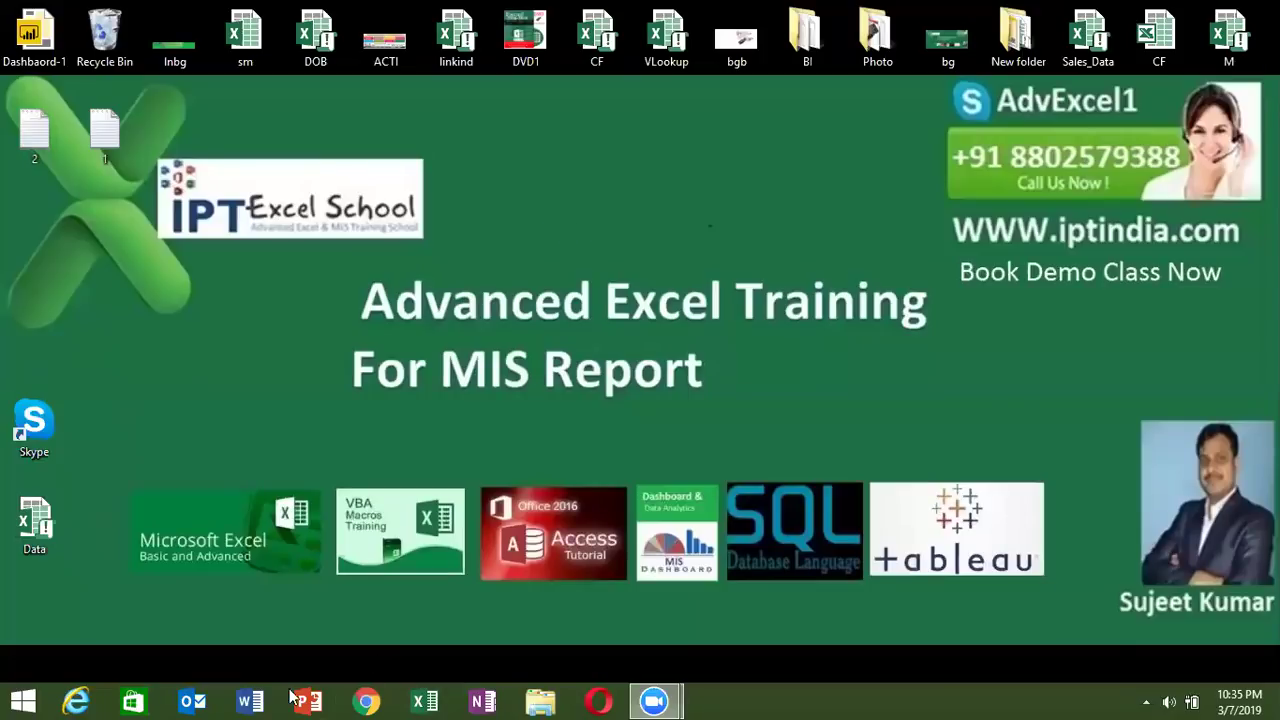
# - Launch Word and Excel, and open a new blank Word document
pyautogui.click(250, 701)
pyautogui.click(409, 699)
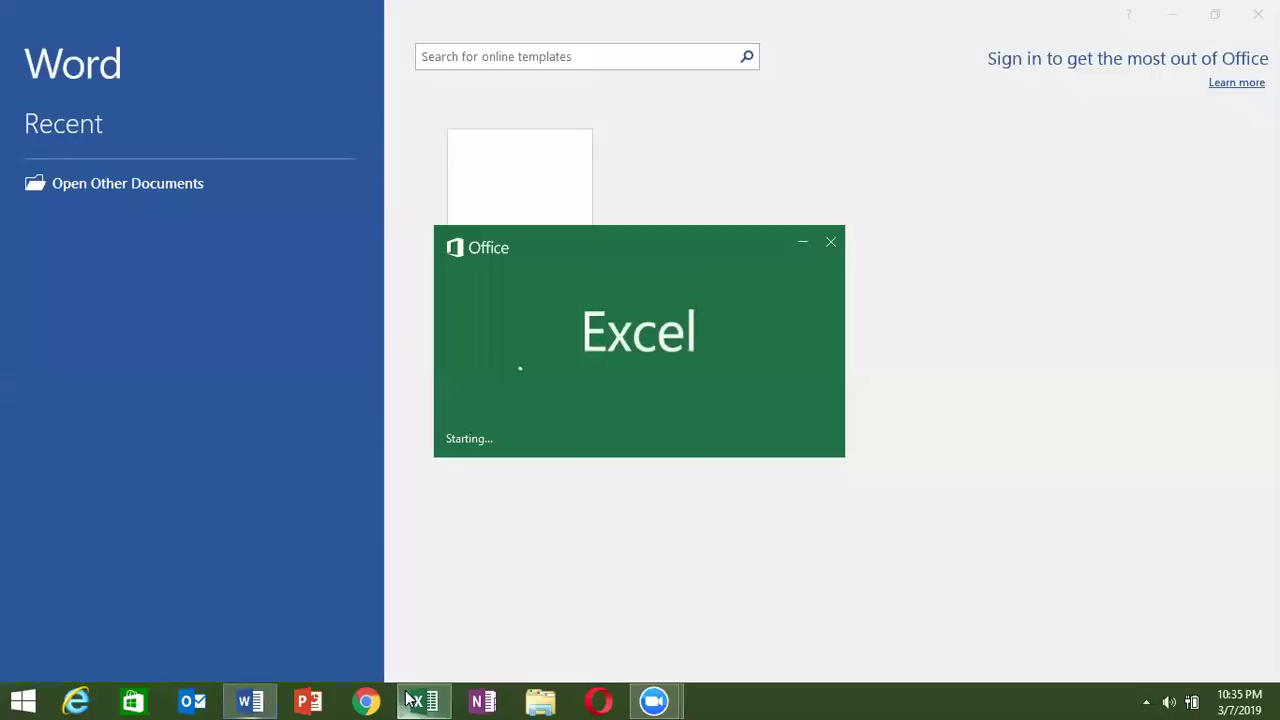
pyautogui.click(521, 212)
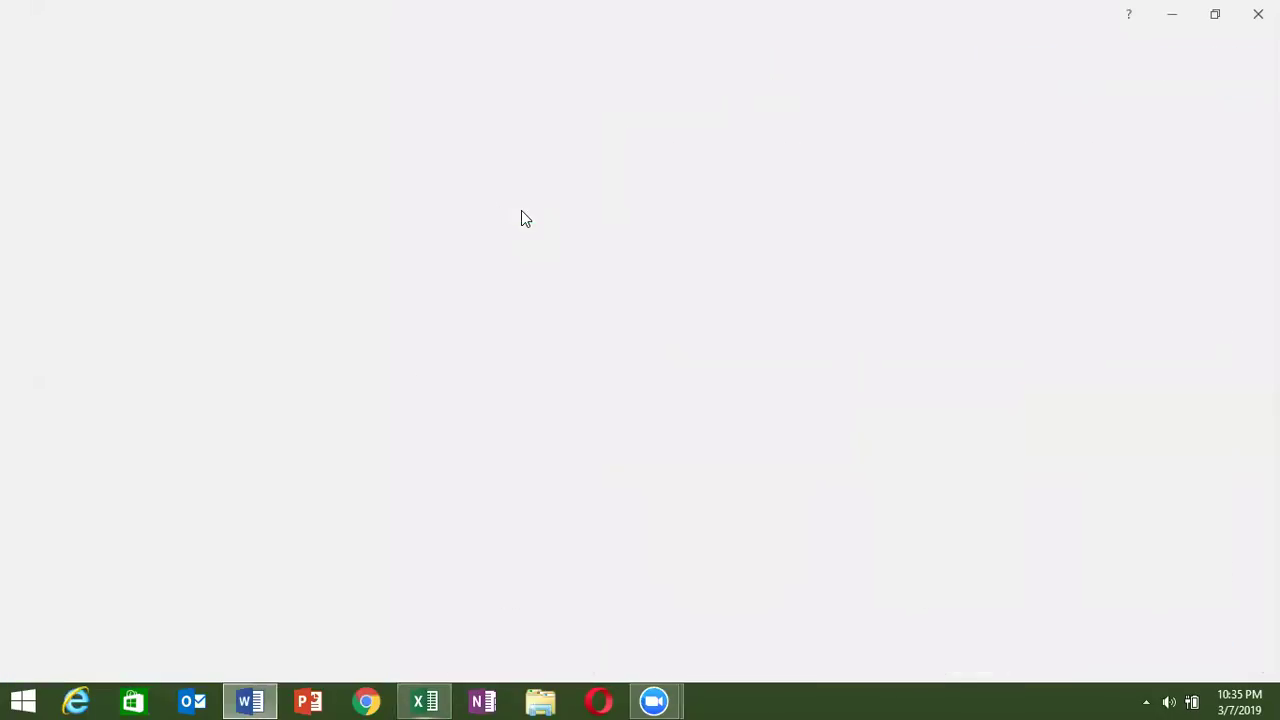
pyautogui.click(301, 245)
# - List 21st, 15th, 10th and 20th with superscript suffixes in the Word document
pyautogui.write('21st')
pyautogui.press('Return')
pyautogui.write('5th')
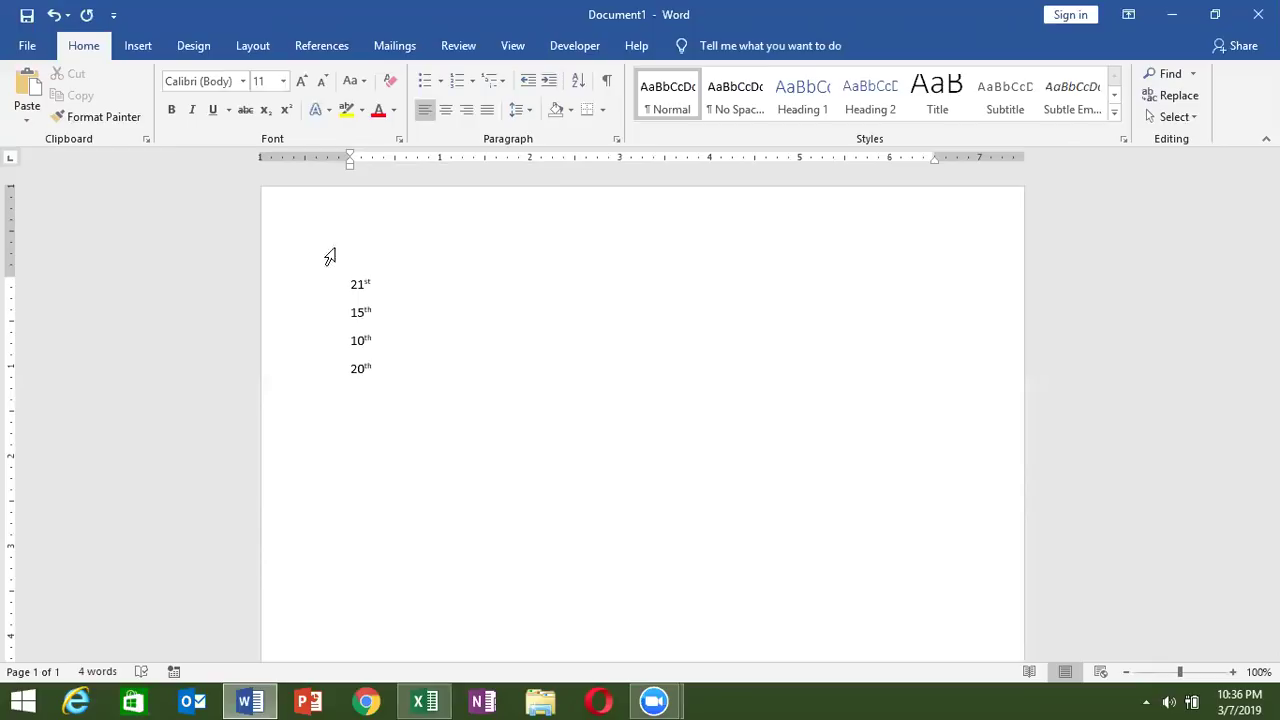
pyautogui.click(422, 701)
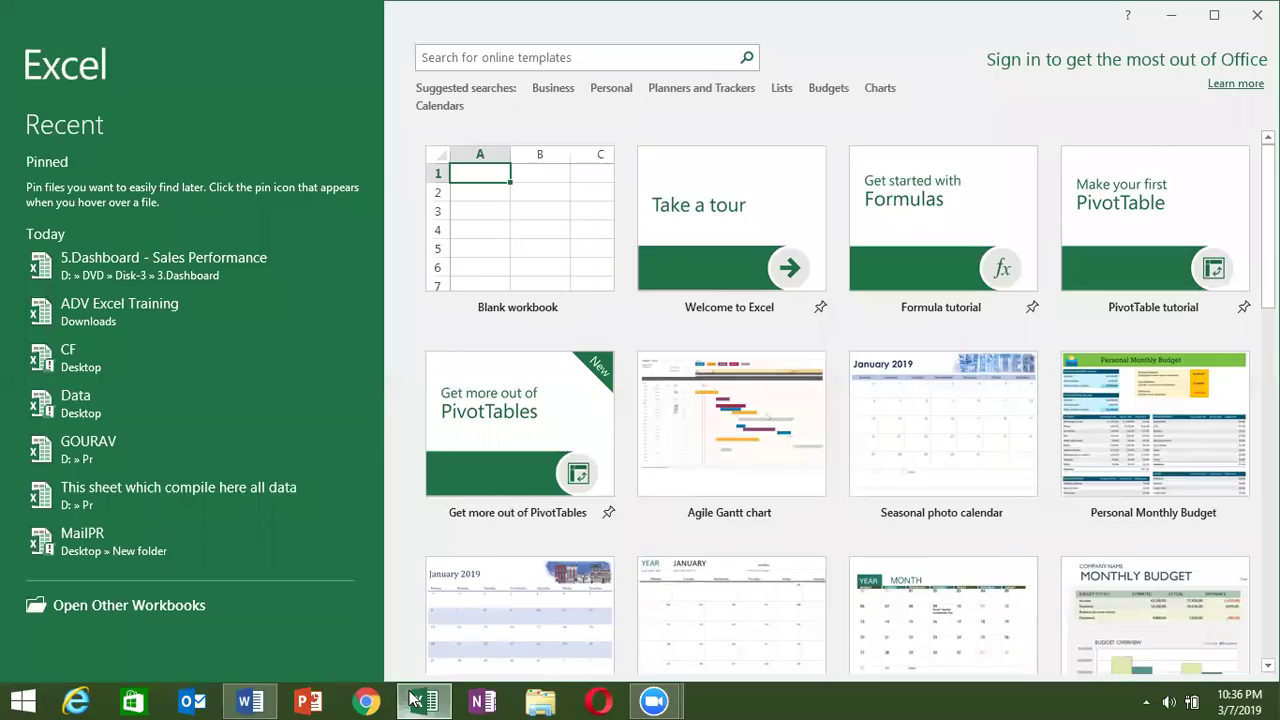
# - Create a blank workbook, type 20th in B2, and raise its 'th' to superscript
pyautogui.click(541, 184)
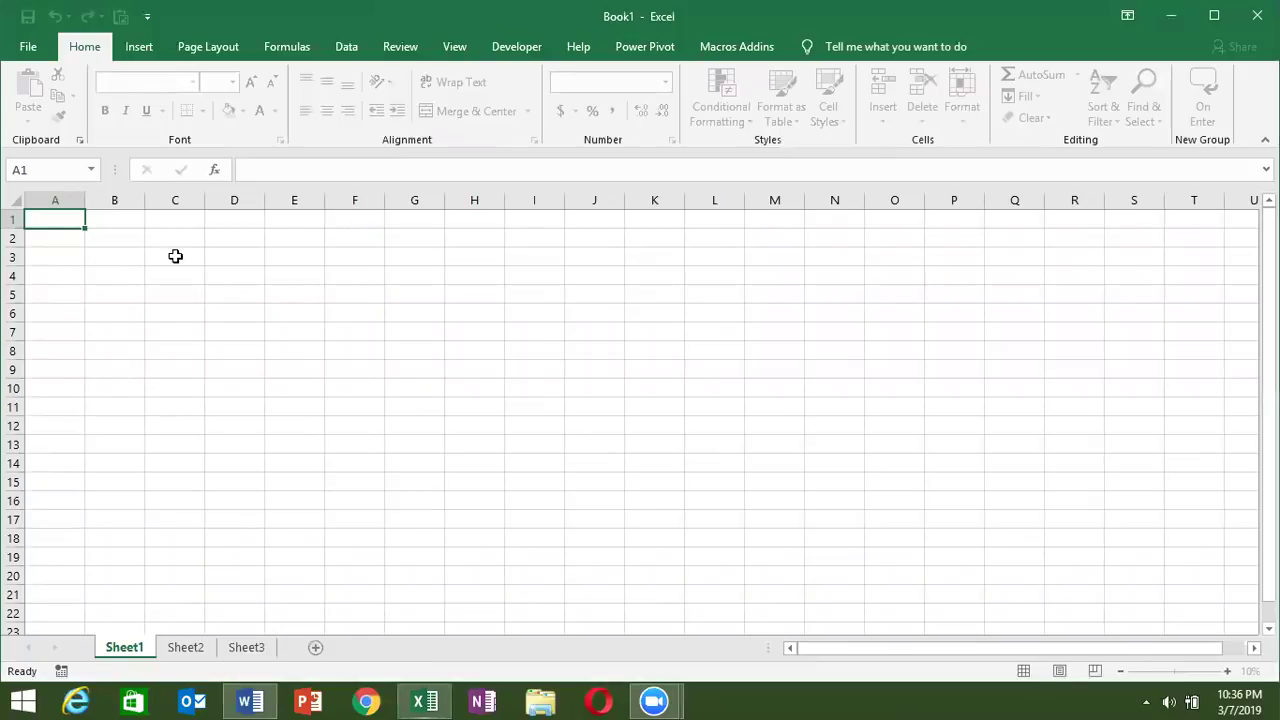
pyautogui.click(127, 235)
pyautogui.write('20th')
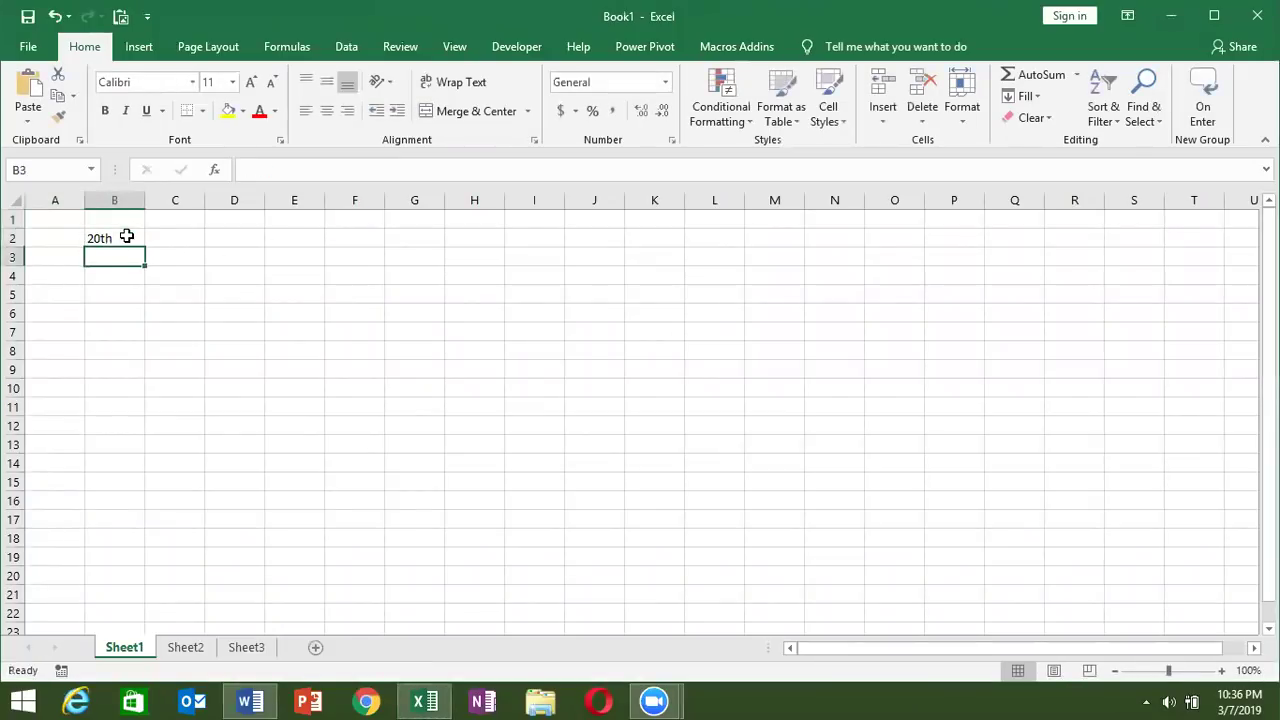
pyautogui.click(126, 236)
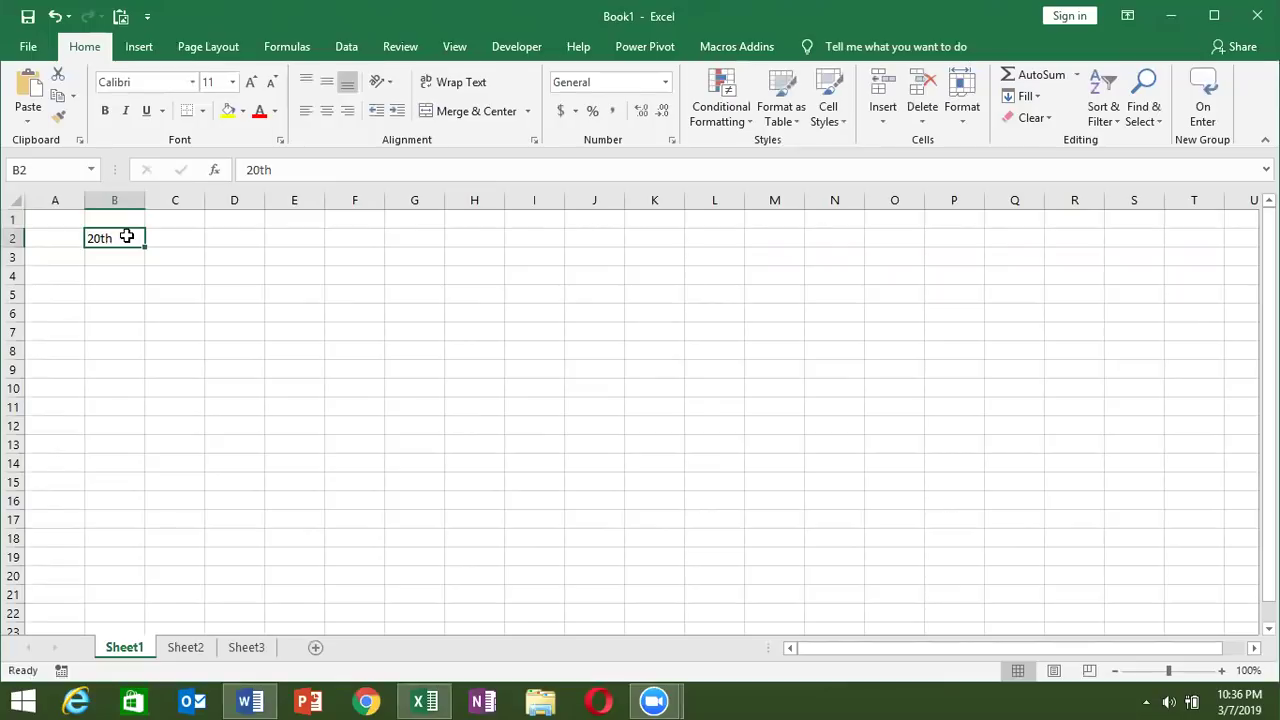
pyautogui.click(260, 170)
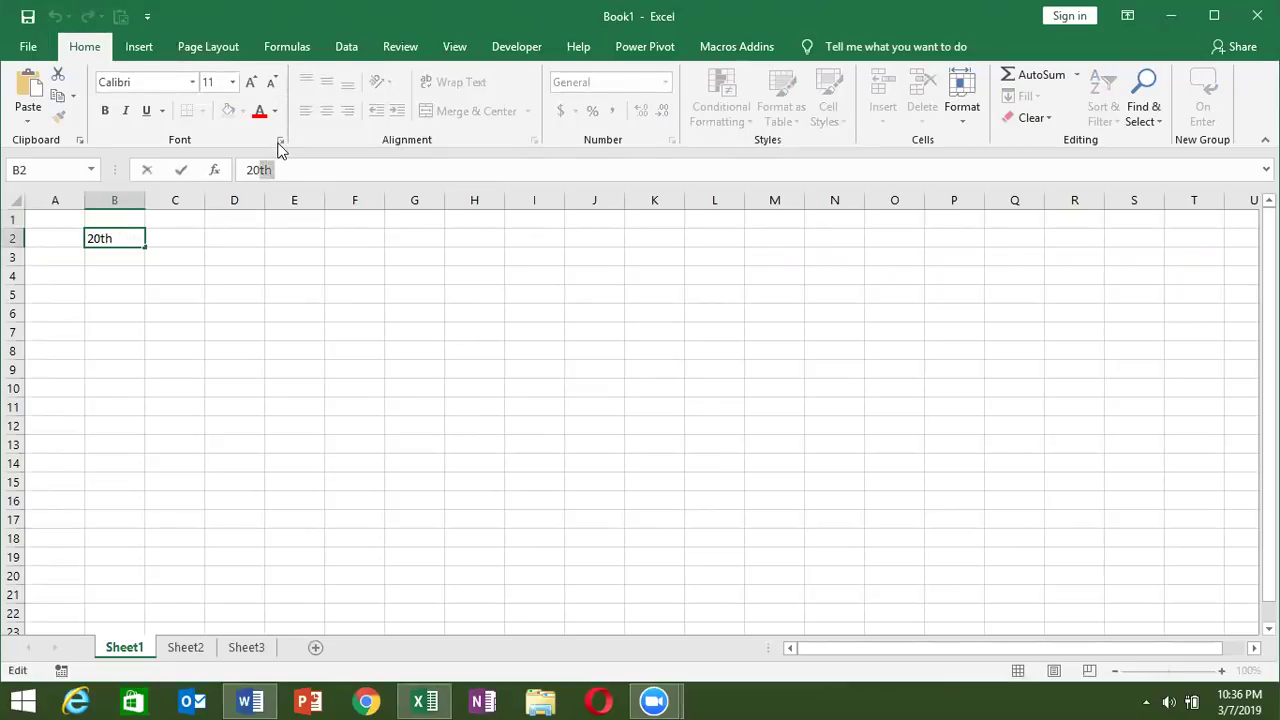
pyautogui.hotkey('ctrl', '1')
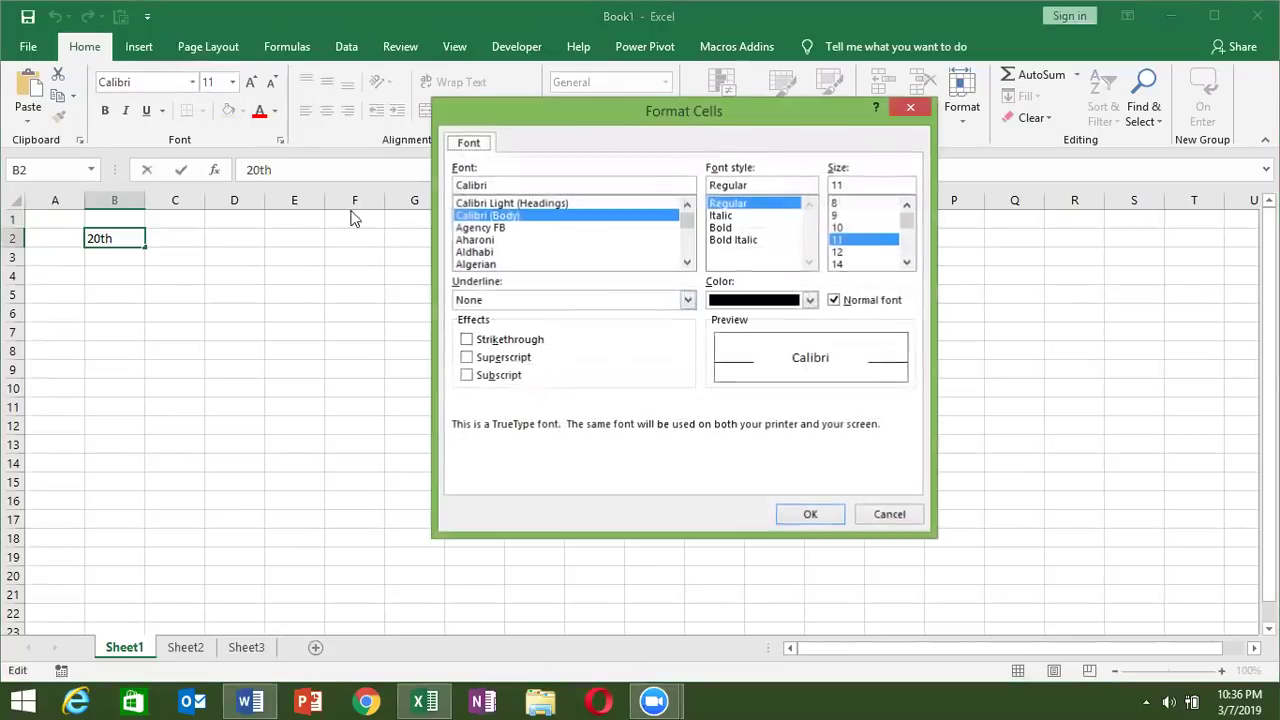
pyautogui.click(497, 366)
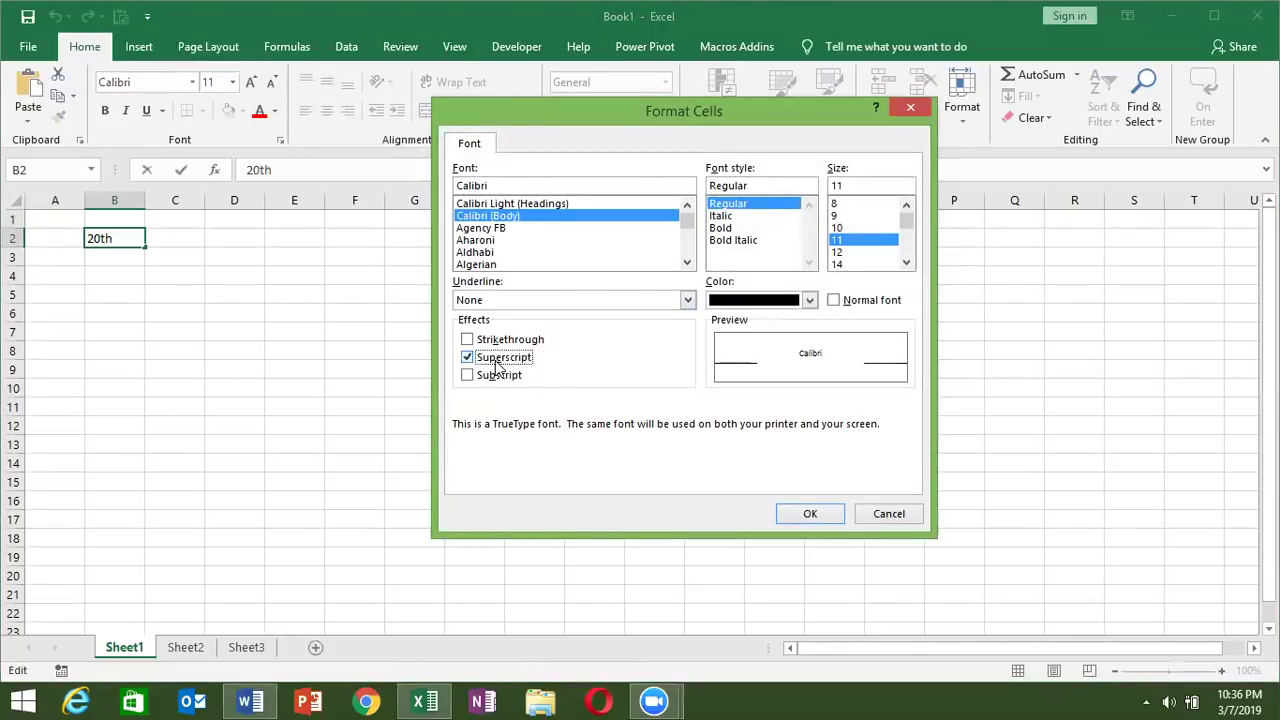
pyautogui.click(817, 515)
pyautogui.moveTo(400, 388); pyautogui.dragTo(400, 375)
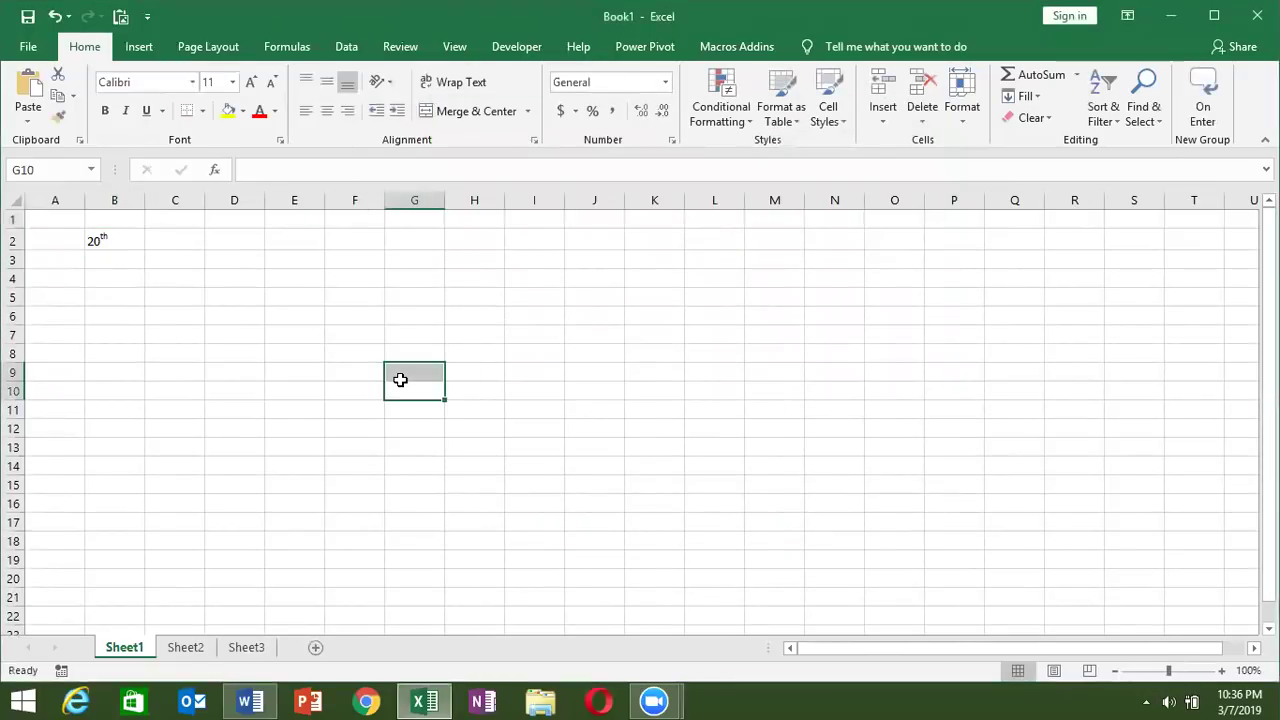
# - Enter 21st in B3 and format its 'st' suffix as superscript
pyautogui.click(112, 260)
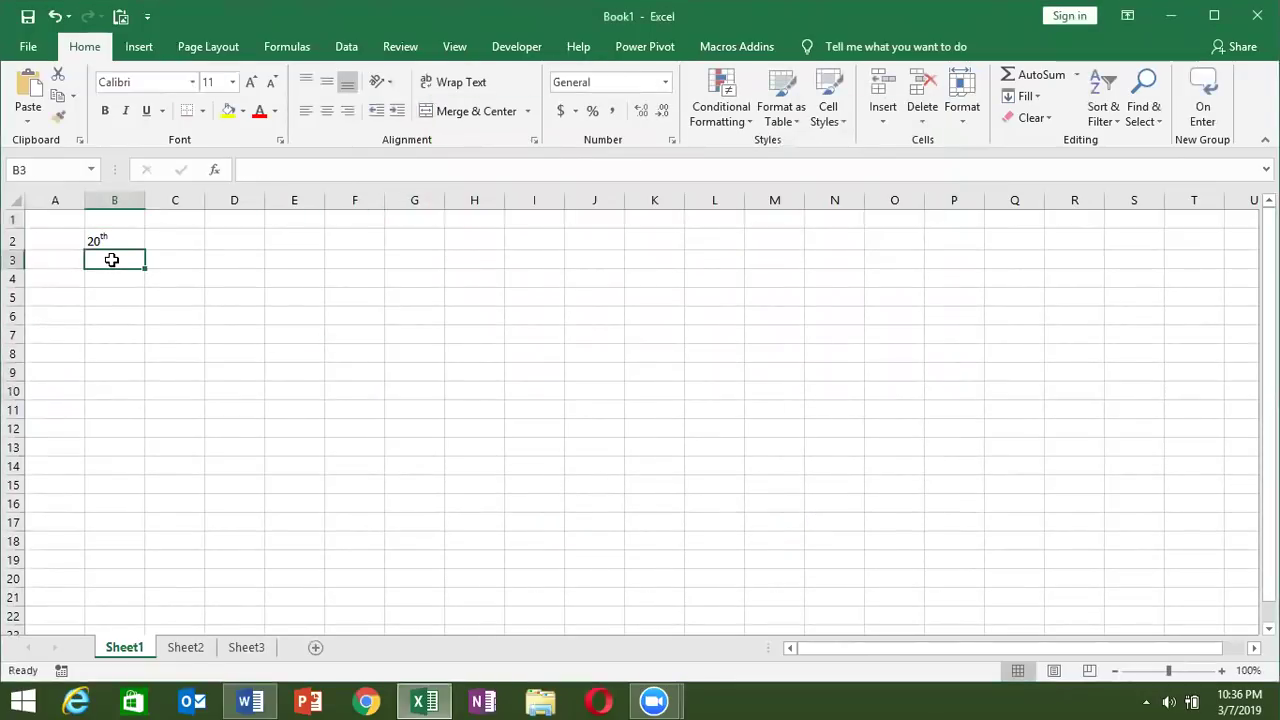
pyautogui.write('10th')
pyautogui.press('BackSpace')
pyautogui.press('BackSpace')
pyautogui.press('BackSpace')
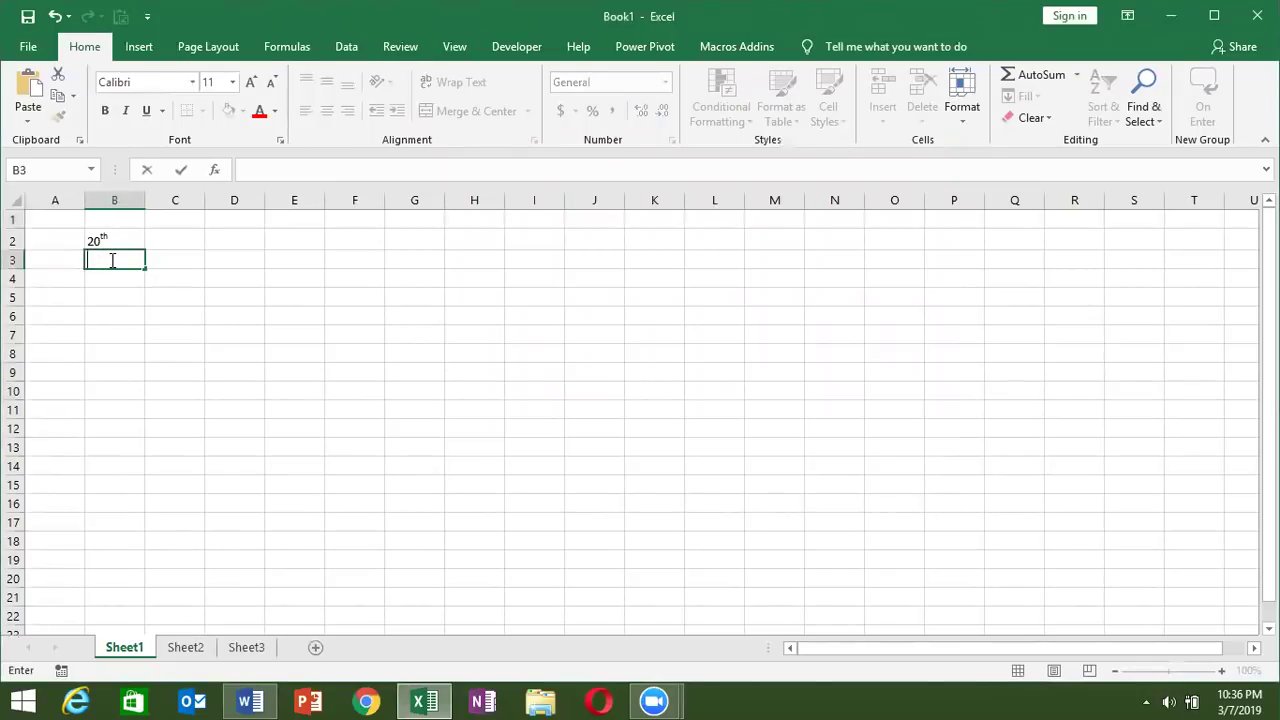
pyautogui.write('21st')
pyautogui.press('Return')
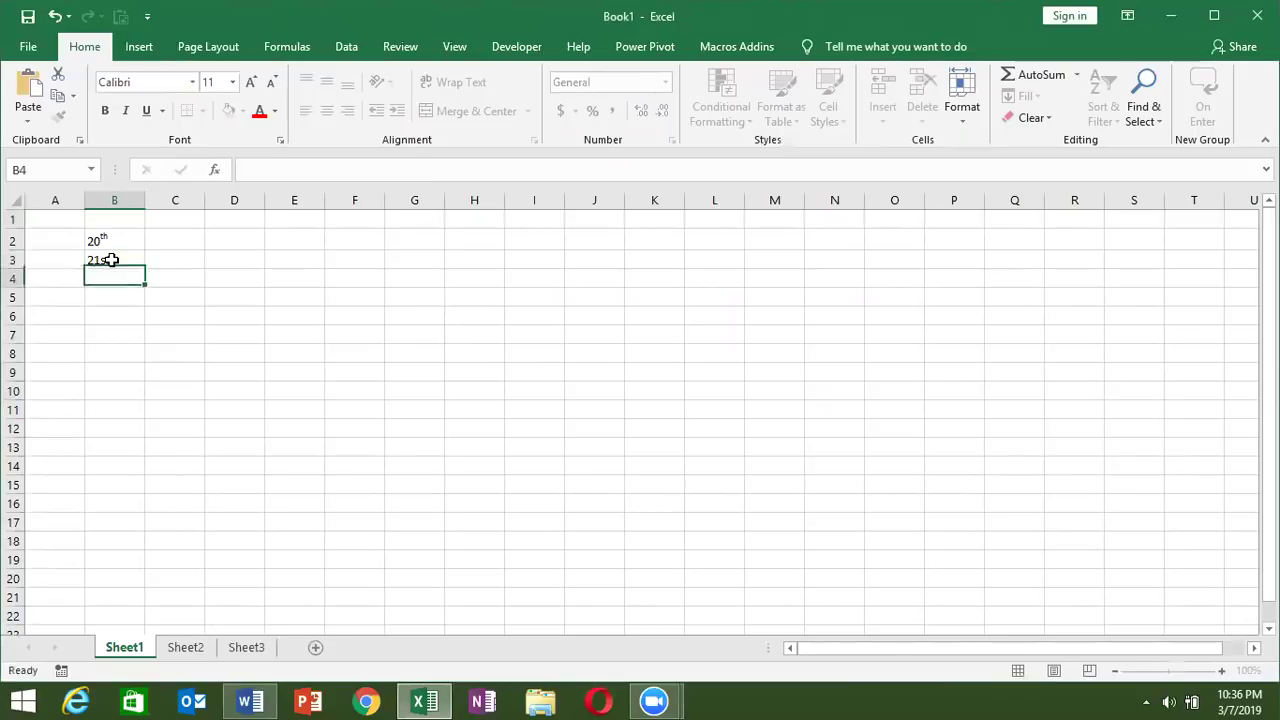
pyautogui.click(112, 260)
pyautogui.doubleClick(105, 260)
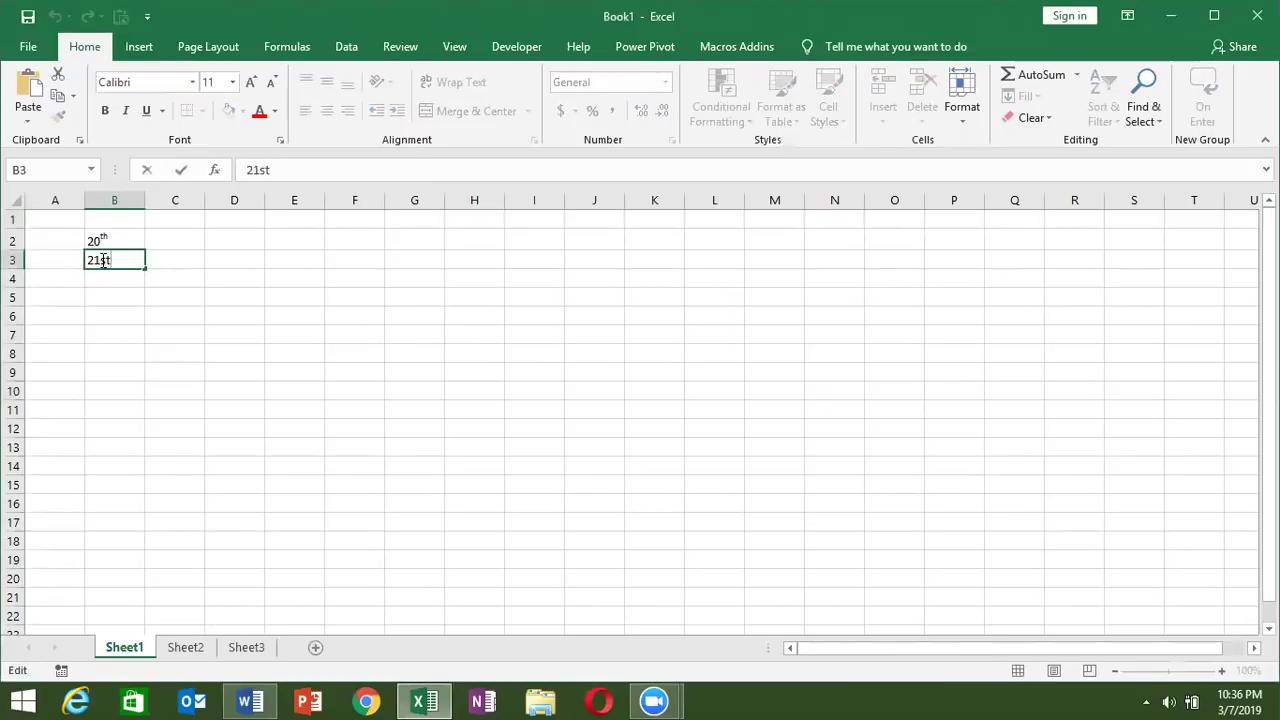
pyautogui.moveTo(101, 261); pyautogui.dragTo(115, 262)
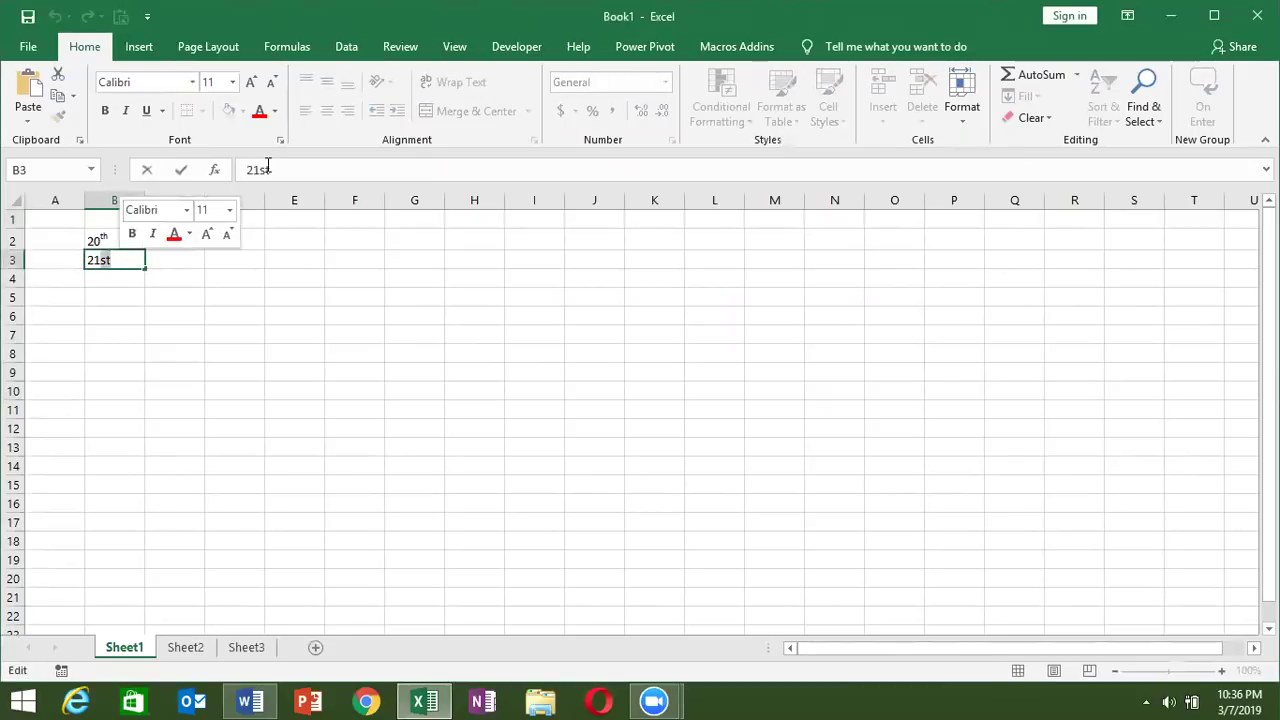
pyautogui.click(282, 140)
pyautogui.click(530, 363)
pyautogui.click(810, 514)
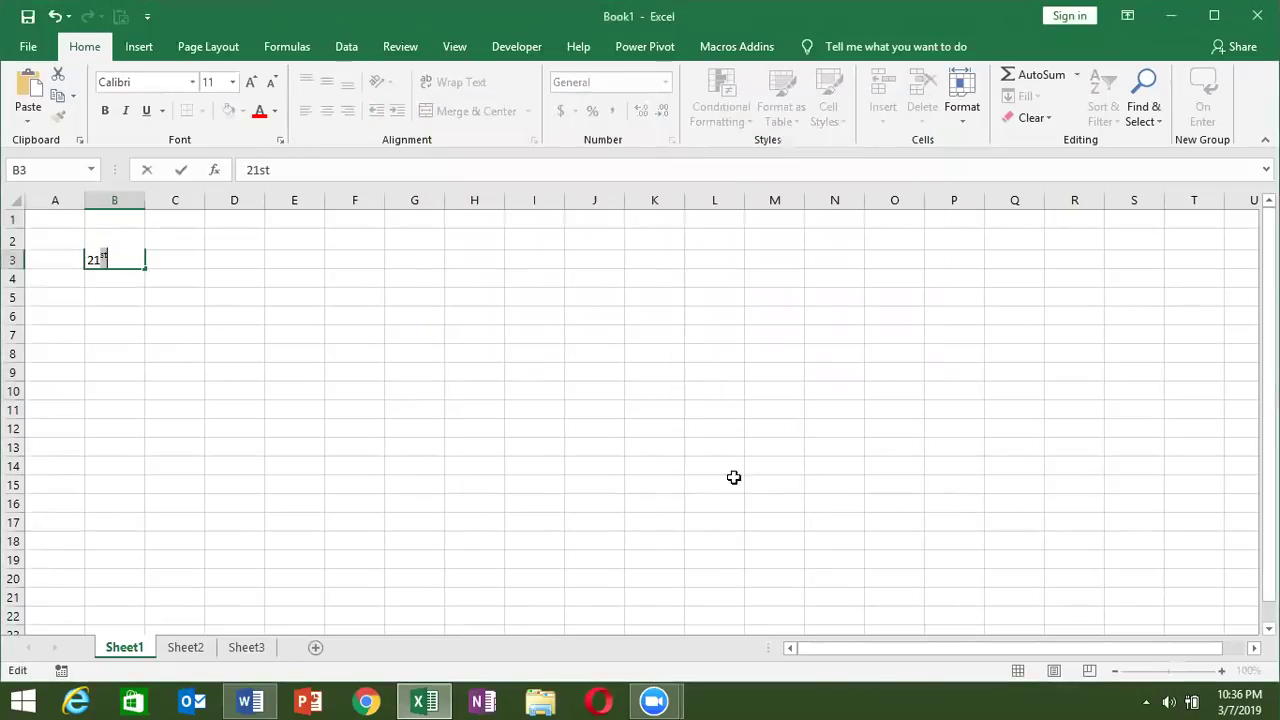
pyautogui.moveTo(597, 431); pyautogui.dragTo(597, 419)
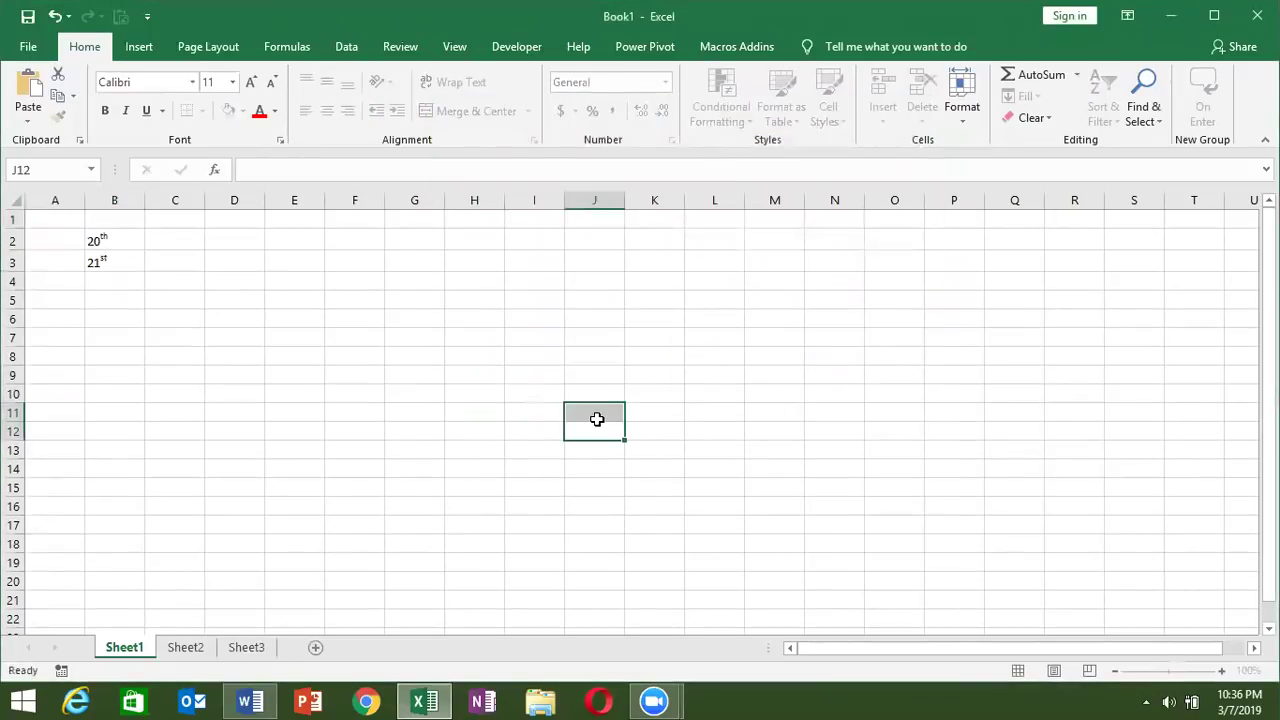
# - Type 10o in C2 and superscript the trailing o so it reads 10°
pyautogui.click(164, 242)
pyautogui.write('10o')
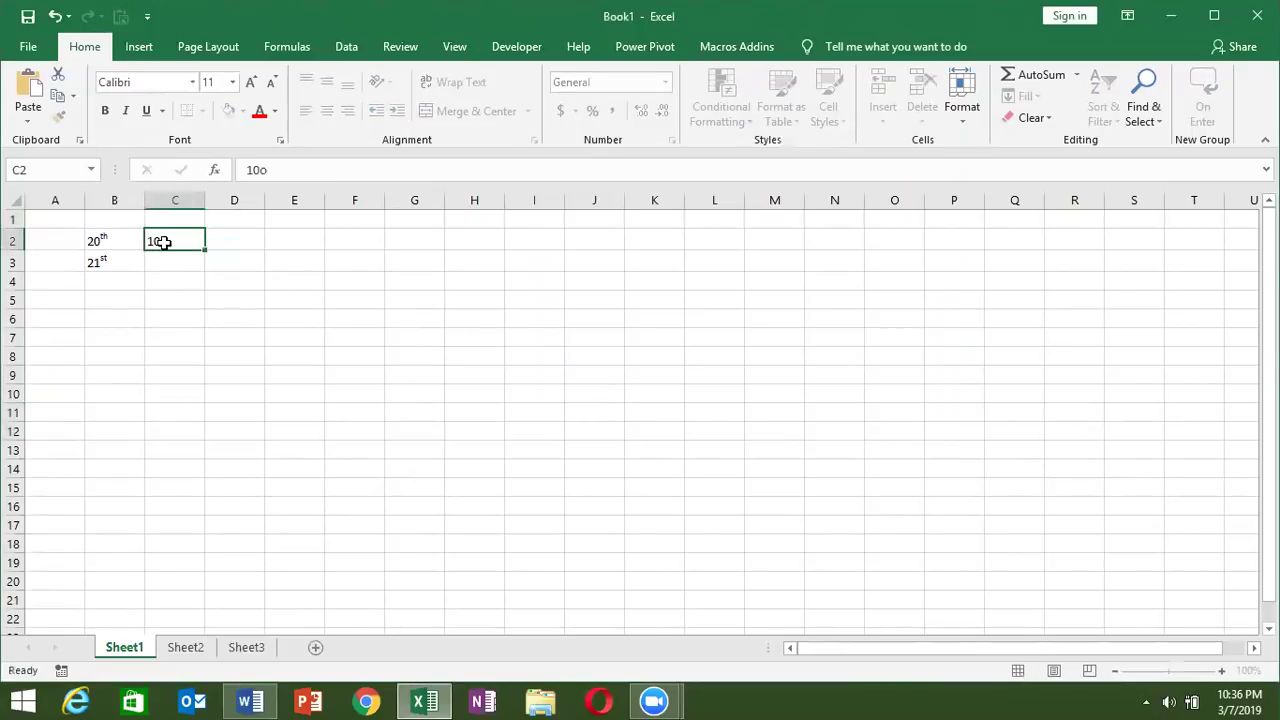
pyautogui.press('Return')
pyautogui.click(167, 240)
pyautogui.doubleClick(166, 241)
pyautogui.moveTo(161, 241); pyautogui.dragTo(173, 242)
pyautogui.rightClick(163, 241)
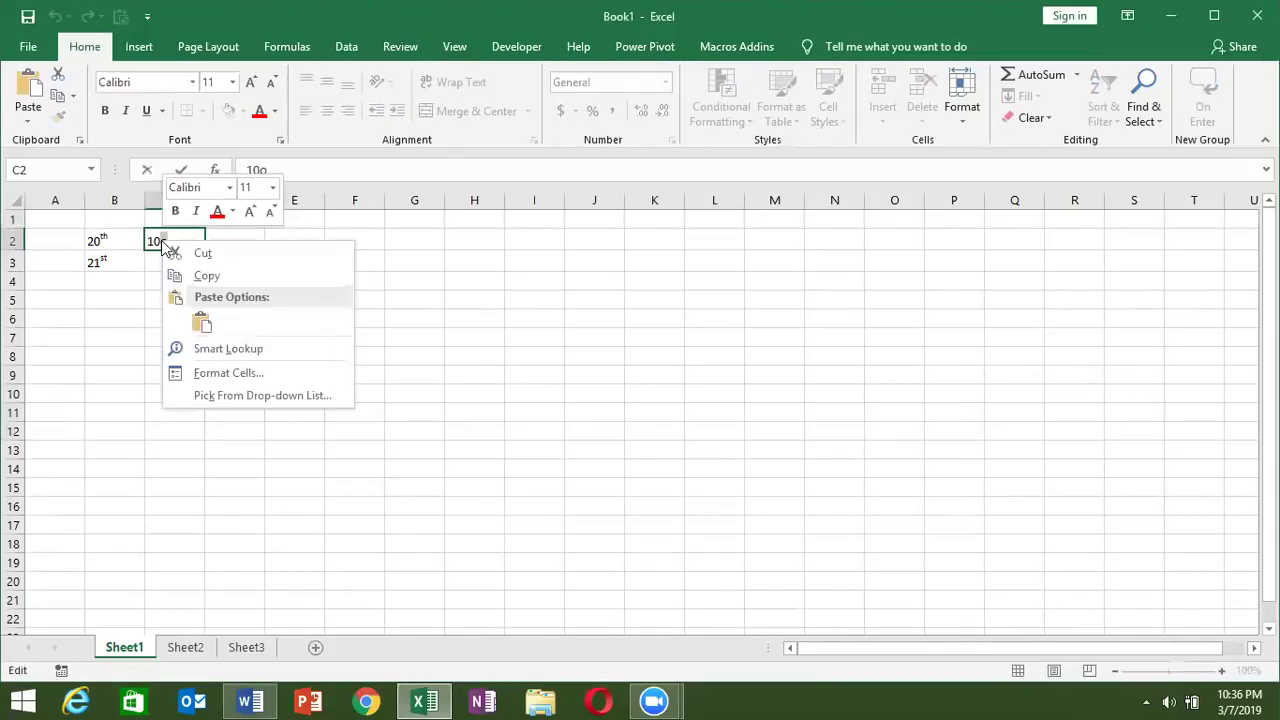
pyautogui.click(219, 373)
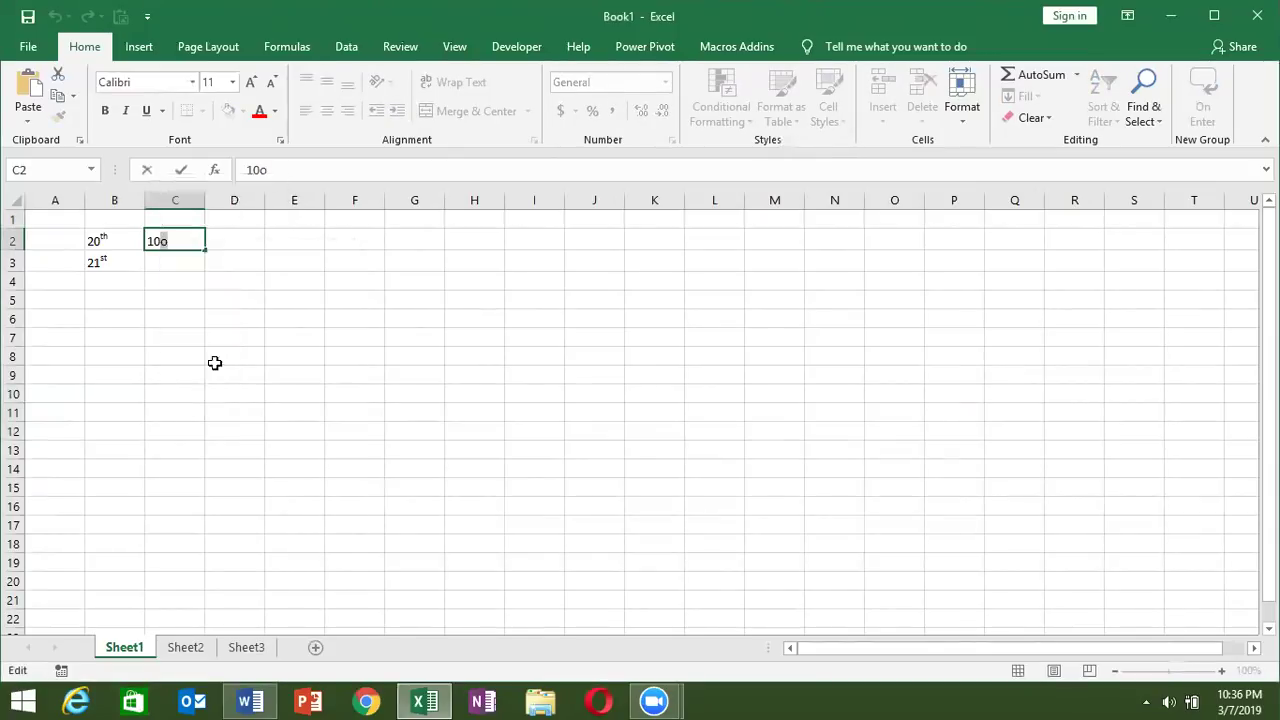
pyautogui.click(82, 401)
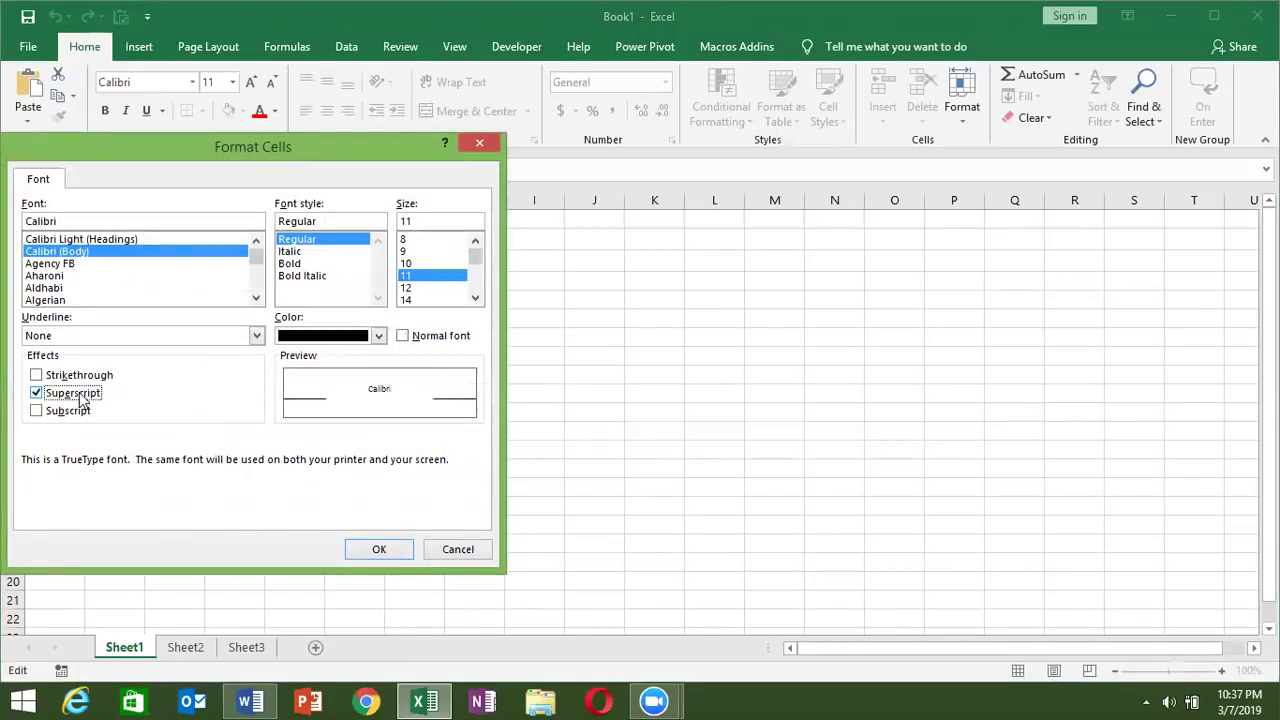
pyautogui.click(396, 552)
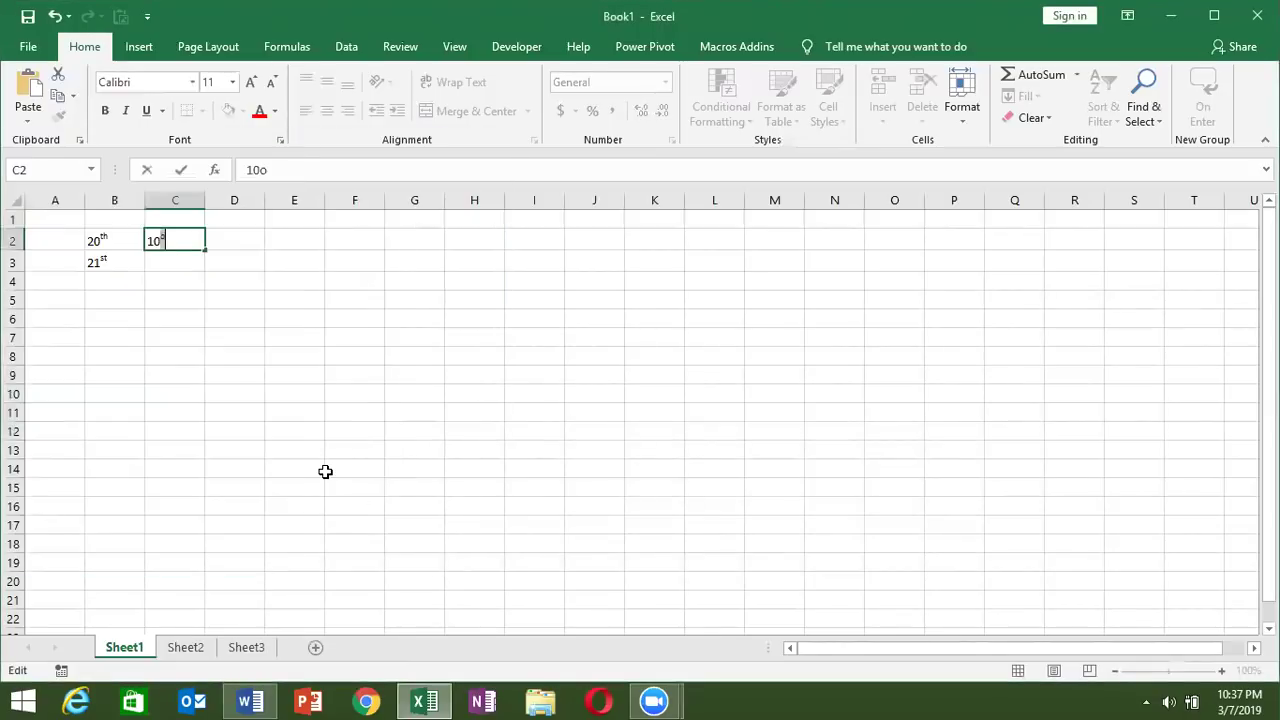
pyautogui.click(326, 471)
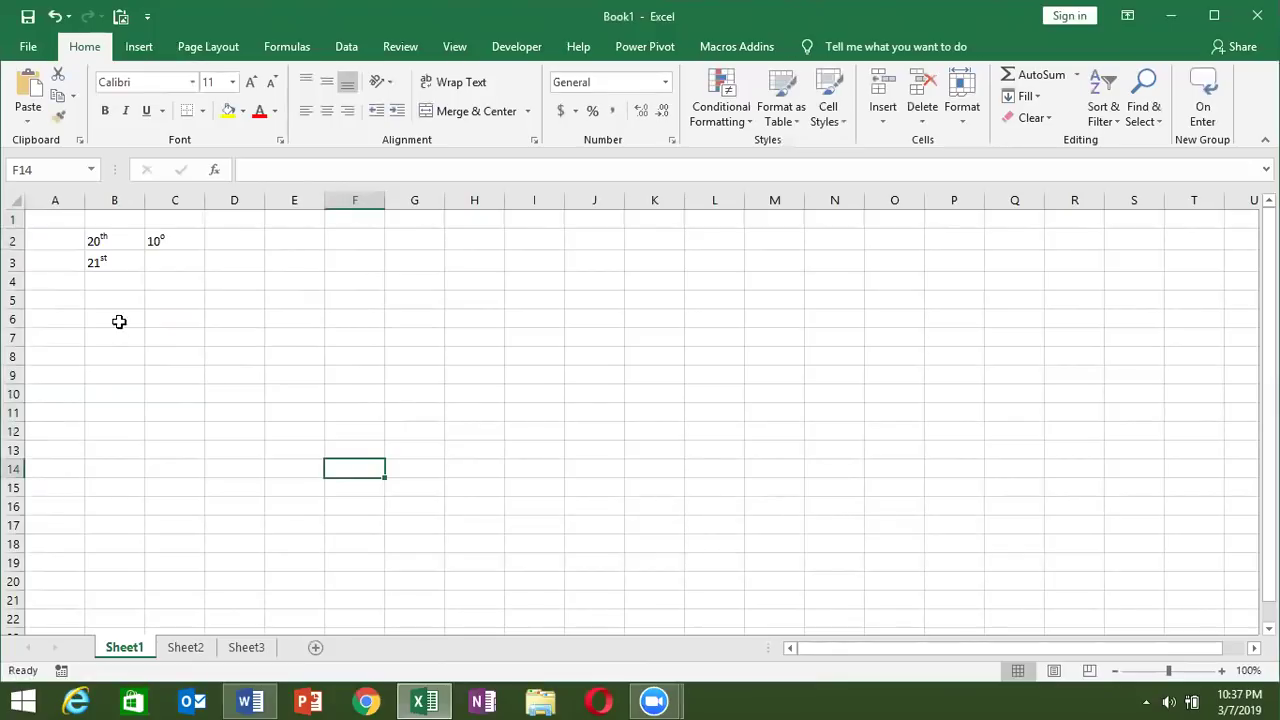
# - Make a first attempt at entering a number in B4 with a superscript digit
pyautogui.click(116, 290)
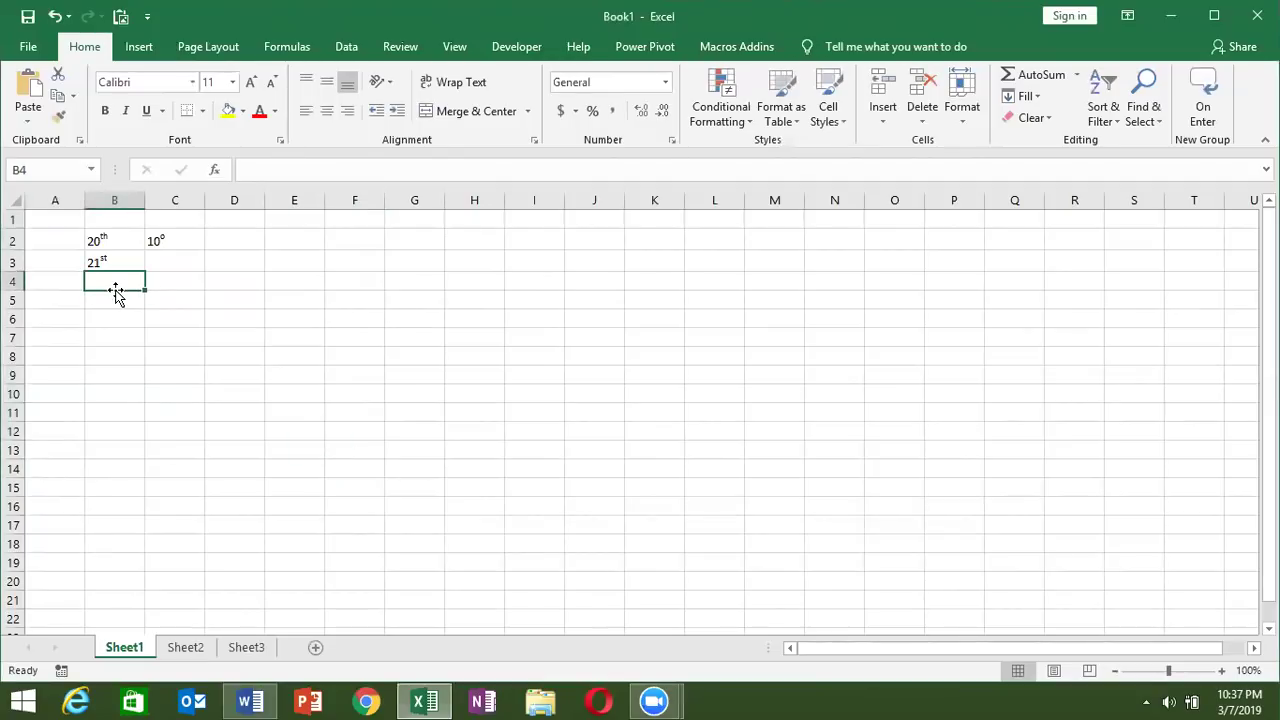
pyautogui.write('102')
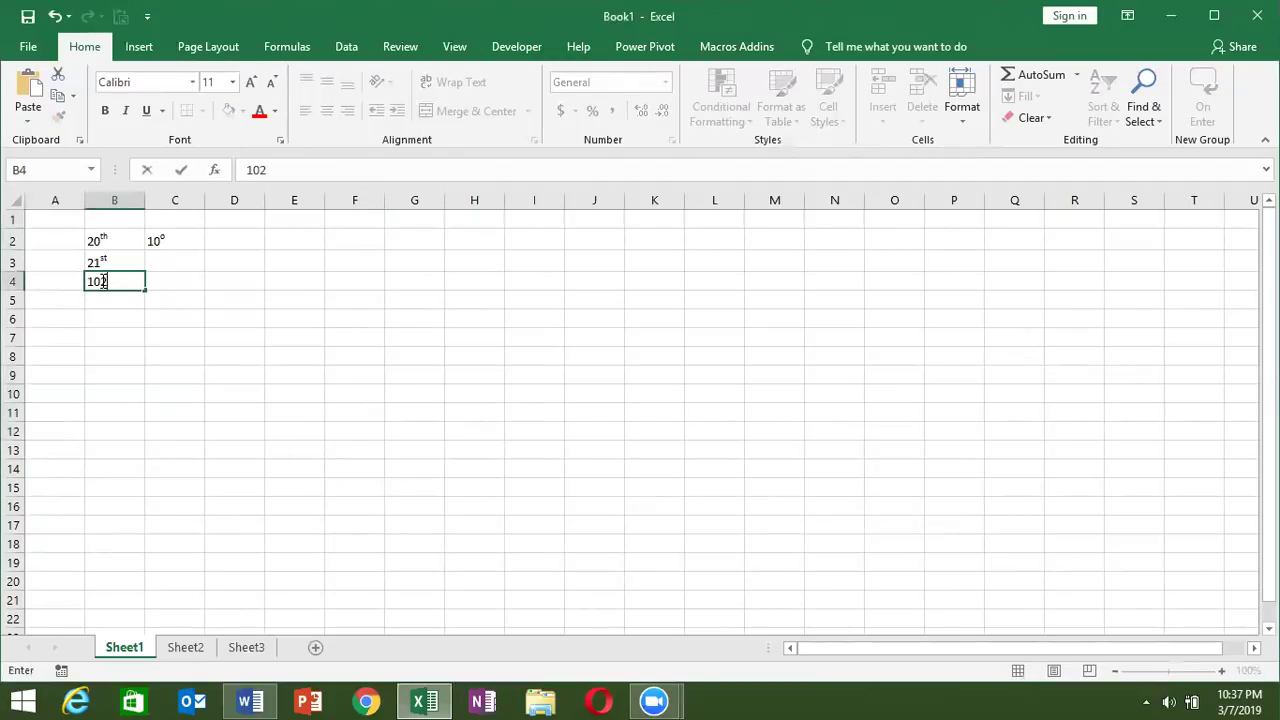
pyautogui.rightClick(107, 283)
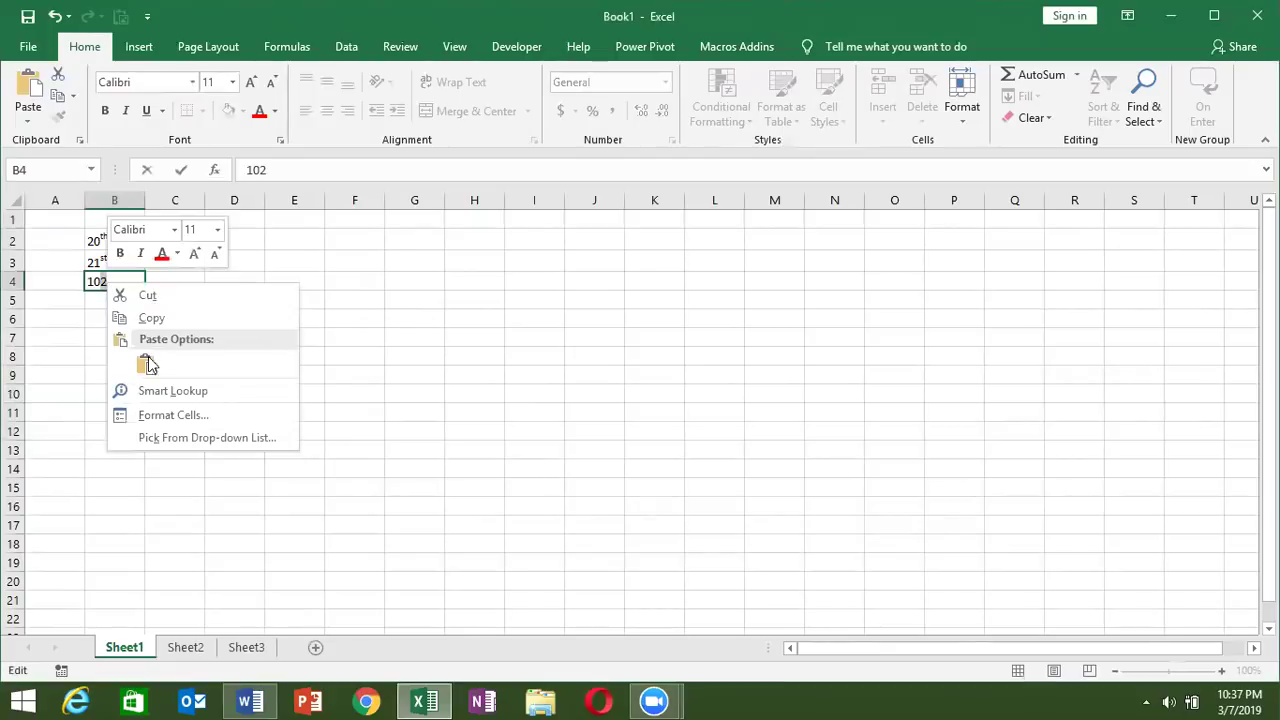
pyautogui.click(155, 416)
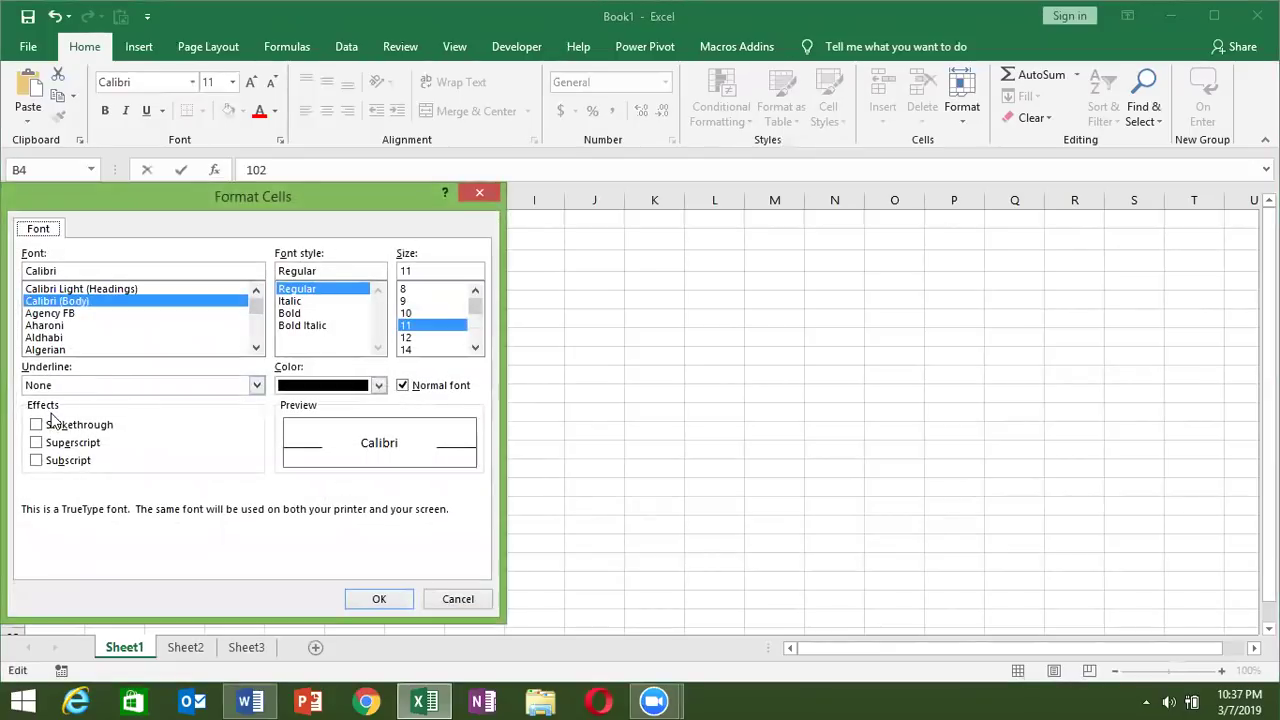
pyautogui.click(57, 442)
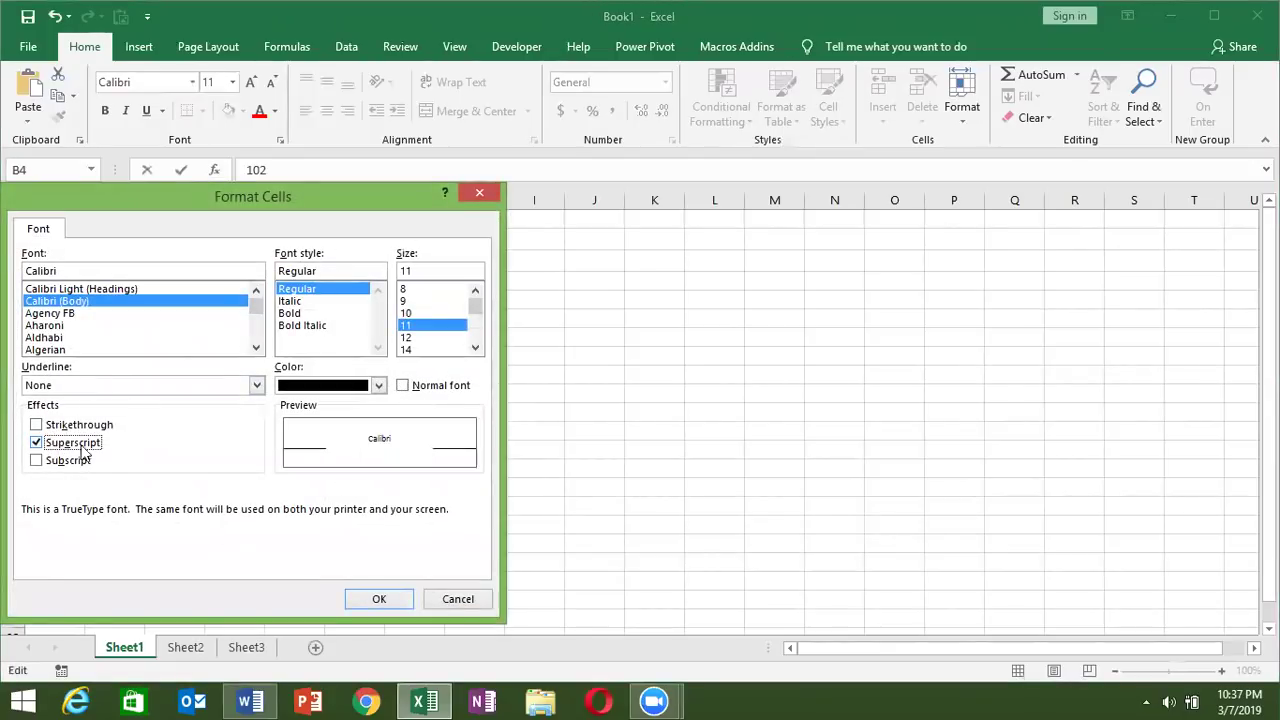
pyautogui.click(390, 597)
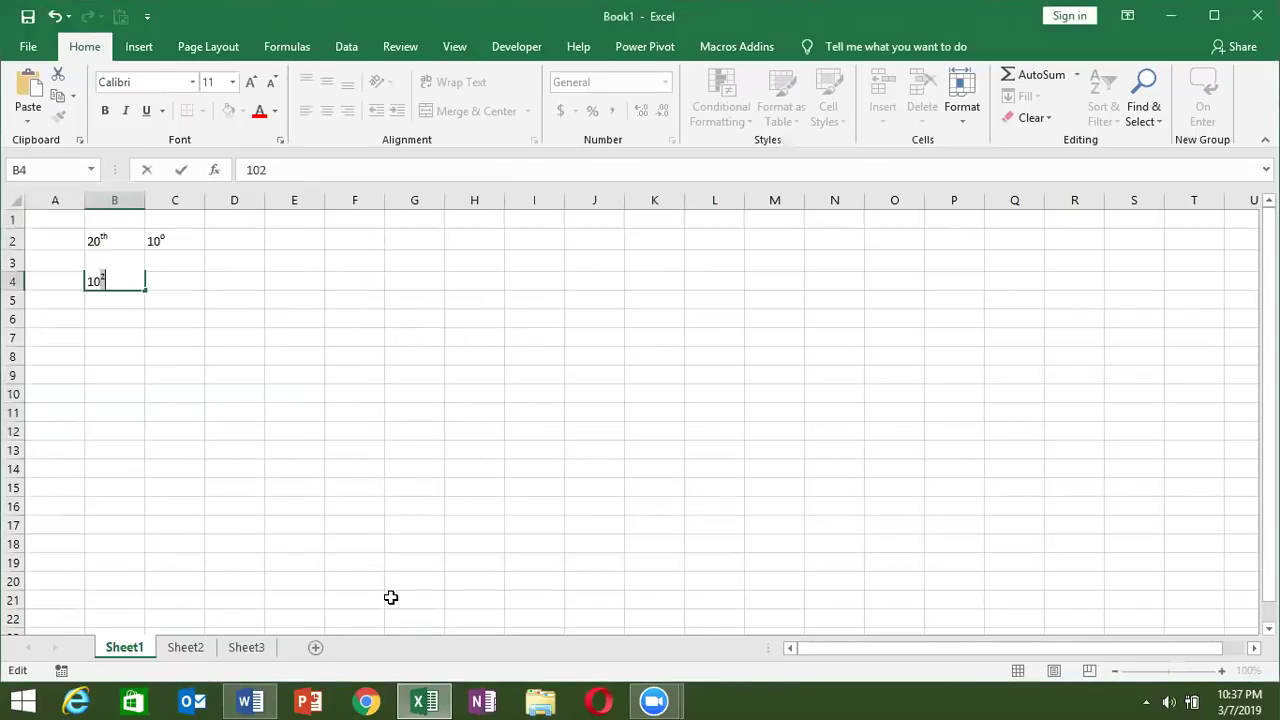
pyautogui.press('Return')
pyautogui.press('Up')
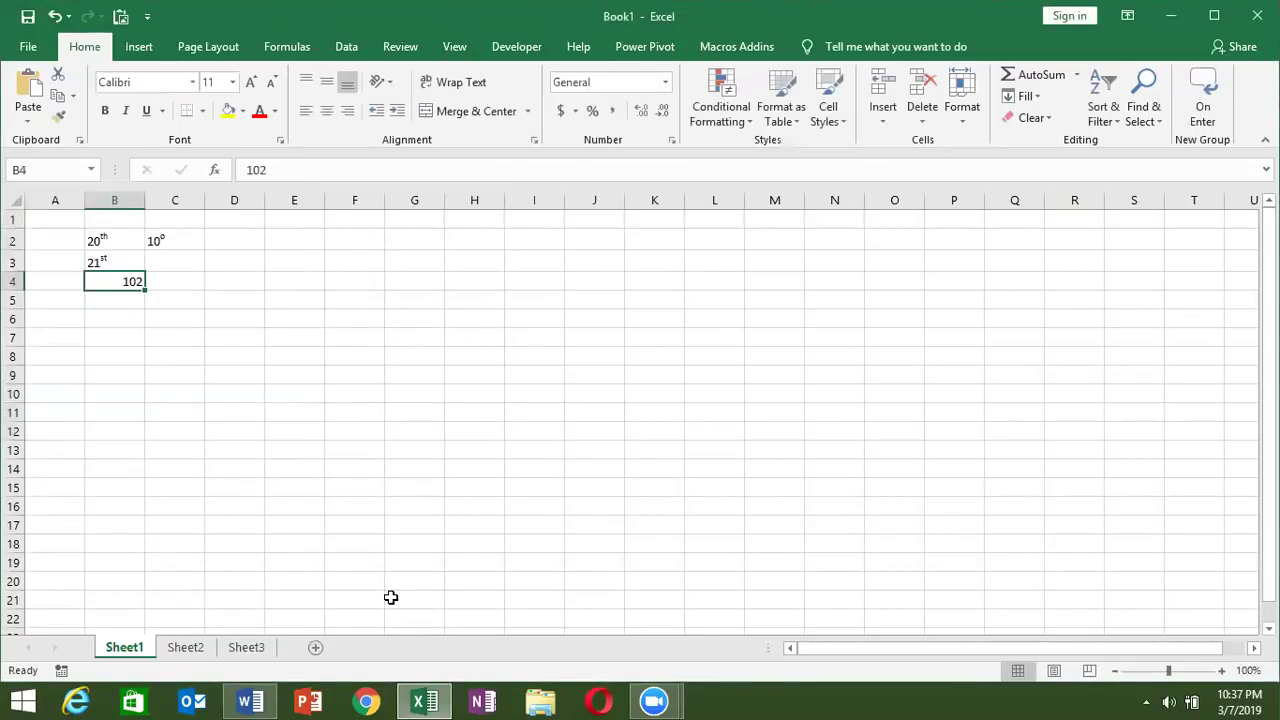
# - Re-enter B4 as text '102 and superscript the final 2 so it shows 10²
pyautogui.write("'10")
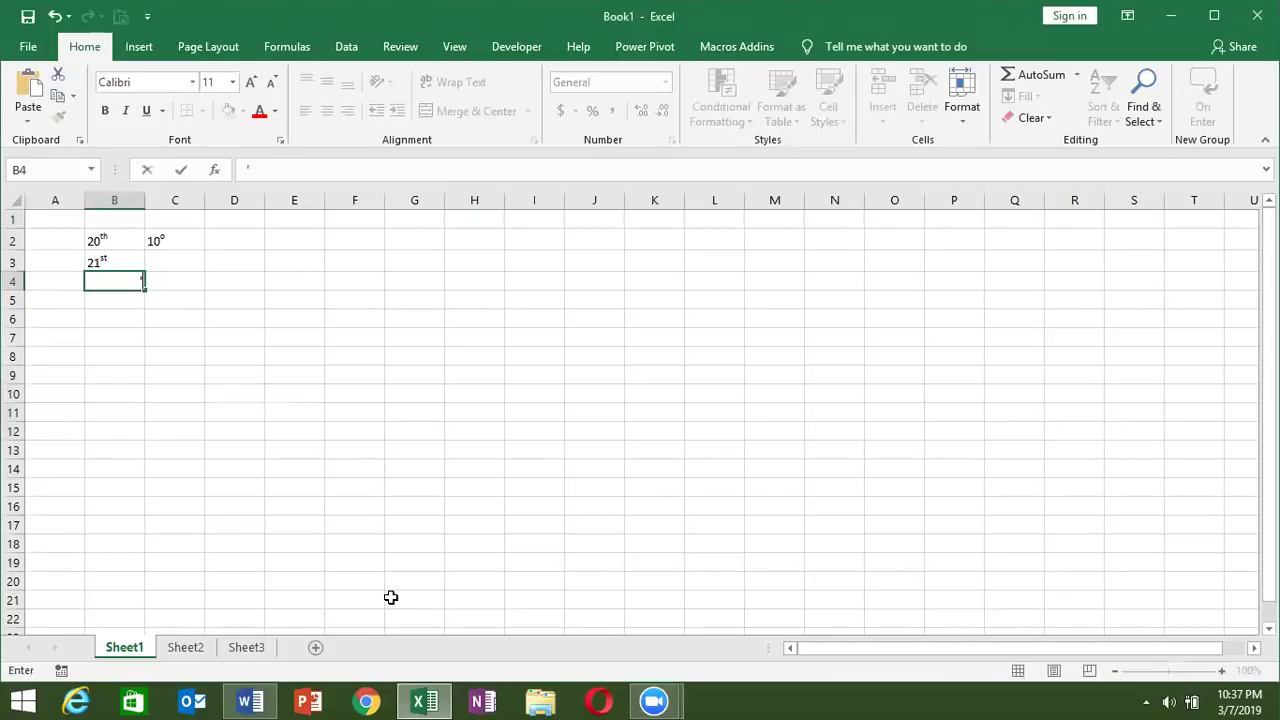
pyautogui.write('2')
pyautogui.press('Return')
pyautogui.press('Up')
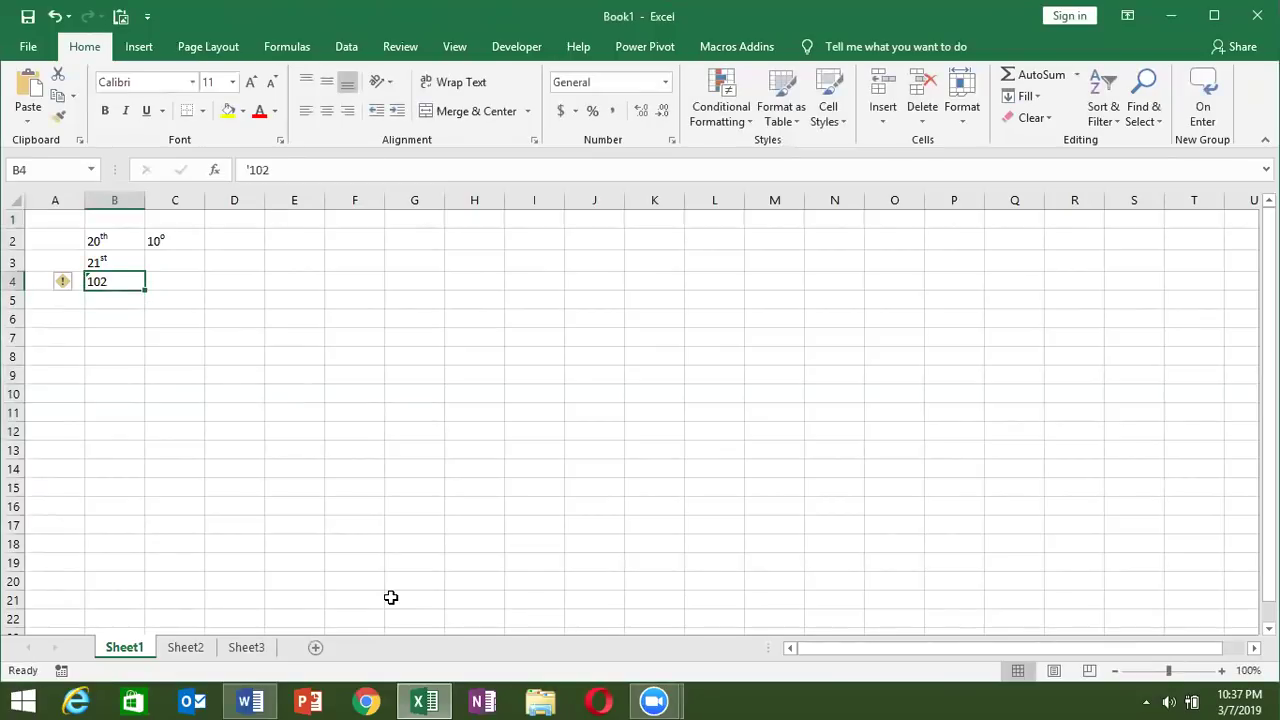
pyautogui.doubleClick(104, 281)
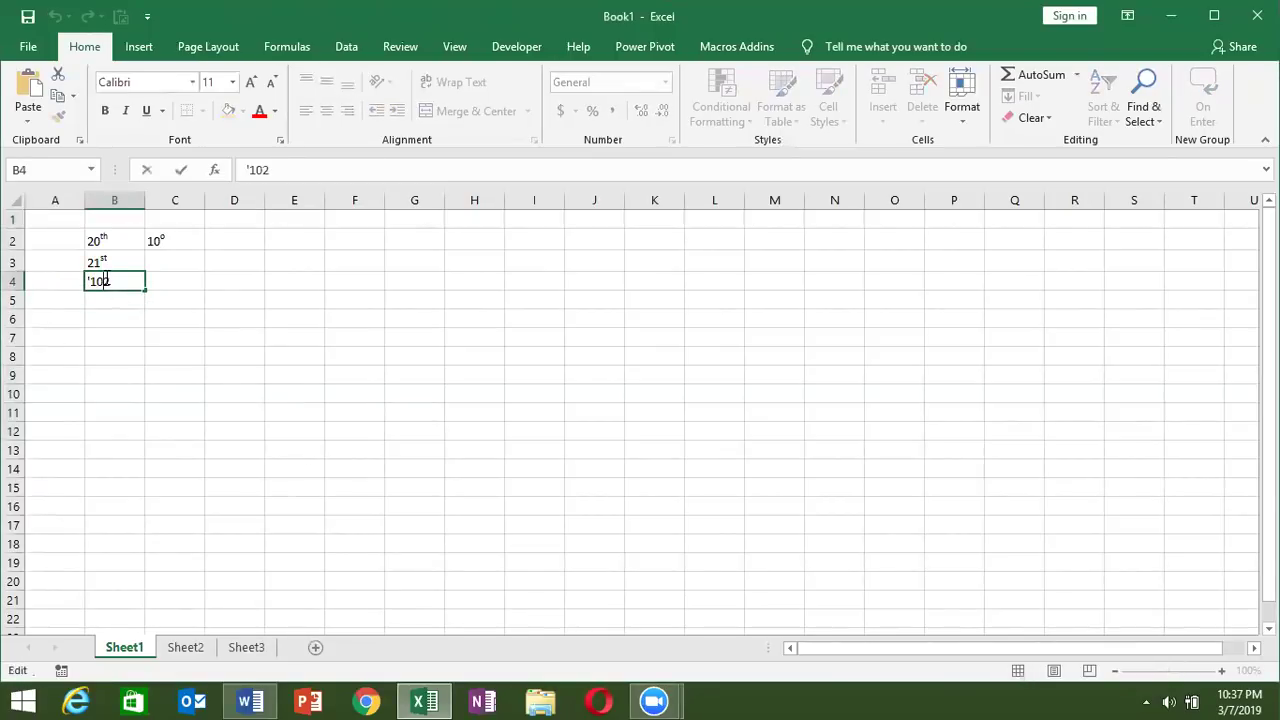
pyautogui.moveTo(112, 281); pyautogui.dragTo(104, 282)
pyautogui.rightClick(108, 282)
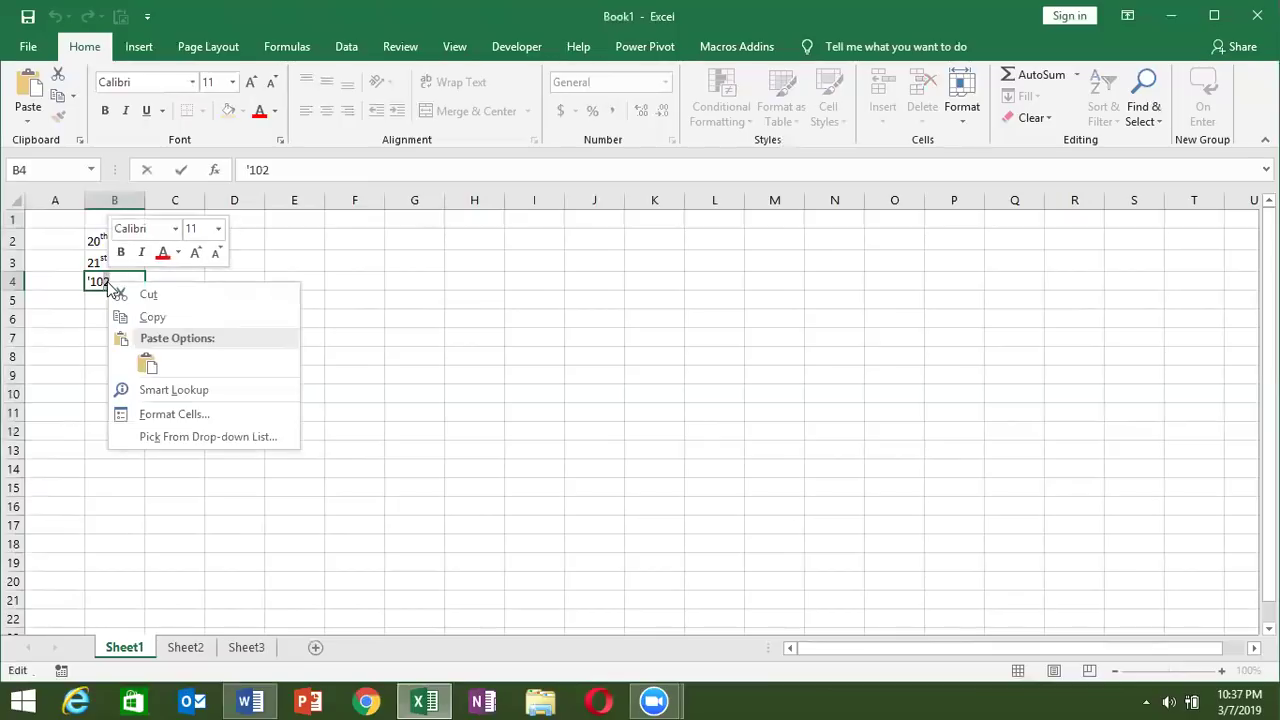
pyautogui.click(180, 409)
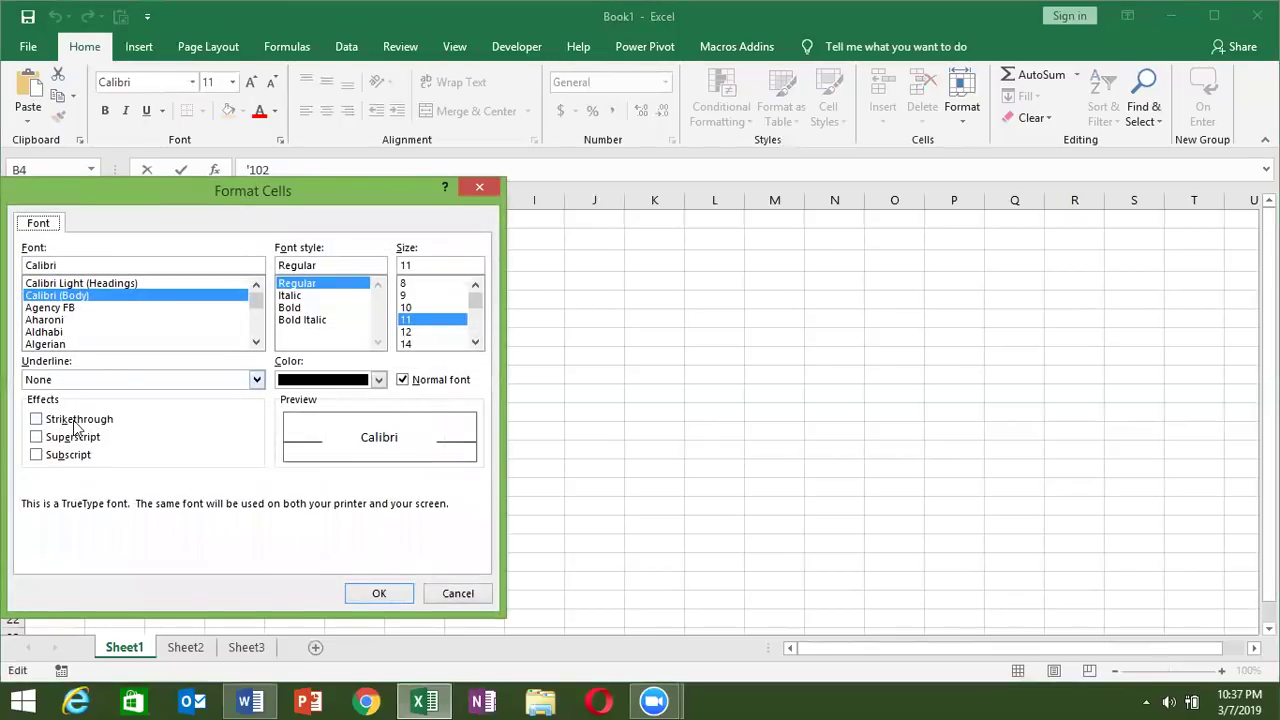
pyautogui.click(78, 437)
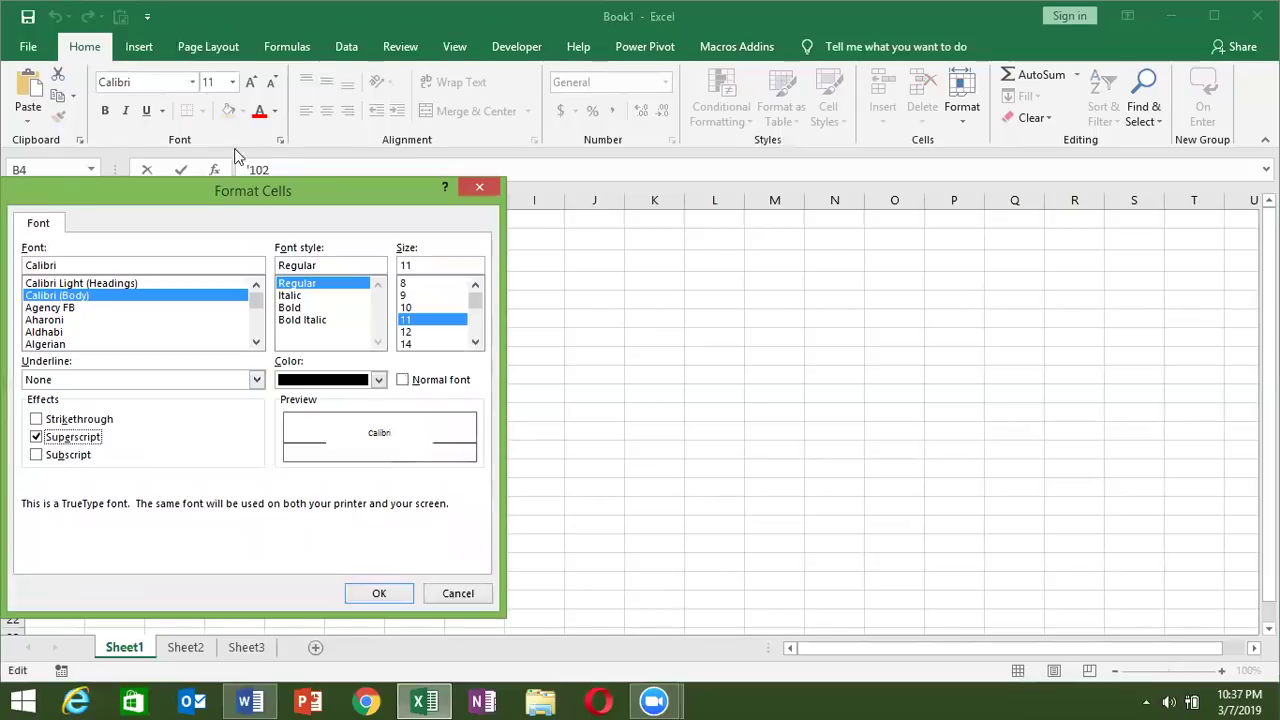
pyautogui.moveTo(234, 189); pyautogui.dragTo(562, 145)
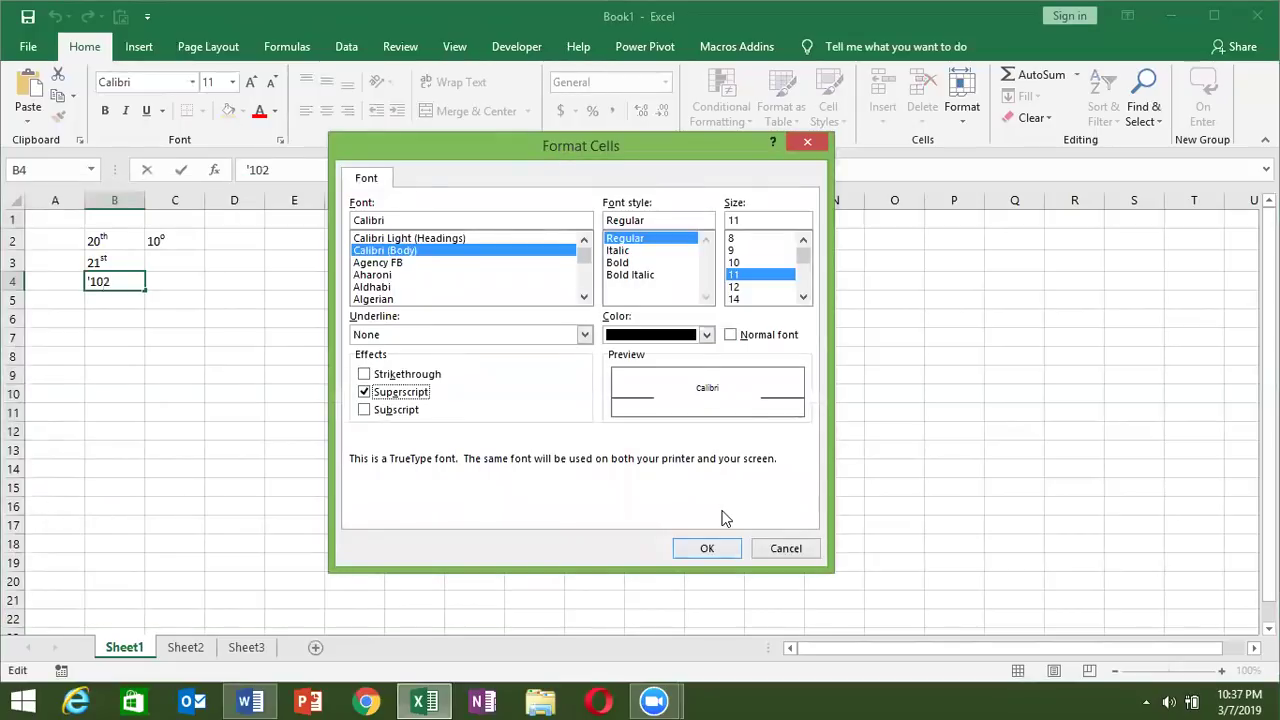
pyautogui.click(709, 548)
pyautogui.click(385, 408)
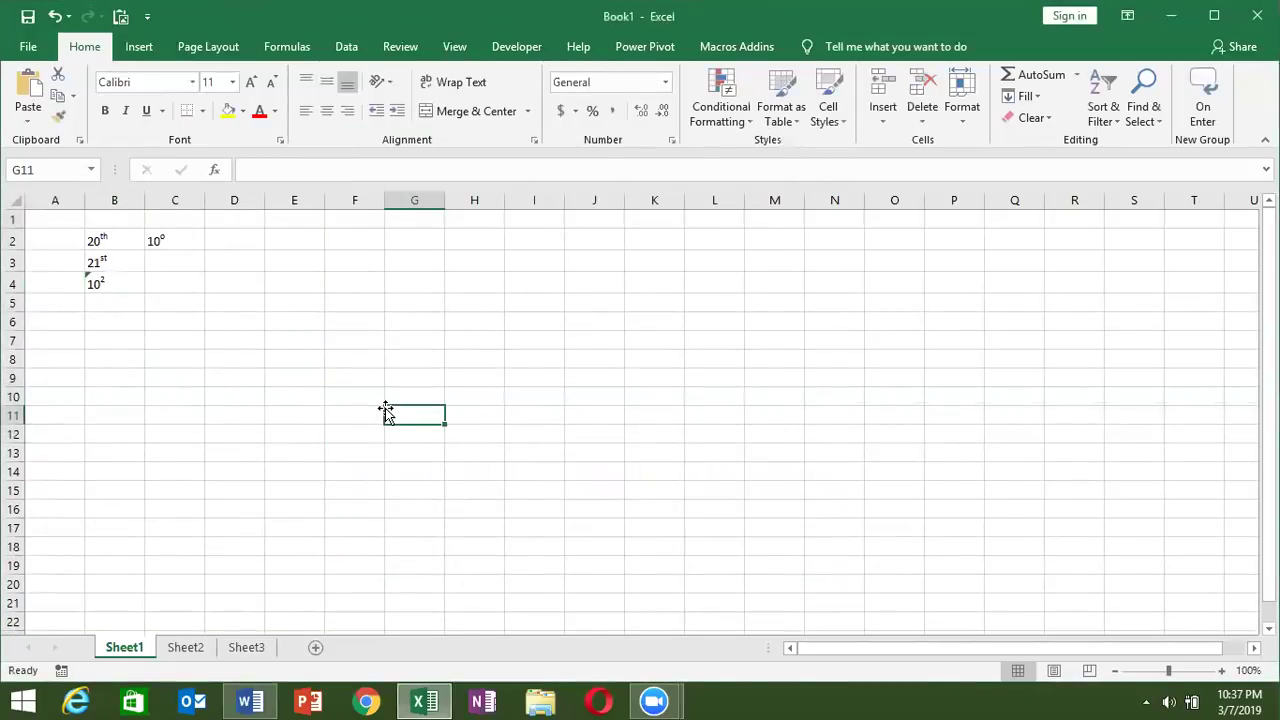
pyautogui.click(104, 301)
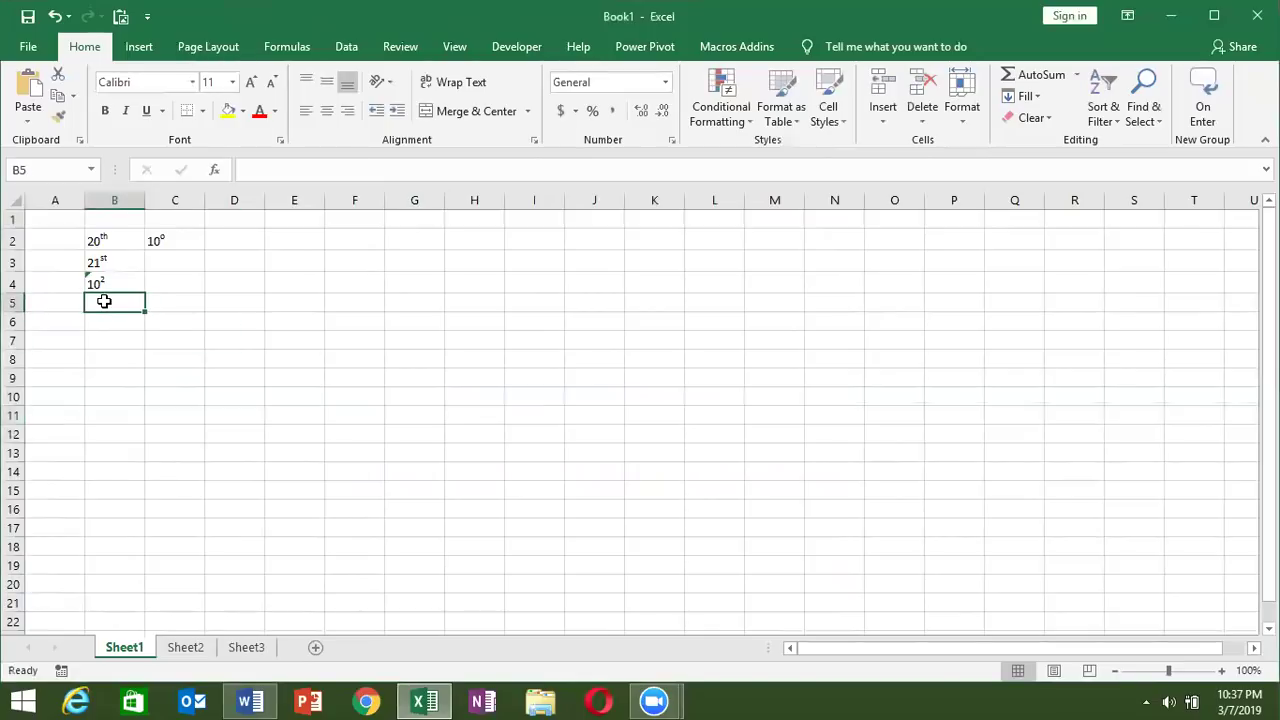
# - Enter H2O in B5 and format its 2, at first mistakenly as superscript
pyautogui.write('H2O')
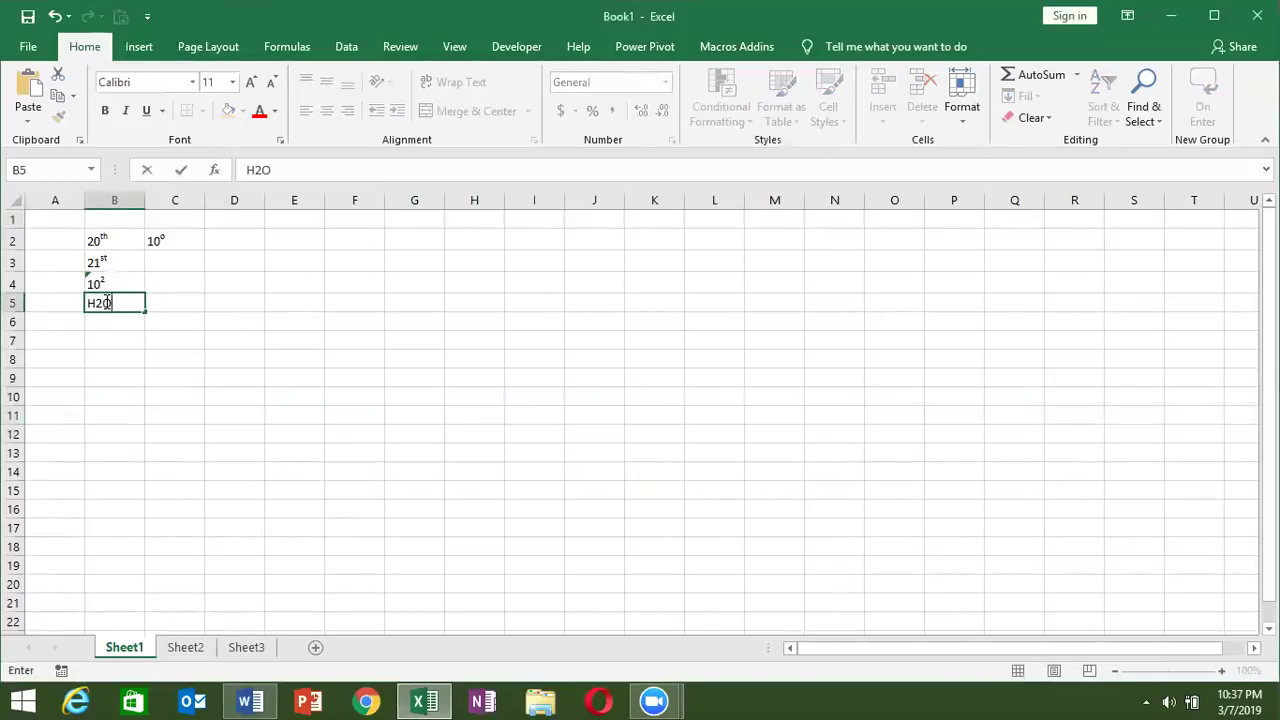
pyautogui.press('Return')
pyautogui.click(105, 302)
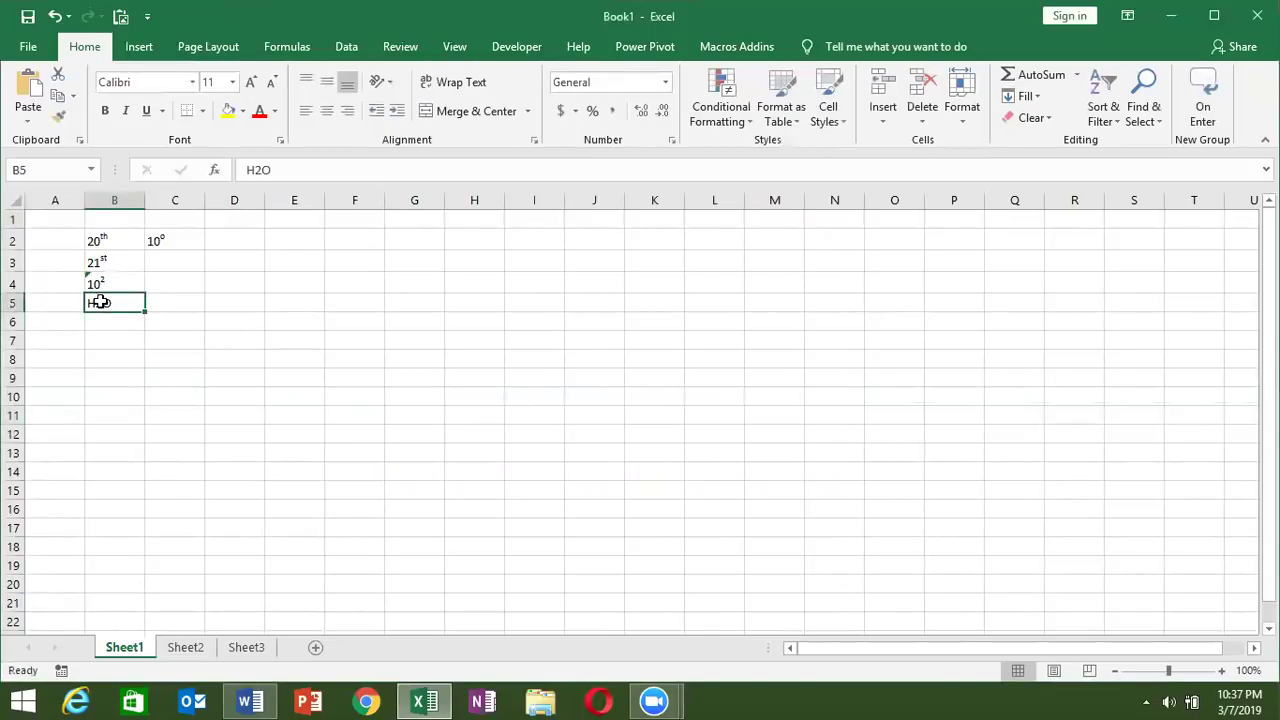
pyautogui.doubleClick(100, 303)
pyautogui.rightClick(102, 305)
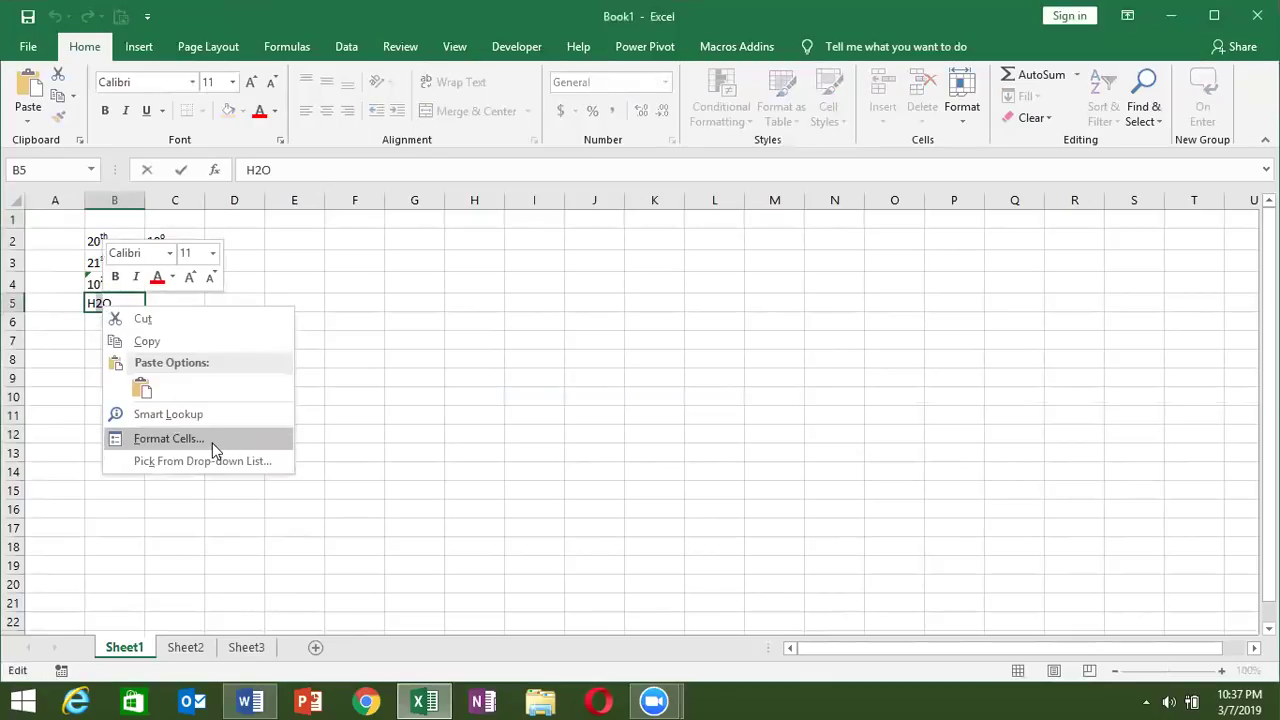
pyautogui.click(168, 439)
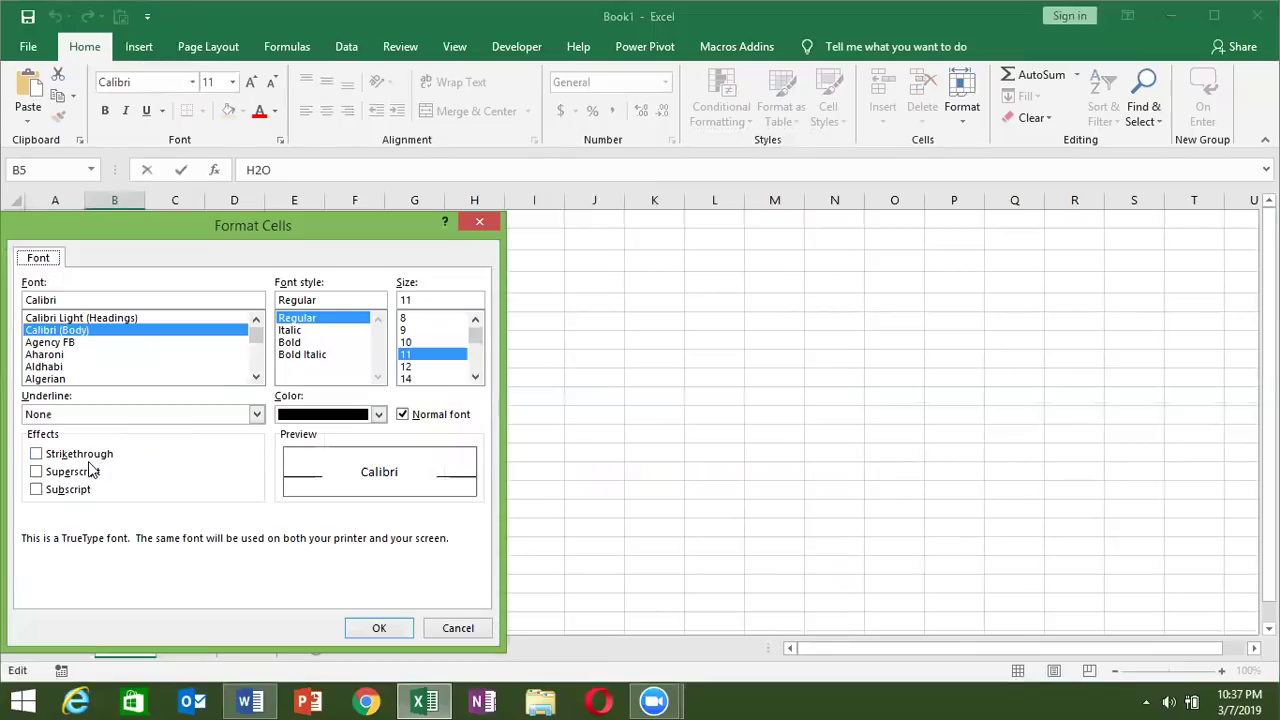
pyautogui.click(92, 471)
pyautogui.click(380, 629)
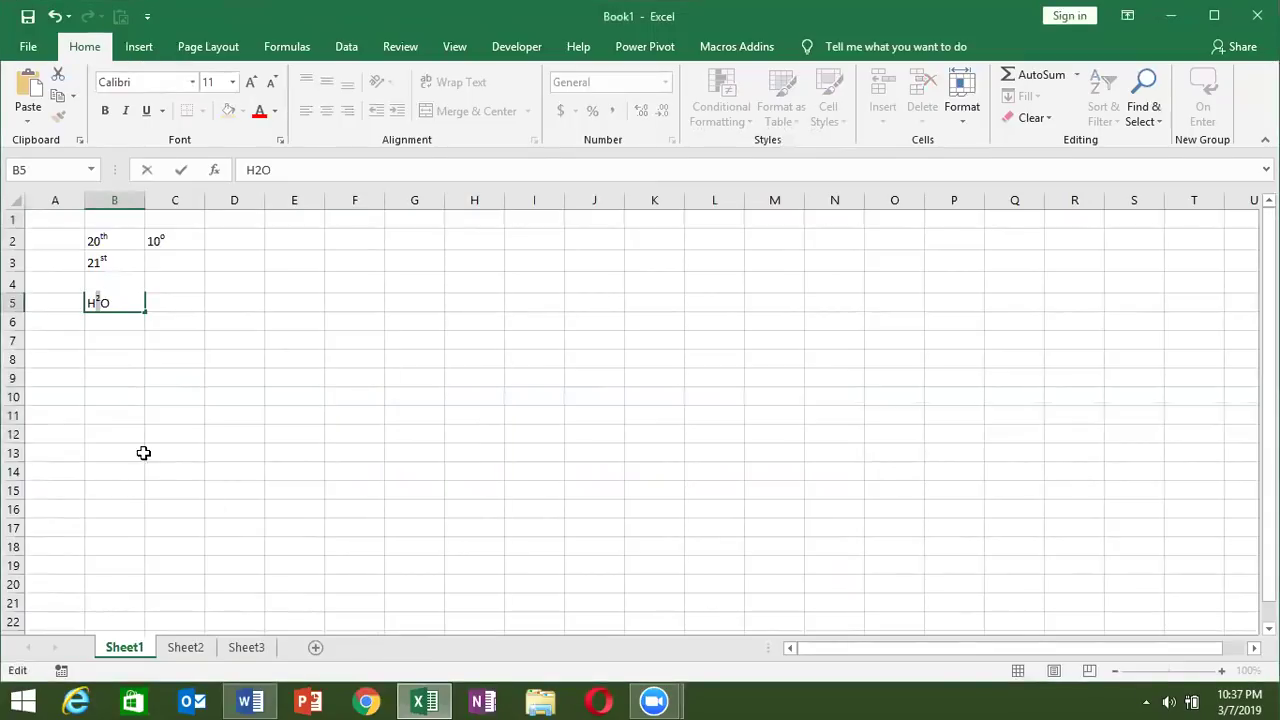
# - Change the 2 in H2O from superscript to subscript so B5 reads H₂O
pyautogui.rightClick(99, 311)
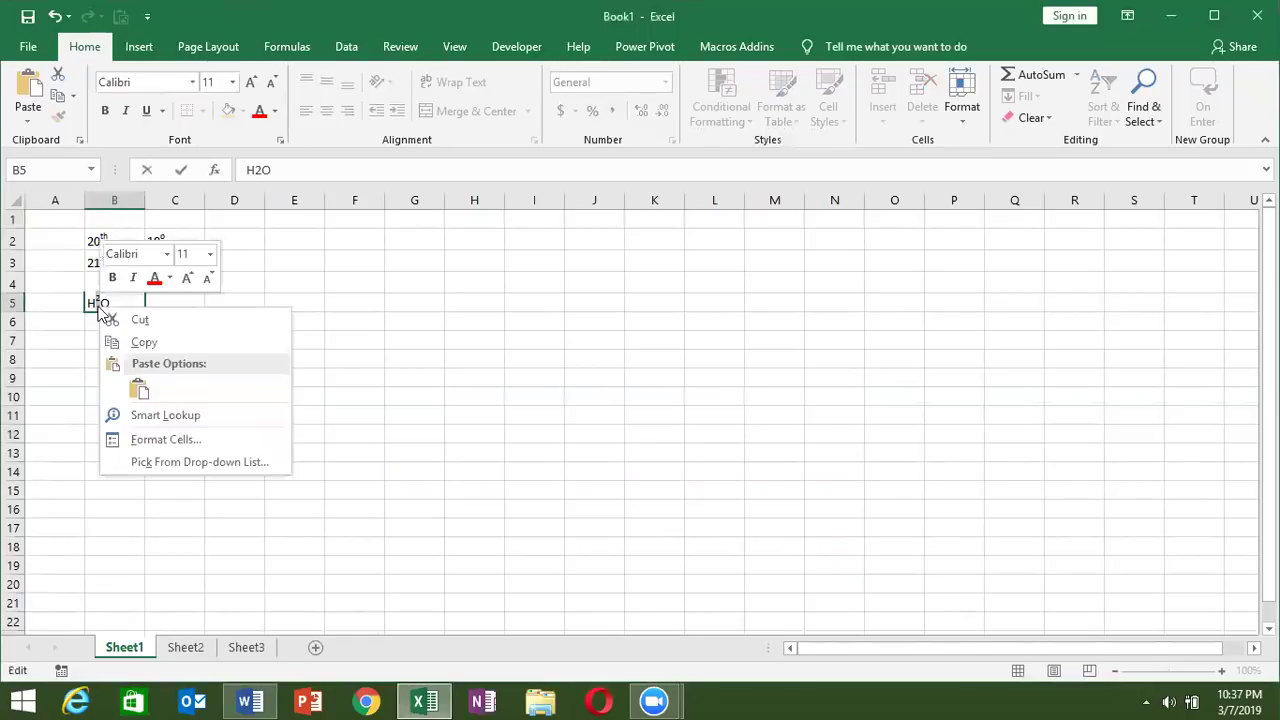
pyautogui.click(163, 440)
pyautogui.click(84, 487)
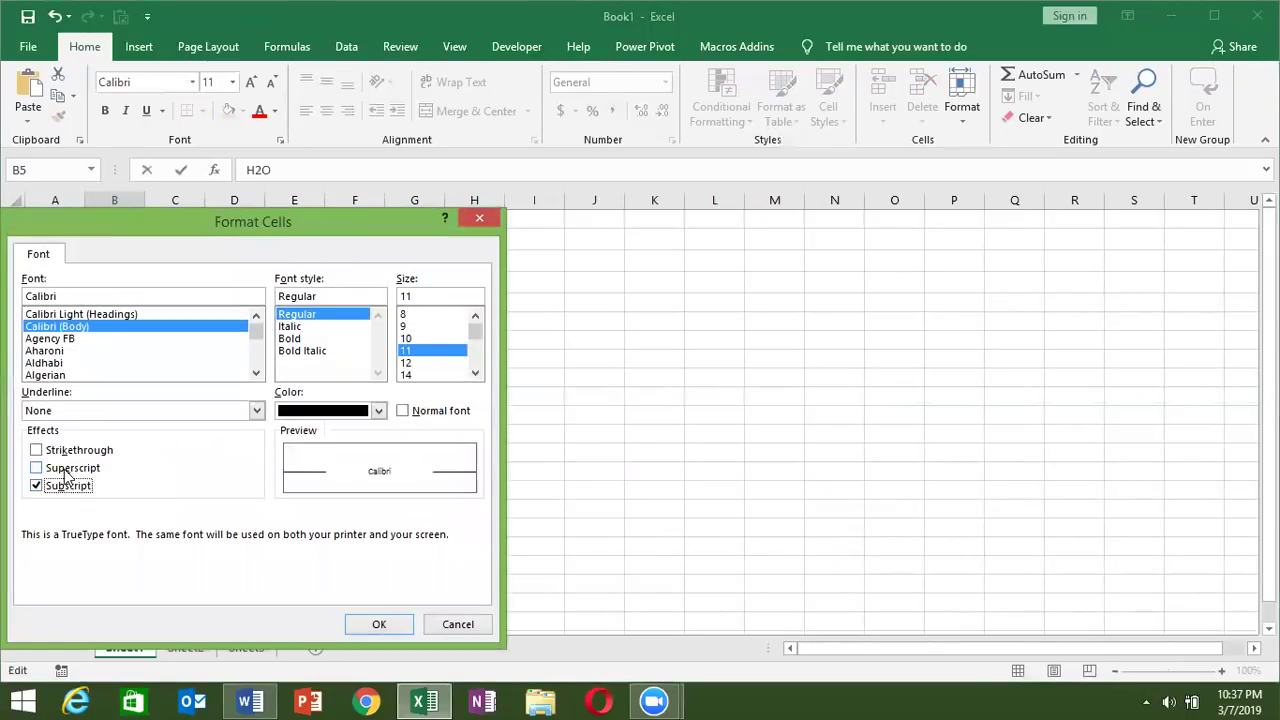
pyautogui.press('Return')
pyautogui.click(146, 386)
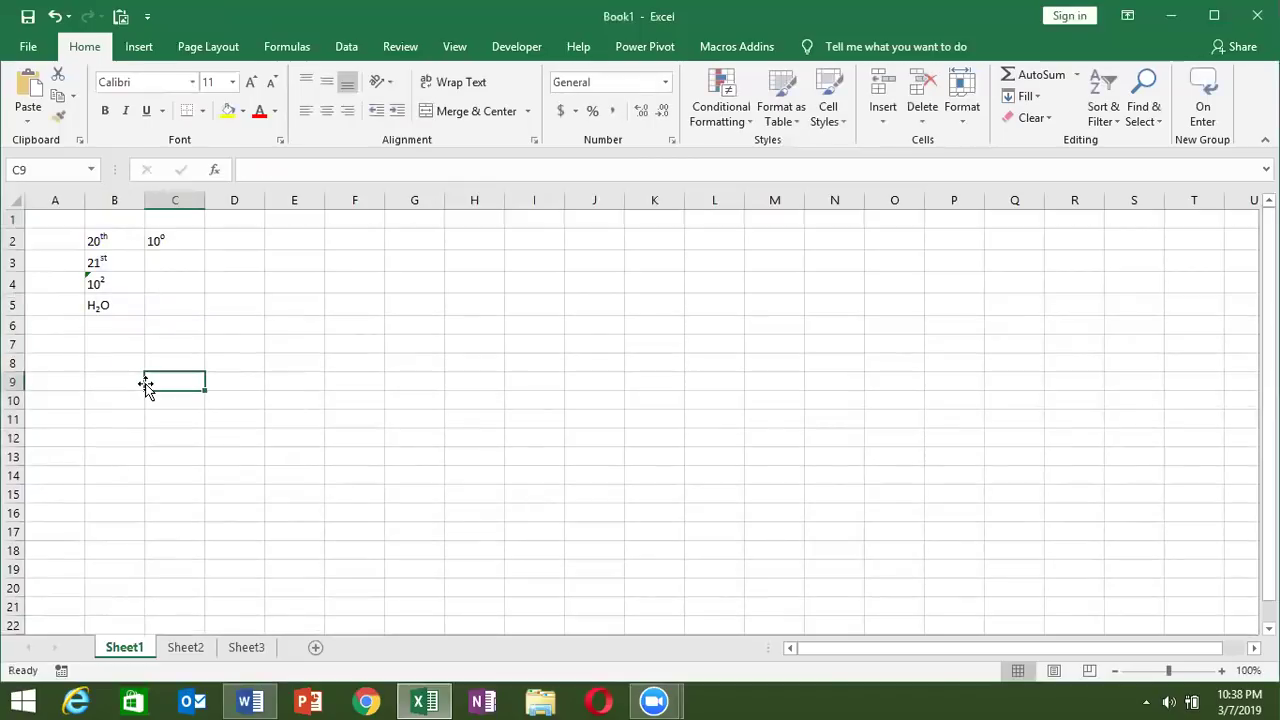
# - Enter a Sales header in D1 with values 85, 36, 52, 45, 89, 85, 25, 65, 45, 95 below
pyautogui.click(232, 226)
pyautogui.write('Sales')
pyautogui.press('Return')
pyautogui.write('85 36 52 45 89')
pyautogui.press('Return')
pyautogui.write('85')
pyautogui.press('Return')
pyautogui.write('25 65 45 95')
pyautogui.press('Return')
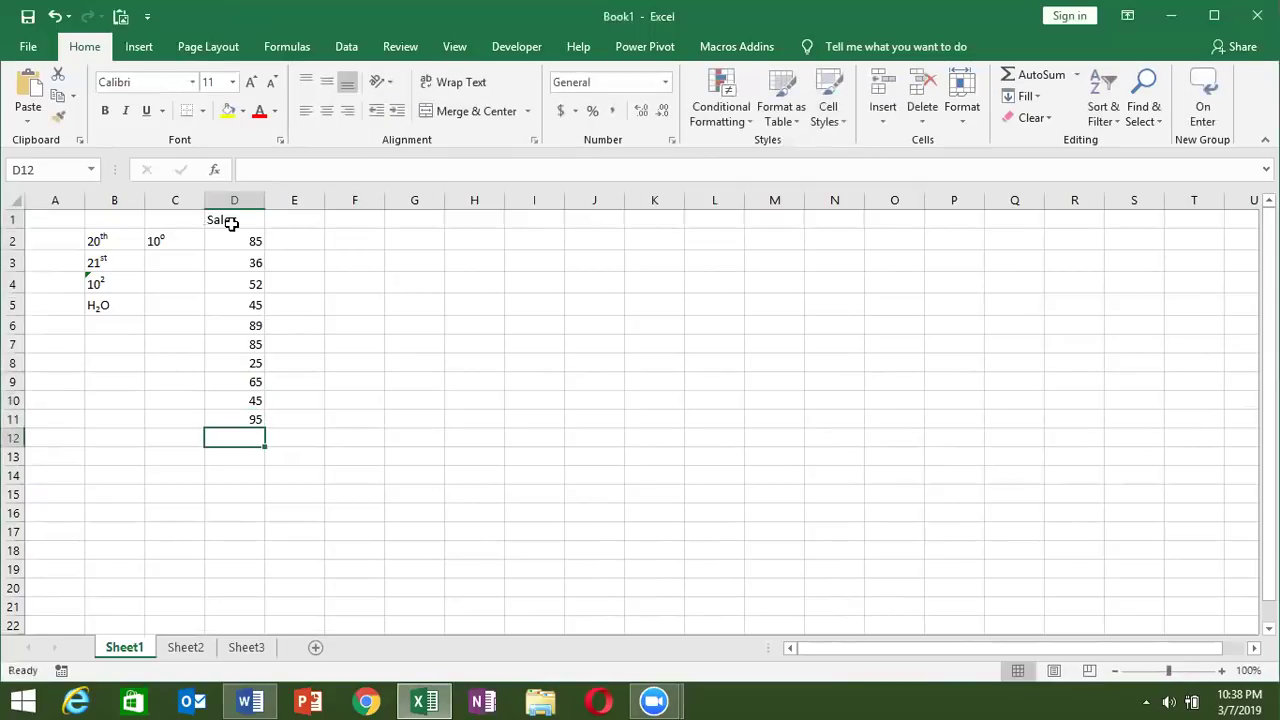
# - Autofit column D to the width of its contents
pyautogui.click(262, 216)
pyautogui.doubleClick(263, 206)
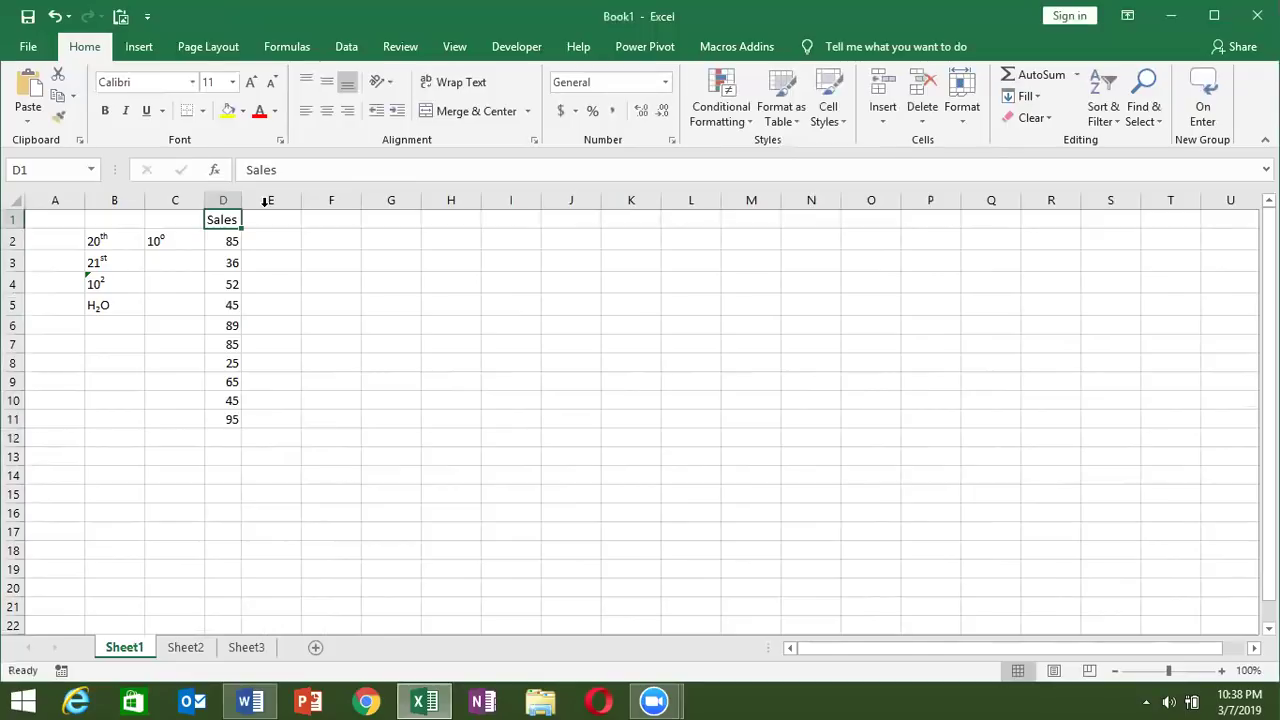
pyautogui.moveTo(263, 240); pyautogui.dragTo(331, 238)
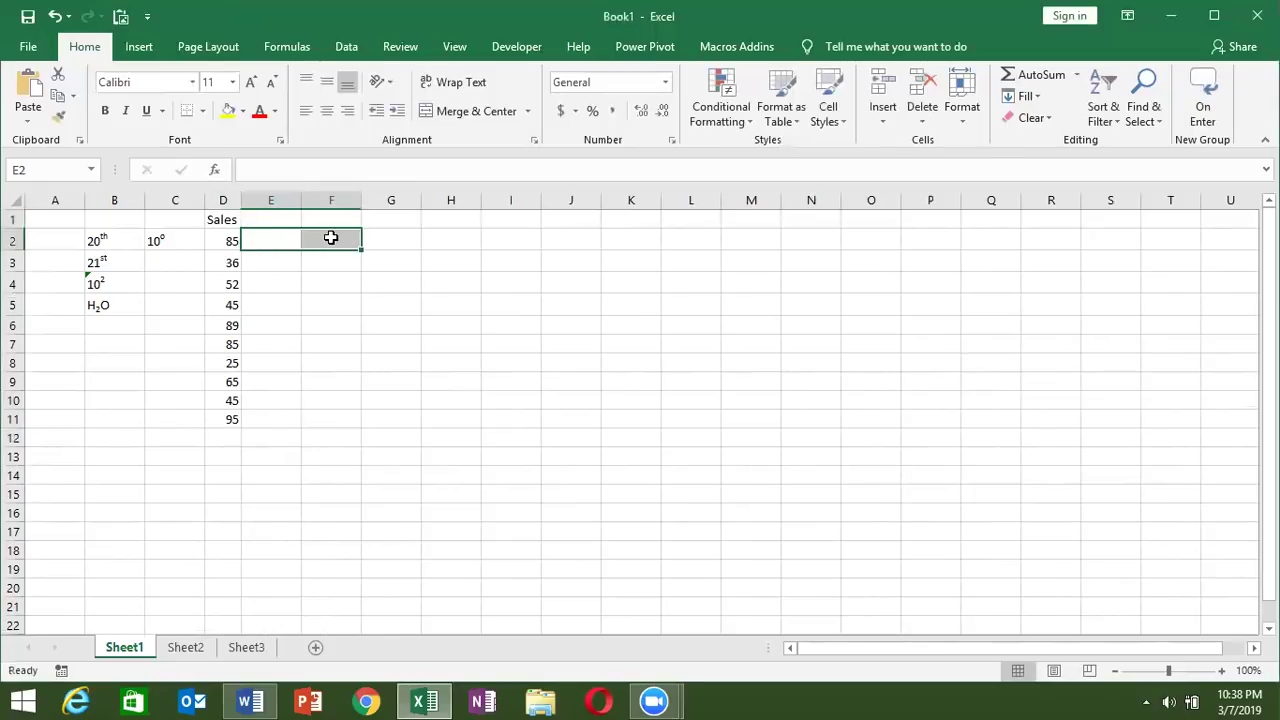
# - Apply strikethrough to the value 85 in D2 using Format Cells
pyautogui.click(232, 246)
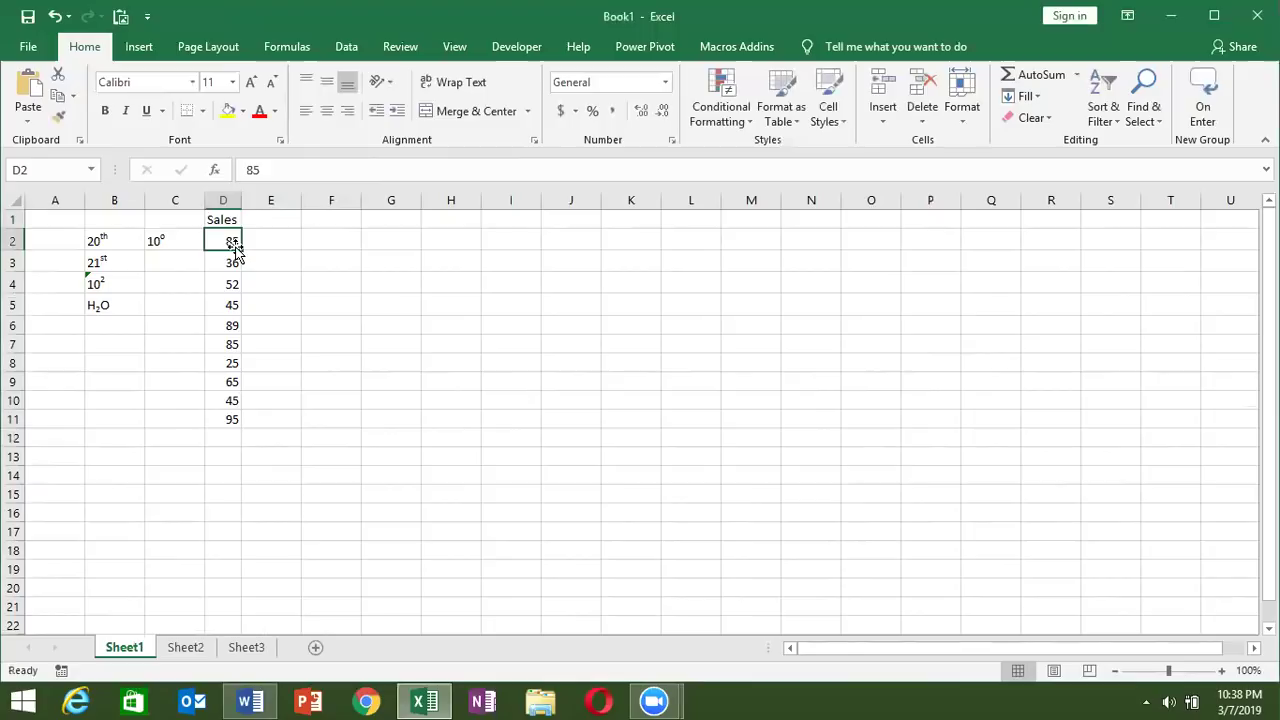
pyautogui.rightClick(232, 243)
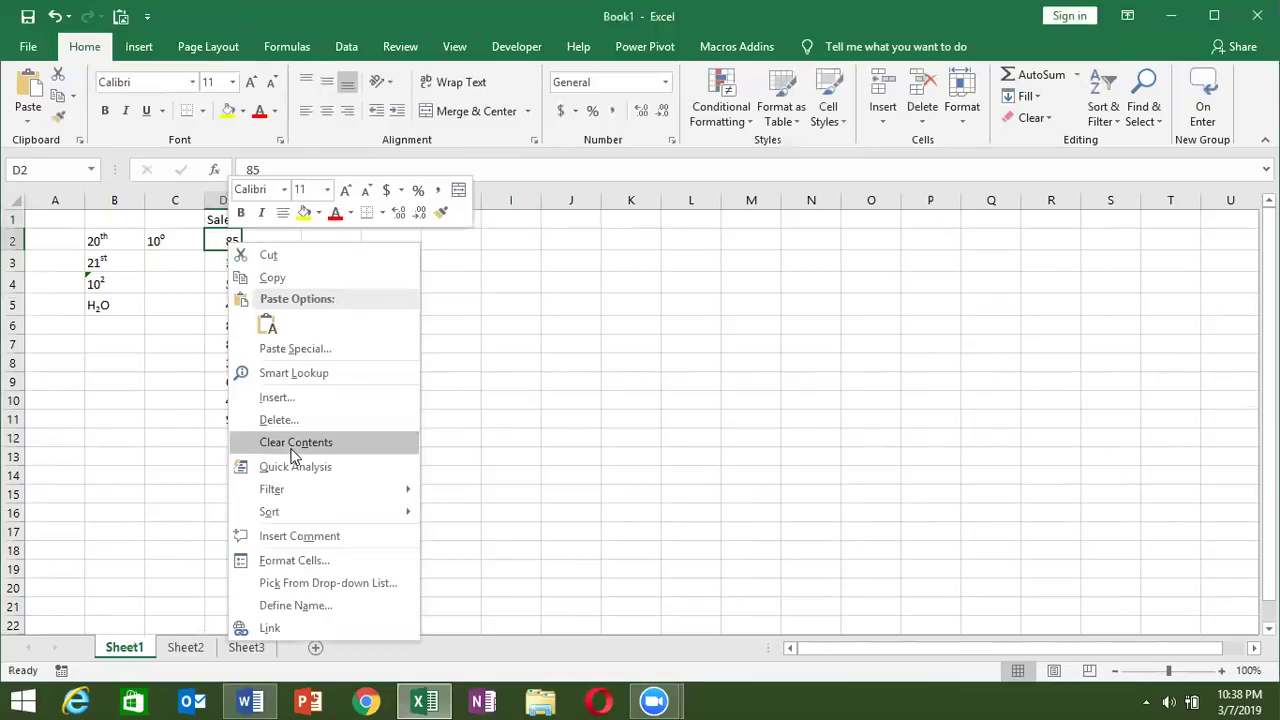
pyautogui.click(268, 558)
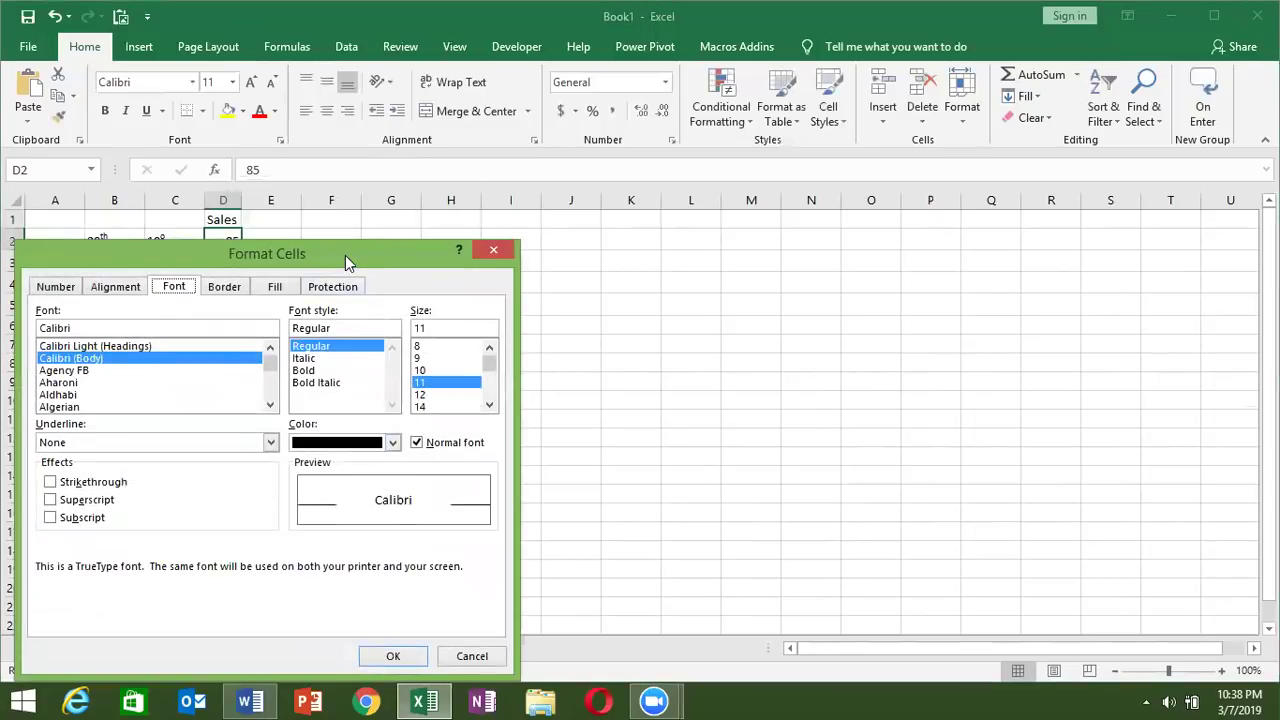
pyautogui.moveTo(345, 255); pyautogui.dragTo(607, 190)
pyautogui.click(389, 414)
pyautogui.click(736, 586)
pyautogui.click(557, 460)
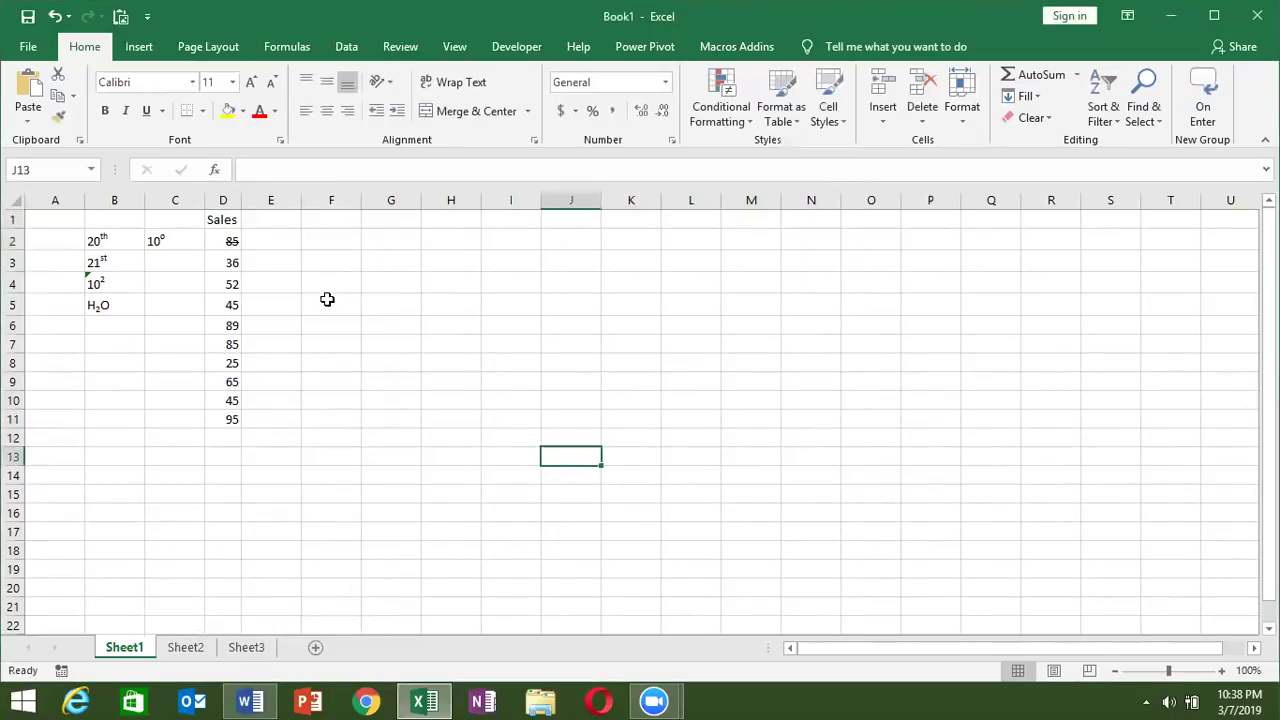
pyautogui.click(237, 280)
# - Give D4 red upward and downward diagonal borders to X out the 52
pyautogui.rightClick(237, 280)
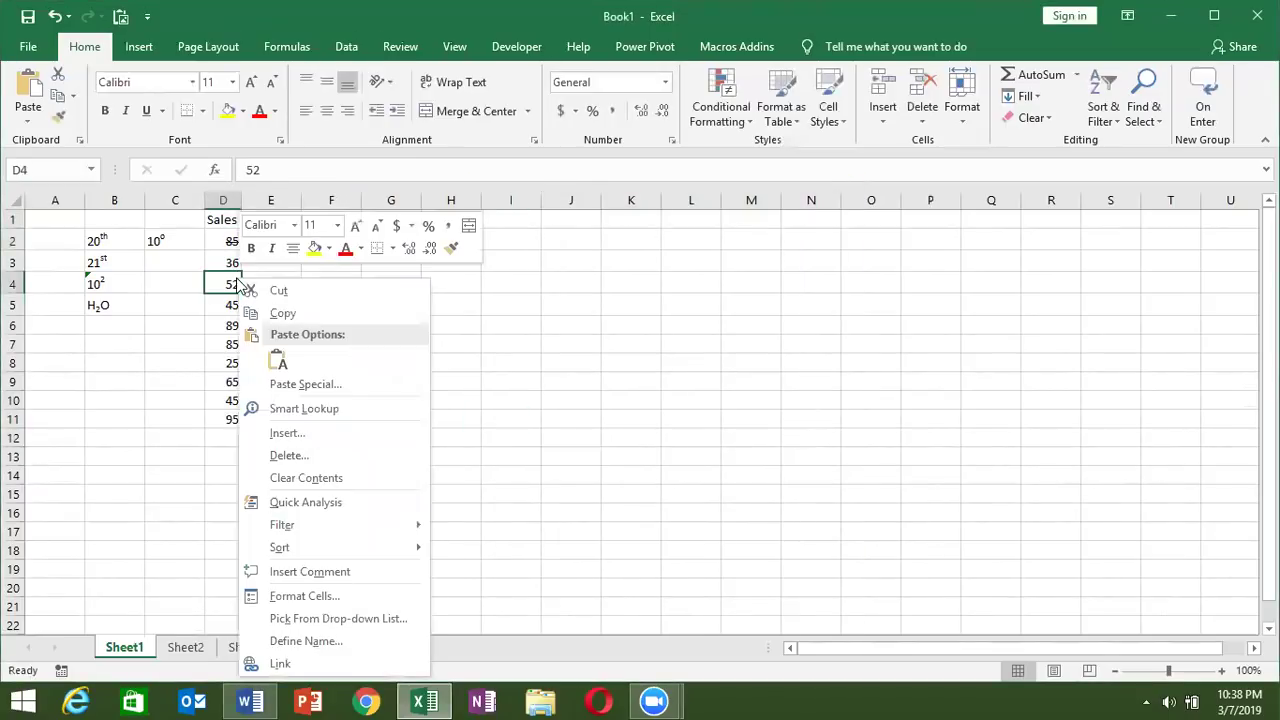
pyautogui.click(311, 598)
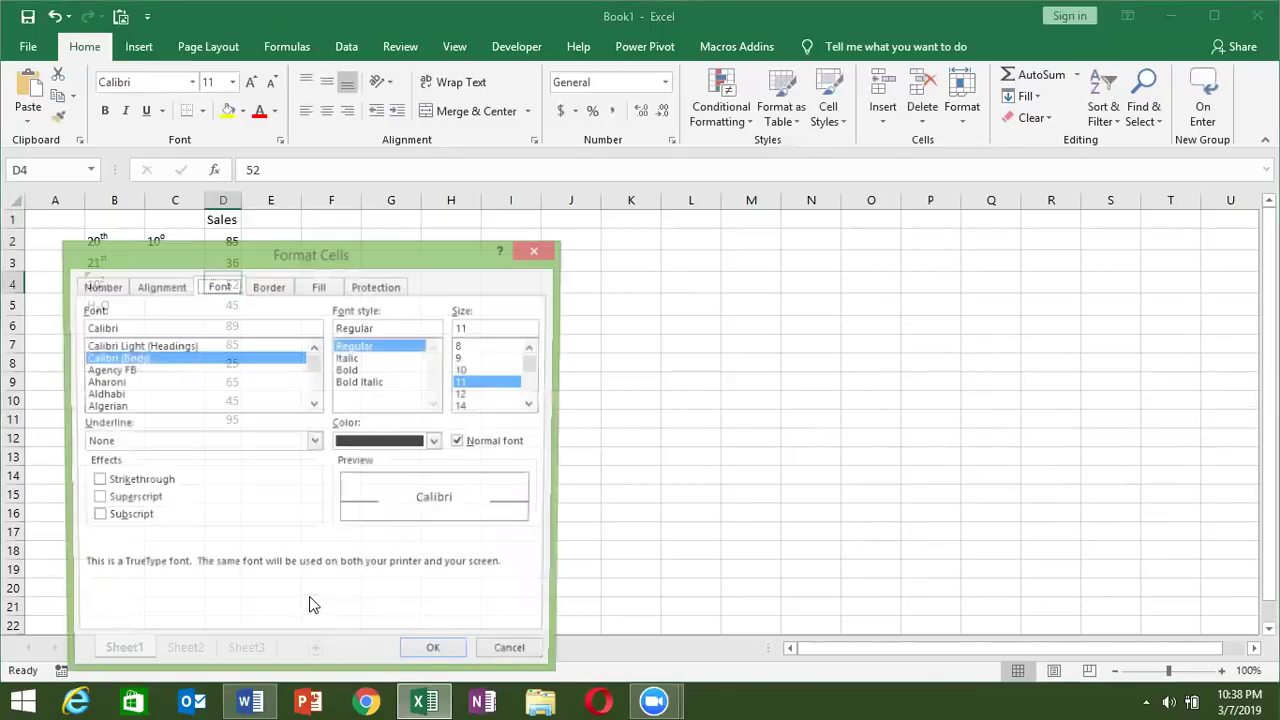
pyautogui.click(270, 288)
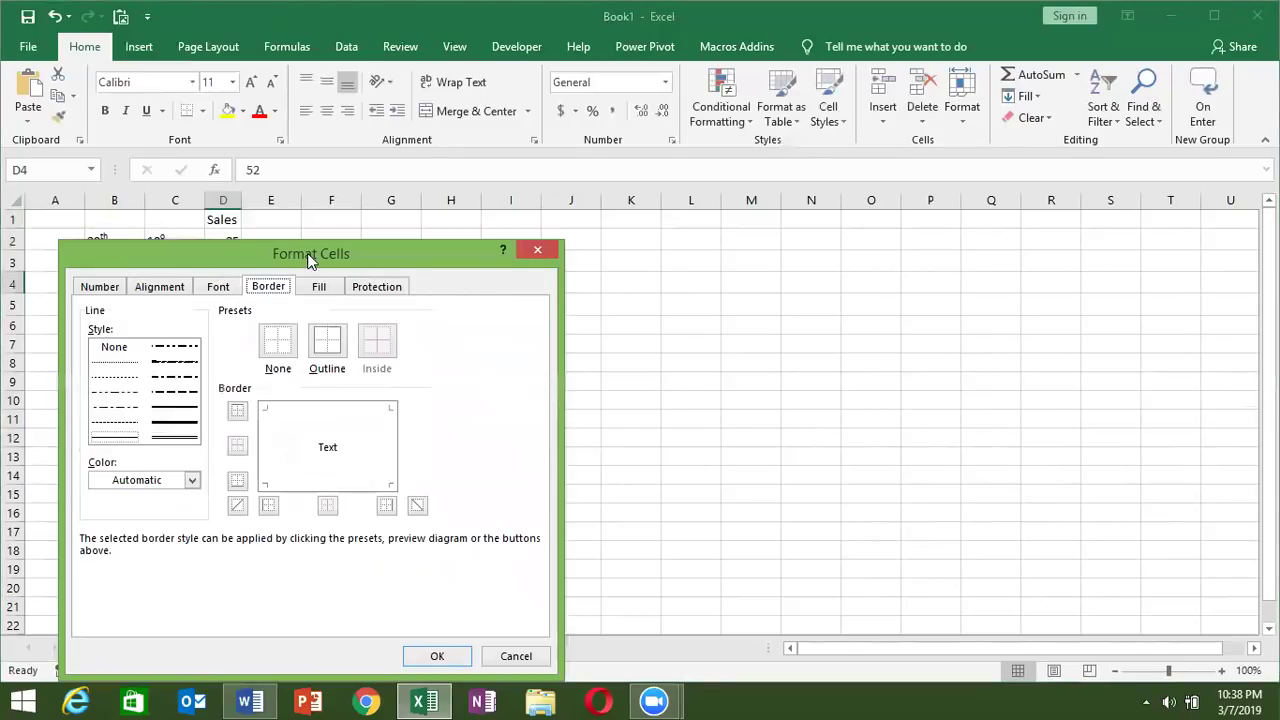
pyautogui.moveTo(311, 249); pyautogui.dragTo(571, 179)
pyautogui.click(422, 412)
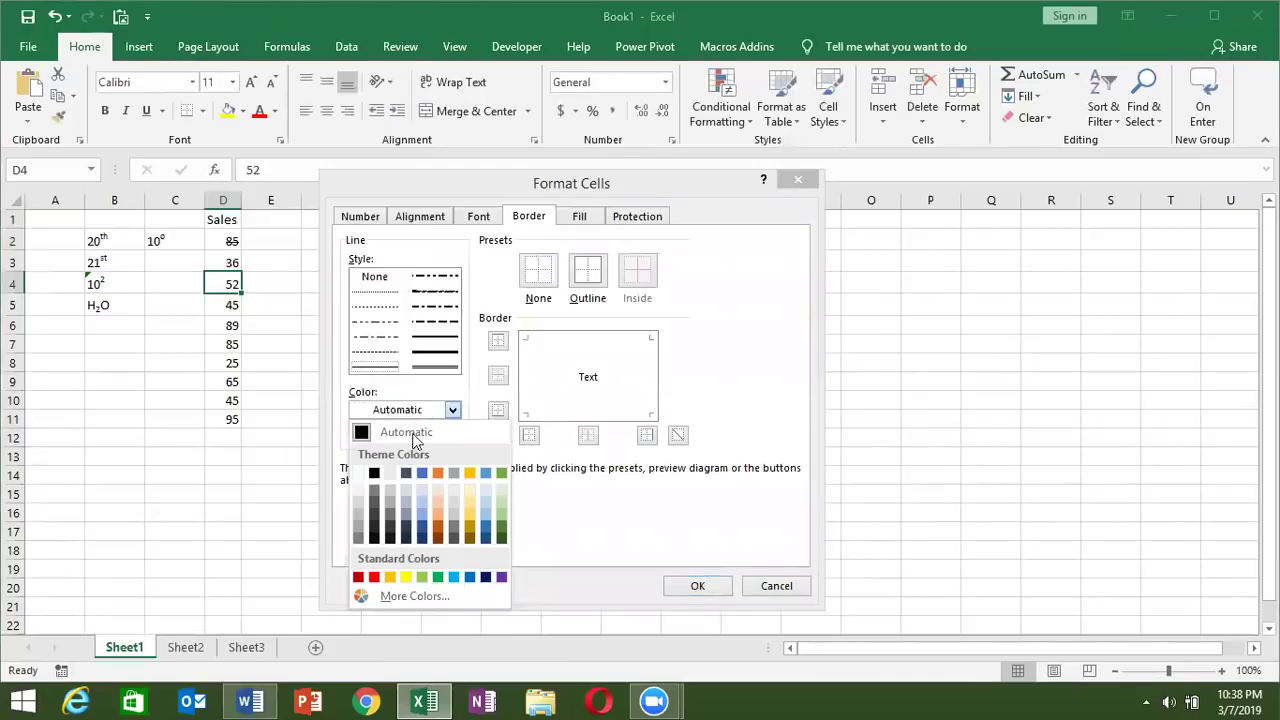
pyautogui.click(374, 578)
pyautogui.click(436, 340)
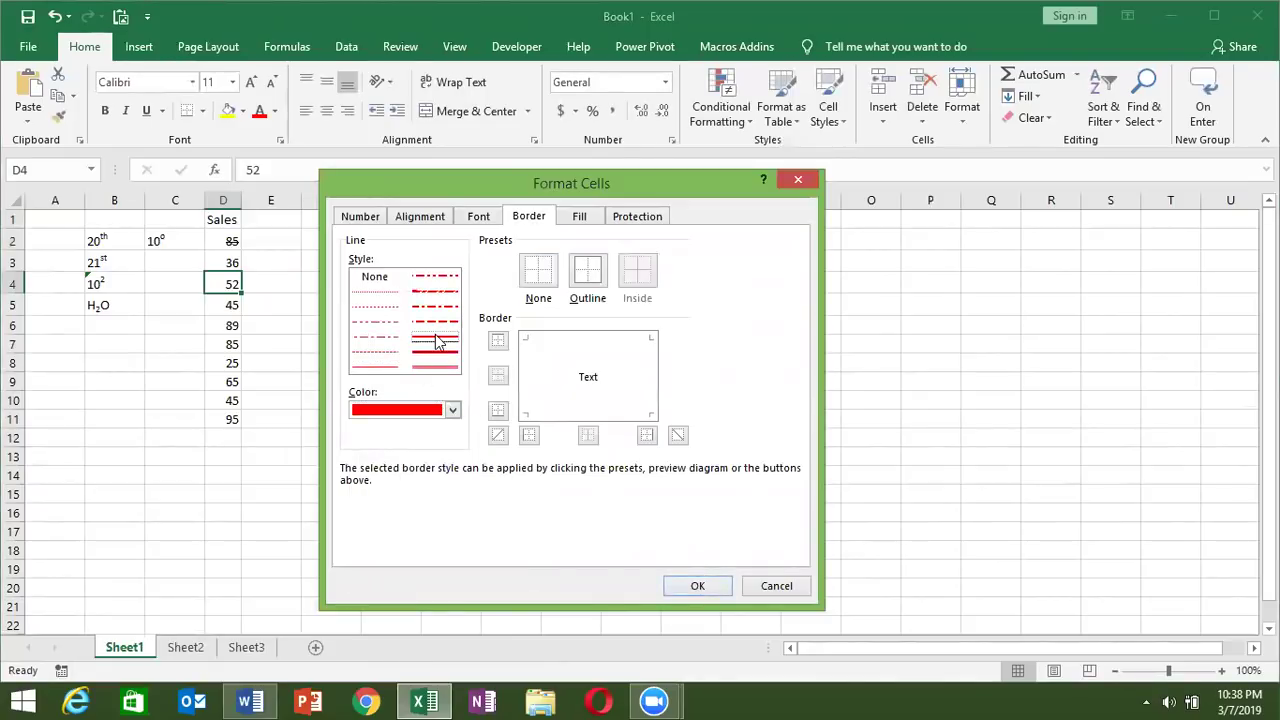
pyautogui.click(498, 435)
pyautogui.click(679, 437)
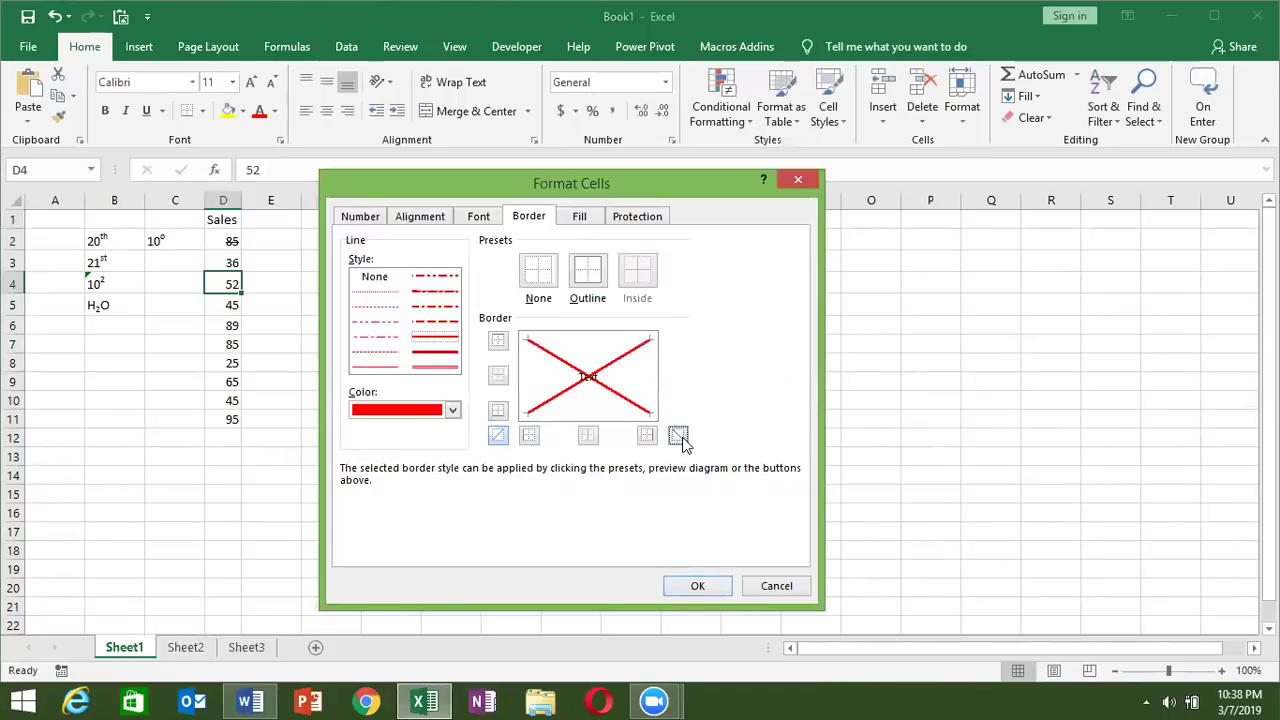
pyautogui.click(695, 586)
# - Repeat the red X border on D8 (25) and D10 (45) with F4
pyautogui.click(238, 366)
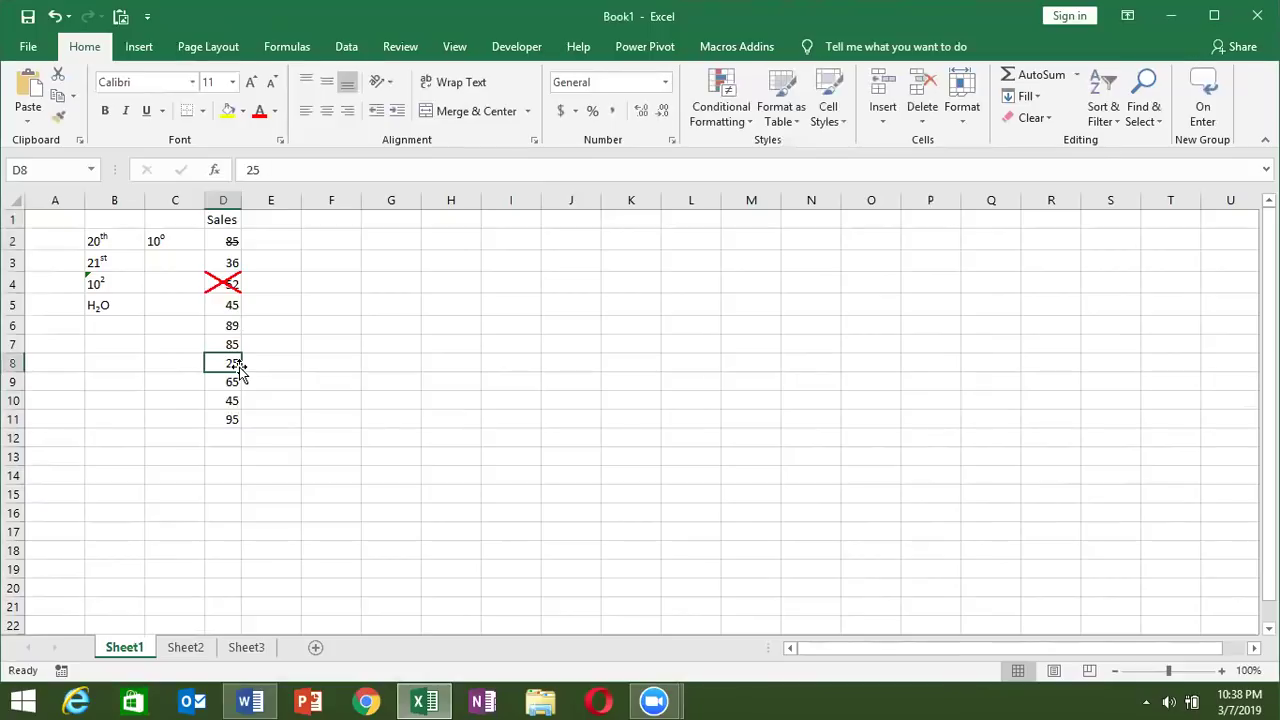
pyautogui.press('F4')
pyautogui.press('Down')
pyautogui.press('Down')
pyautogui.press('F4')
pyautogui.click(222, 330)
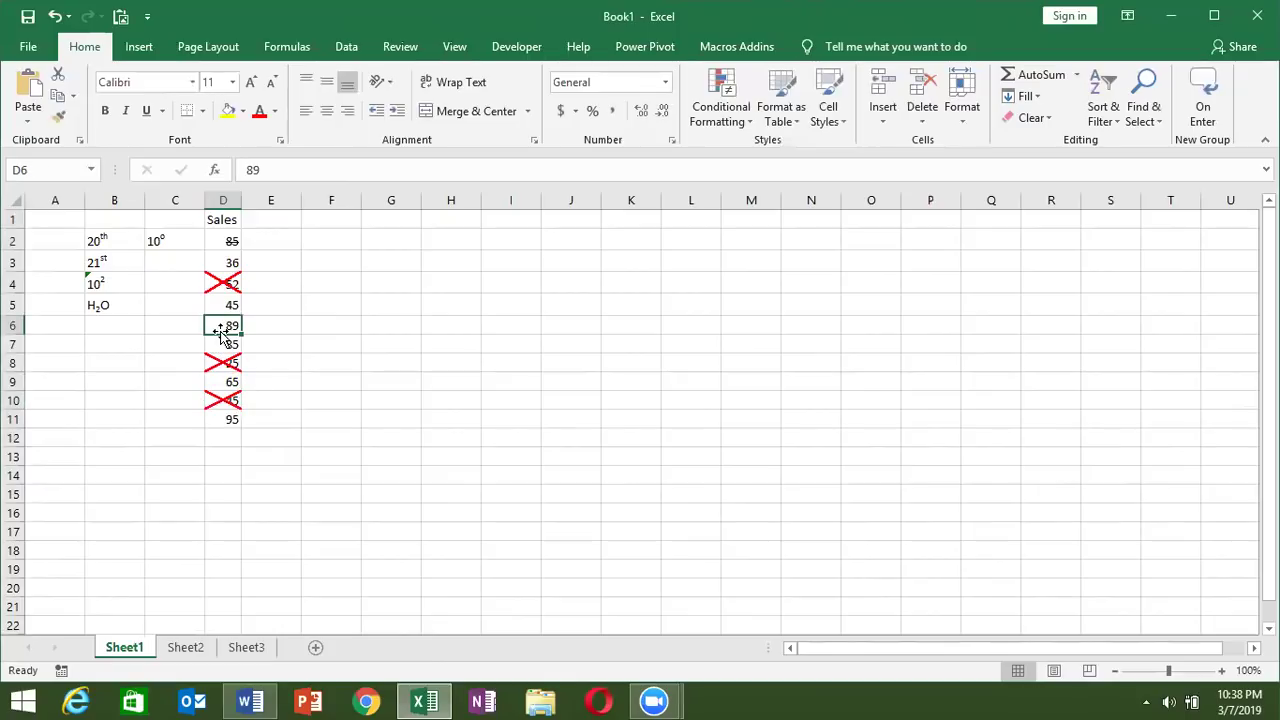
pyautogui.press('F5')
pyautogui.press('Escape')
# - Give D6 a thick light-green left border and upward diagonal, forming a tick
pyautogui.rightClick(222, 336)
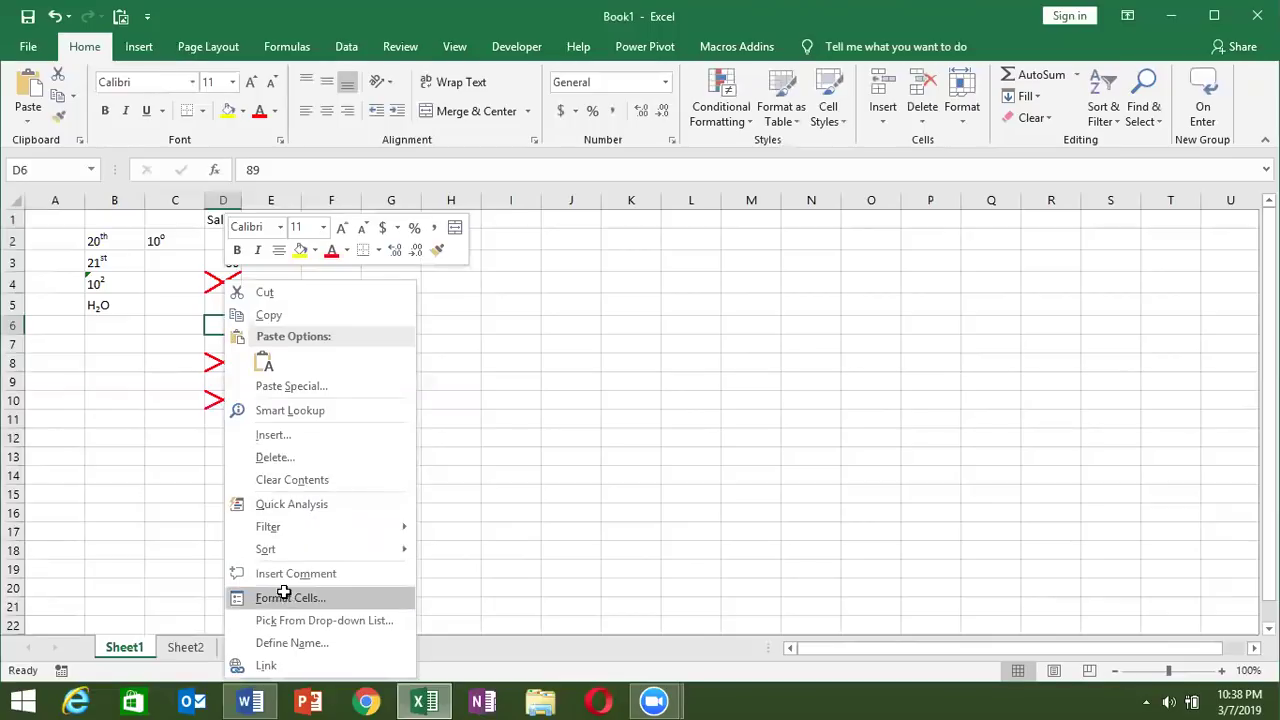
pyautogui.click(285, 597)
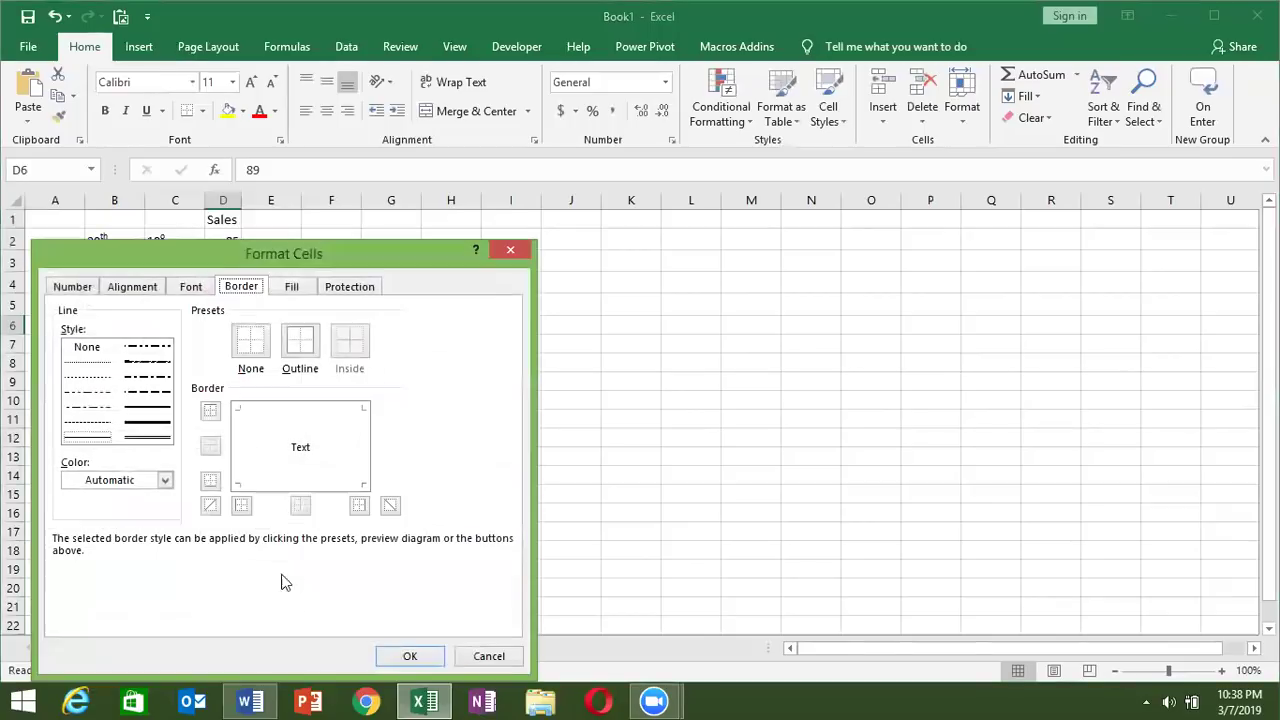
pyautogui.click(108, 482)
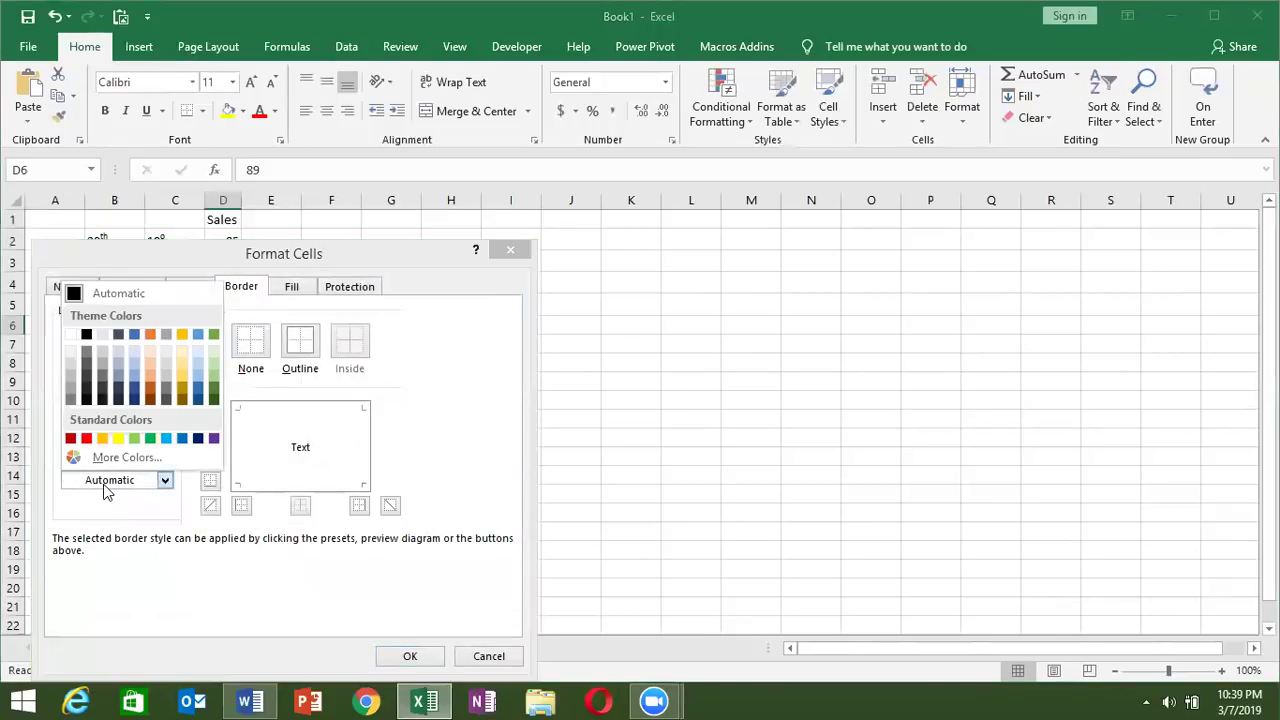
pyautogui.click(134, 438)
pyautogui.click(152, 422)
pyautogui.click(242, 505)
pyautogui.click(209, 505)
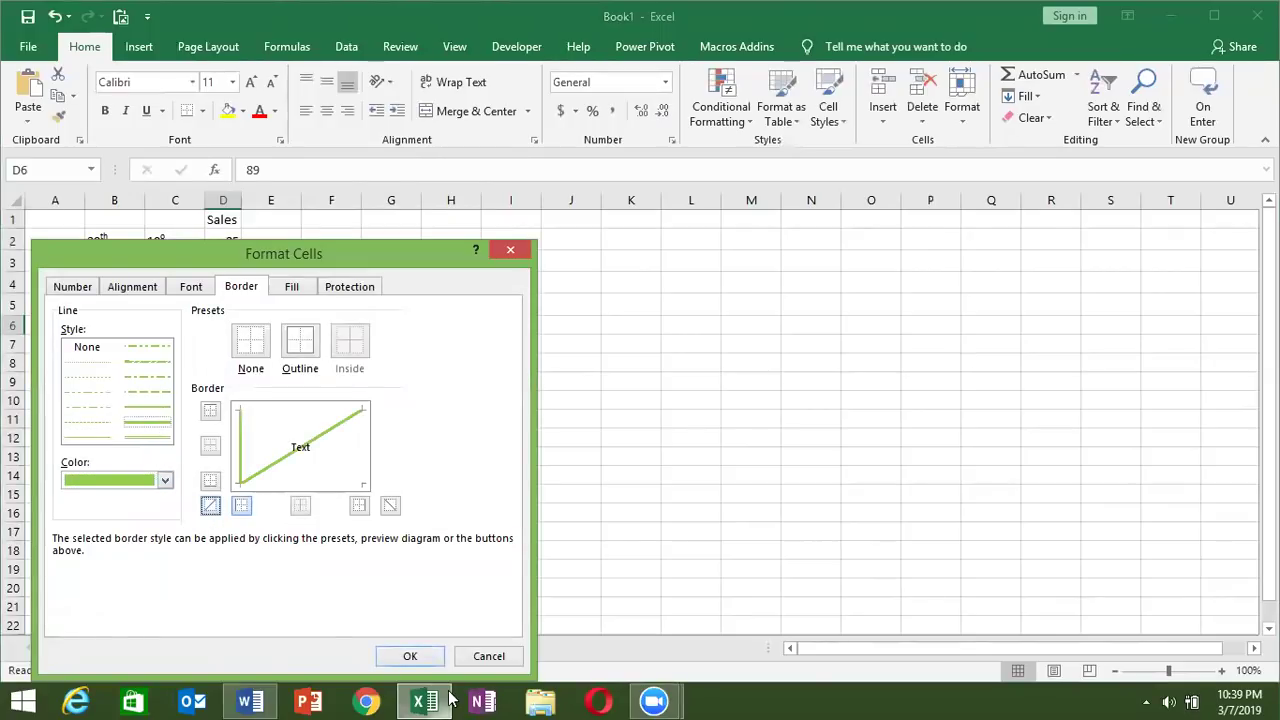
pyautogui.click(416, 662)
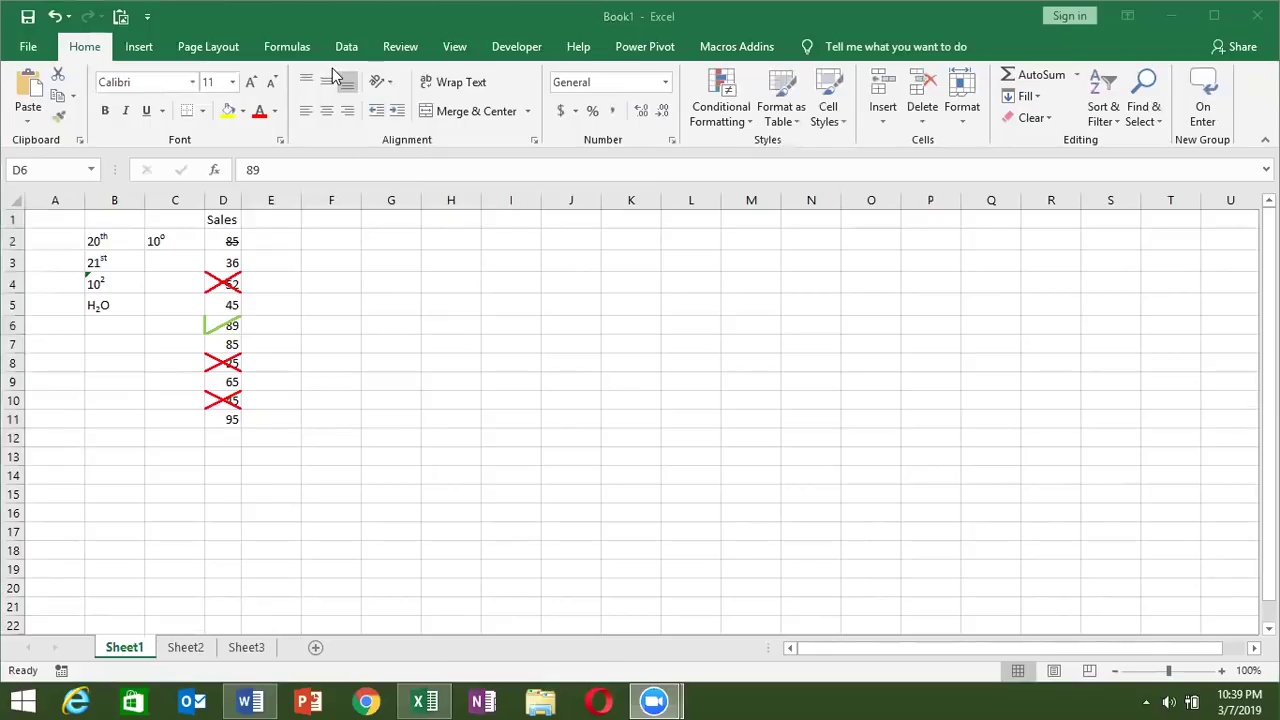
pyautogui.click(234, 282)
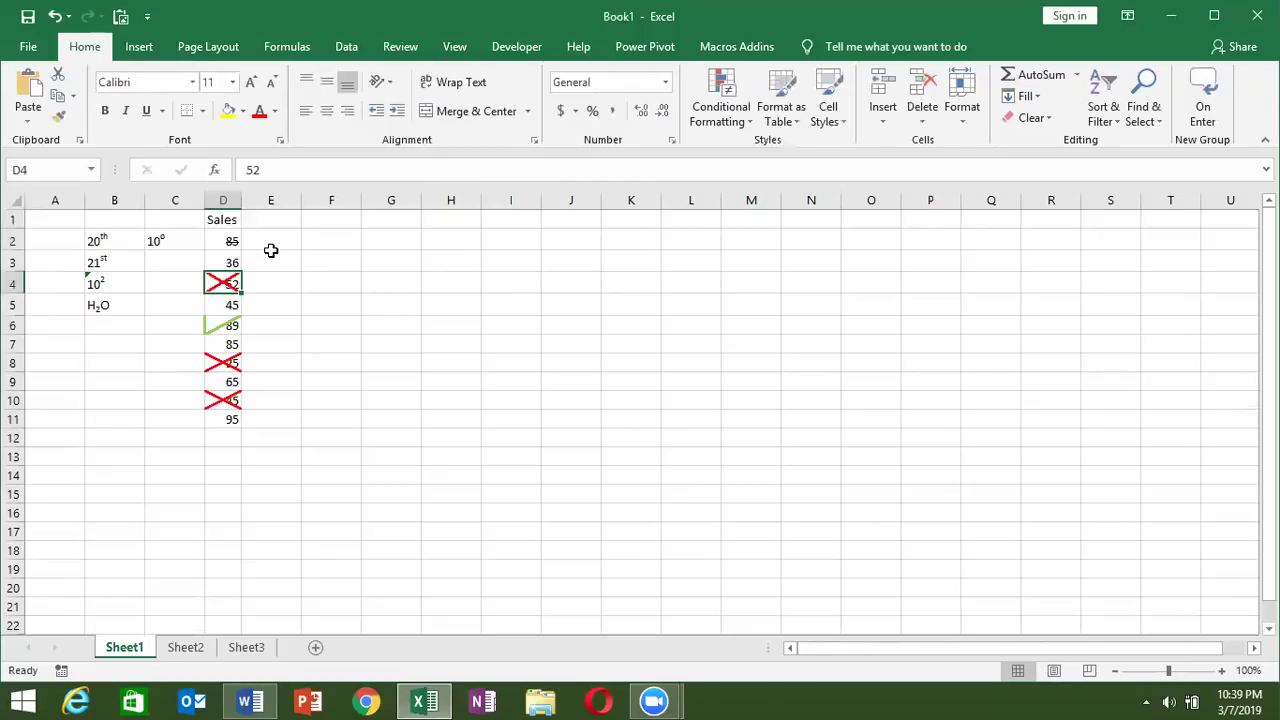
# - Enter the letter P in cell E2
pyautogui.click(272, 256)
pyautogui.click(270, 249)
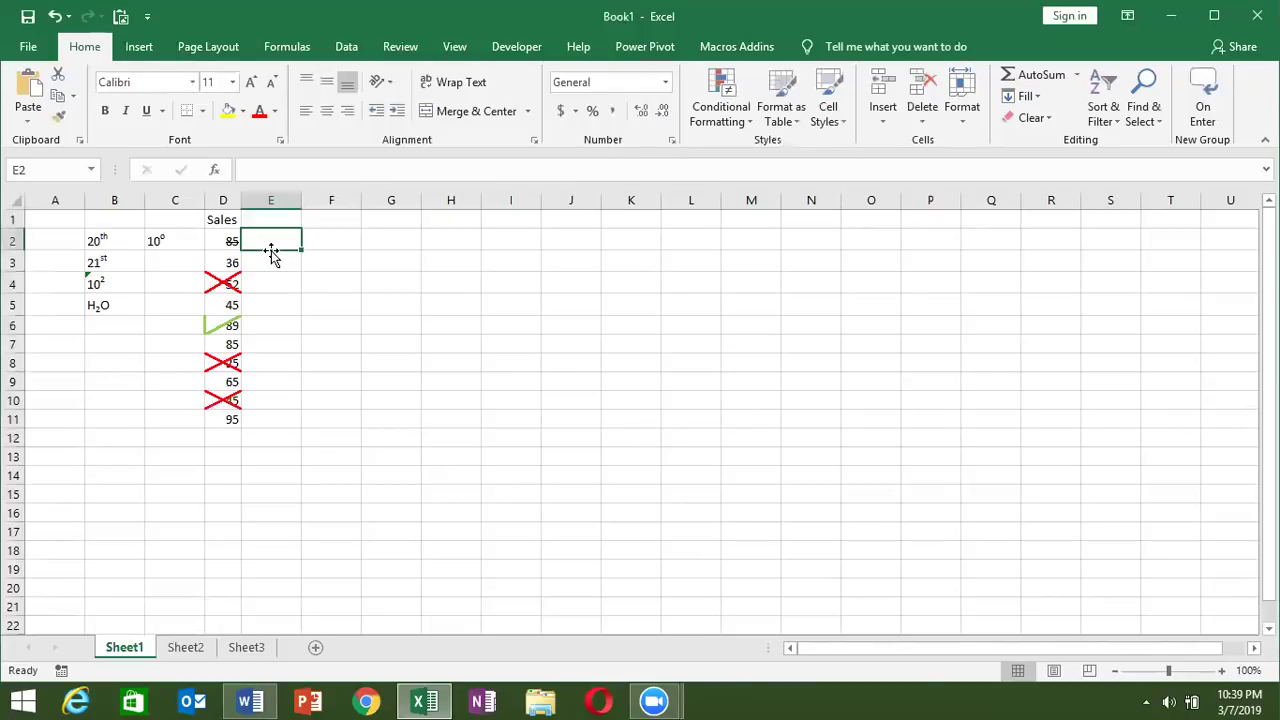
pyautogui.write('P')
pyautogui.press('Return')
pyautogui.write('1')
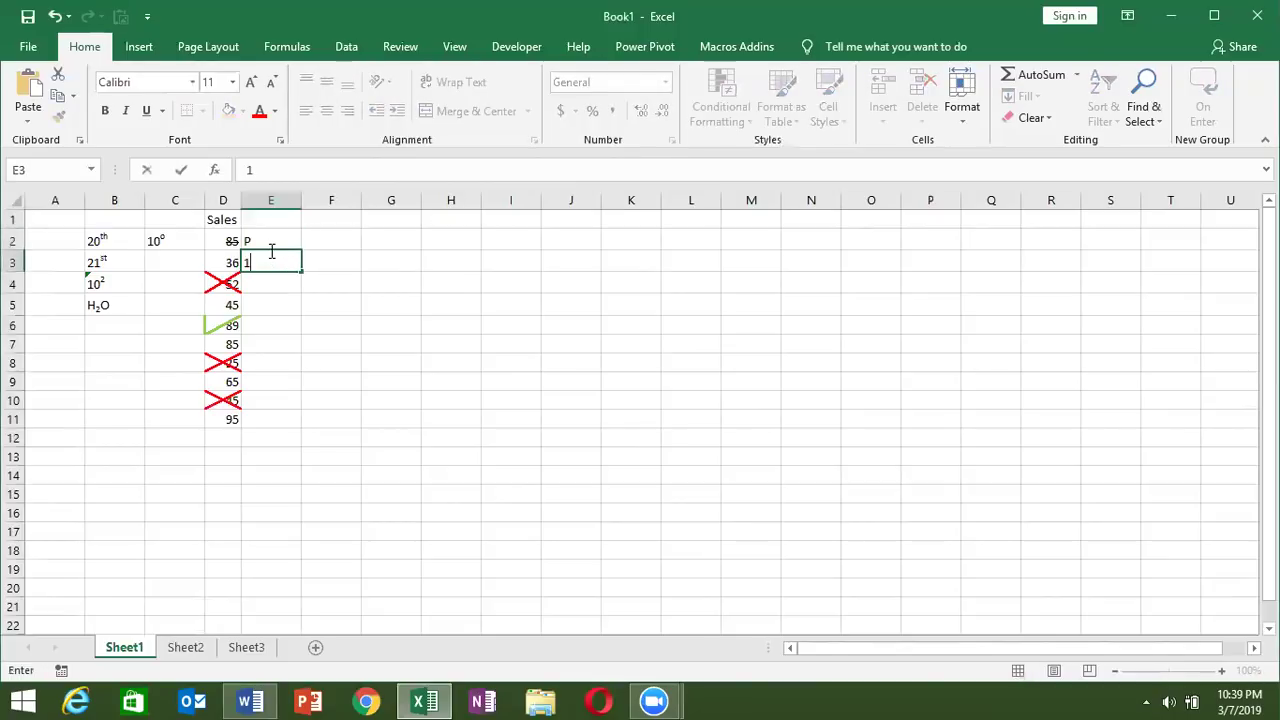
pyautogui.press('Escape')
# - Set E2's font to Wingdings 2 so the P displays as a check mark
pyautogui.click(271, 248)
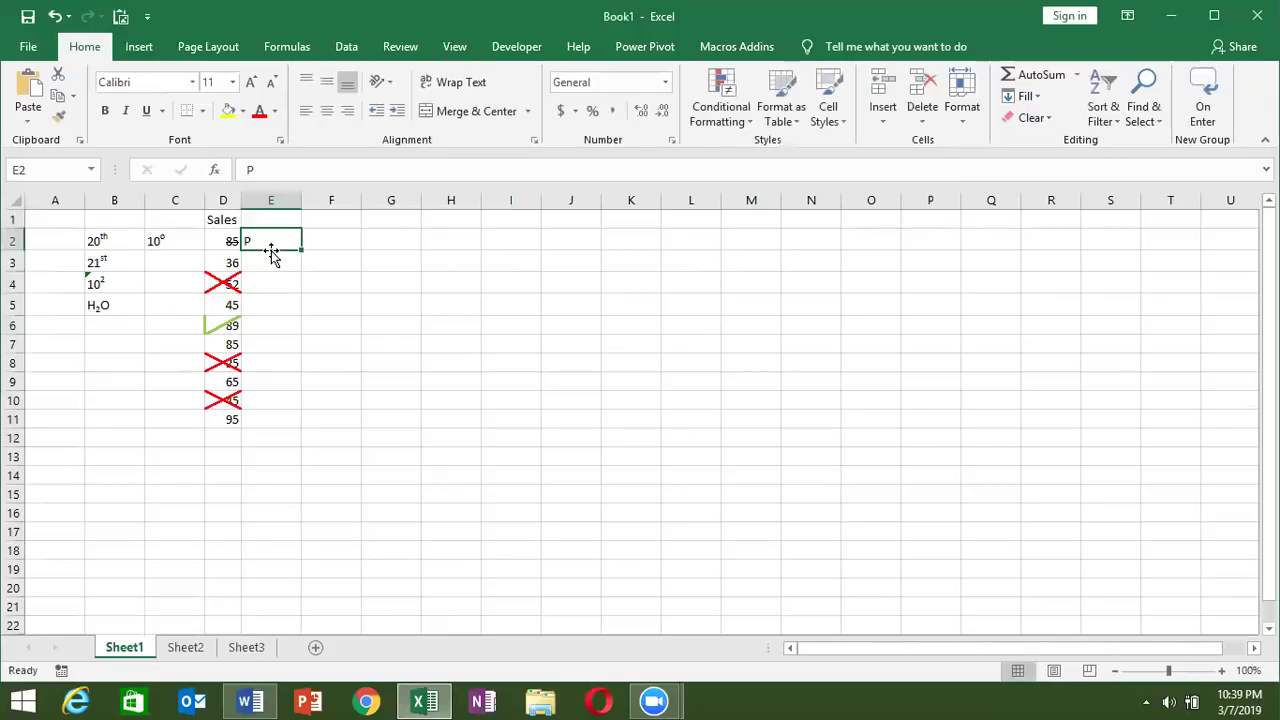
pyautogui.click(191, 83)
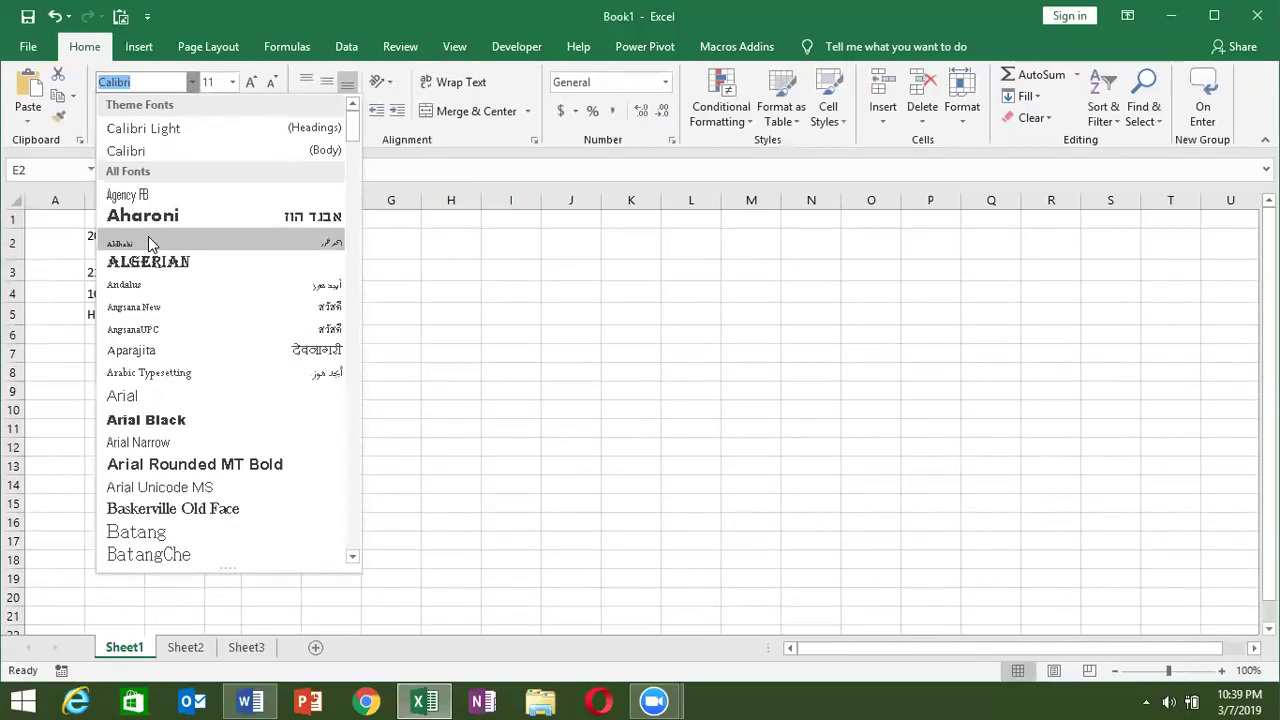
pyautogui.write('Wide Latin')
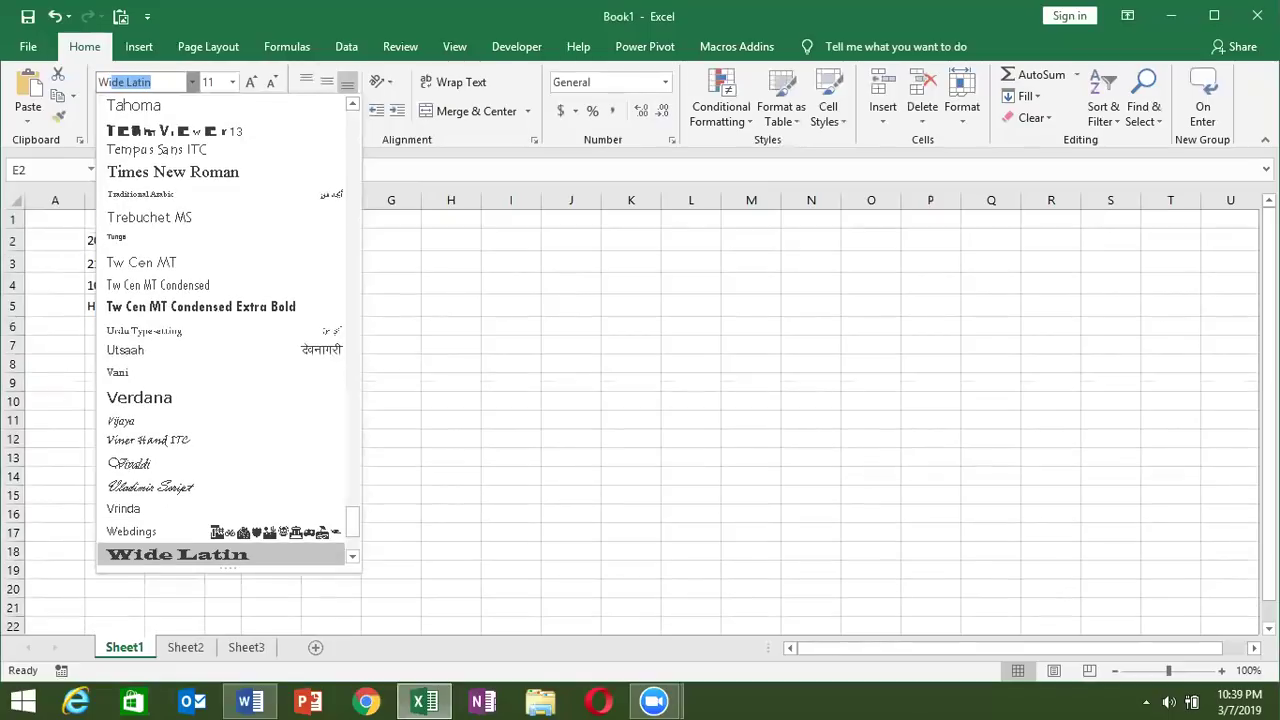
pyautogui.press('Down')
pyautogui.press('Down')
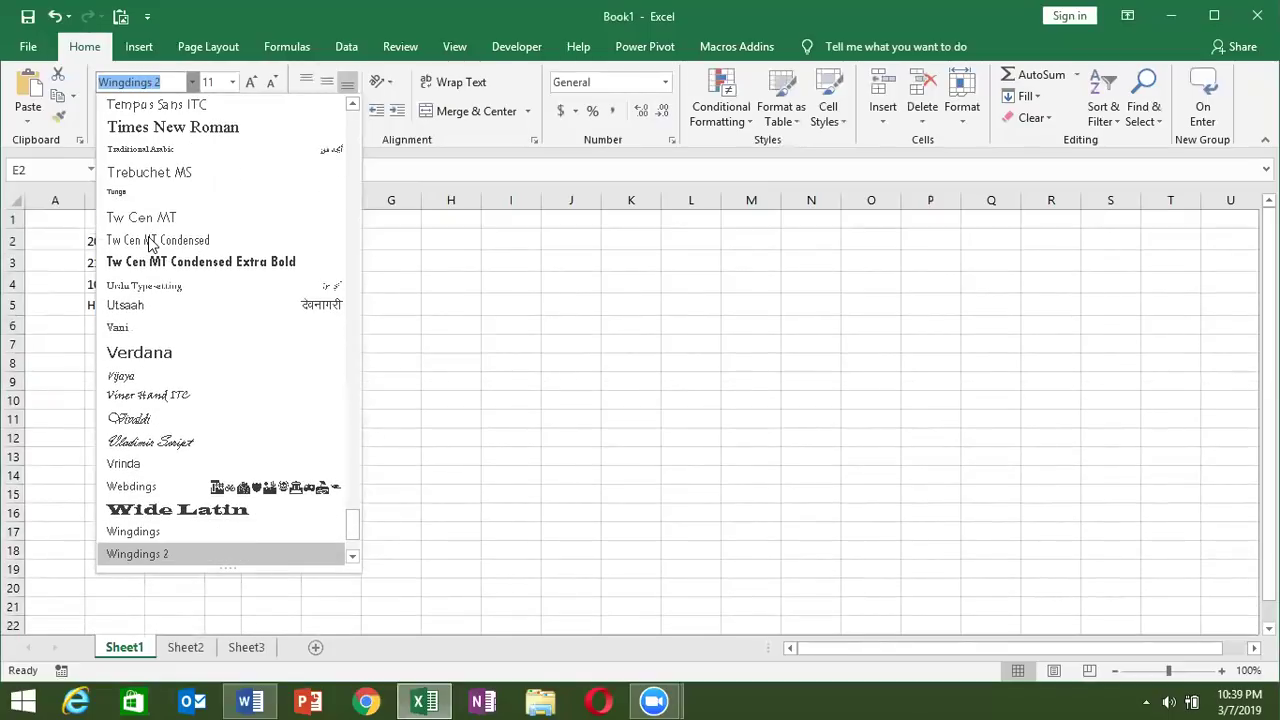
pyautogui.press('Tab')
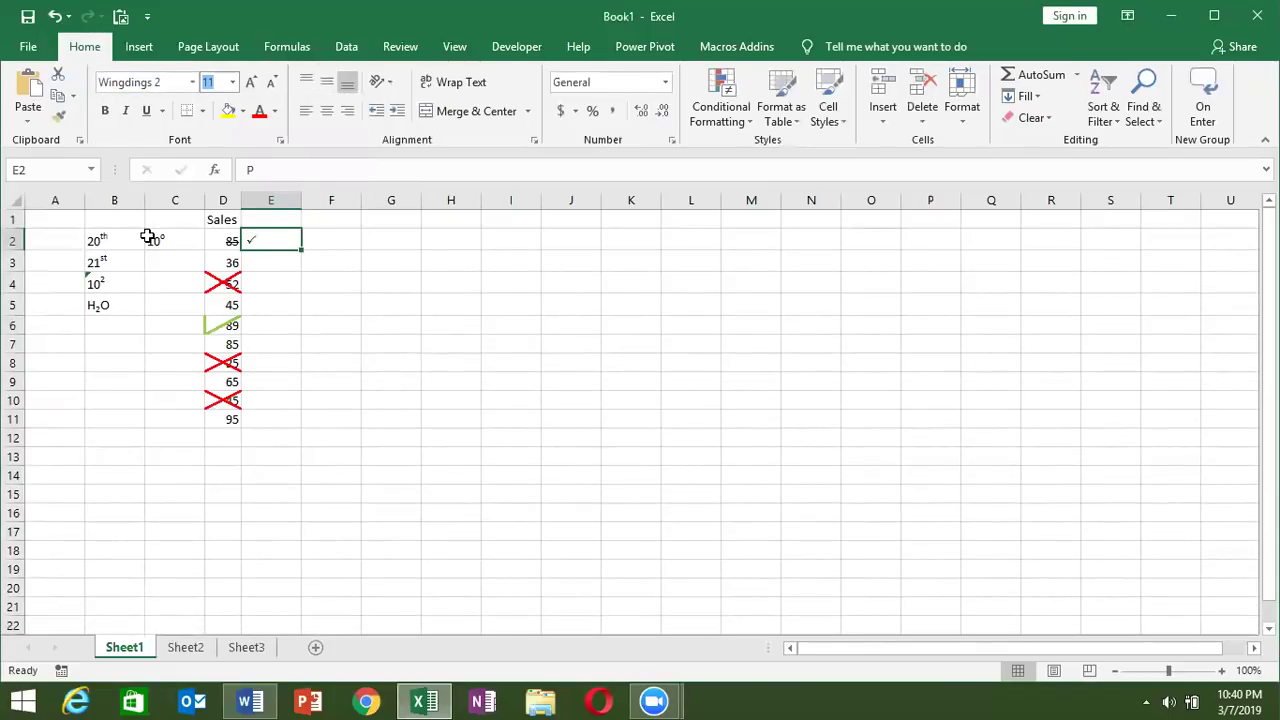
# - Fill the check marks down E3:E11 and type O in E5 beside 45
pyautogui.click(300, 254)
pyautogui.moveTo(300, 254); pyautogui.dragTo(275, 432)
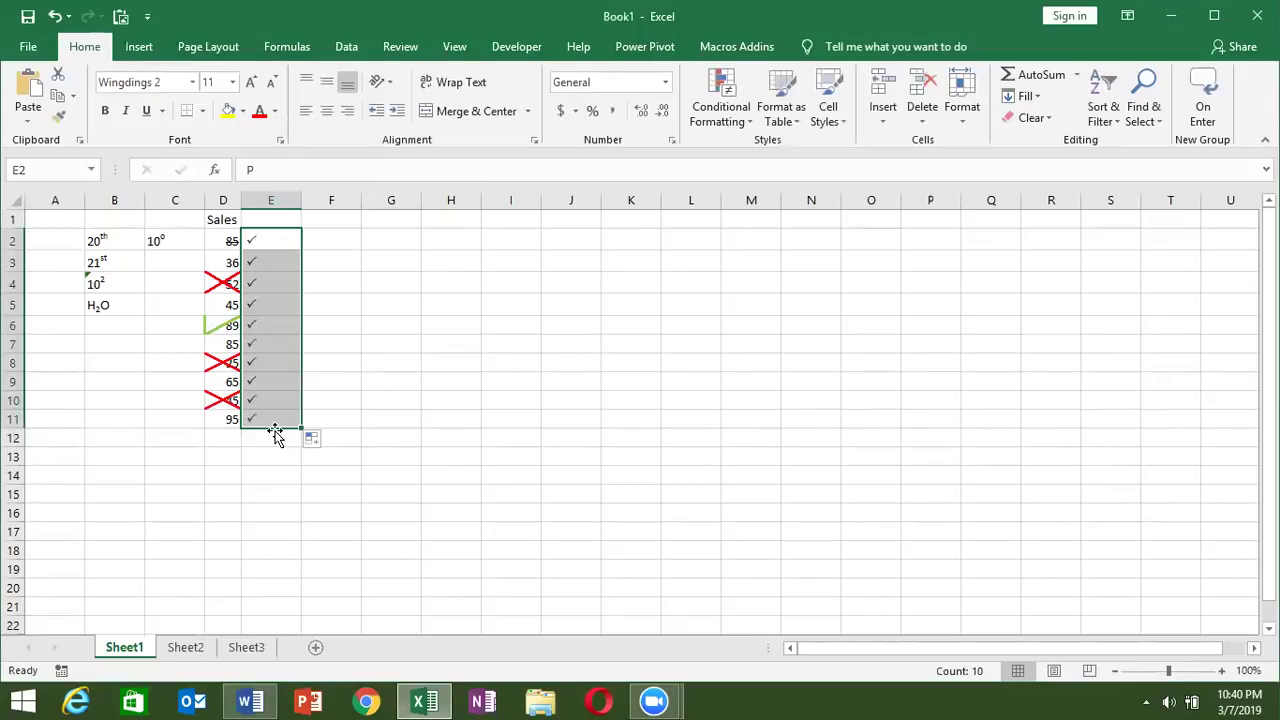
pyautogui.click(280, 312)
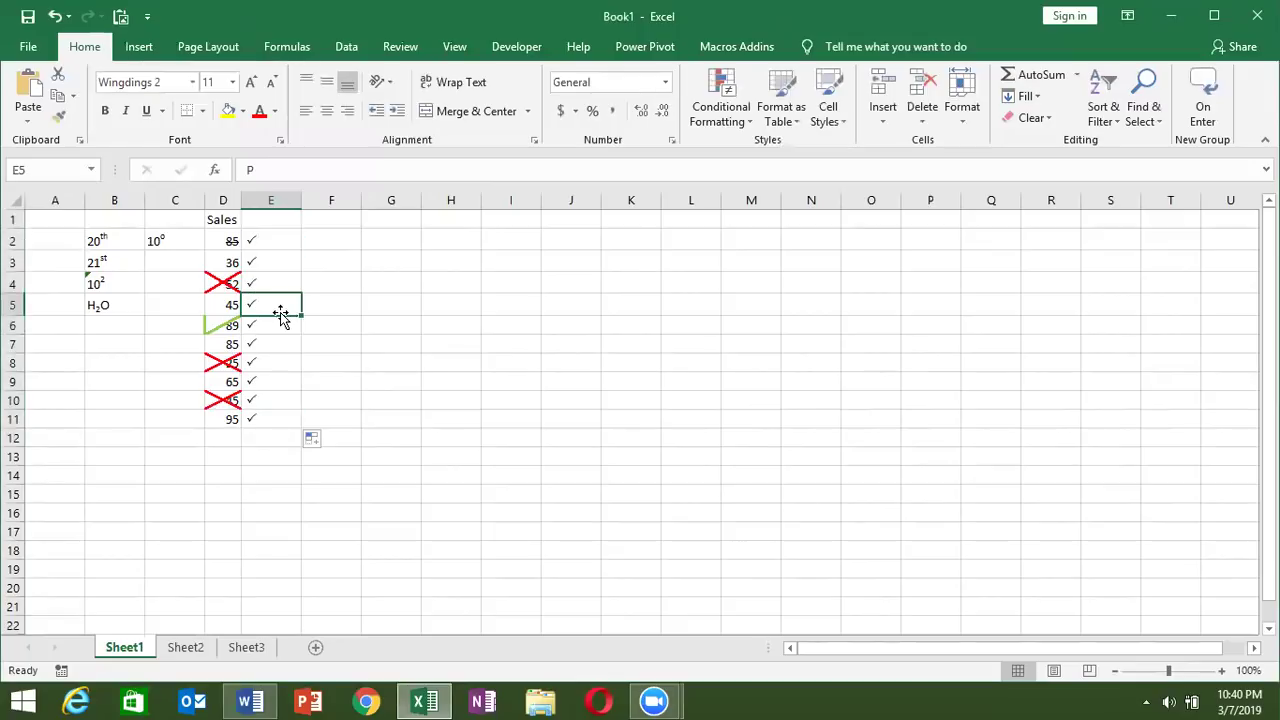
pyautogui.write('o')
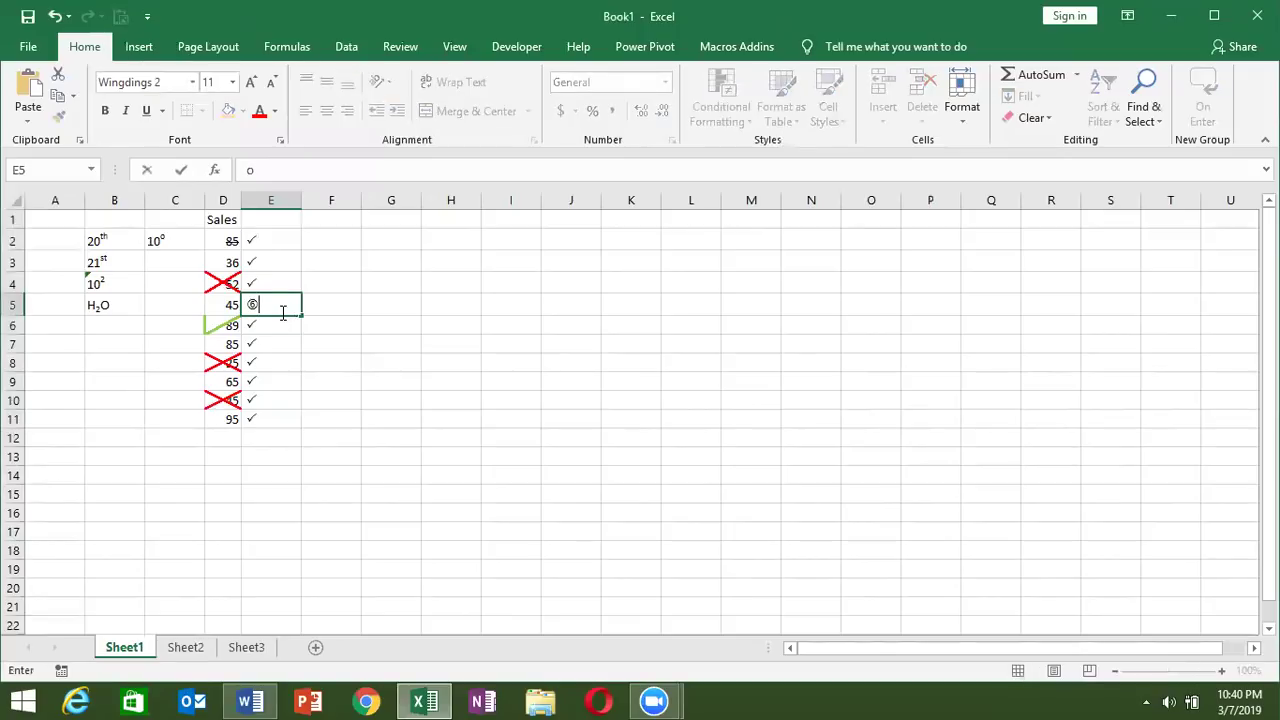
pyautogui.press('BackSpace')
pyautogui.write('O')
# - Type O in E9 beside 65 to turn its tick into a cross
pyautogui.press('Return')
pyautogui.press('Down')
pyautogui.press('Down')
pyautogui.press('Down')
pyautogui.write('O')
pyautogui.press('Return')
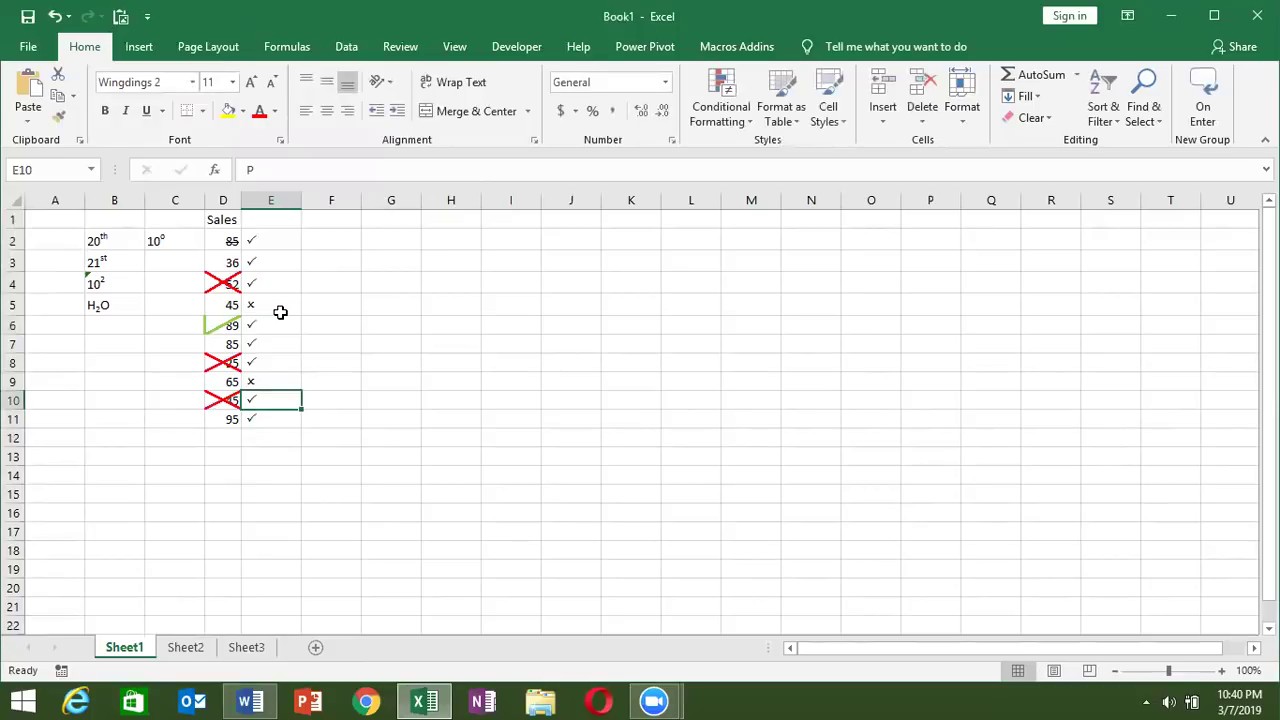
pyautogui.doubleClick(290, 240)
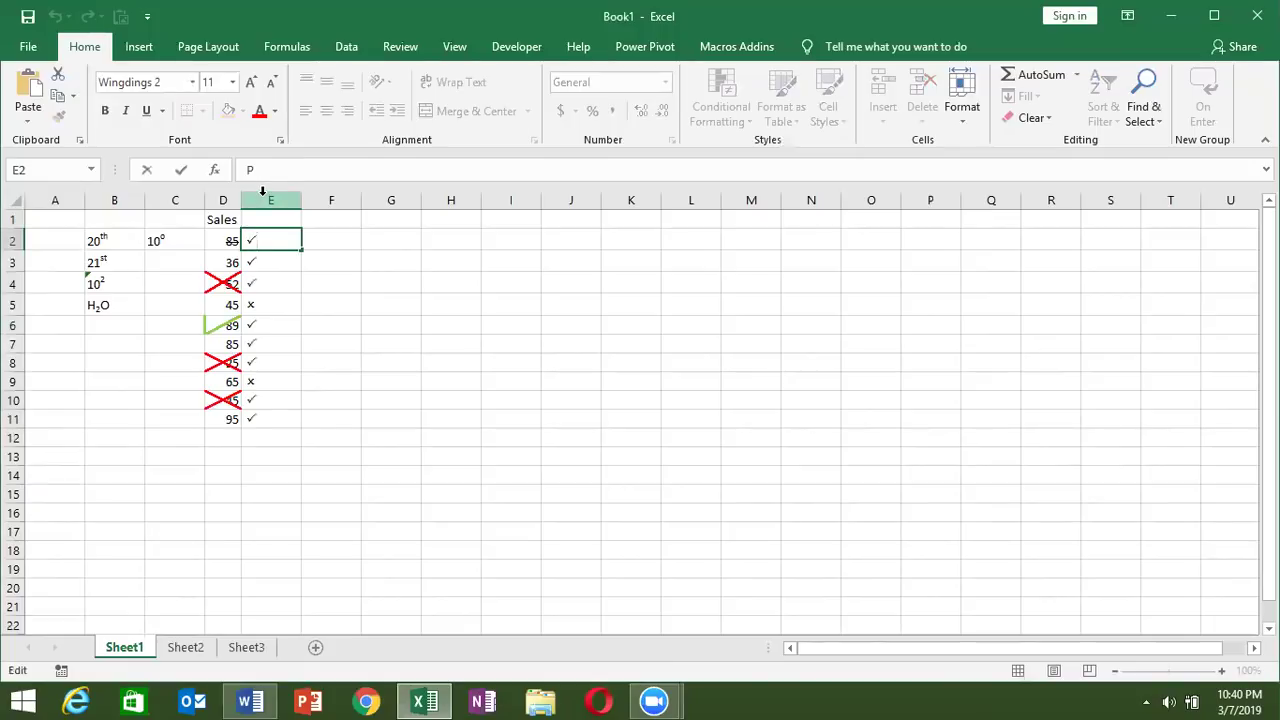
pyautogui.doubleClick(253, 171)
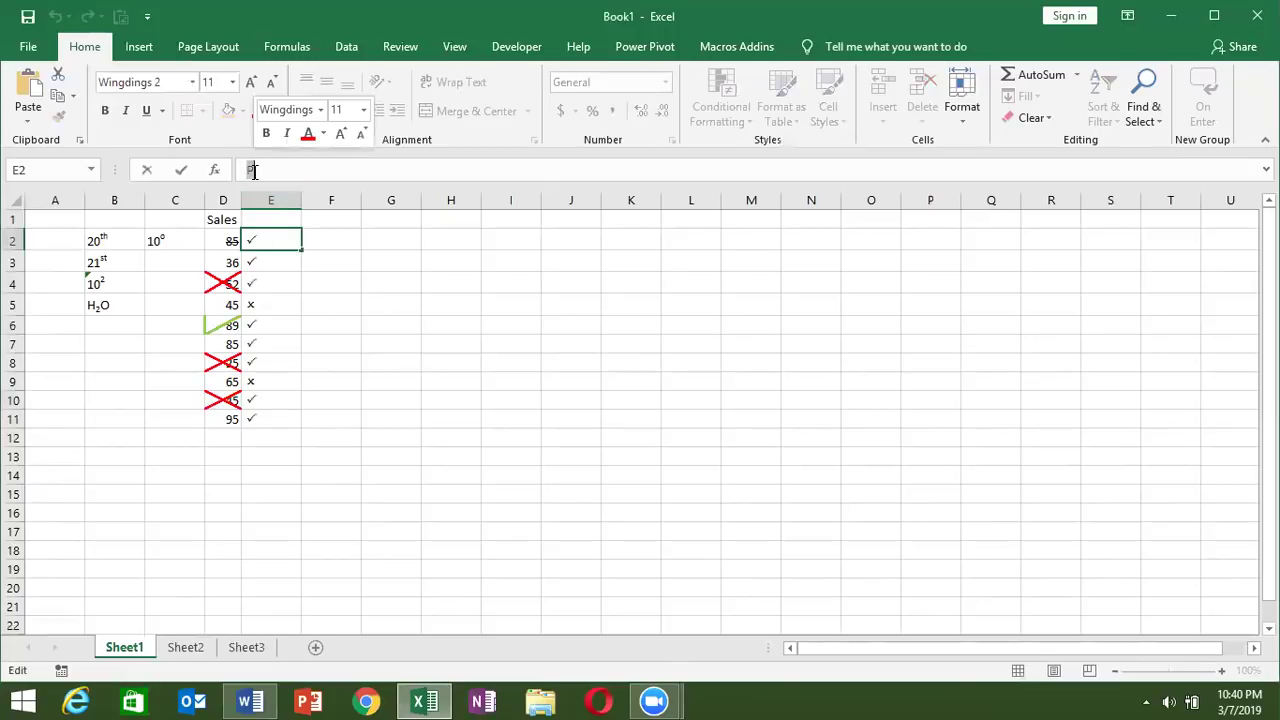
pyautogui.press('Escape')
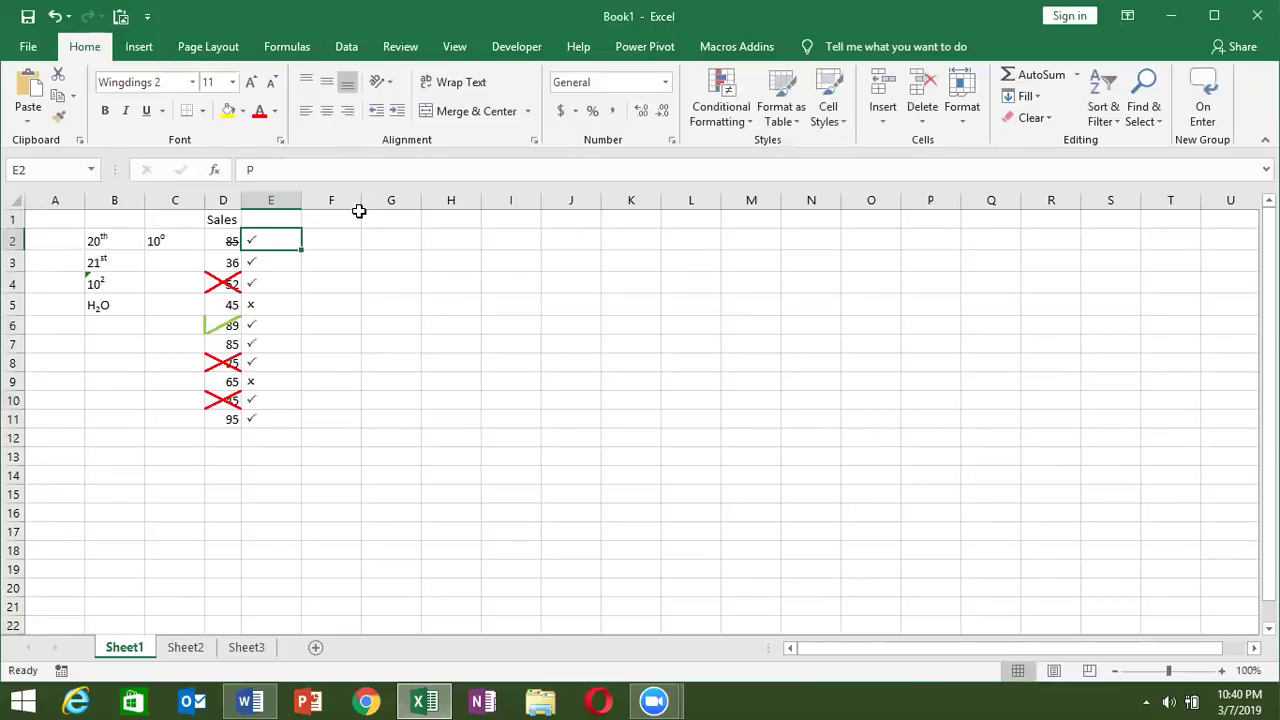
# - Enter J in empty cell G3 as a check-mark symbol
pyautogui.click(381, 255)
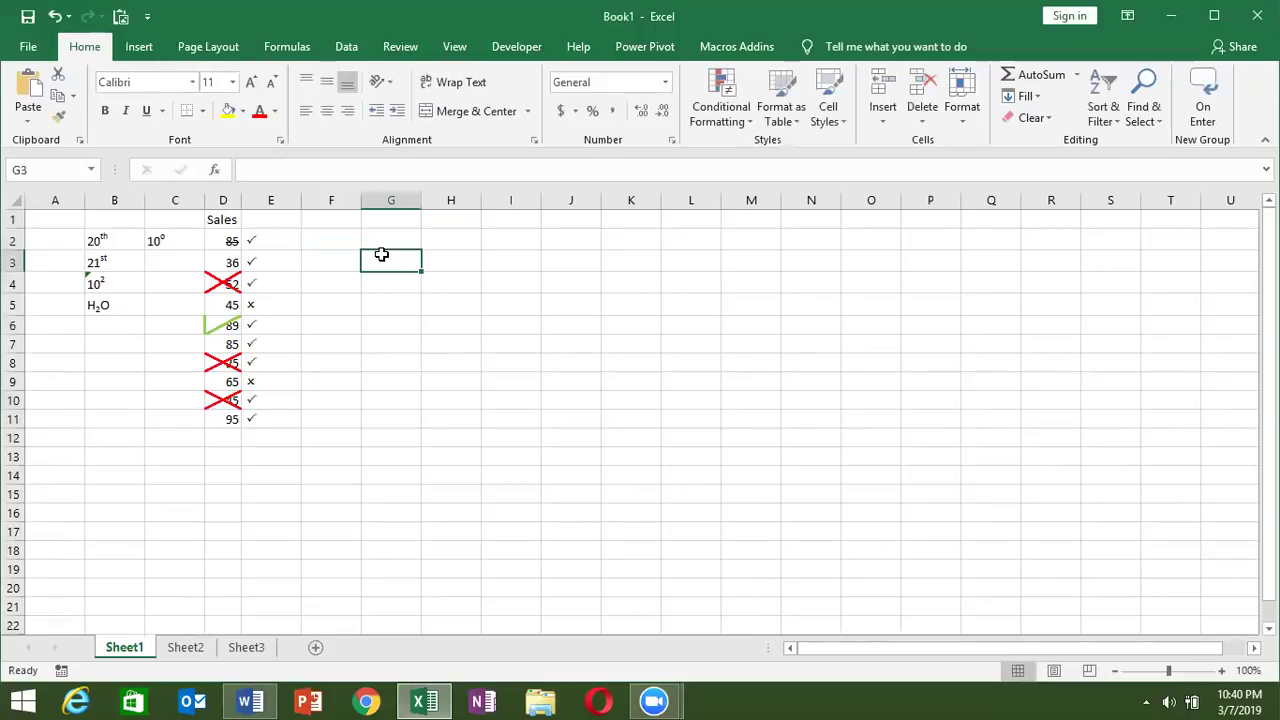
pyautogui.write('J')
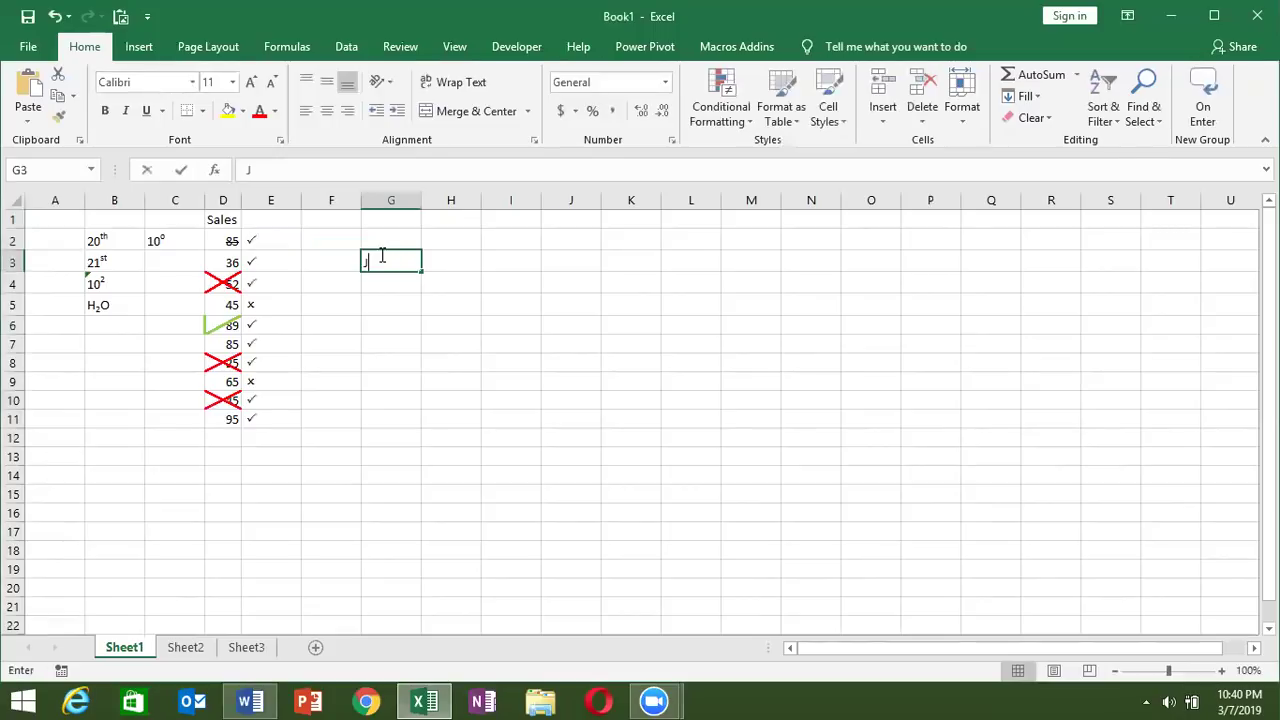
pyautogui.press('Return')
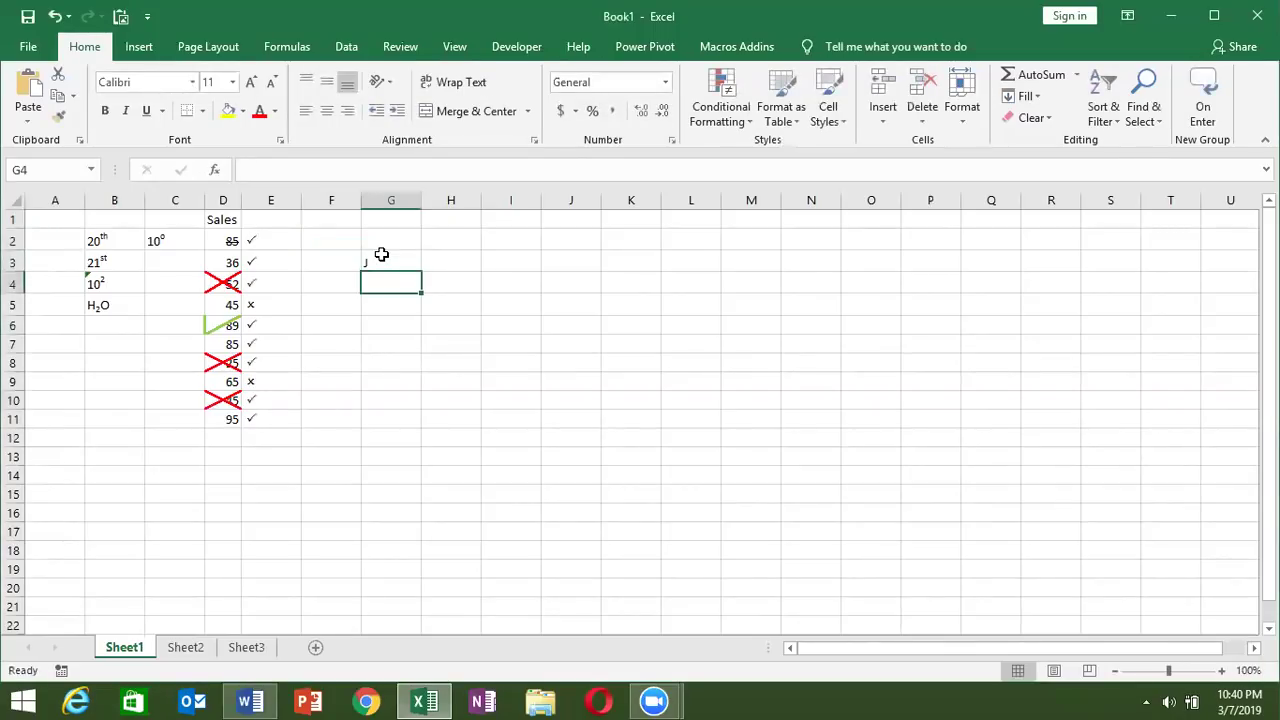
pyautogui.click(381, 255)
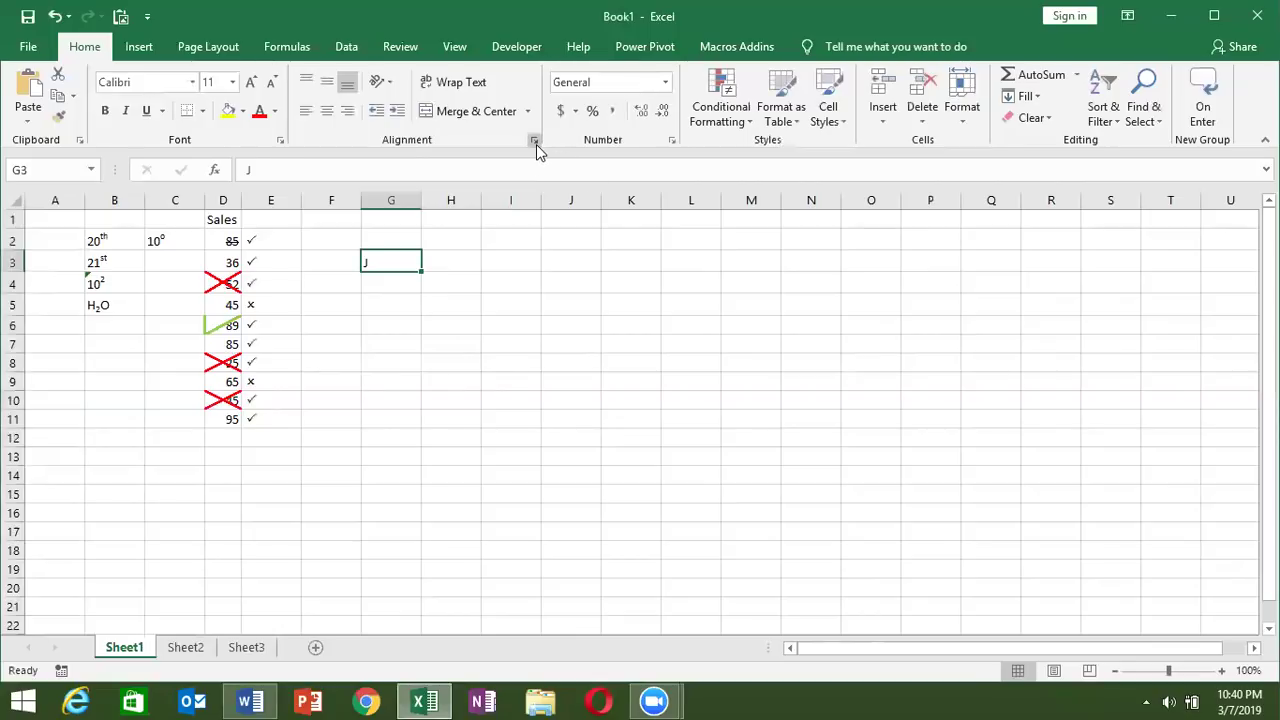
# - Tilt G3's text orientation to -37 degrees in Format Cells alignment
pyautogui.click(535, 142)
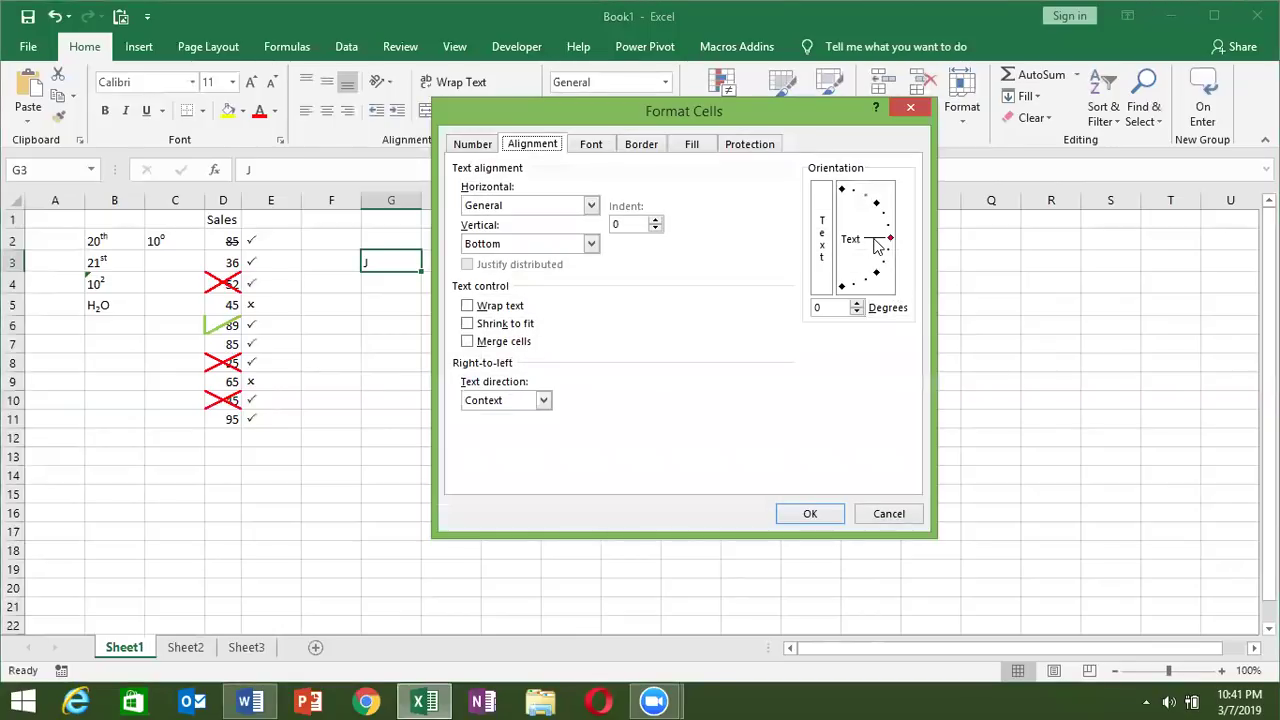
pyautogui.moveTo(878, 242); pyautogui.dragTo(889, 289)
pyautogui.click(805, 515)
pyautogui.click(657, 438)
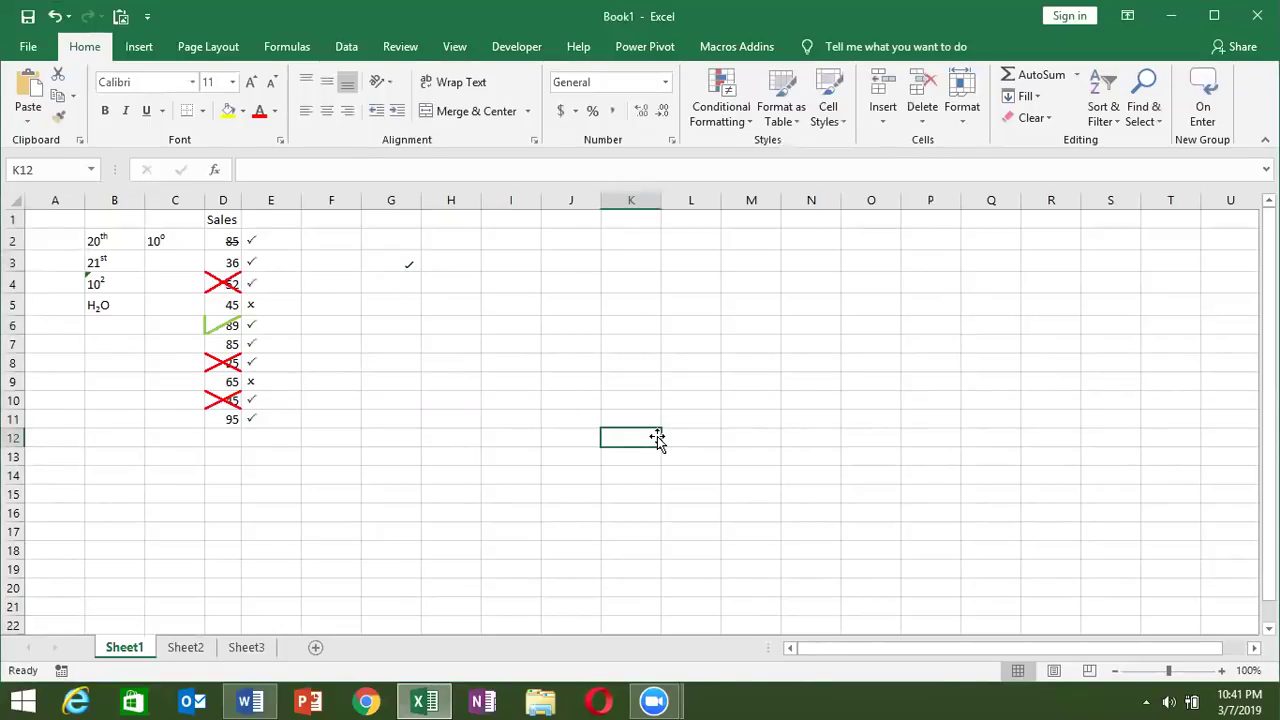
pyautogui.click(402, 260)
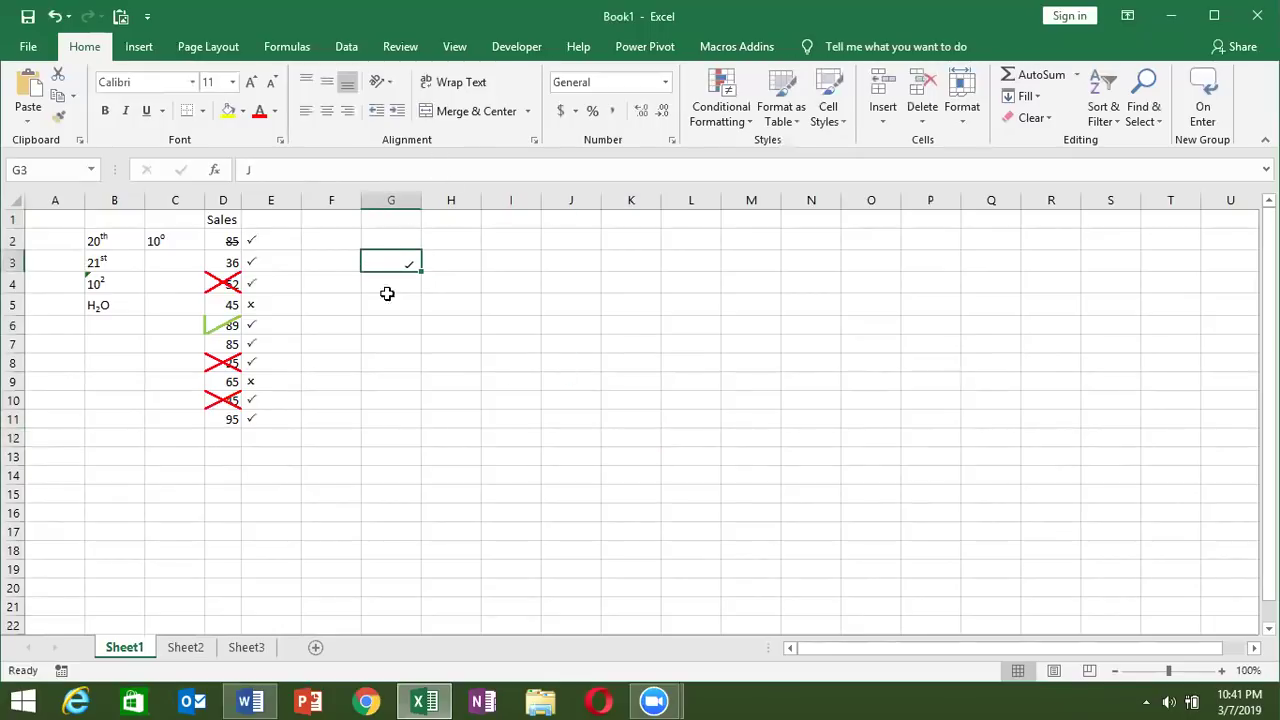
# - On Sheet2, type a Name header in A5 and fill names down A6:A16
pyautogui.click(185, 650)
pyautogui.click(59, 295)
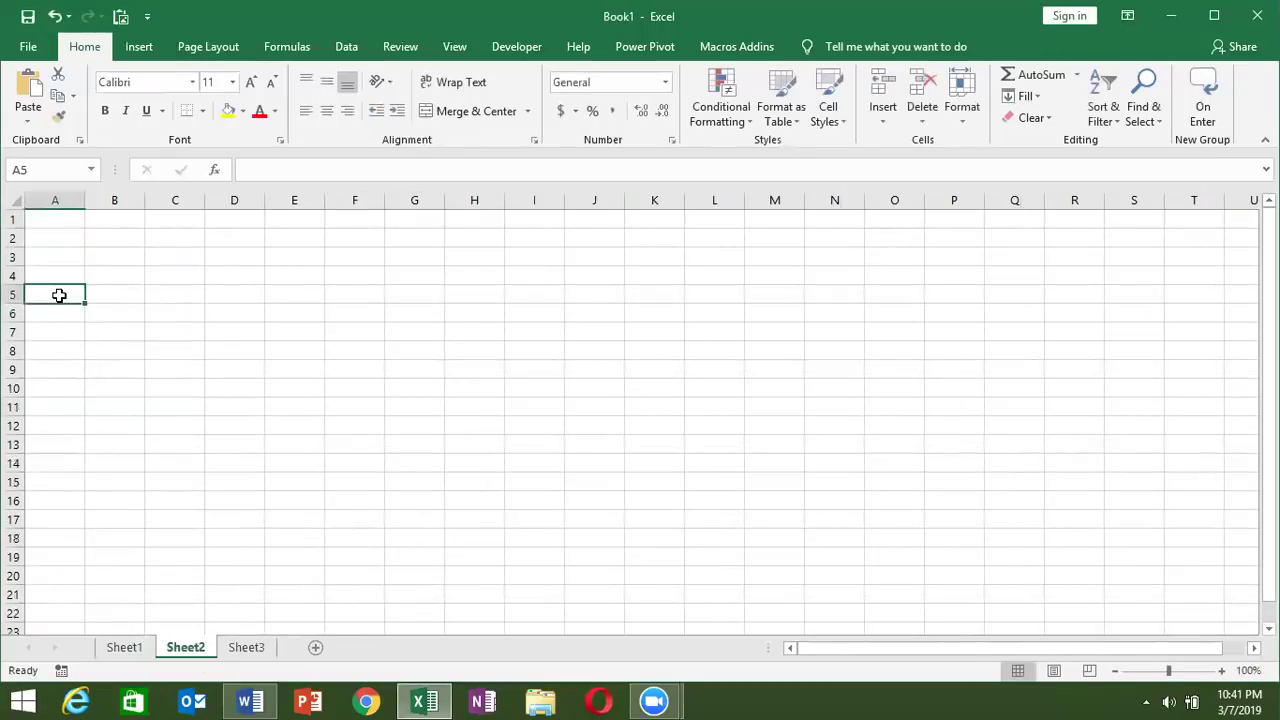
pyautogui.write('Name')
pyautogui.press('Return')
pyautogui.write('Puja')
pyautogui.press('Return')
pyautogui.press('Up')
pyautogui.moveTo(85, 332); pyautogui.dragTo(77, 505)
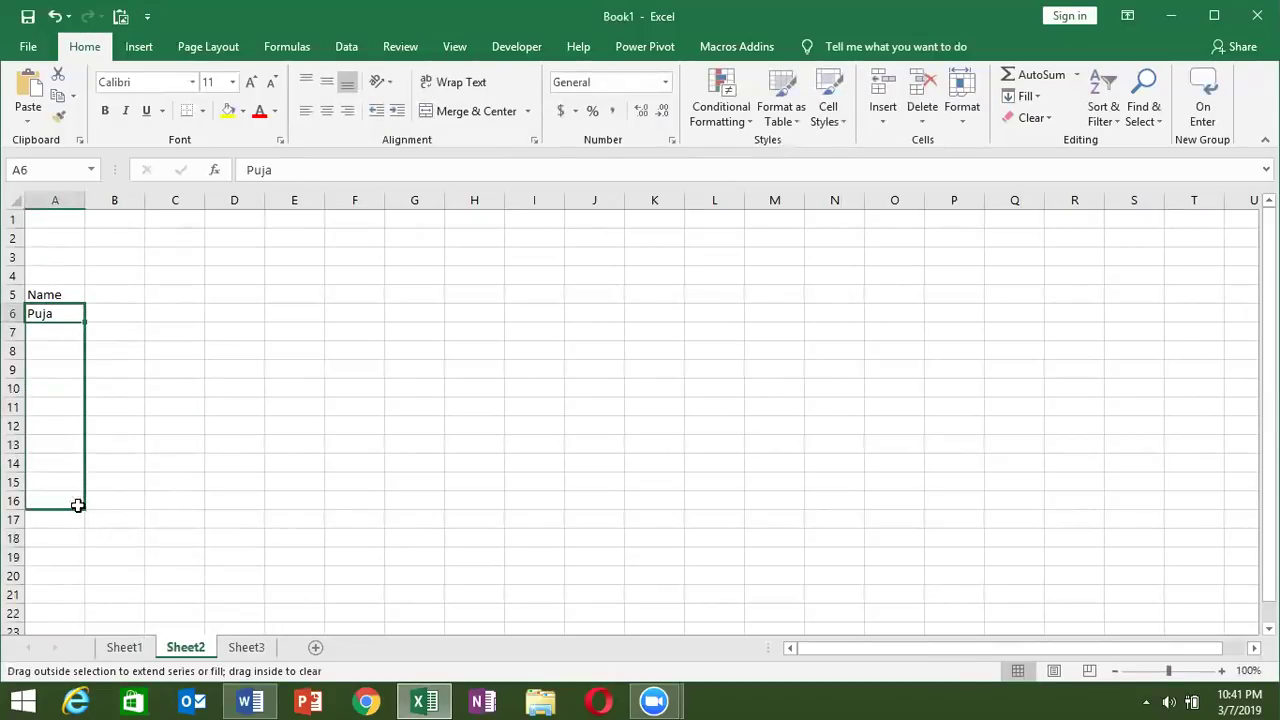
# - Enter the date 3/1 (1-Mar) in B5
pyautogui.click(102, 298)
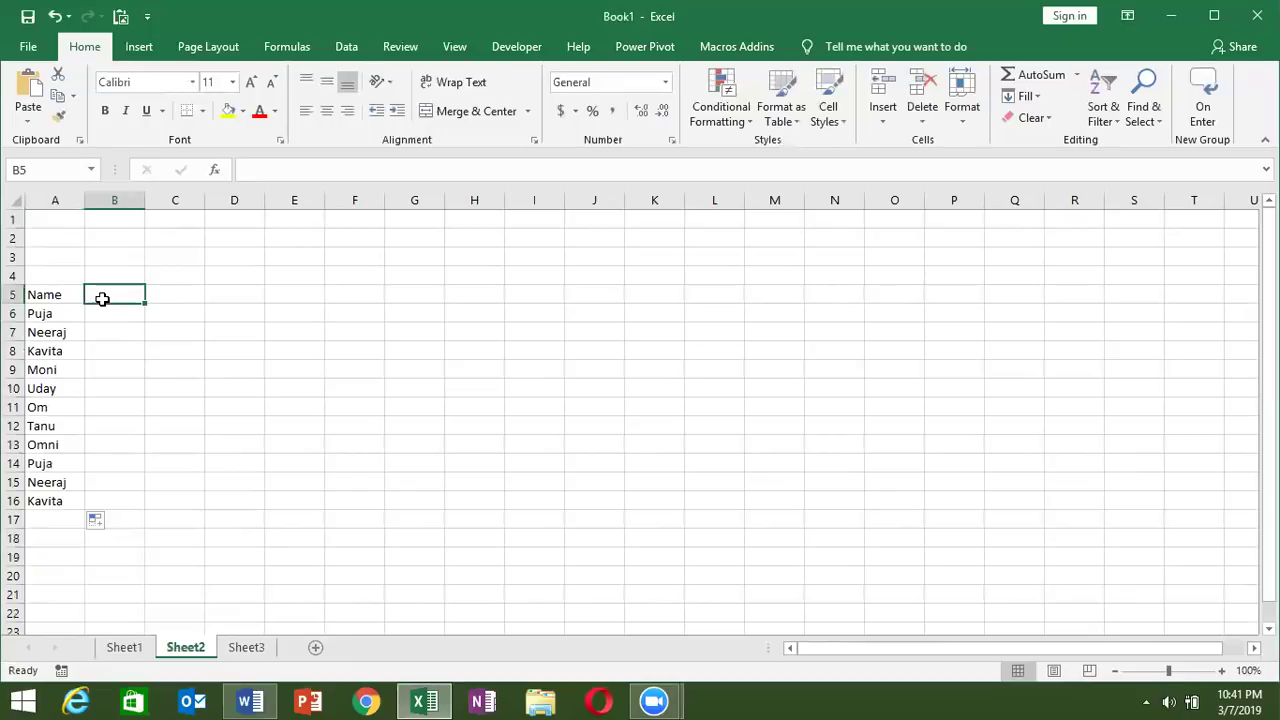
pyautogui.write('3/1')
pyautogui.press('Return')
pyautogui.click(115, 295)
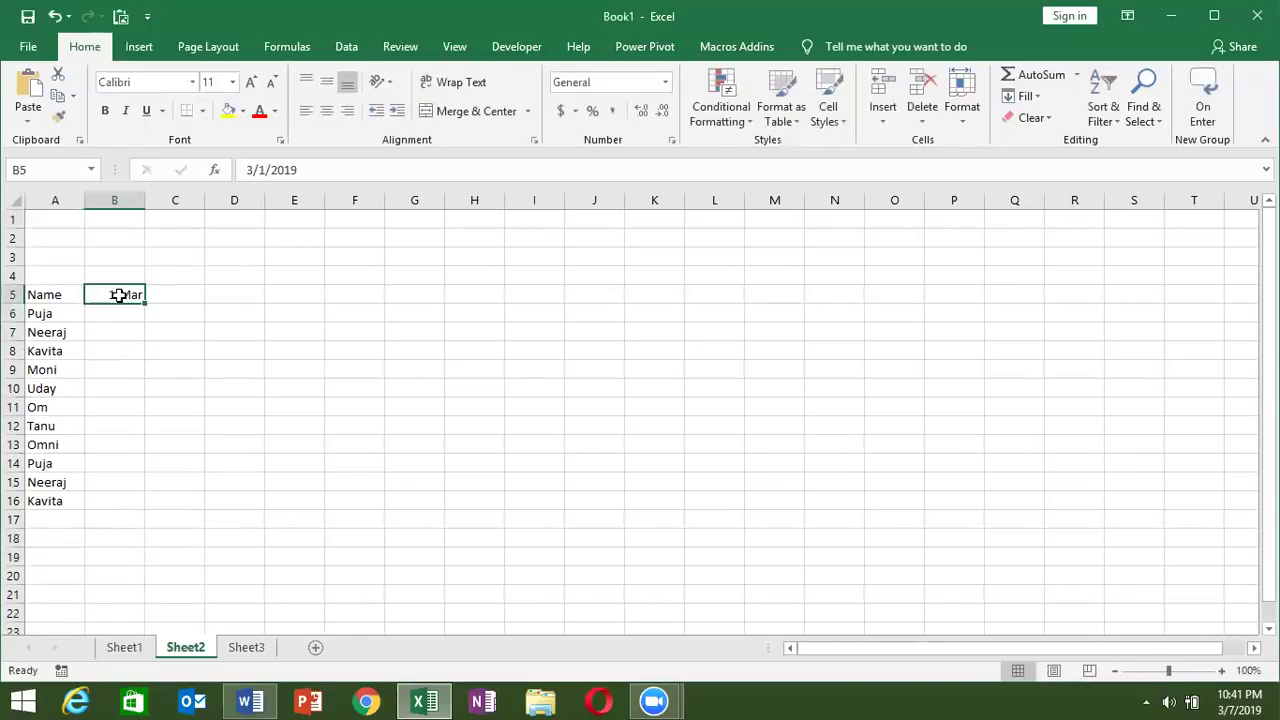
# - Extend the dates across row 5 and delete the April dates, leaving 1-Mar to 31-Mar
pyautogui.moveTo(145, 304); pyautogui.dragTo(1150, 295)
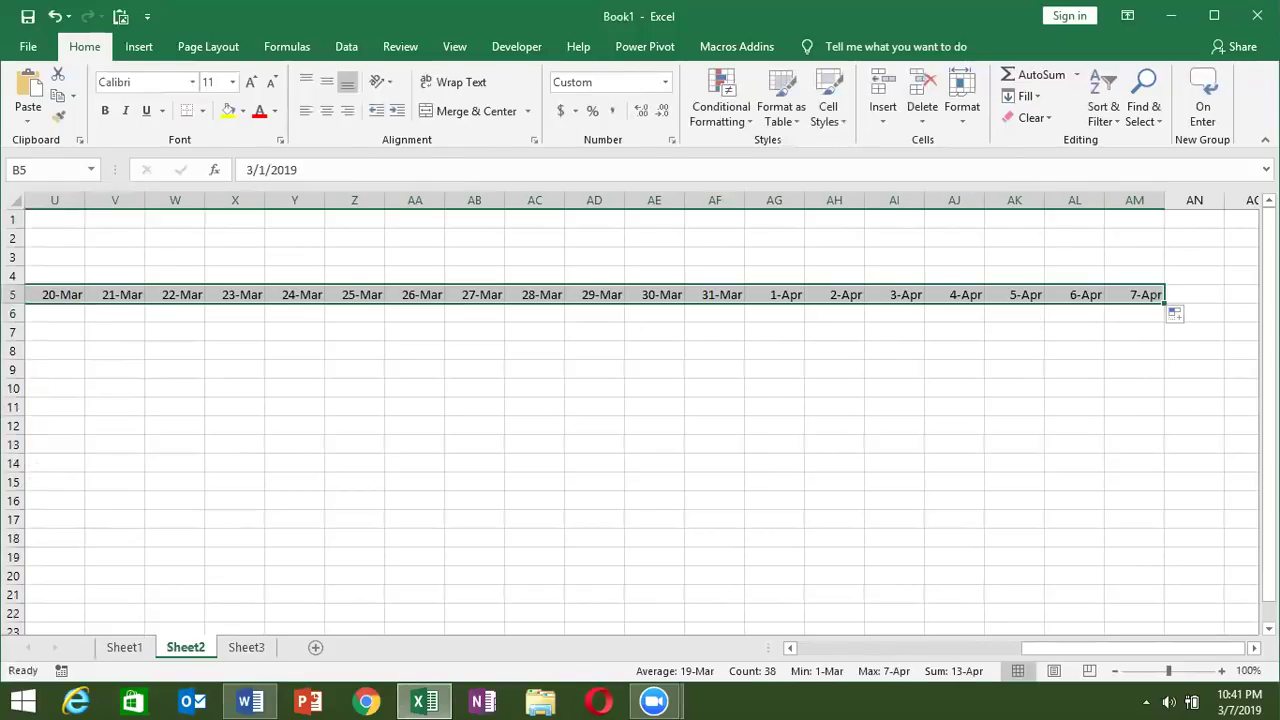
pyautogui.click(797, 294)
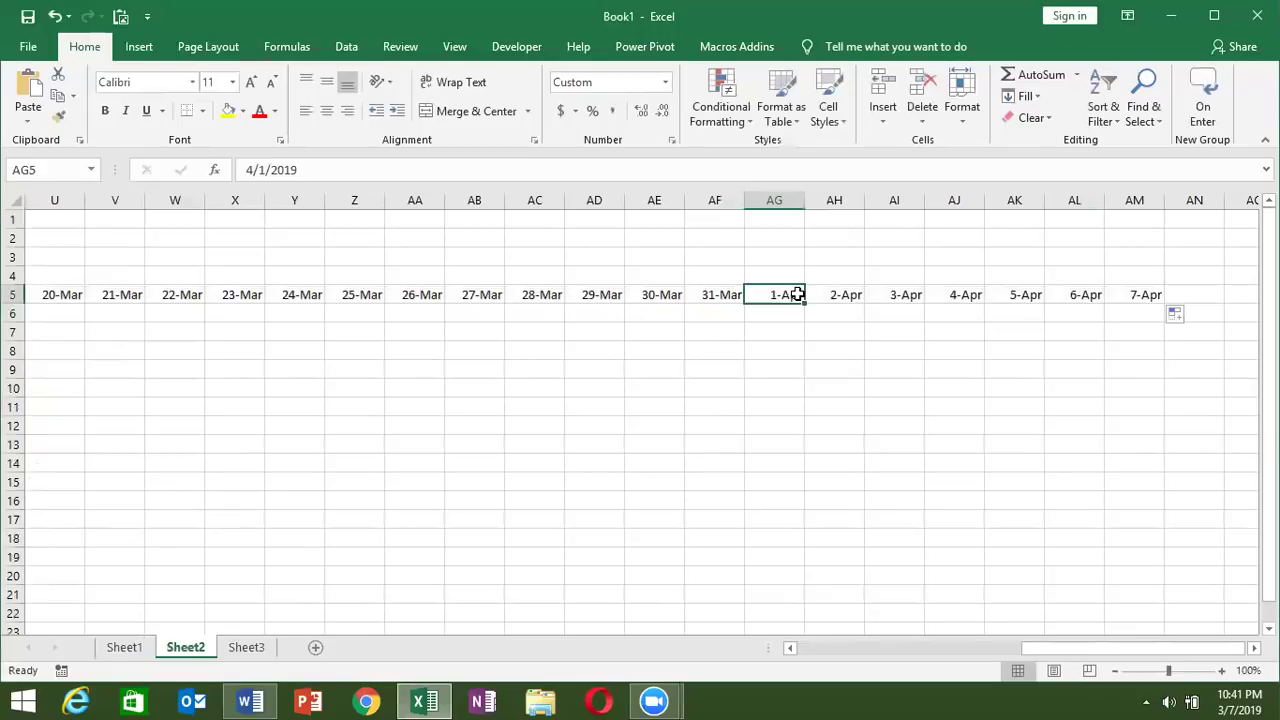
pyautogui.hotkey('ctrl', 'shift', 'Right')
pyautogui.press('Delete')
pyautogui.press('Left')
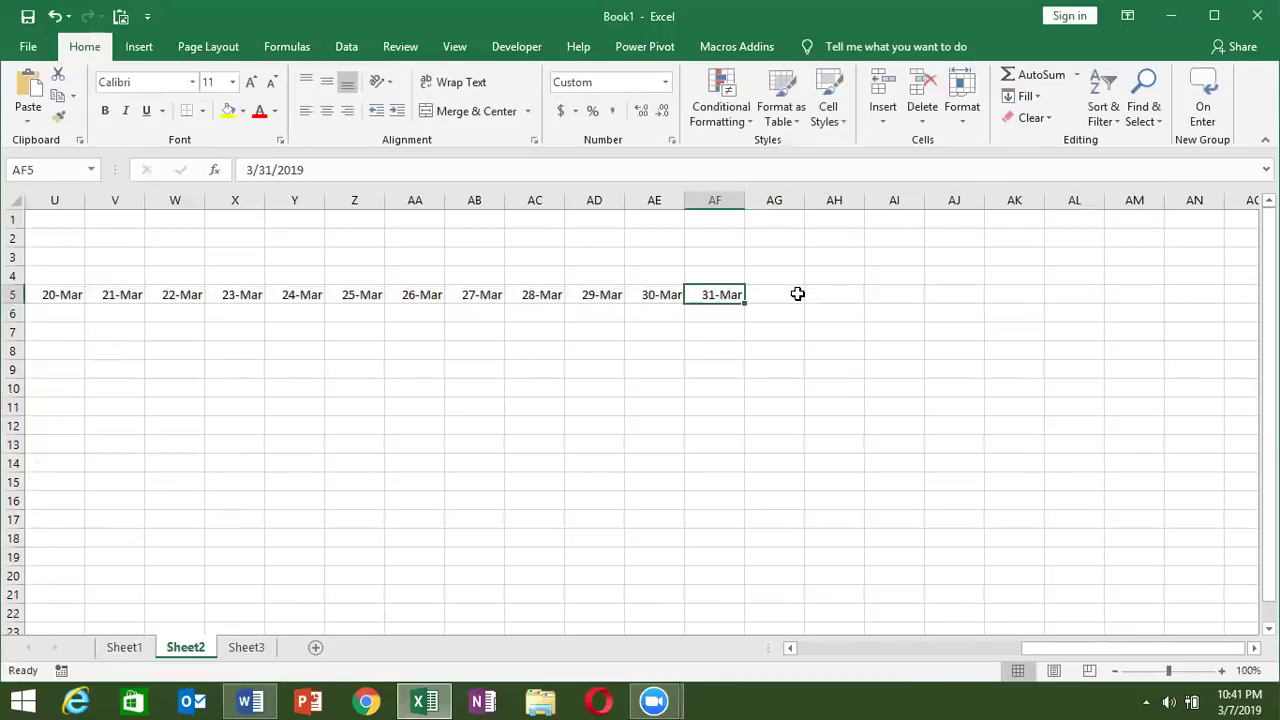
pyautogui.hotkey('ctrl', 'Left')
pyautogui.press('Down')
# - Enter P in the first attendance cell B6
pyautogui.press('Right')
pyautogui.write('=')
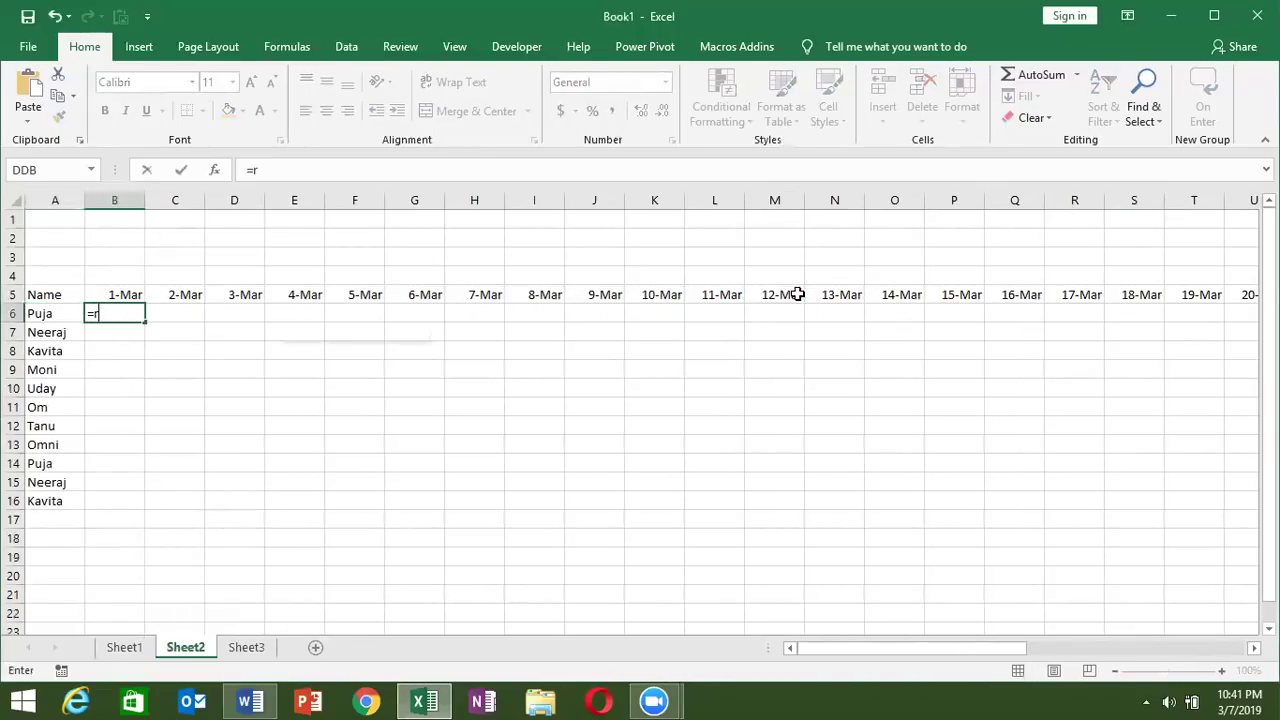
pyautogui.write('ra')
pyautogui.press('Down')
pyautogui.press('Down')
pyautogui.press('Escape')
pyautogui.press('Escape')
pyautogui.write('P')
pyautogui.press('Return')
# - Fill P across every March date and down every name with Ctrl+R and Ctrl+D
pyautogui.press('Up')
pyautogui.press('Up')
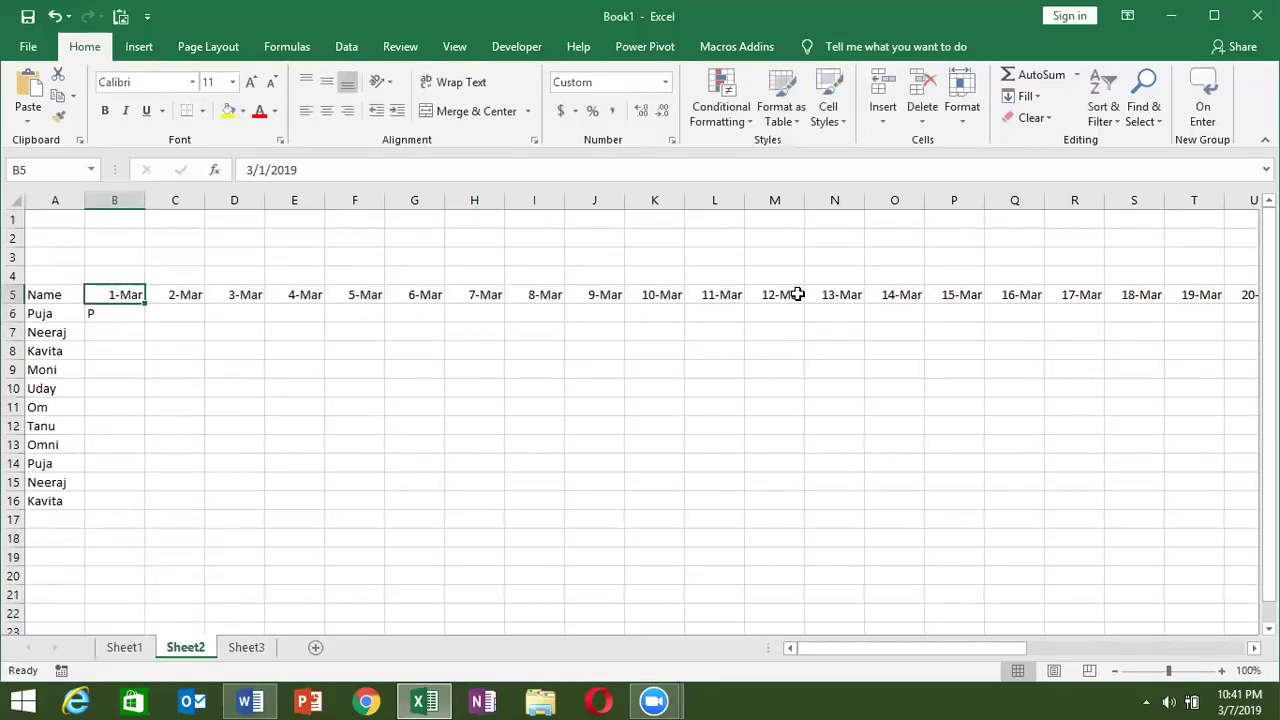
pyautogui.hotkey('ctrl', 'Right')
pyautogui.press('Down')
pyautogui.hotkey('ctrl', 'shift', 'Left')
pyautogui.hotkey('ctrl', 'shift', 'Left')
pyautogui.hotkey('shift', 'Right')
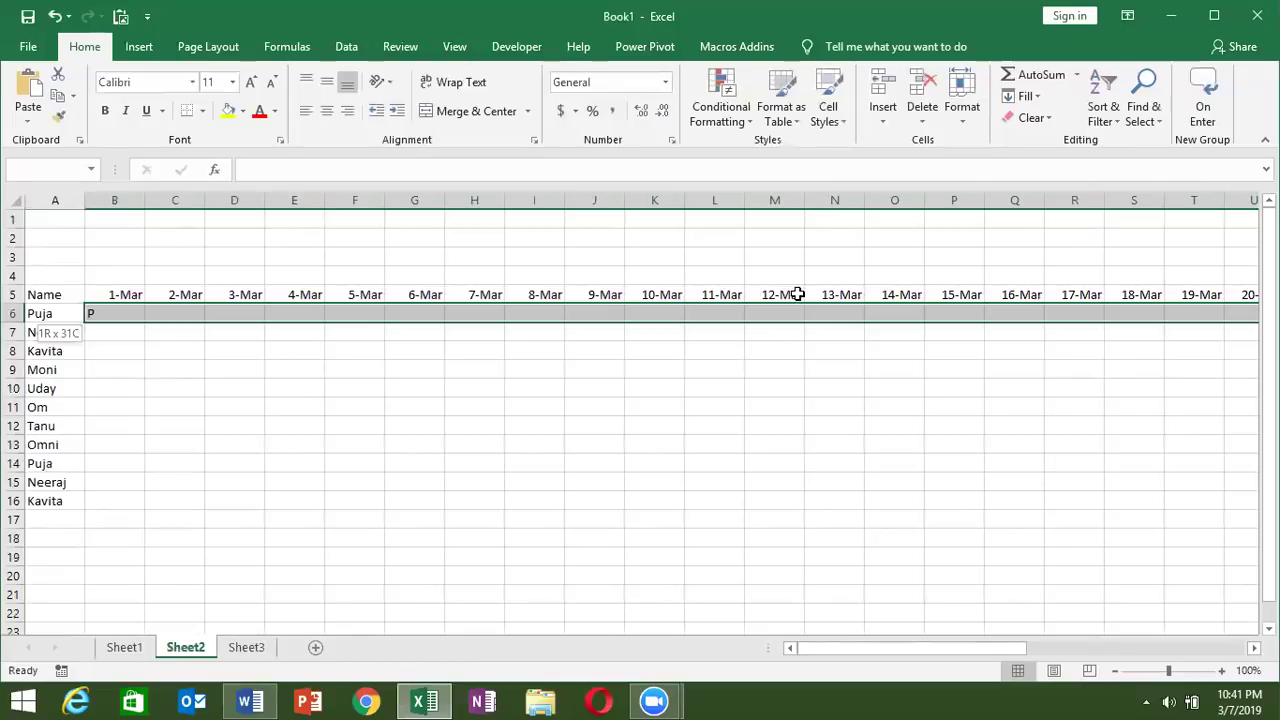
pyautogui.hotkey('shift', 'Down')
pyautogui.hotkey('shift', 'Down')
pyautogui.hotkey('shift', 'Down')
pyautogui.hotkey('shift', 'Down')
pyautogui.hotkey('shift', 'Down')
pyautogui.hotkey('shift', 'Down')
pyautogui.hotkey('shift', 'Down')
pyautogui.hotkey('shift', 'Down')
pyautogui.hotkey('shift', 'Down')
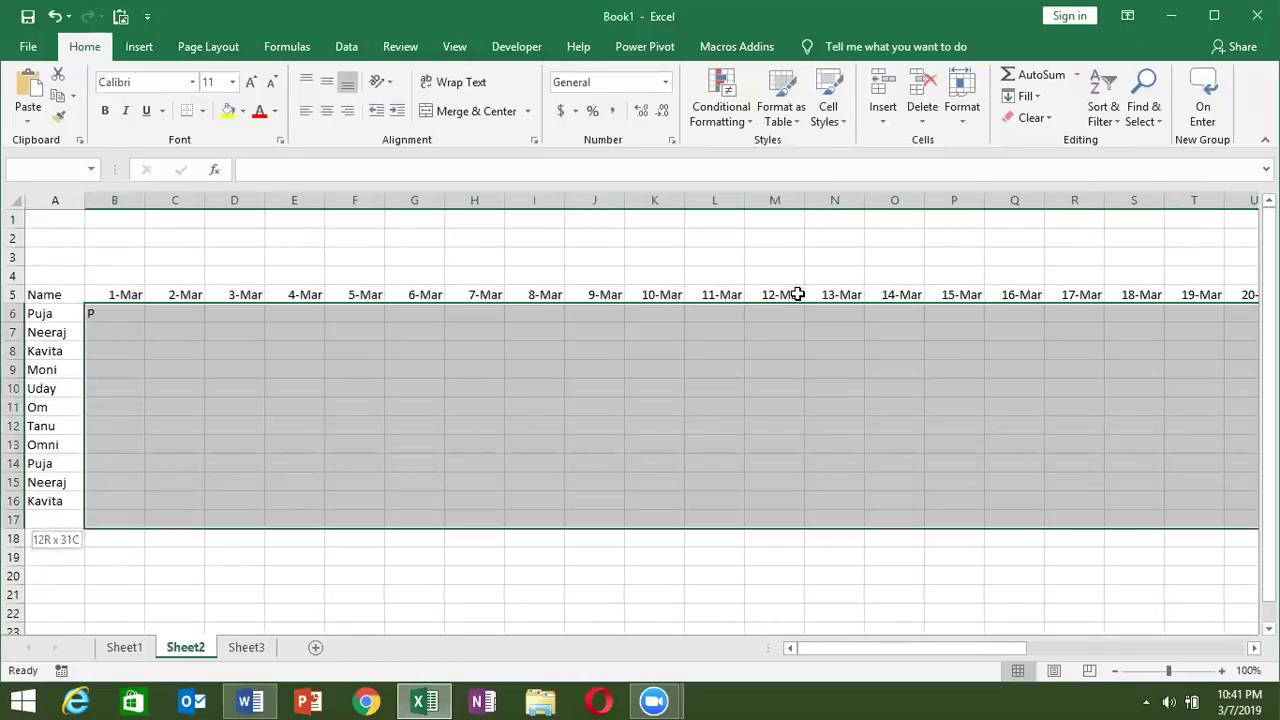
pyautogui.hotkey('ctrl', 'r')
pyautogui.hotkey('ctrl', 'd')
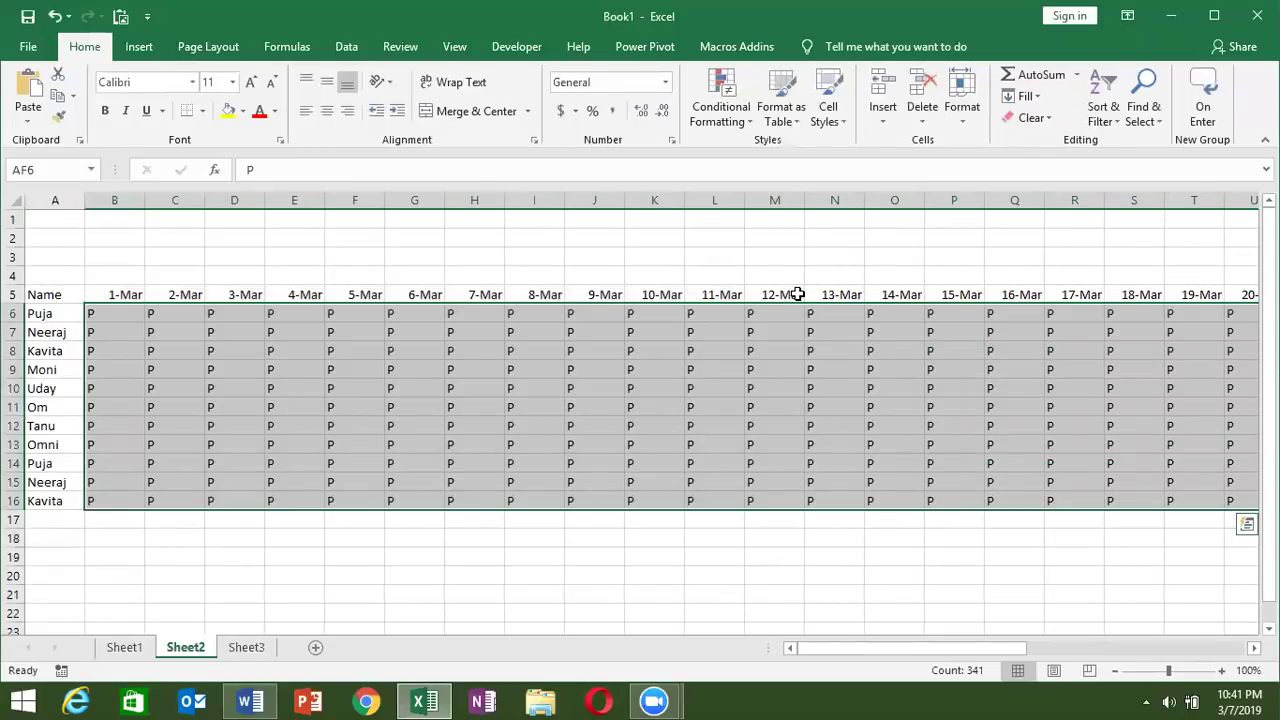
# - Format the row 5 headers, Name through 31-Mar, as 1-Mar-19 style dates and select the whole sheet
pyautogui.press('Up')
pyautogui.press('Left')
pyautogui.hotkey('ctrl', 'Down')
pyautogui.hotkey('ctrl', 'Up')
pyautogui.hotkey('ctrl', 'Up')
pyautogui.hotkey('ctrl', 'Down')
pyautogui.hotkey('ctrl', 'Down')
pyautogui.press('Right')
pyautogui.press('Up')
pyautogui.press('Up')
pyautogui.press('Up')
pyautogui.press('Up')
pyautogui.press('Up')
pyautogui.press('Up')
pyautogui.press('Up')
pyautogui.press('Up')
pyautogui.press('Up')
pyautogui.press('Up')
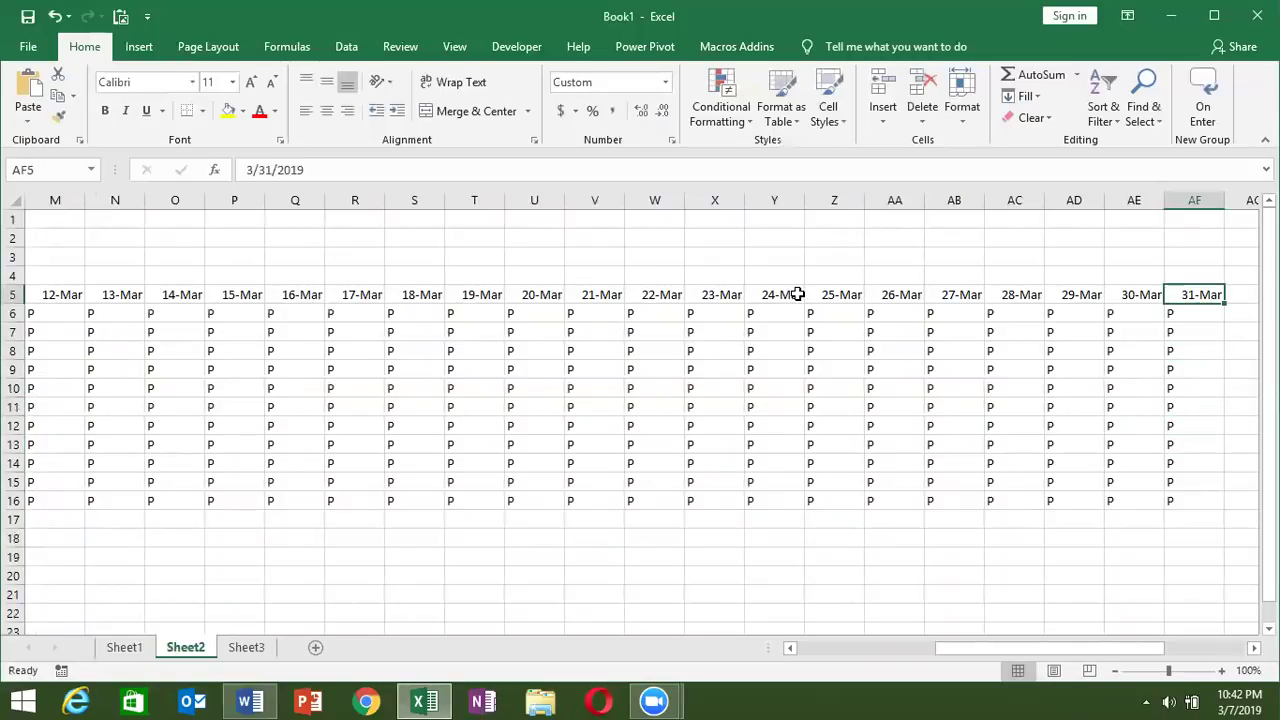
pyautogui.hotkey('ctrl', 'shift', 'Left')
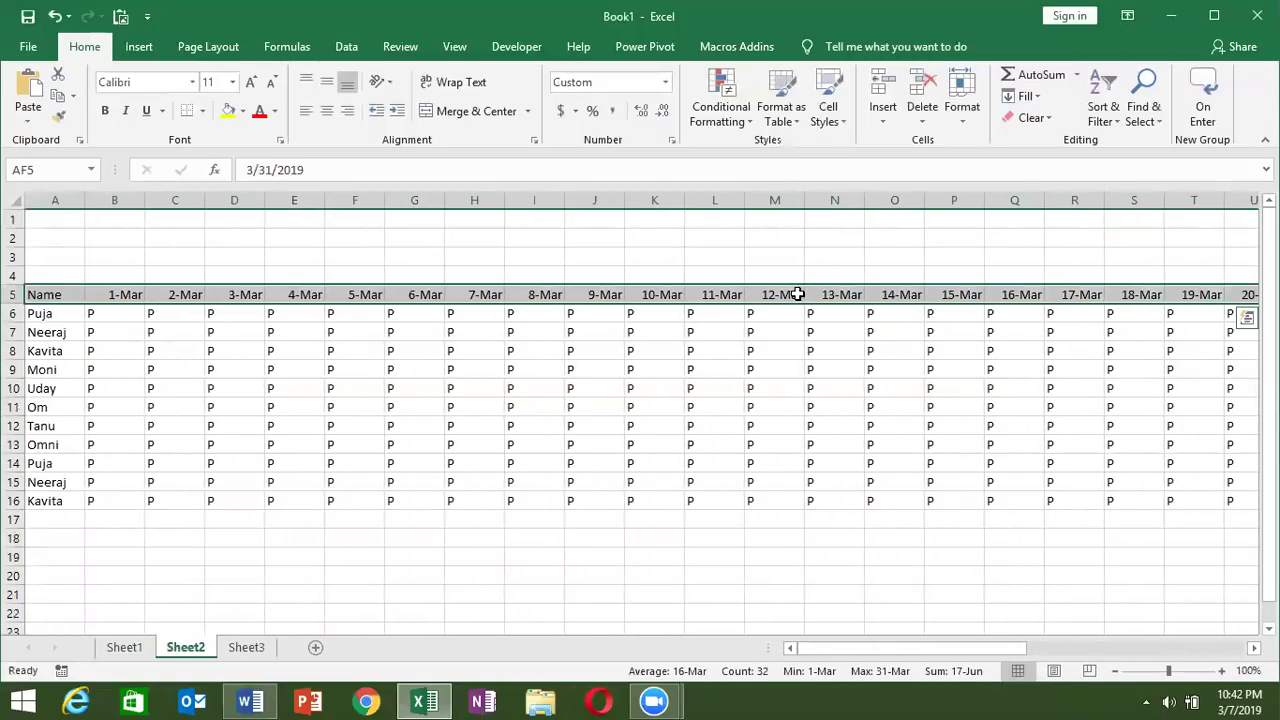
pyautogui.hotkey('ctrl', 'shift', '3')
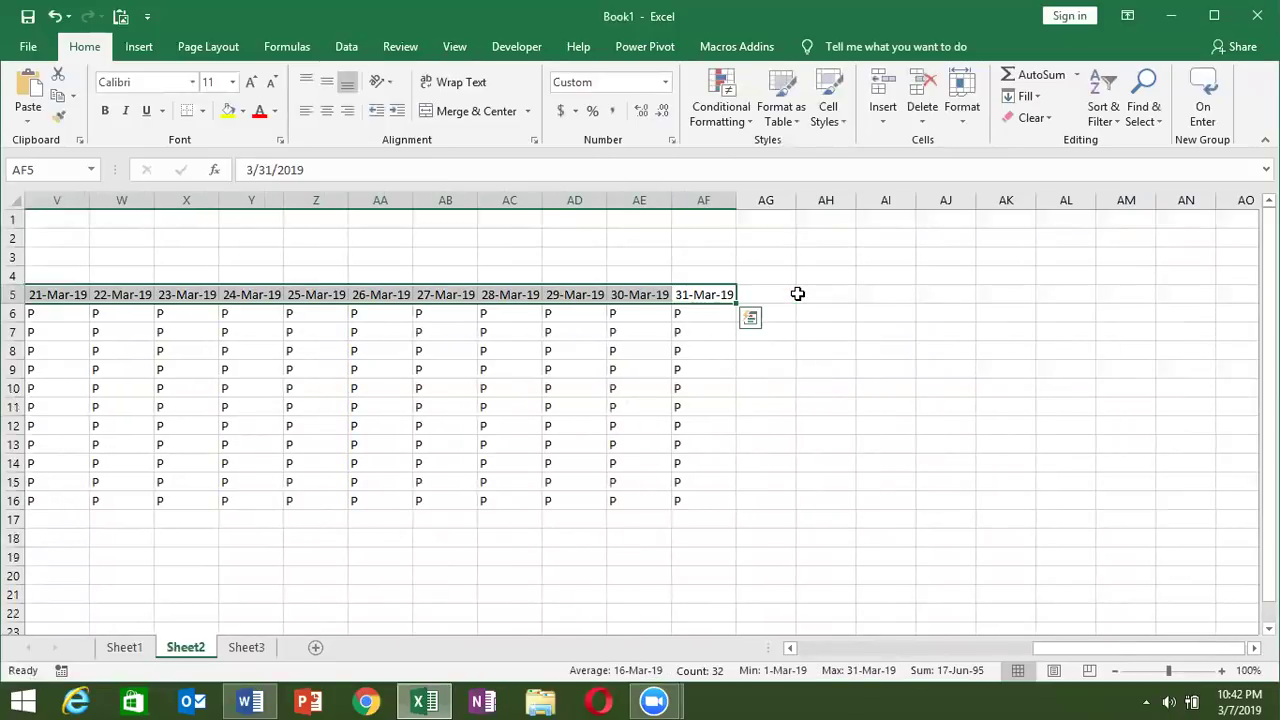
pyautogui.press('Home')
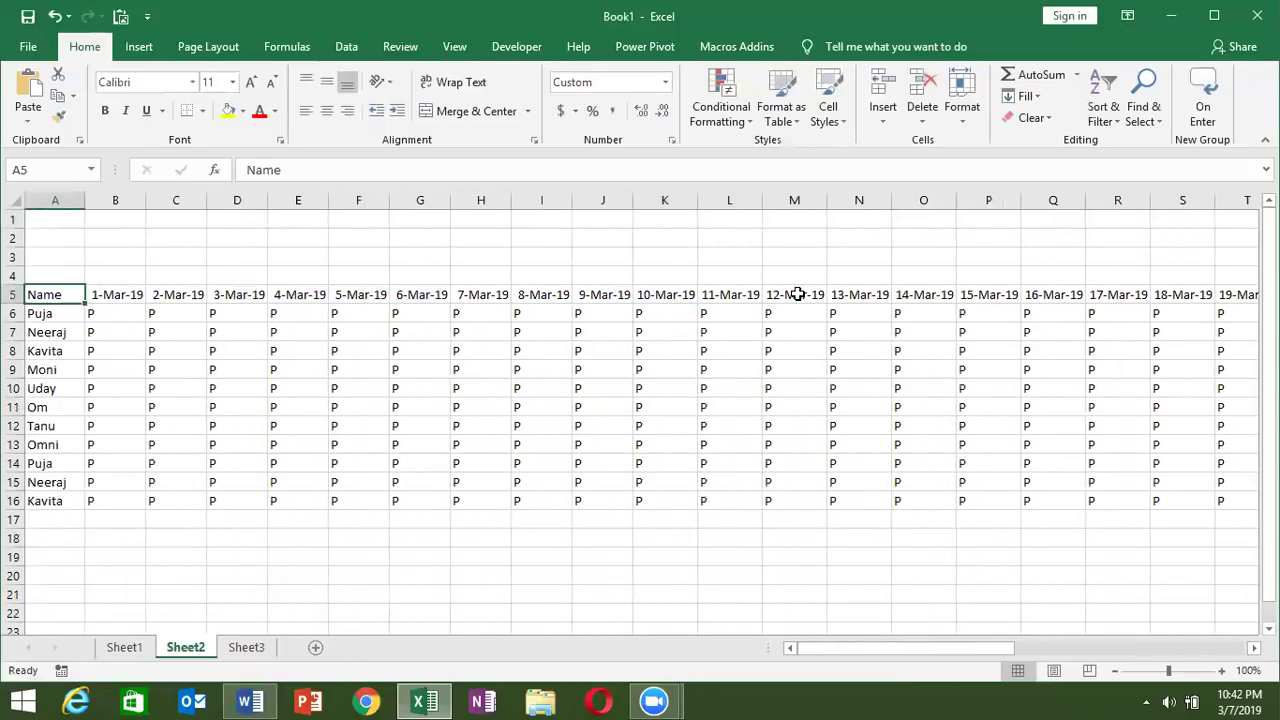
pyautogui.click(15, 199)
# - Autofit every column to its content
pyautogui.doubleClick(85, 200)
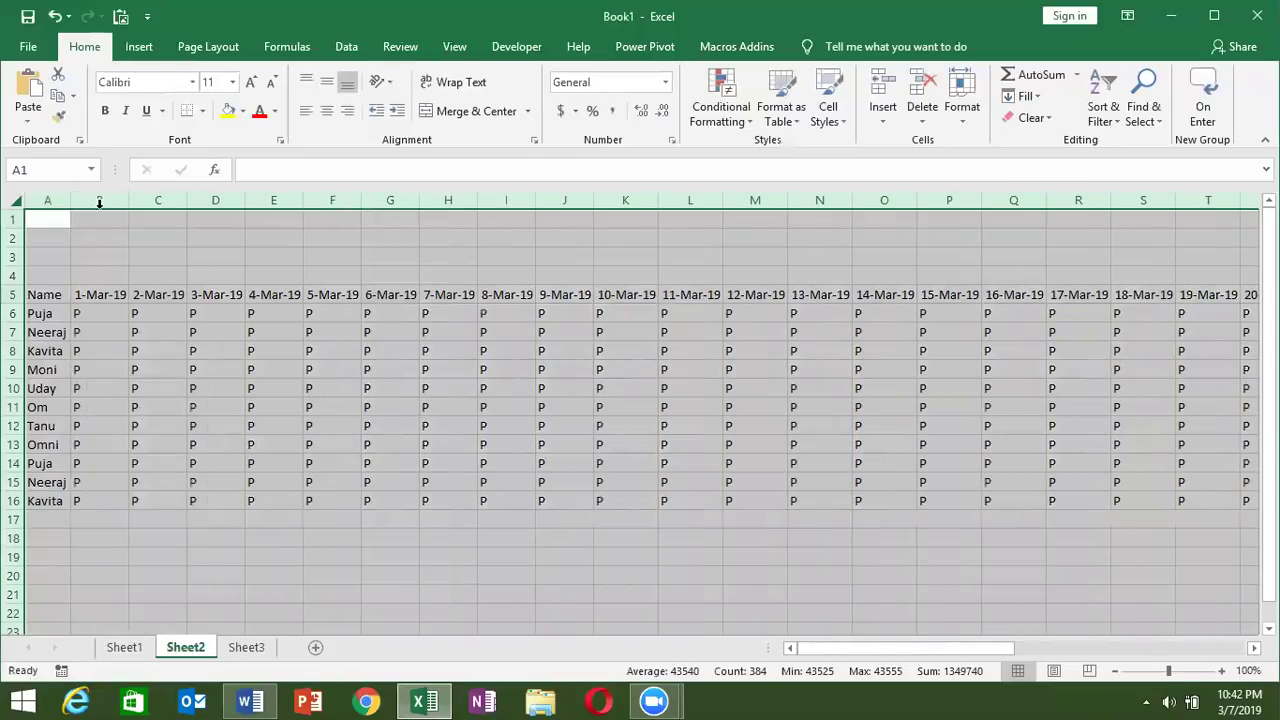
pyautogui.click(110, 294)
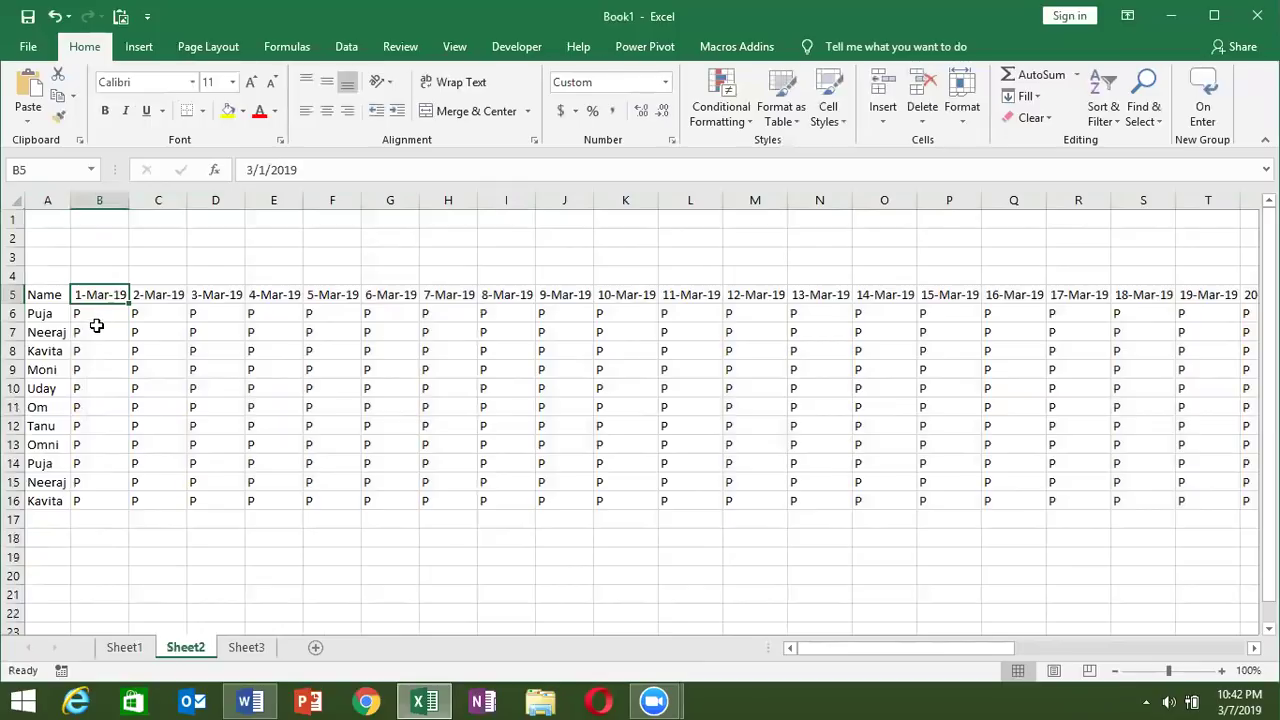
pyautogui.click(96, 326)
# - Rotate the row 5 headers, Name through 31-Mar-19, to Rotate Text Up
pyautogui.click(53, 295)
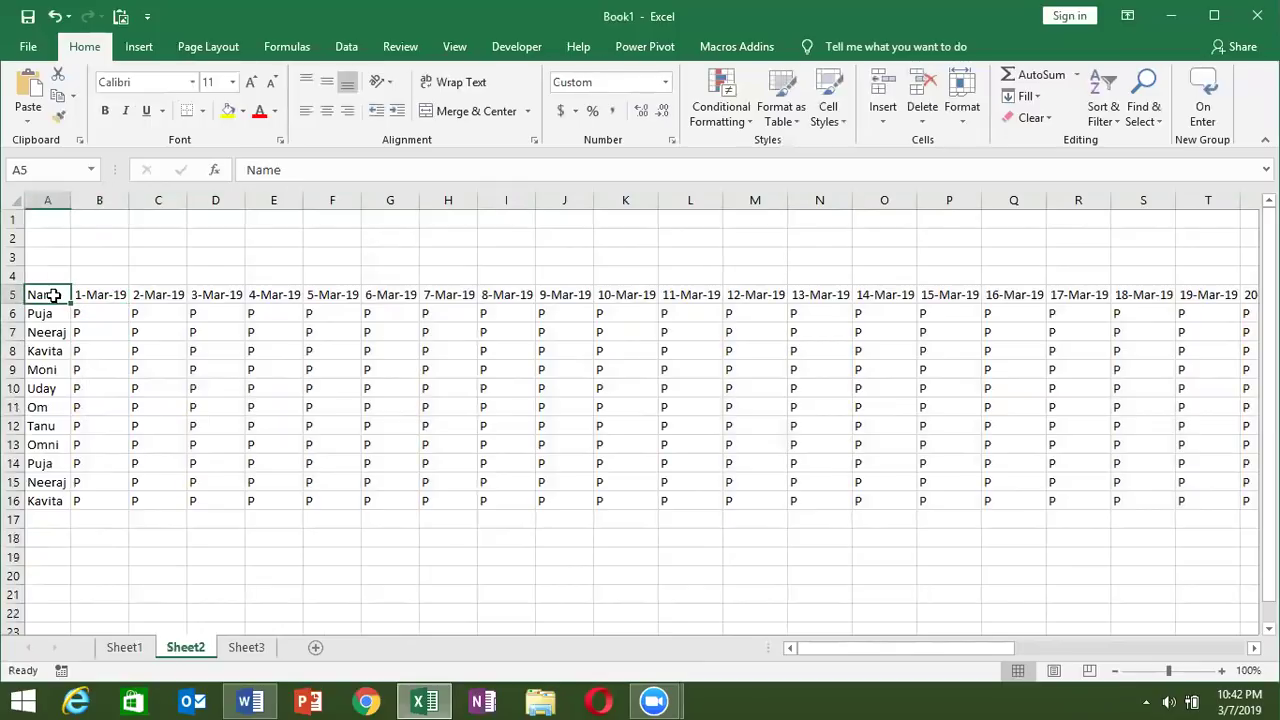
pyautogui.hotkey('ctrl', 'shift', 'Right')
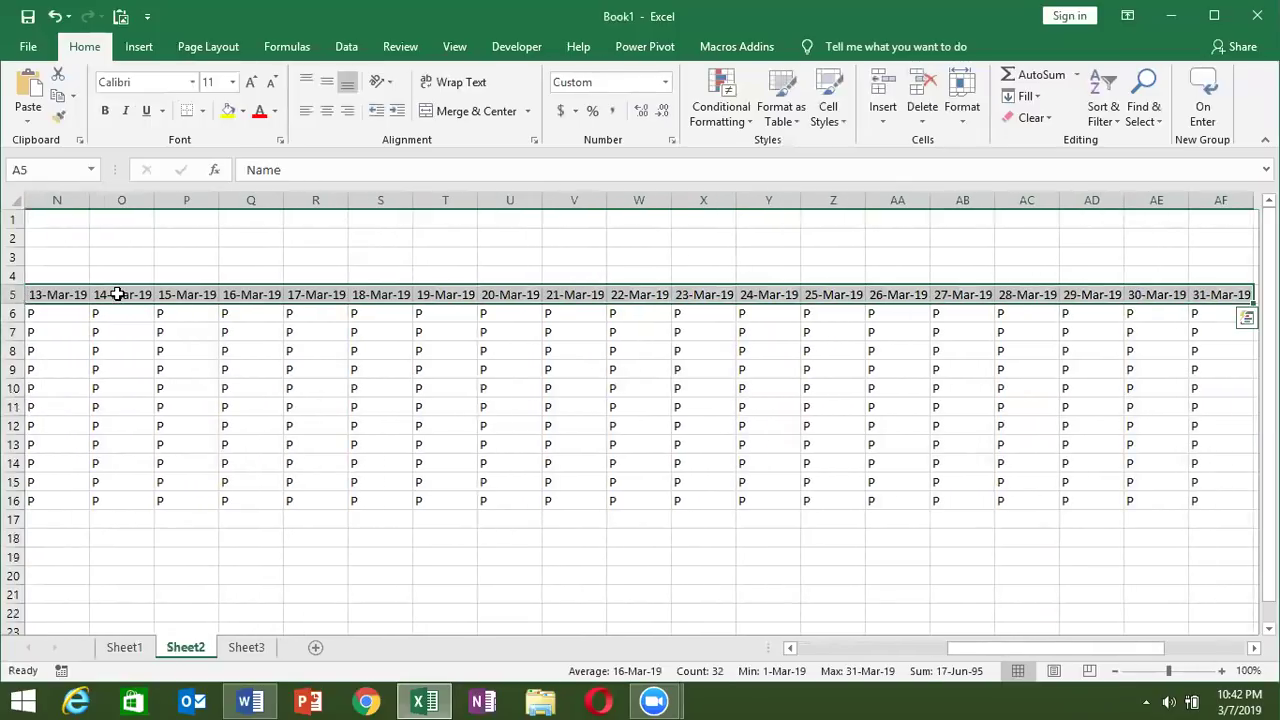
pyautogui.rightClick(117, 294)
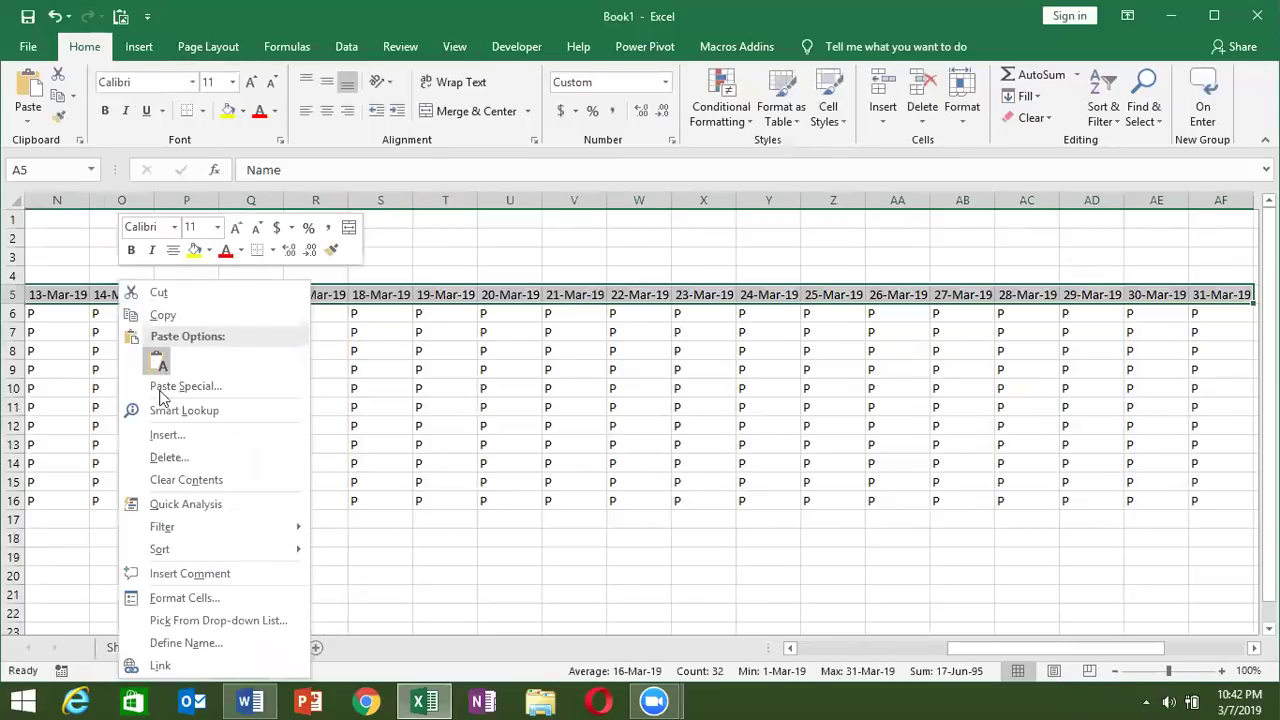
pyautogui.click(174, 598)
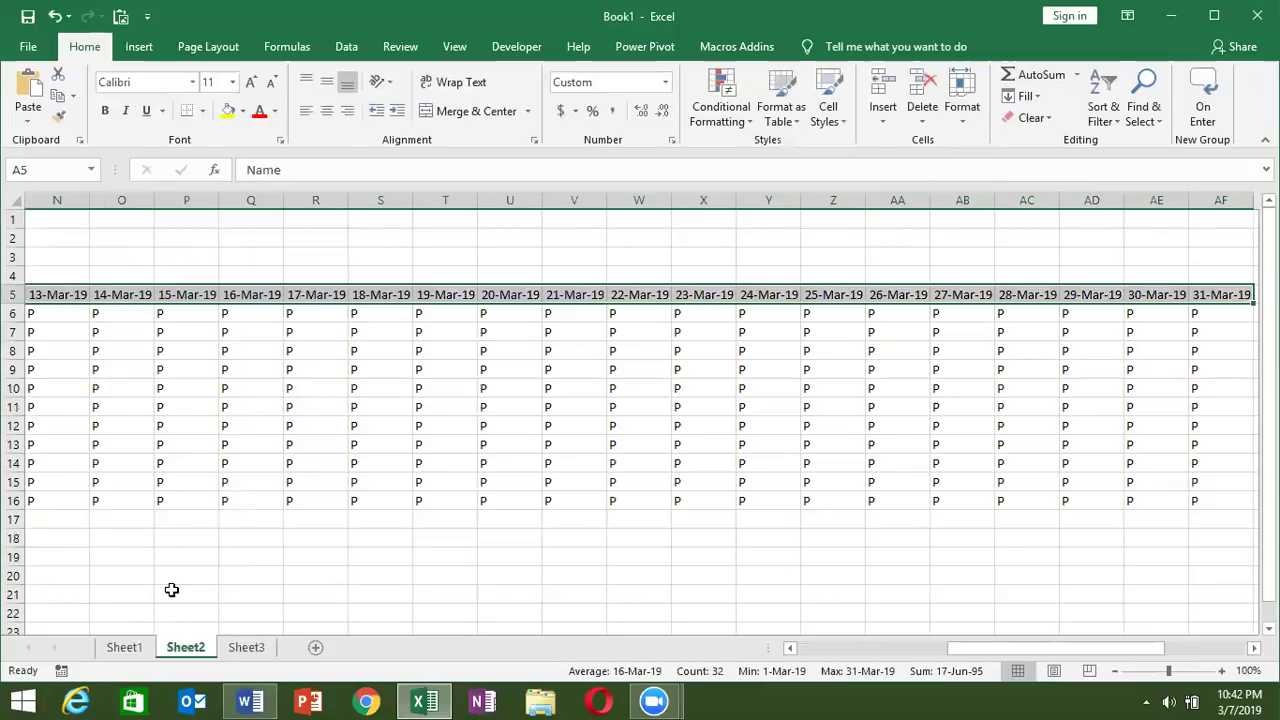
pyautogui.click(390, 86)
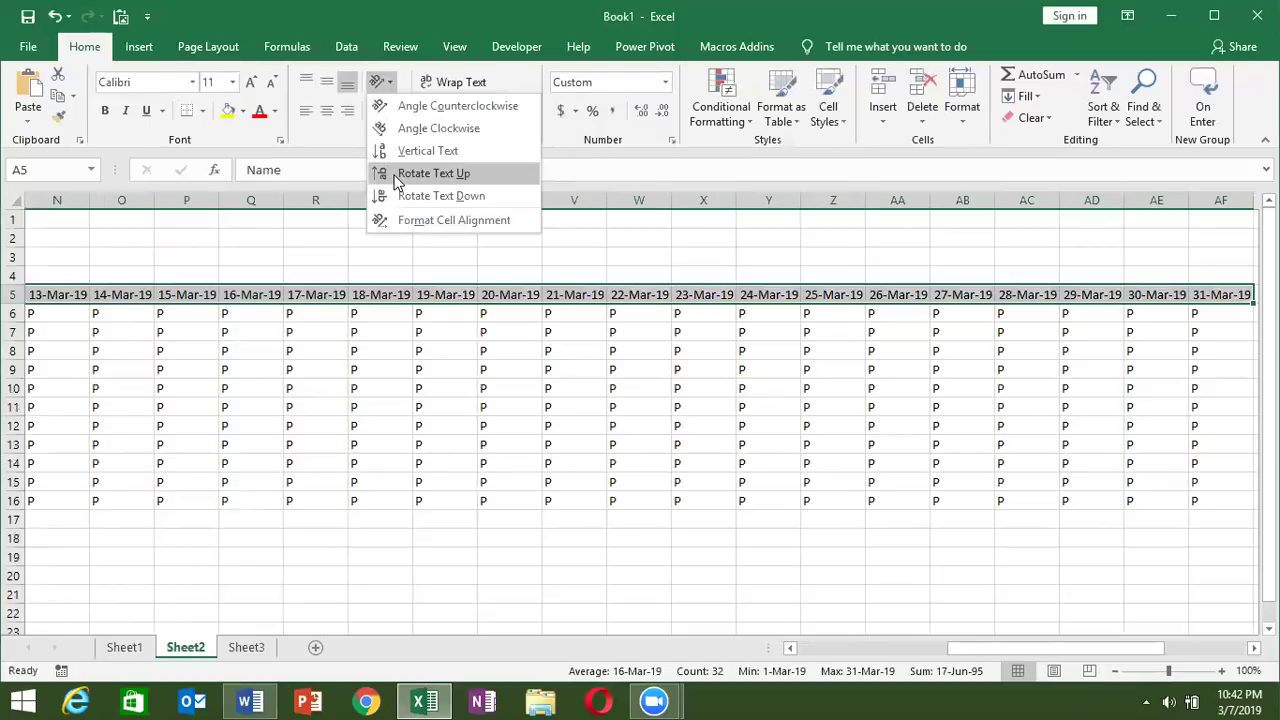
pyautogui.click(433, 174)
pyautogui.click(108, 296)
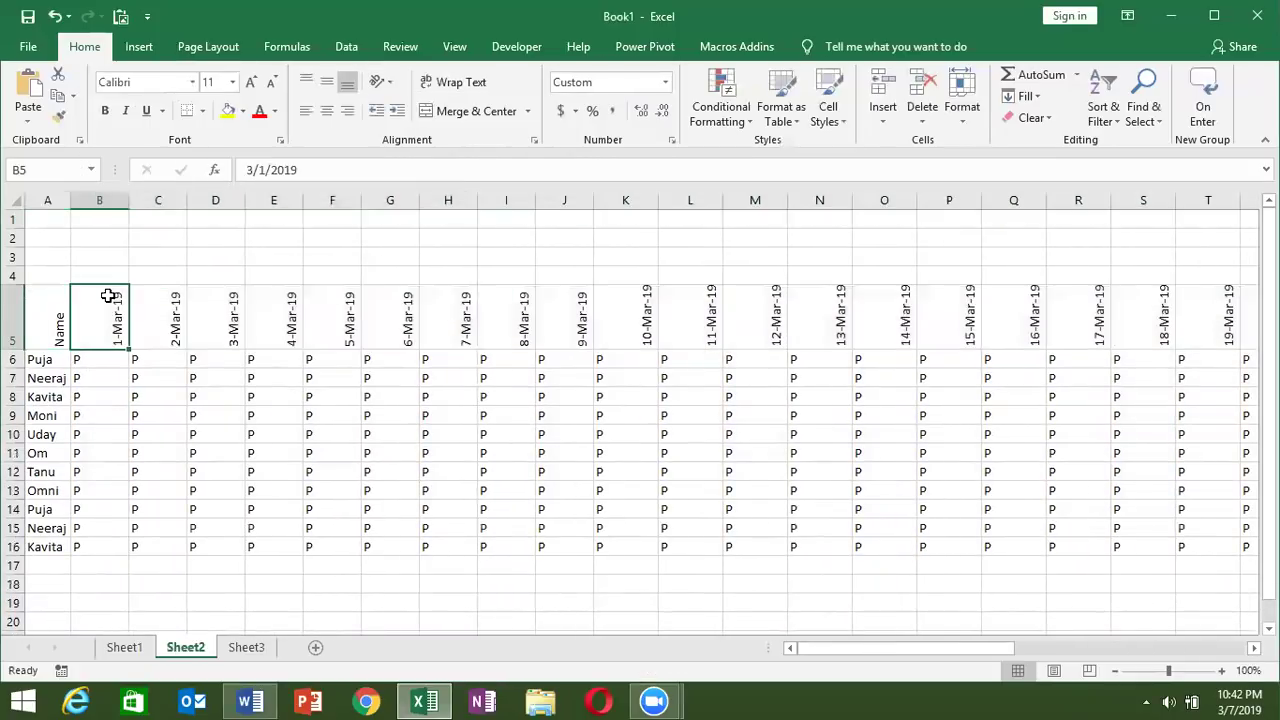
# - Autofit all columns to the rotated dates and move to the empty Sheet3
pyautogui.click(16, 200)
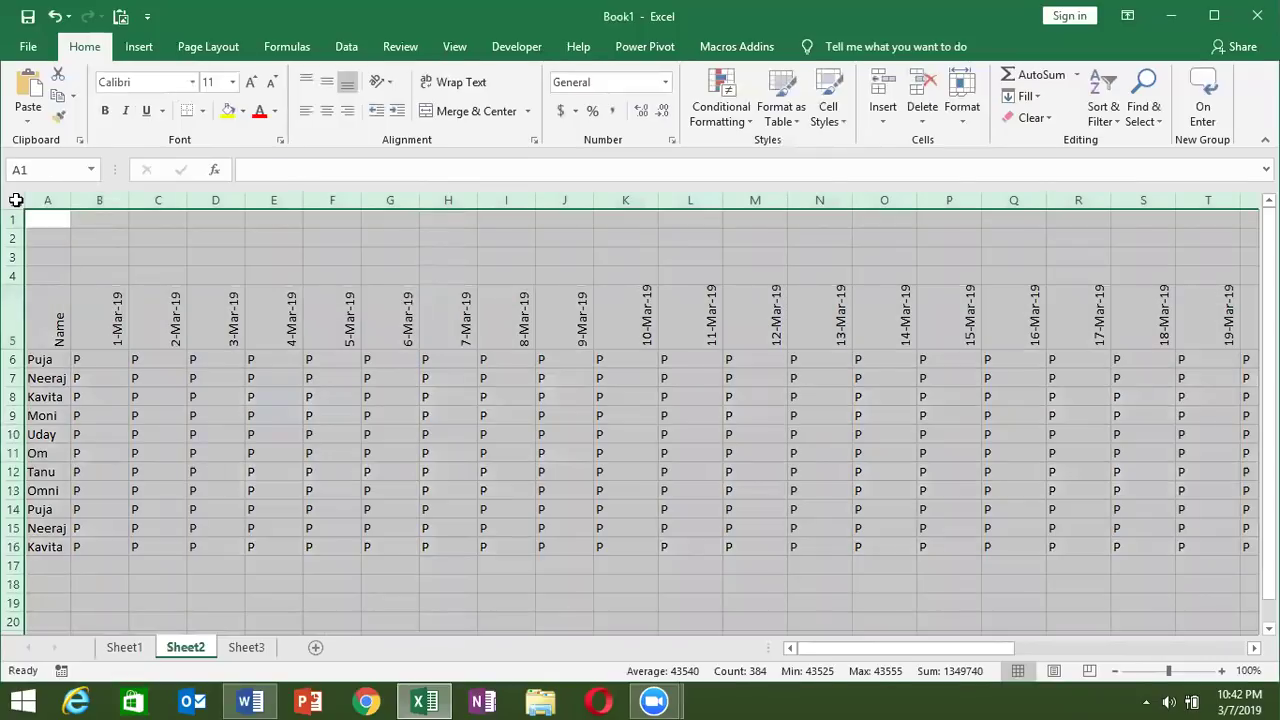
pyautogui.doubleClick(124, 199)
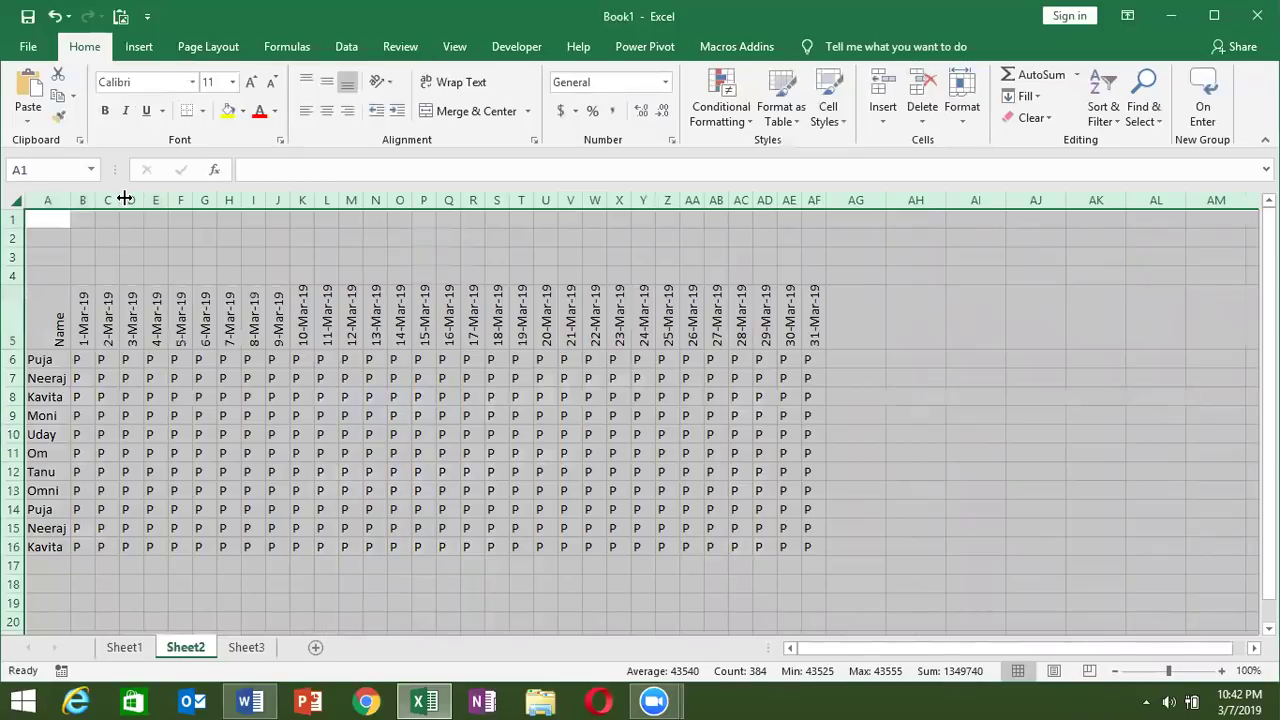
pyautogui.click(135, 322)
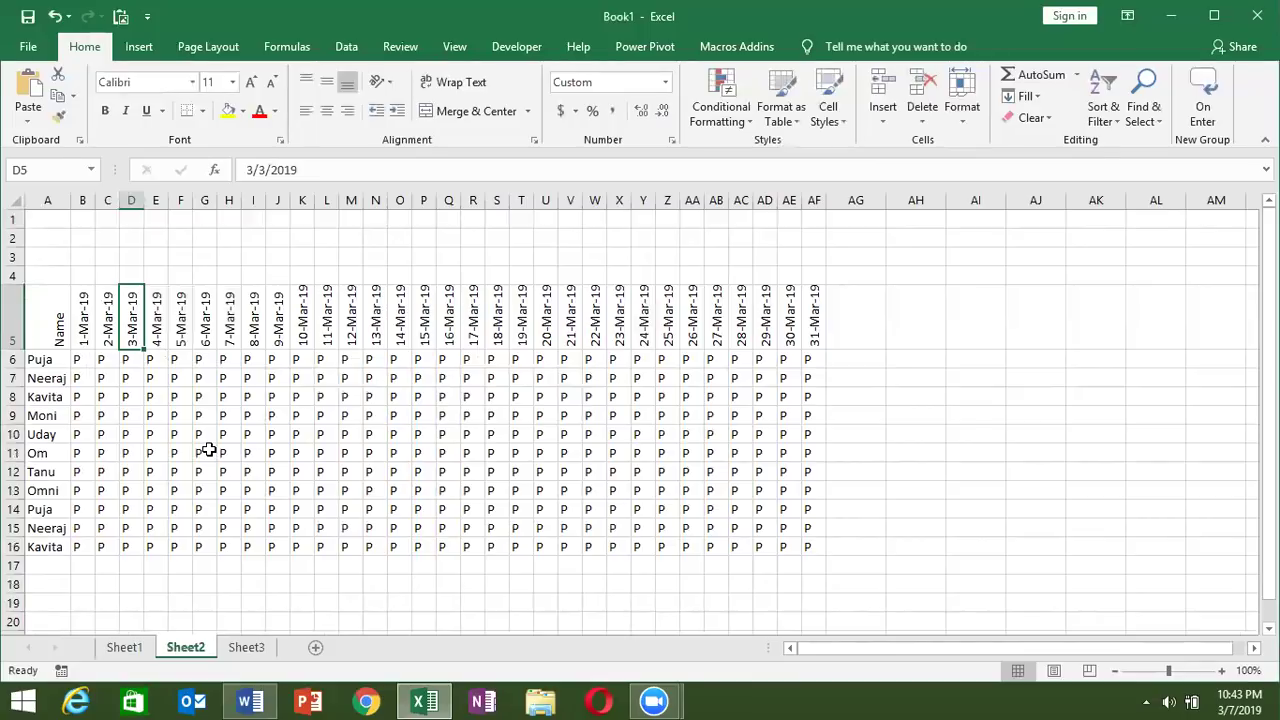
pyautogui.moveTo(250, 702)
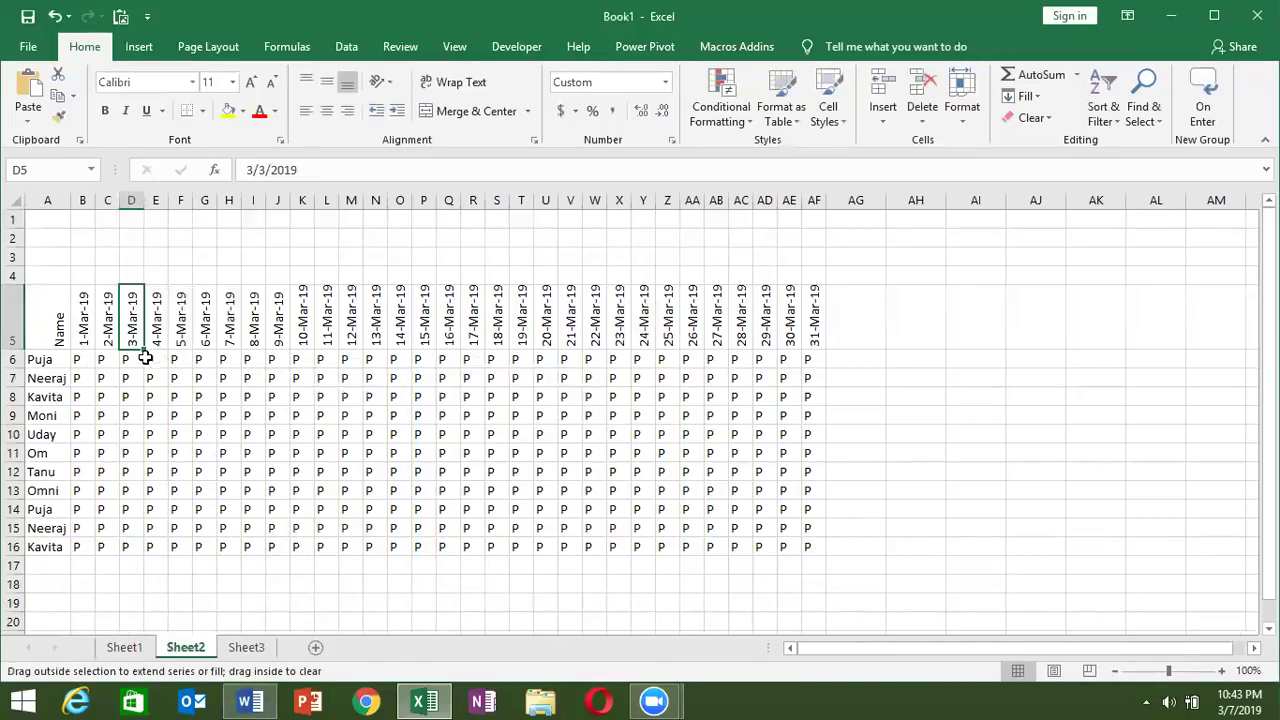
pyautogui.click(240, 648)
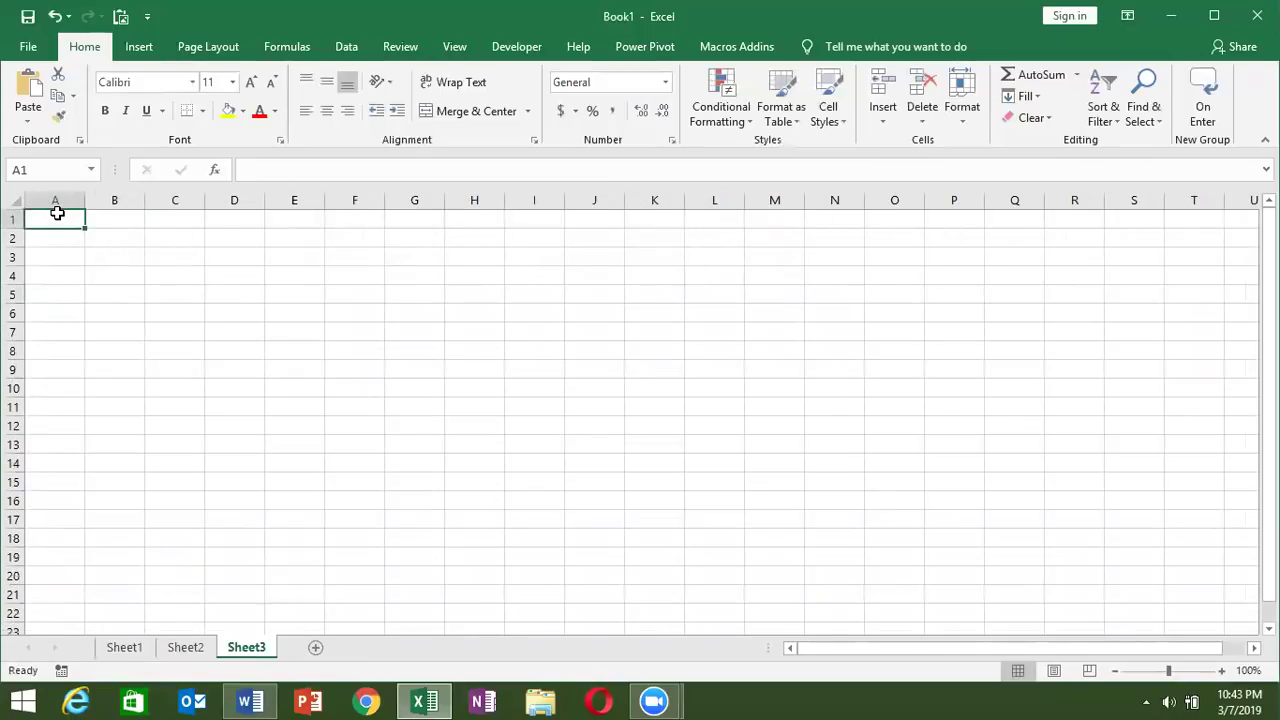
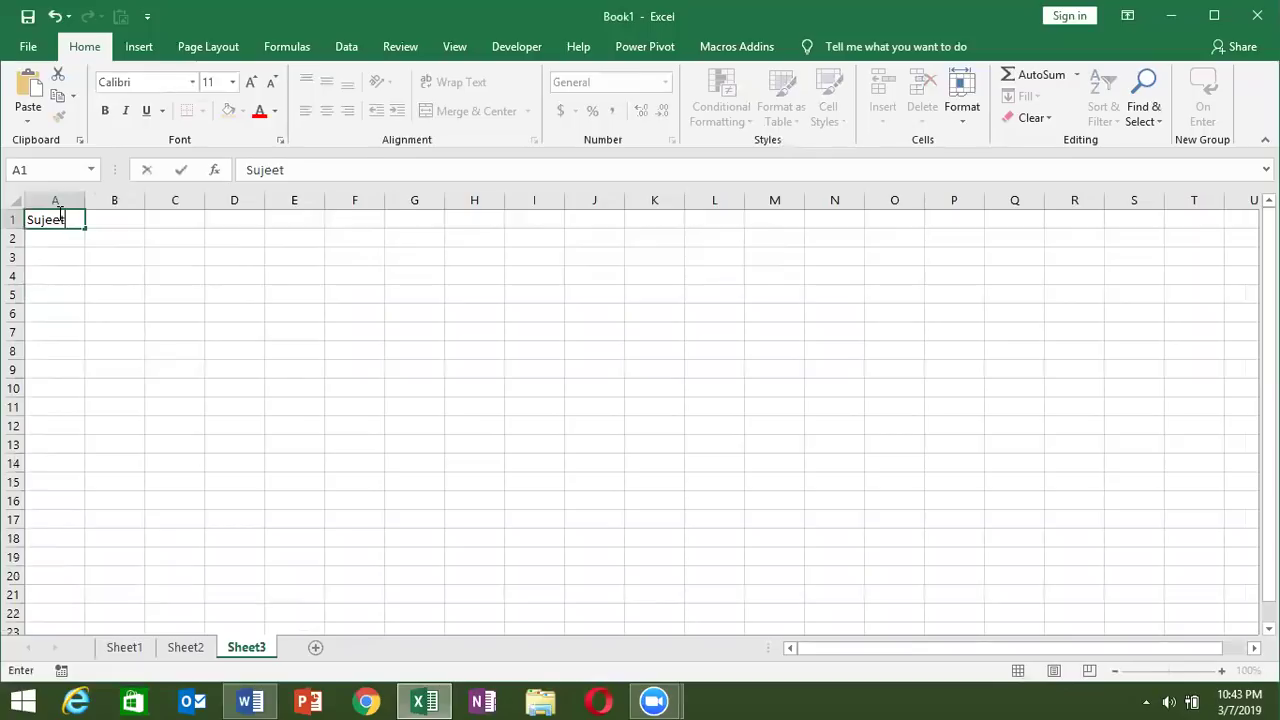
# - Enter a person's full name in A1, then type and clear a test 2 in B1
pyautogui.press('Return')
pyautogui.click(105, 192)
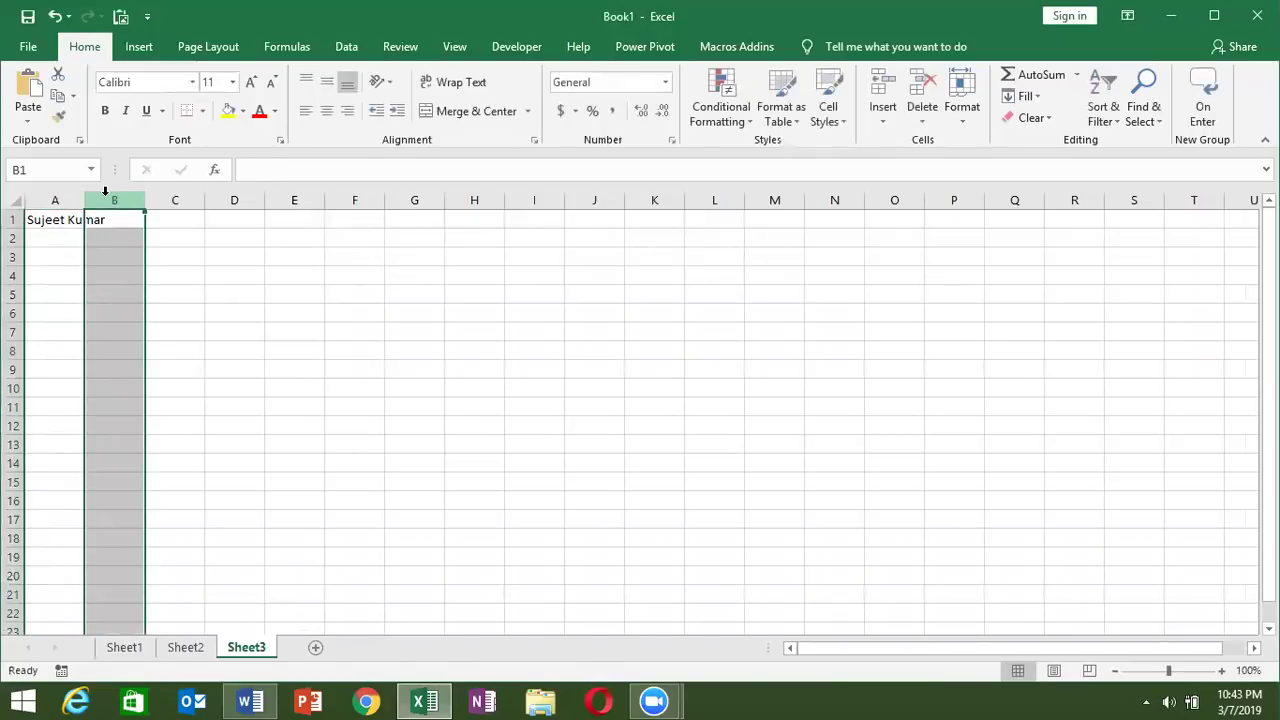
pyautogui.click(94, 229)
pyautogui.click(108, 220)
pyautogui.write('2')
pyautogui.press('Return')
pyautogui.click(110, 220)
pyautogui.press('Delete')
# - Wrap the name in A1 onto two lines instead of widening column A
pyautogui.click(63, 229)
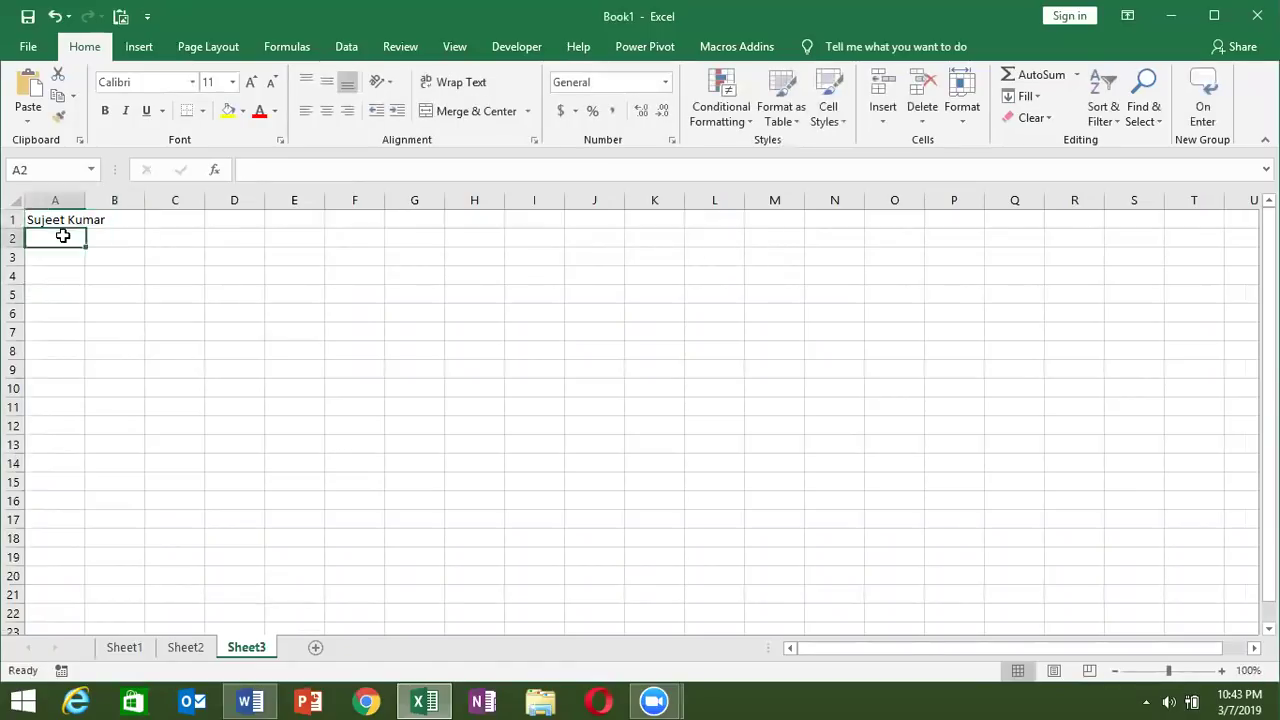
pyautogui.click(66, 200)
pyautogui.doubleClick(84, 200)
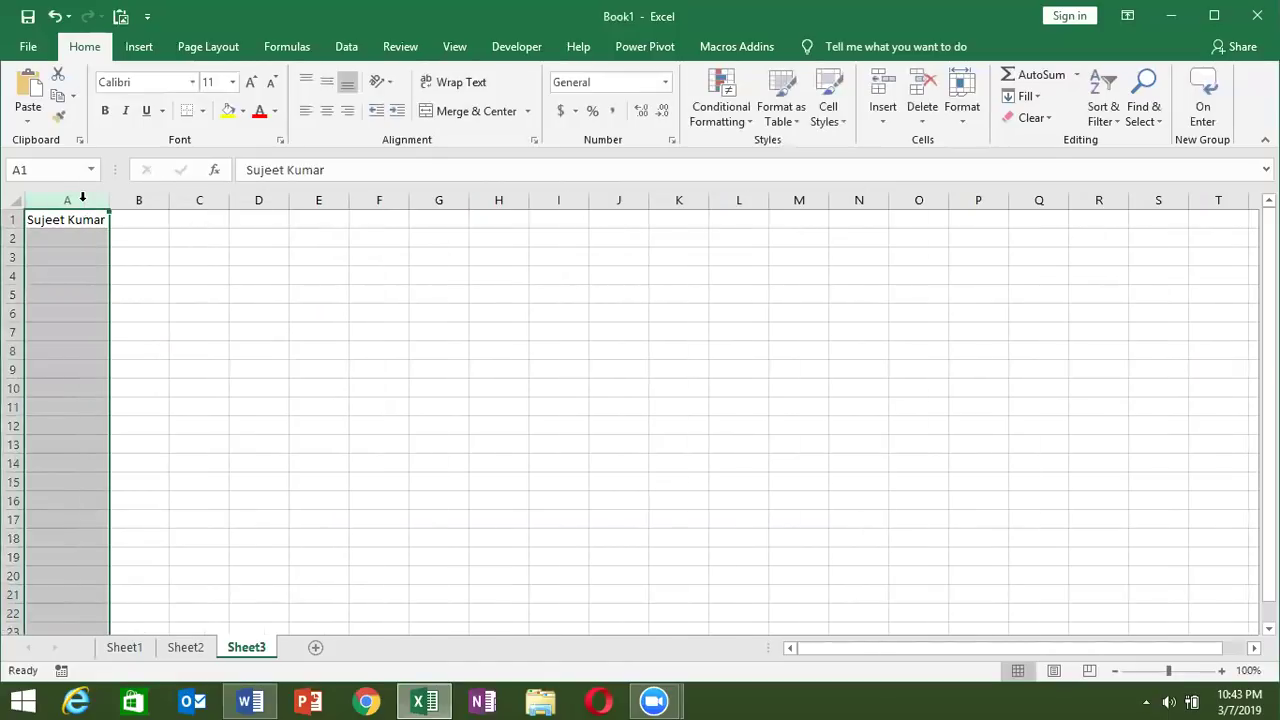
pyautogui.hotkey('ctrl', 'z')
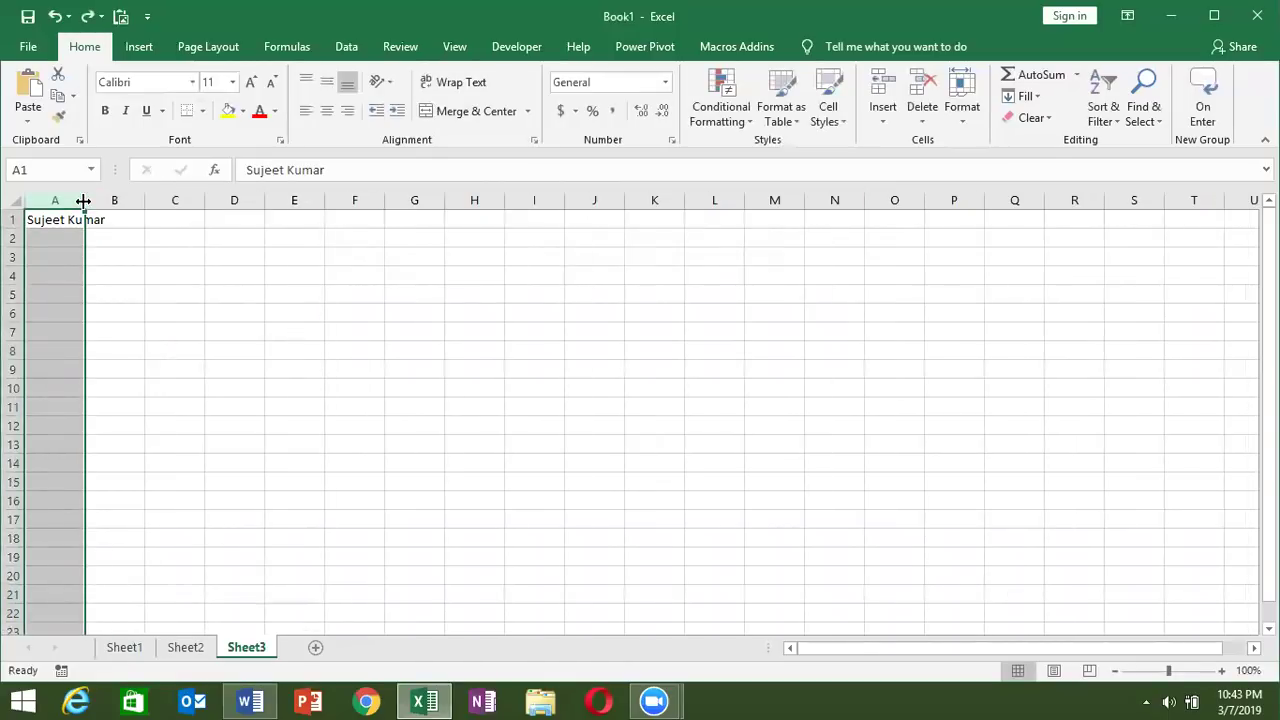
pyautogui.click(78, 219)
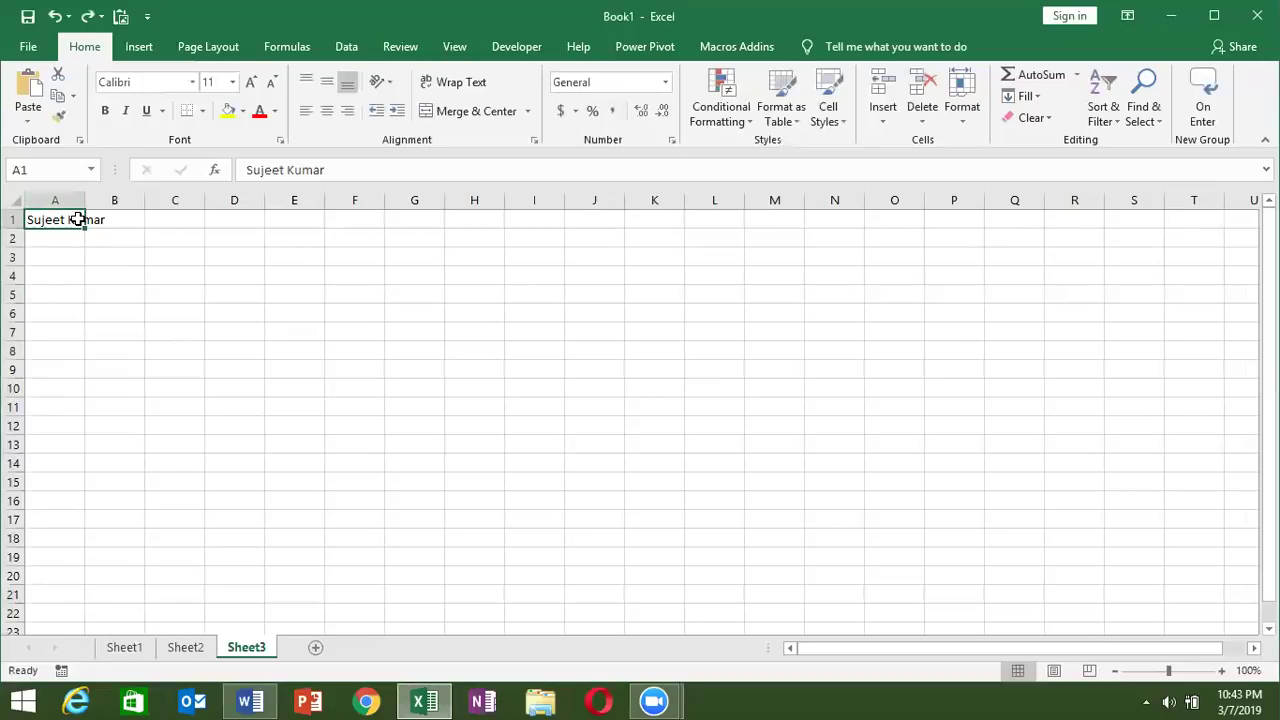
pyautogui.click(452, 86)
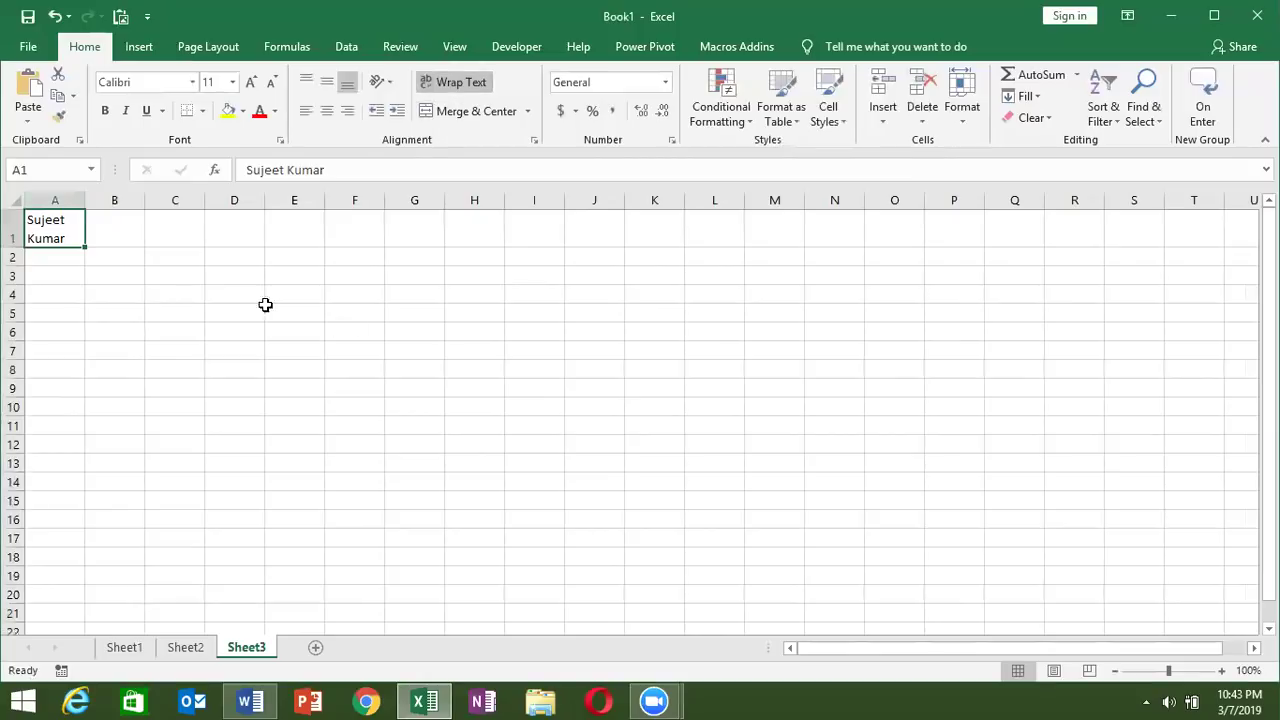
# - Enter 125, 852 and 321 as three lines inside cell D4
pyautogui.click(229, 292)
pyautogui.write('125')
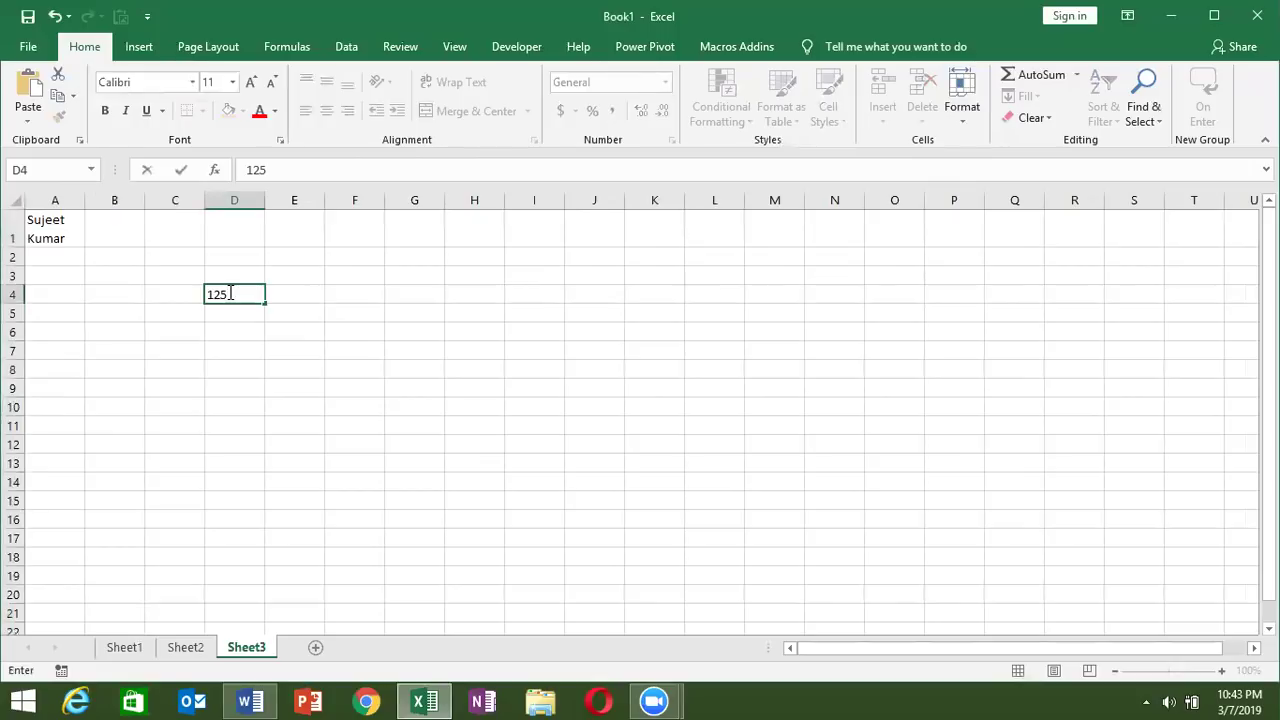
pyautogui.hotkey('alt', 'Return')
pyautogui.write('852')
pyautogui.hotkey('alt', 'Return')
pyautogui.write('321')
pyautogui.press('Return')
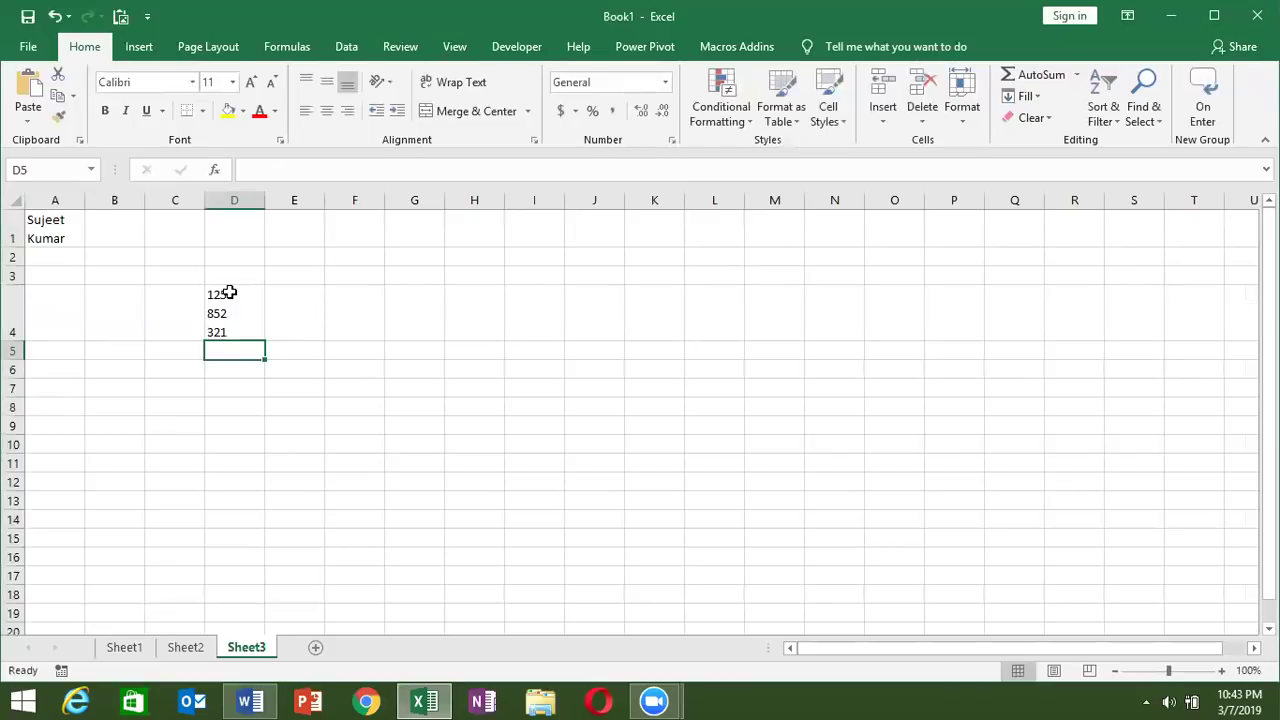
# - Delete the three-line entry from D4 and reselect A1
pyautogui.click(229, 292)
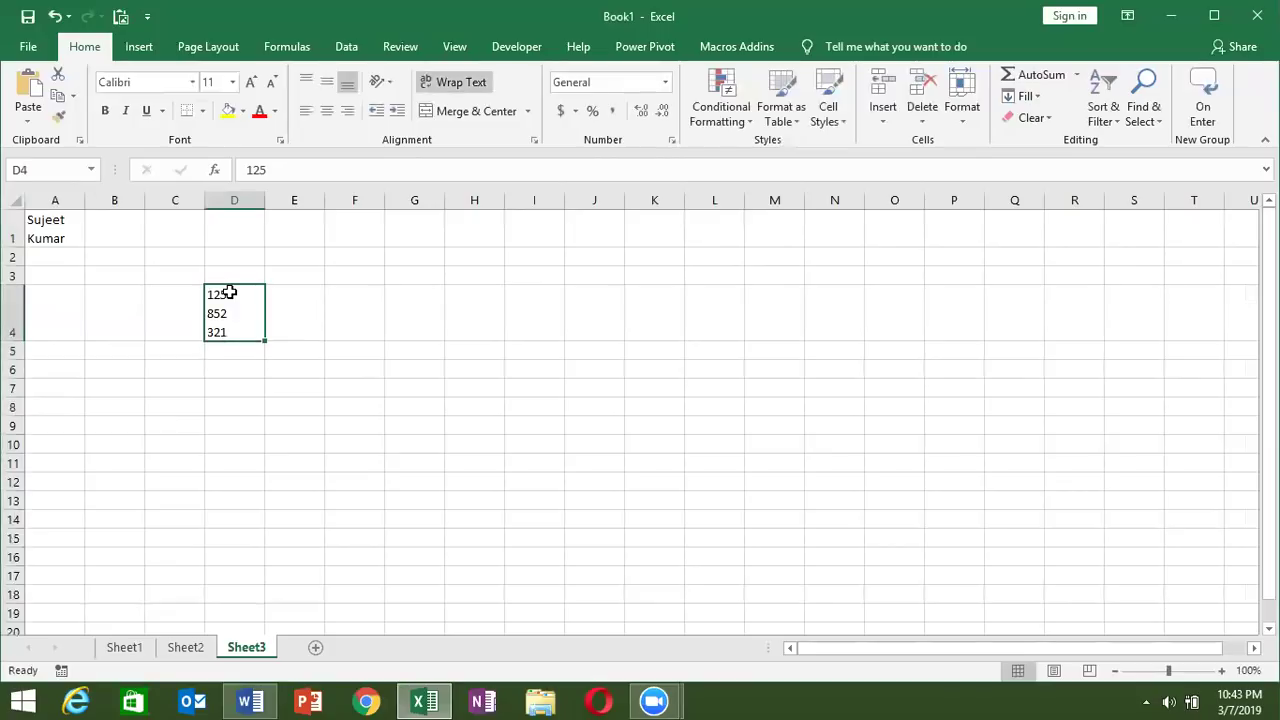
pyautogui.press('Delete')
pyautogui.click(47, 232)
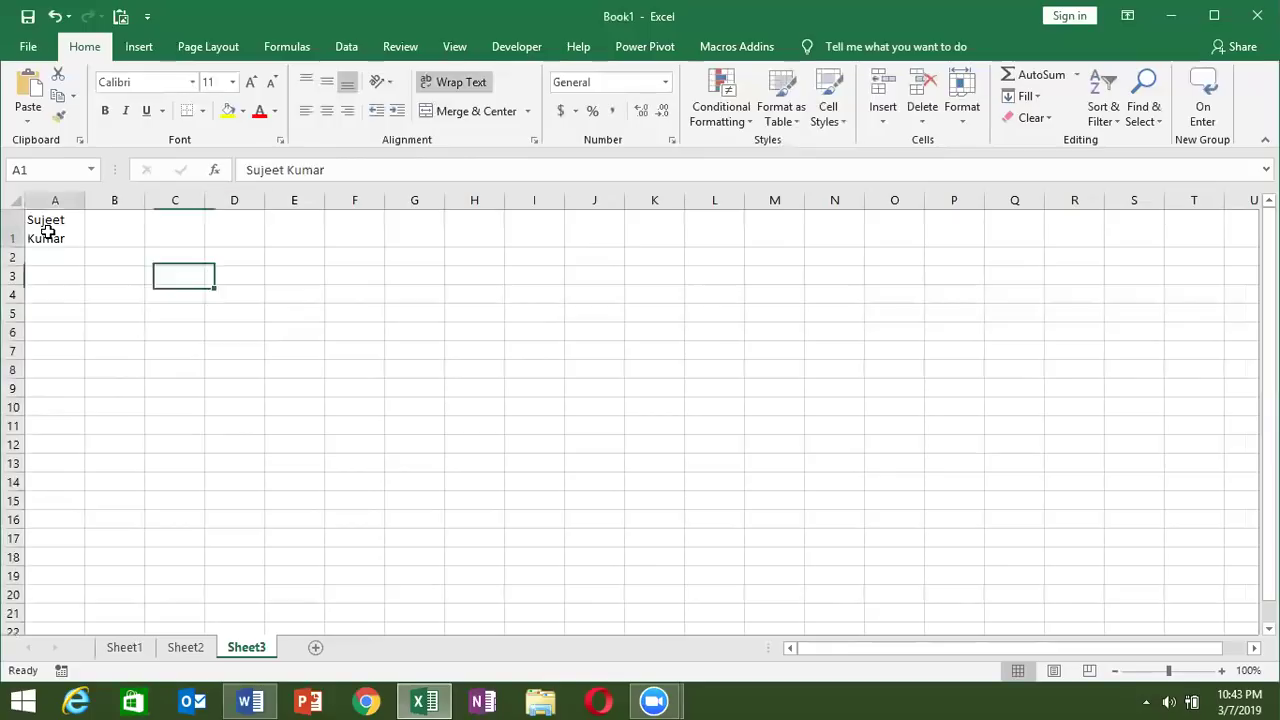
# - Turn off Wrap Text for A1 and enable Shrink to fit in its alignment settings
pyautogui.click(461, 82)
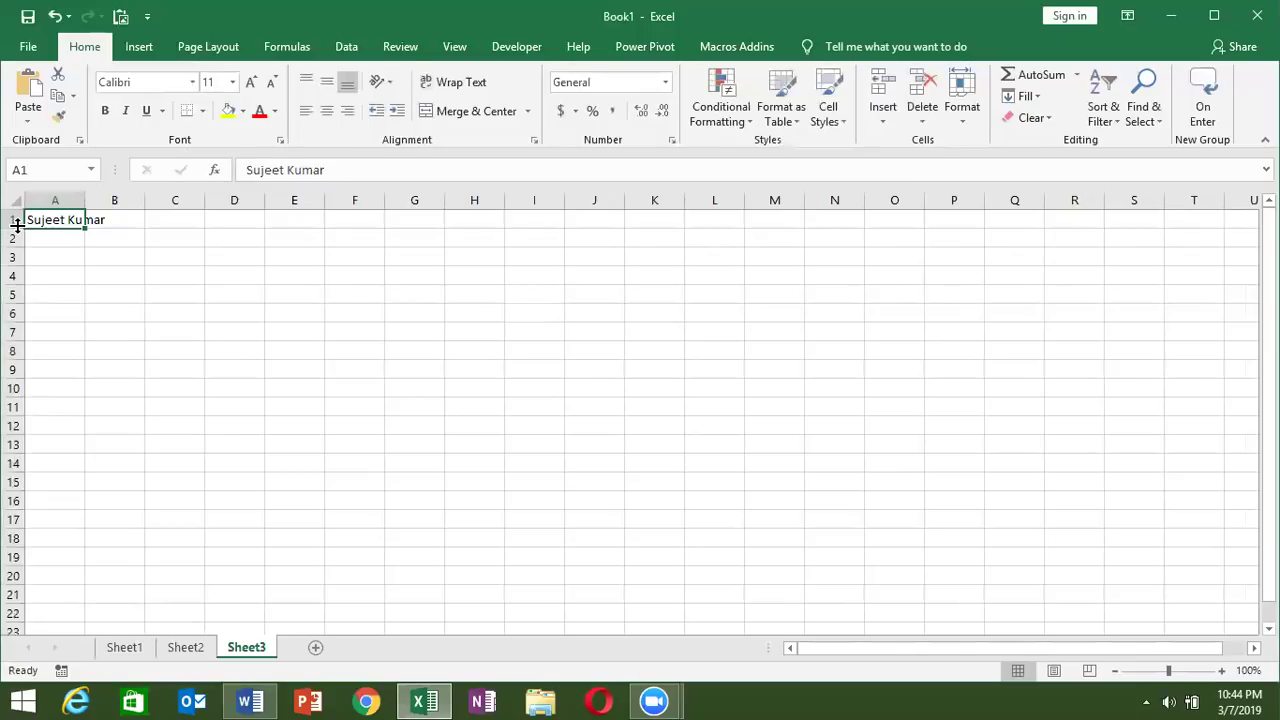
pyautogui.click(672, 139)
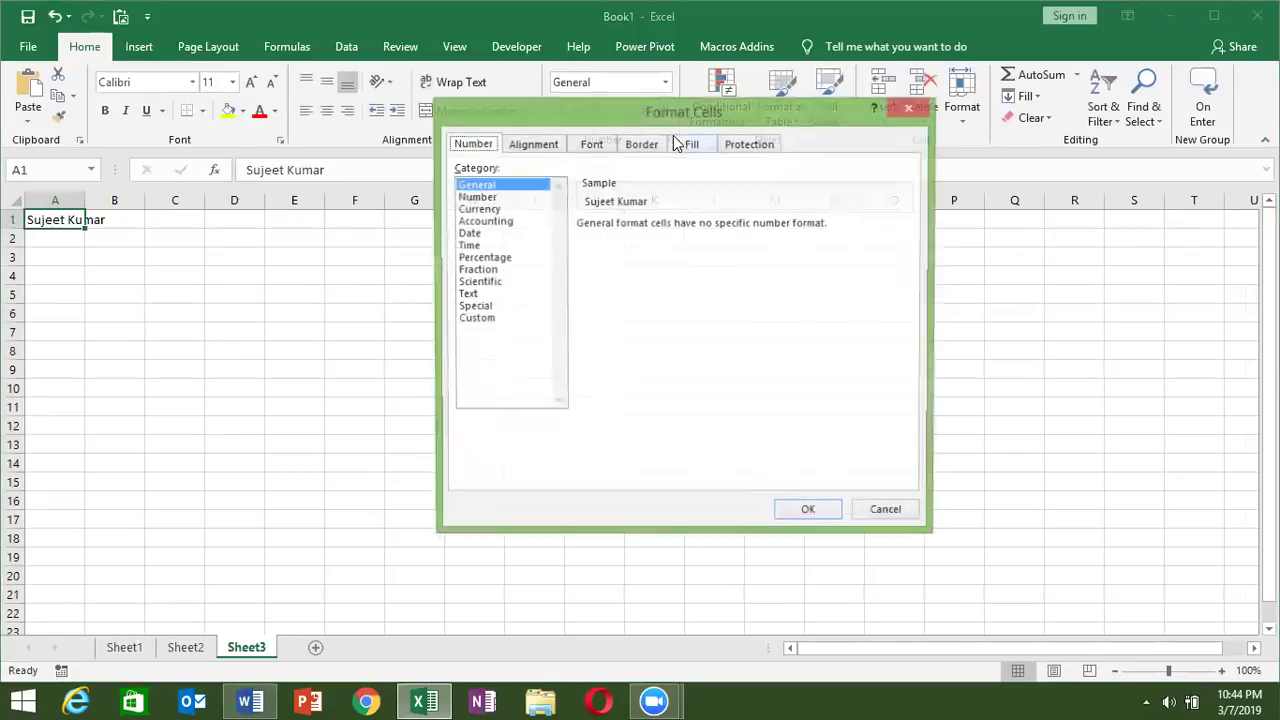
pyautogui.click(556, 148)
pyautogui.click(507, 329)
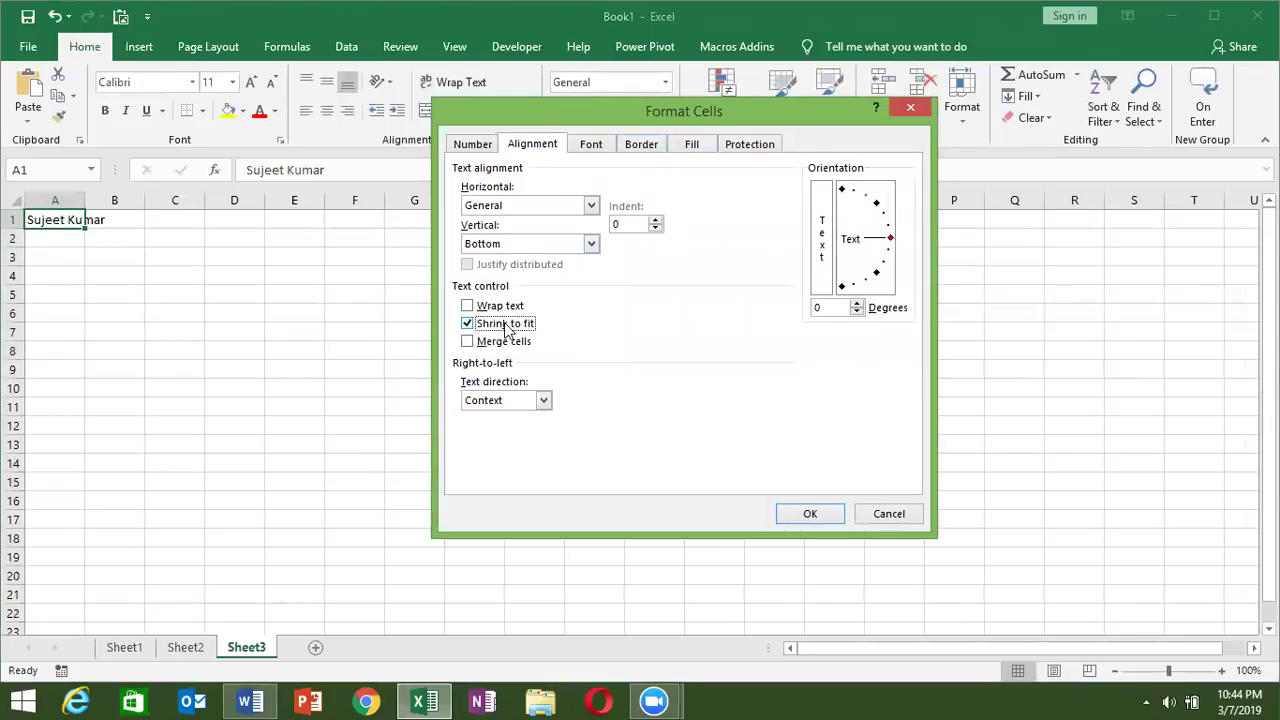
pyautogui.click(810, 513)
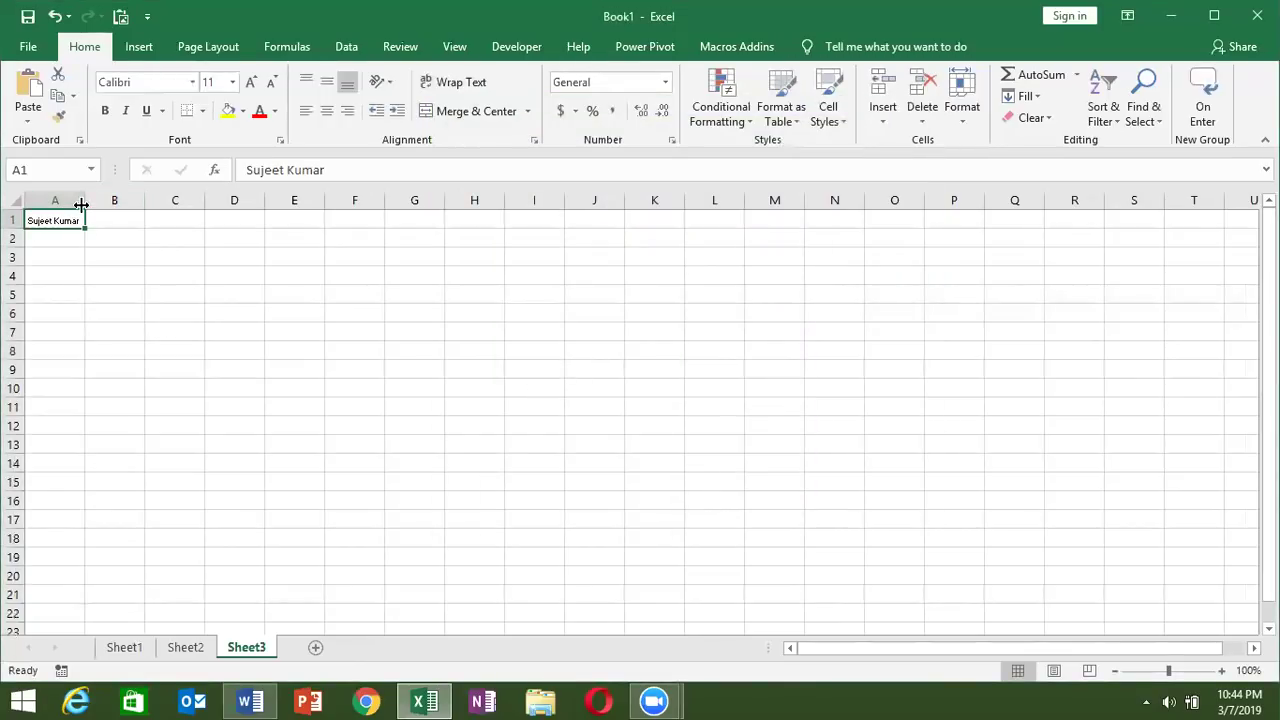
# - Widen column A so the full name fits on one line
pyautogui.moveTo(85, 201)
pyautogui.mouseDown()
pyautogui.moveTo(122, 203)
pyautogui.moveTo(96, 197)
pyautogui.moveTo(109, 204)
pyautogui.mouseUp()
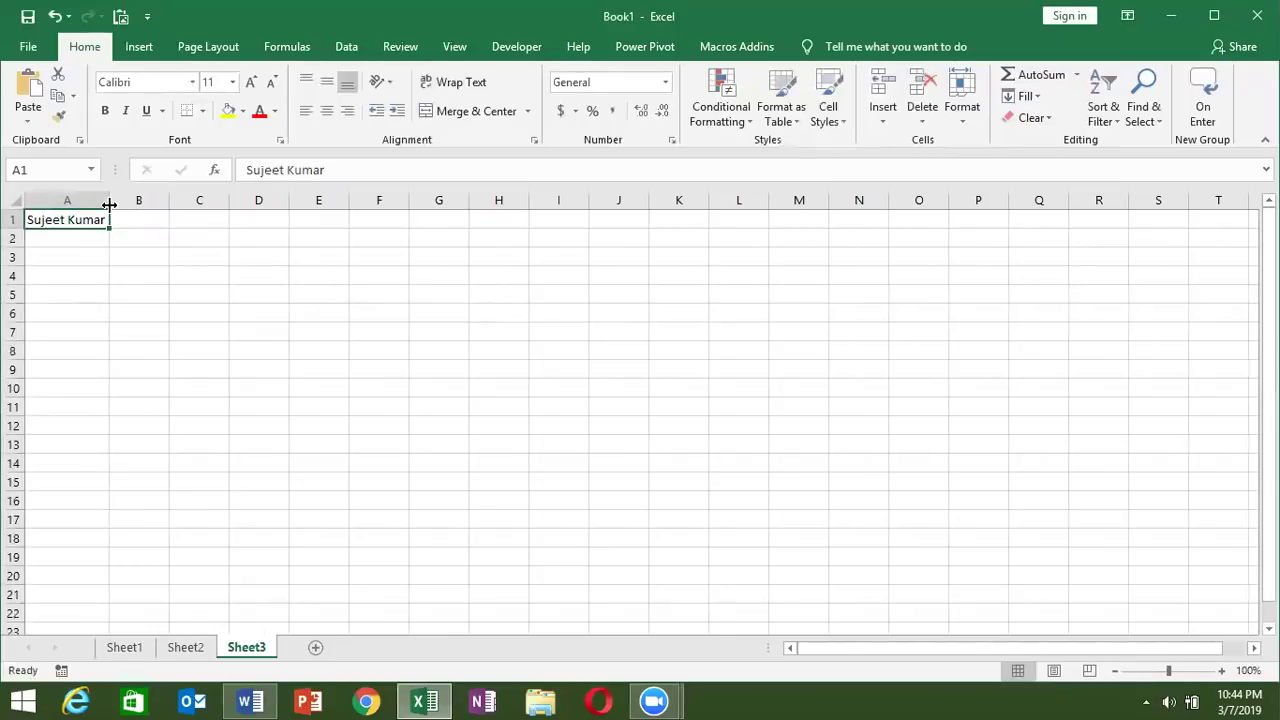
pyautogui.moveTo(109, 204); pyautogui.dragTo(110, 203)
pyautogui.moveTo(110, 203); pyautogui.dragTo(146, 280)
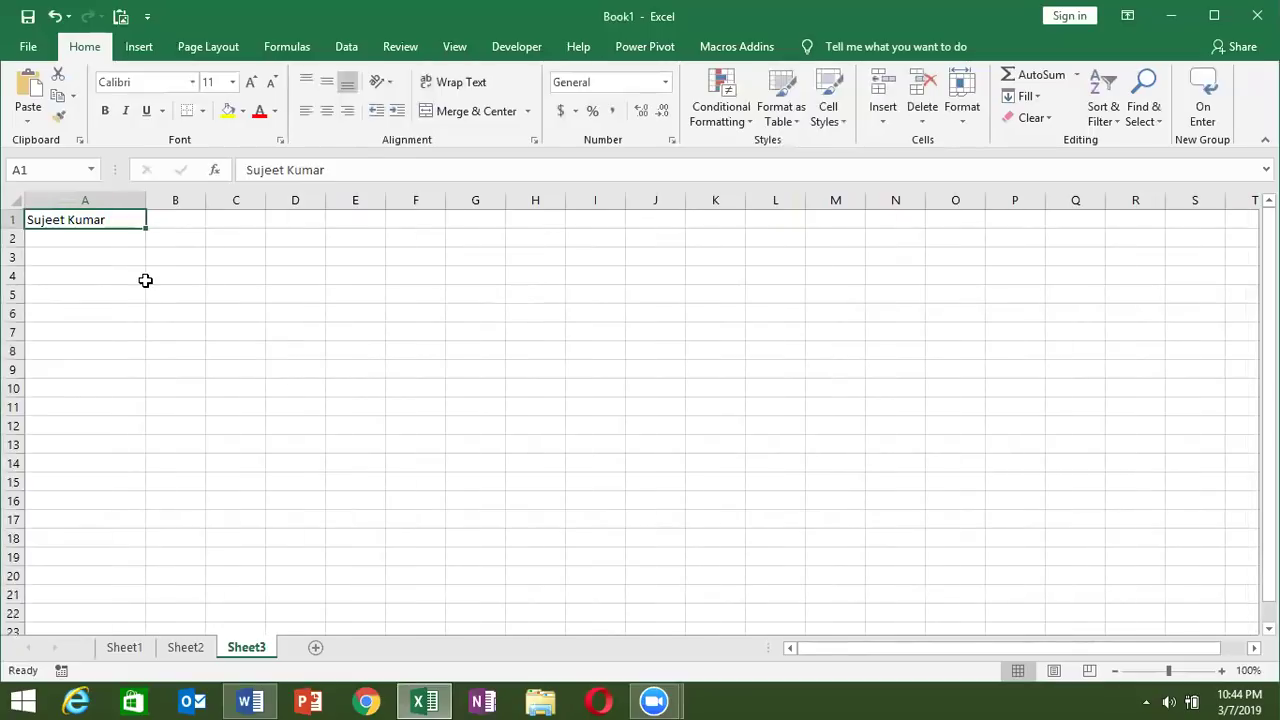
# - Undo the column A widening and merge E3:J13 with Merge & Center, then Merge Across
pyautogui.hotkey('ctrl', 'z')
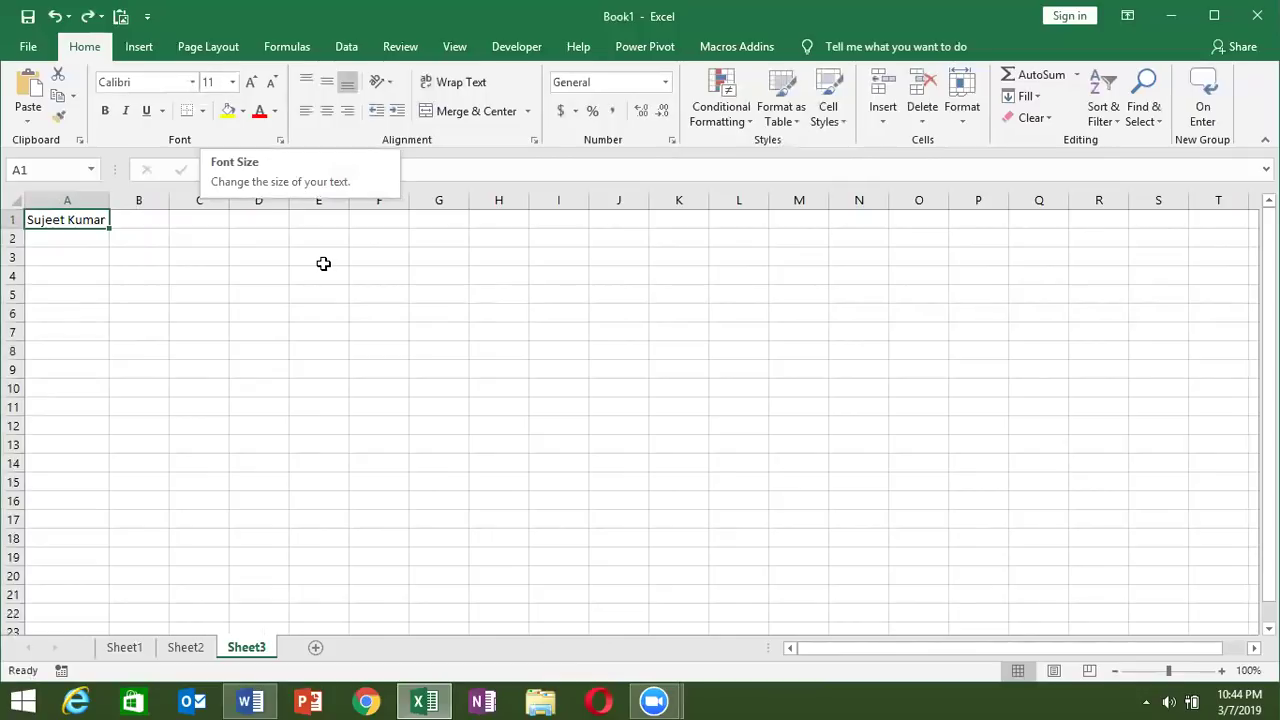
pyautogui.moveTo(323, 260); pyautogui.dragTo(614, 446)
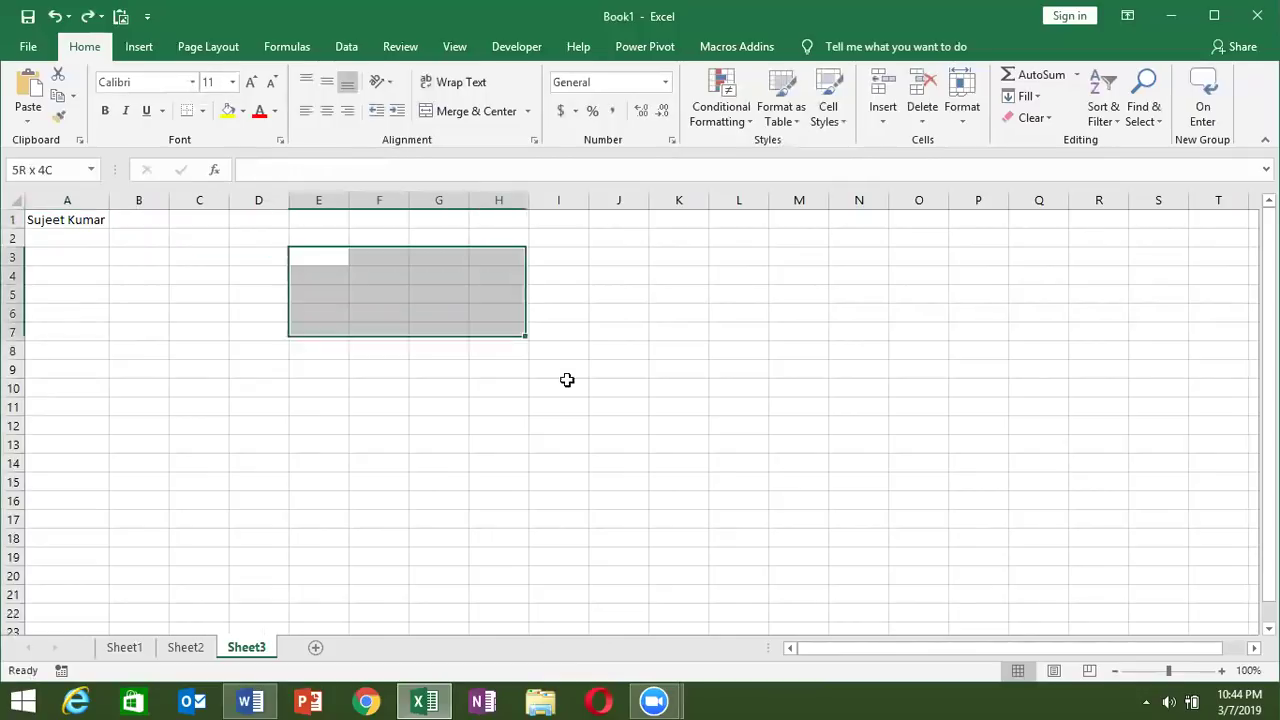
pyautogui.click(475, 113)
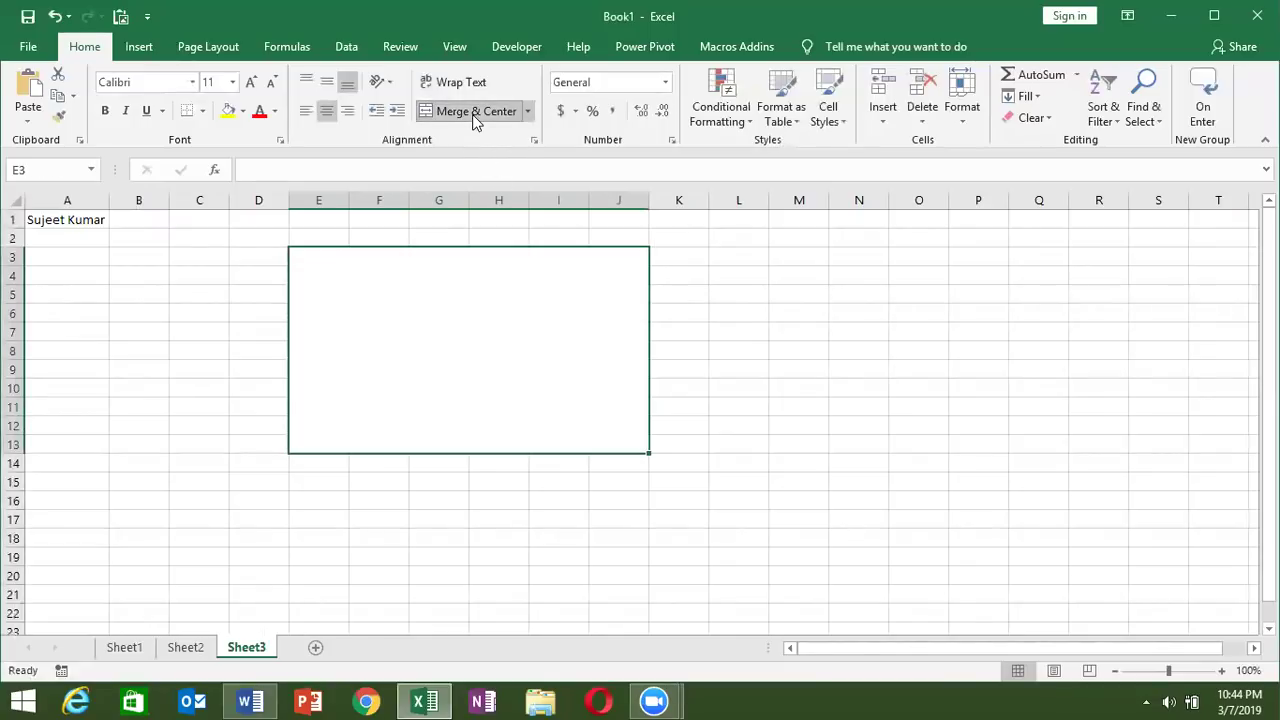
pyautogui.click(528, 112)
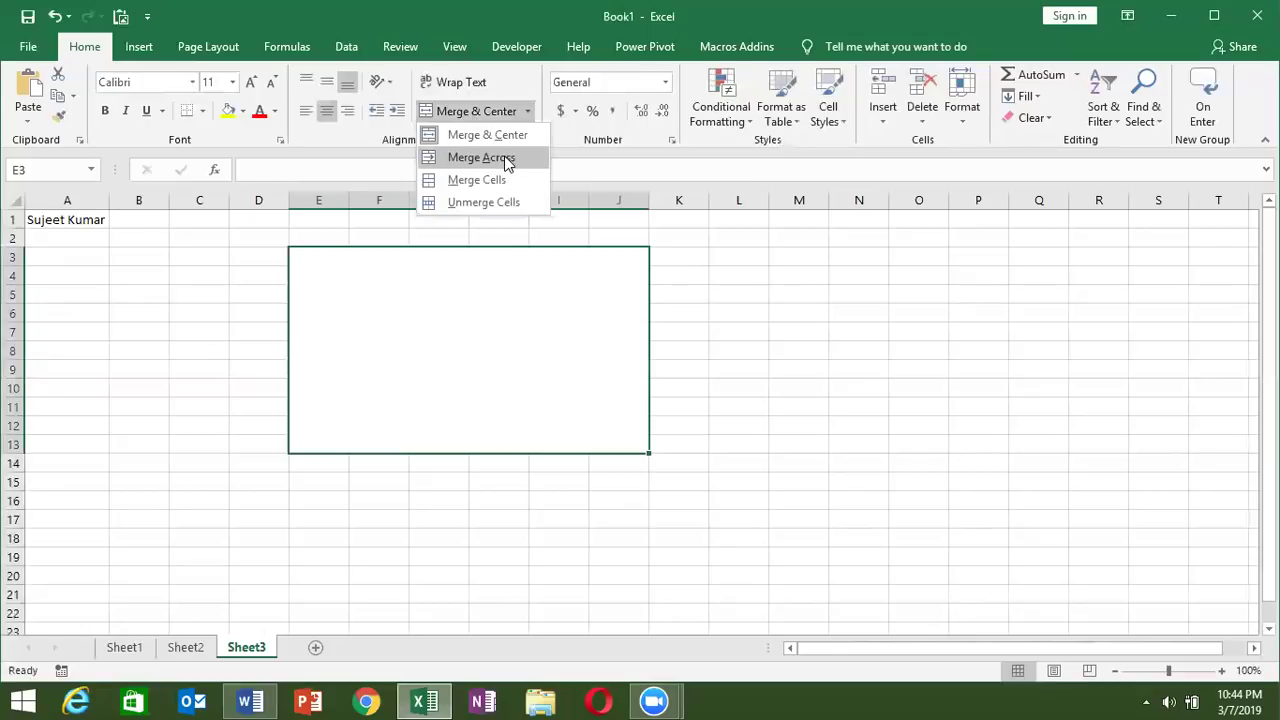
pyautogui.click(507, 159)
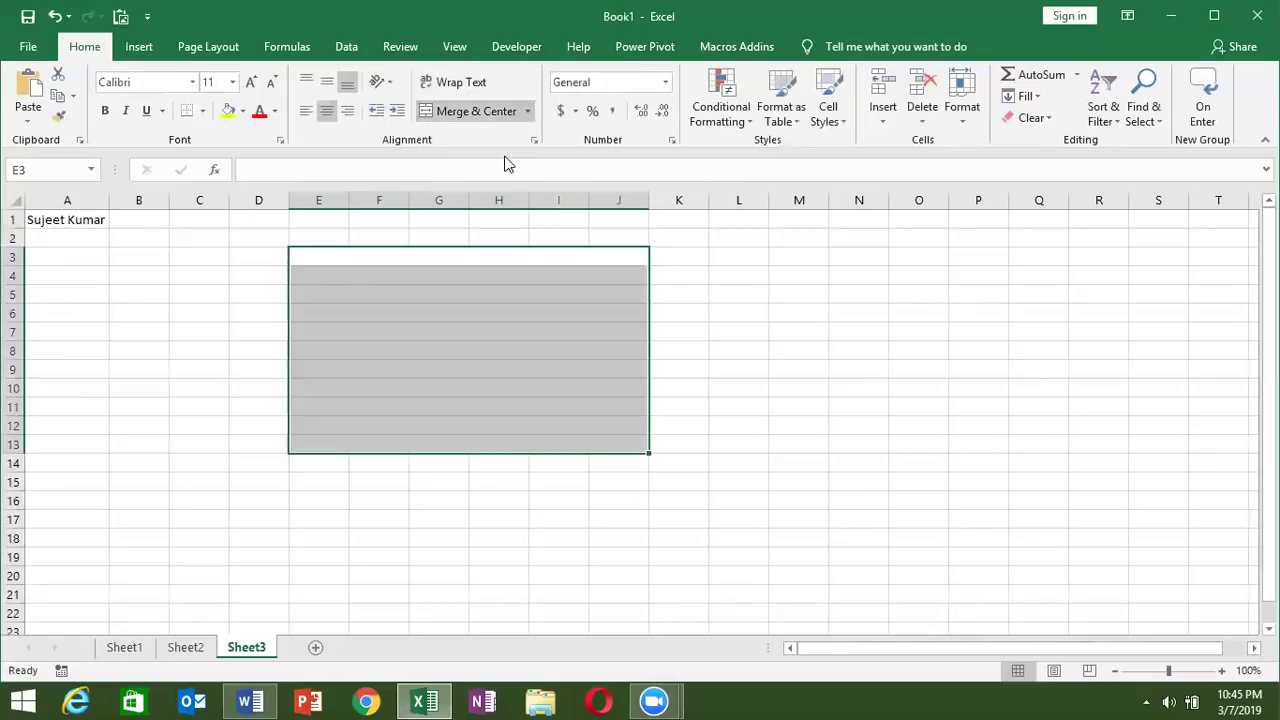
# - Undo the E3:J13 merge and open the number format settings for cell F3
pyautogui.click(447, 256)
pyautogui.click(447, 256)
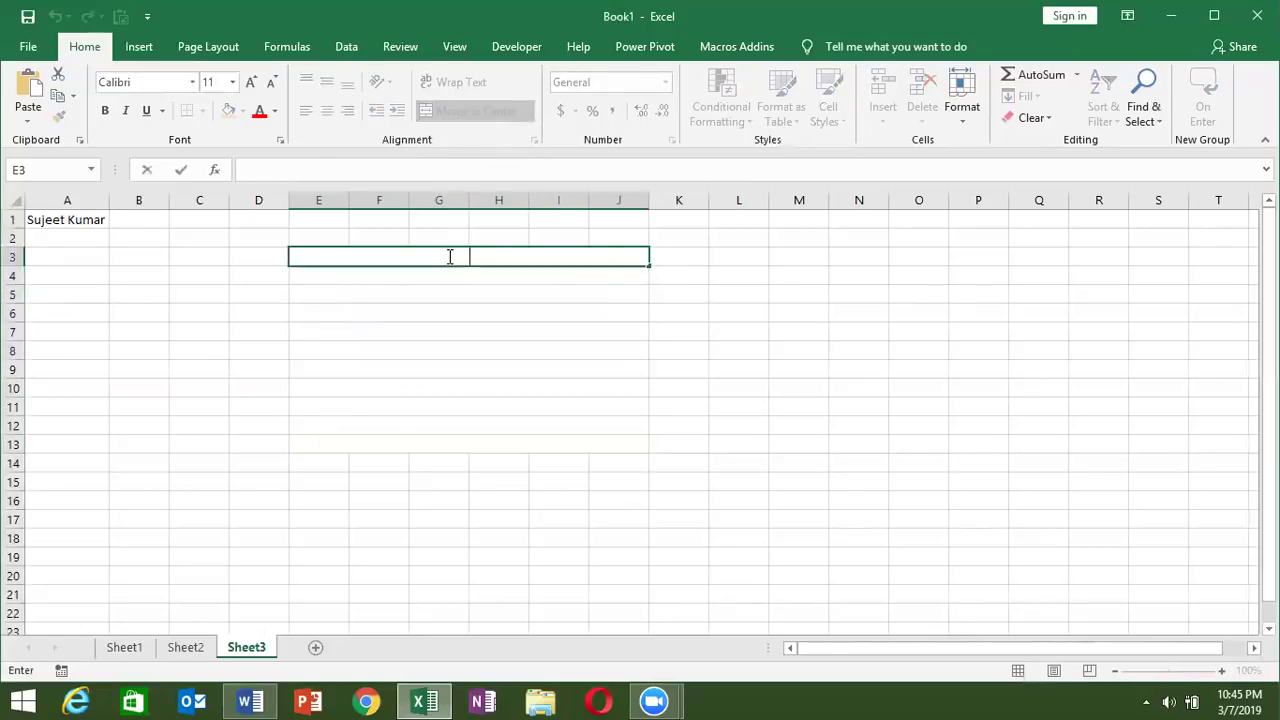
pyautogui.press('Down')
pyautogui.press('Down')
pyautogui.press('Down')
pyautogui.press('Down')
pyautogui.press('Down')
pyautogui.press('Down')
pyautogui.press('Down')
pyautogui.press('Down')
pyautogui.press('Down')
pyautogui.press('Down')
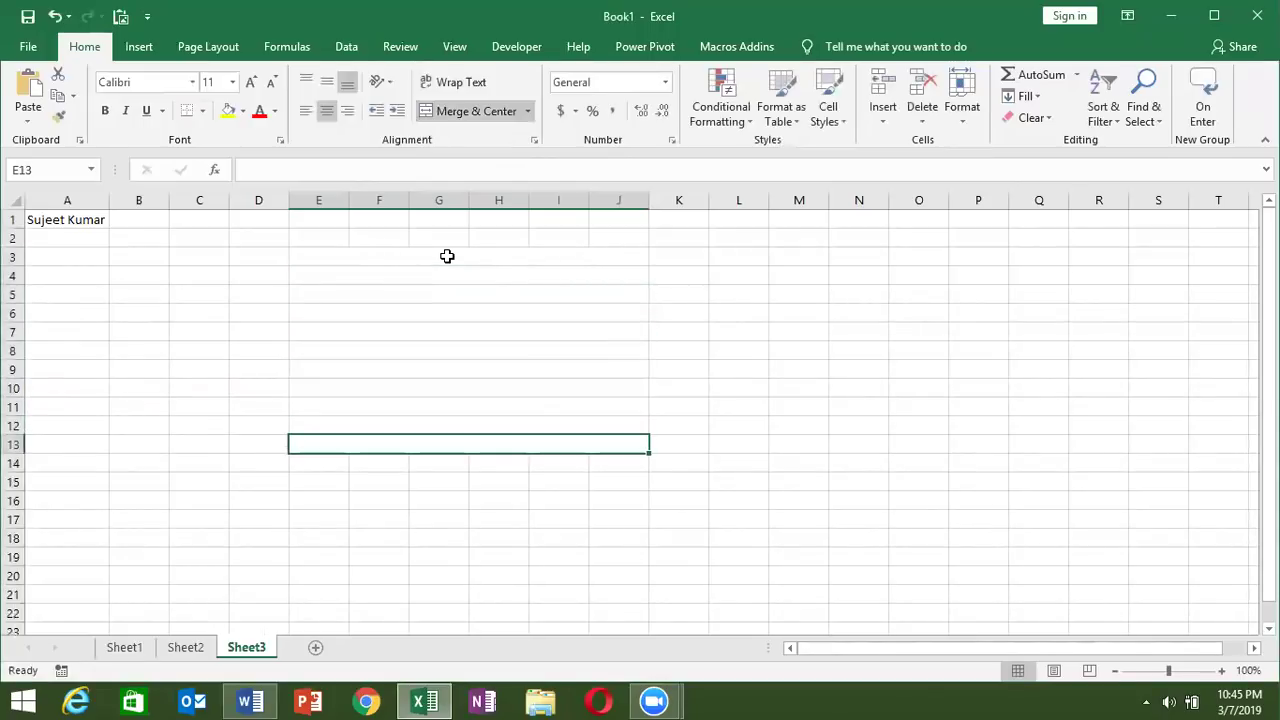
pyautogui.click(447, 256)
pyautogui.hotkey('shift', 'Down')
pyautogui.hotkey('shift', 'Down')
pyautogui.hotkey('shift', 'Down')
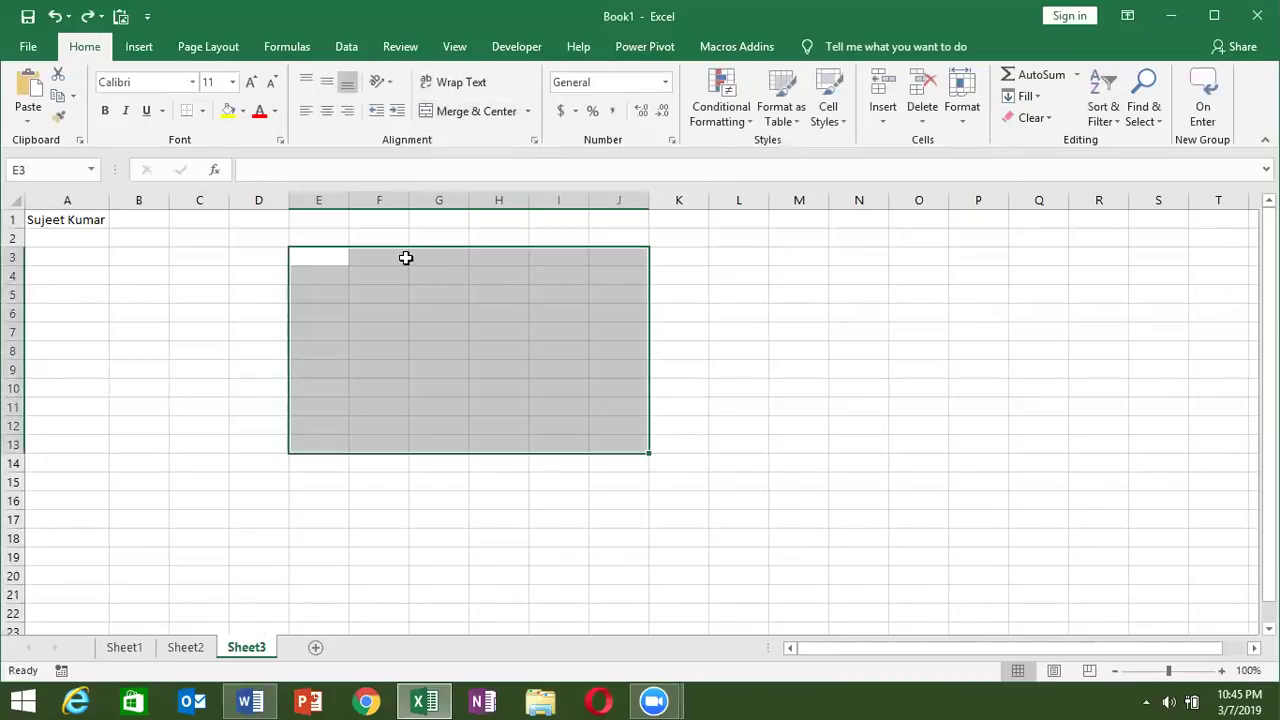
pyautogui.click(404, 257)
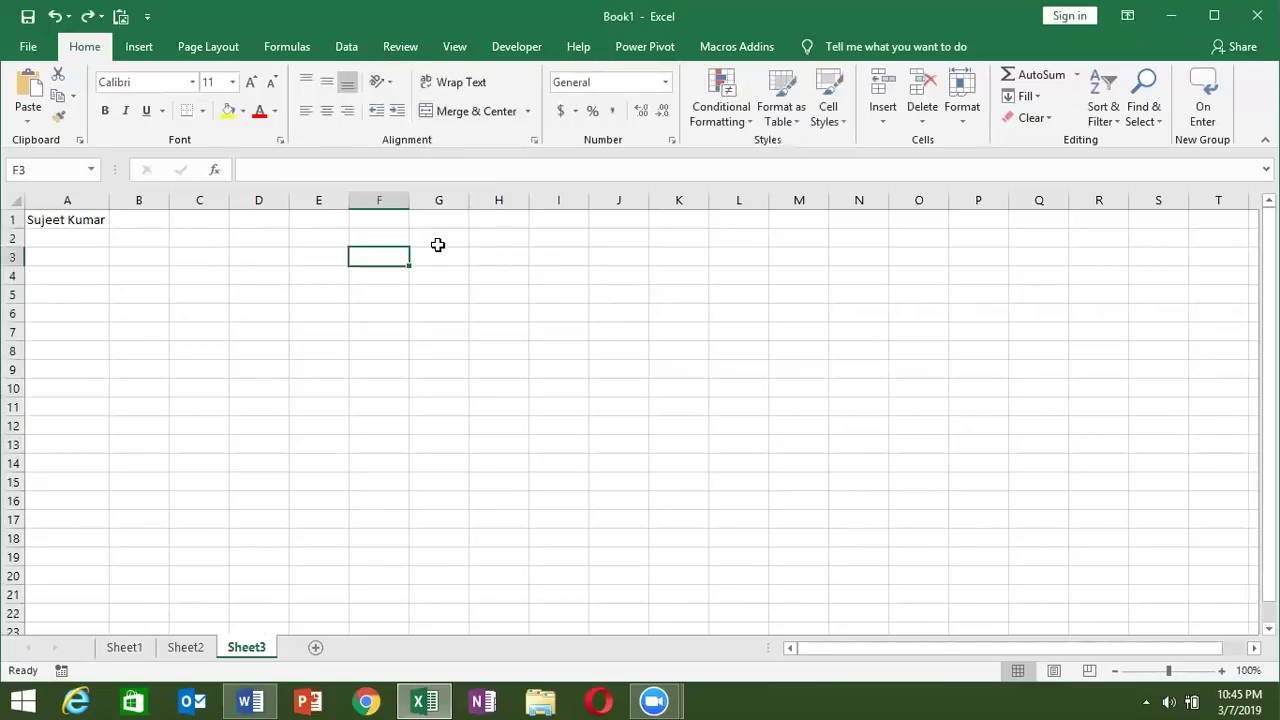
pyautogui.click(672, 139)
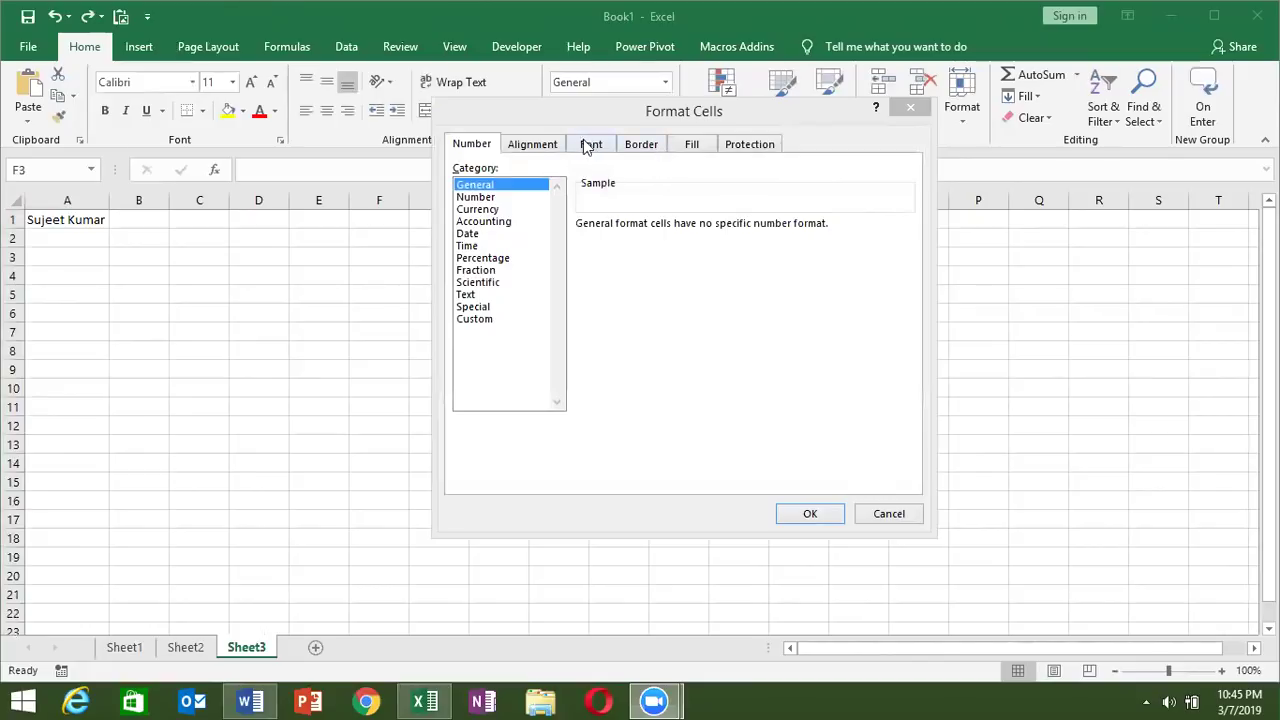
# - Preview Percentage, Number, Currency (INR) and Accounting formats, then cancel without applying any
pyautogui.click(482, 258)
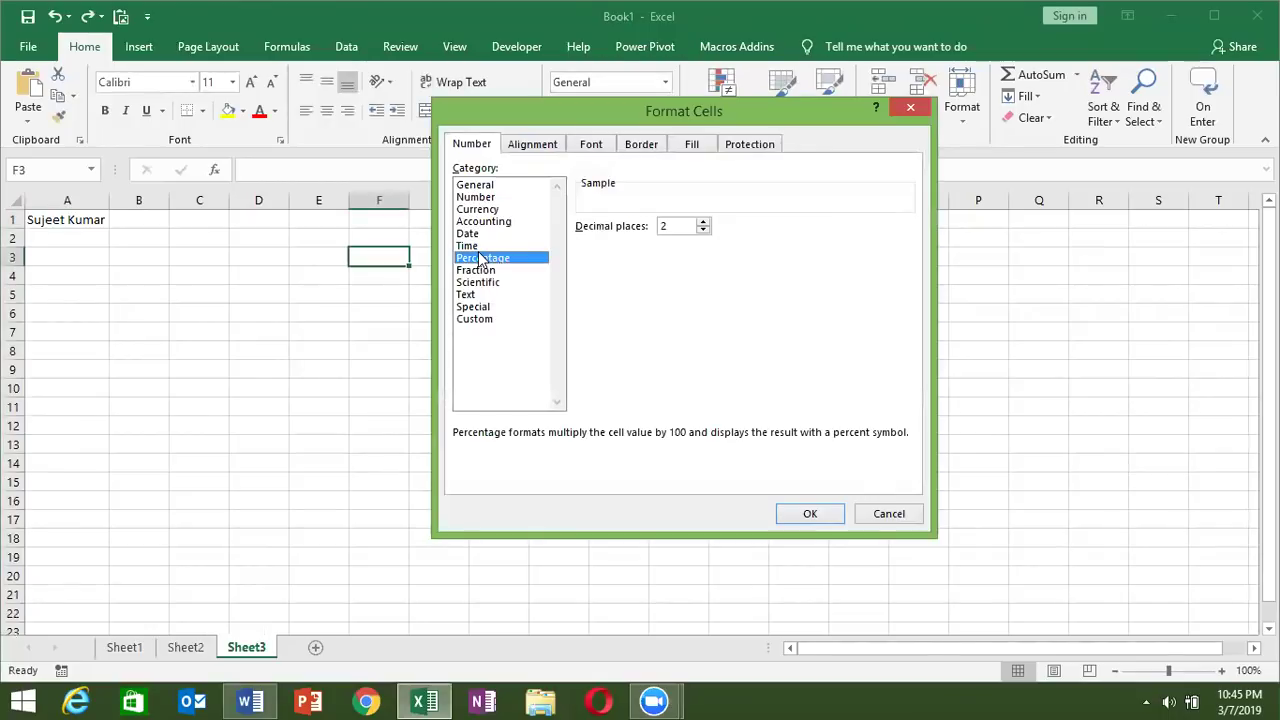
pyautogui.click(480, 186)
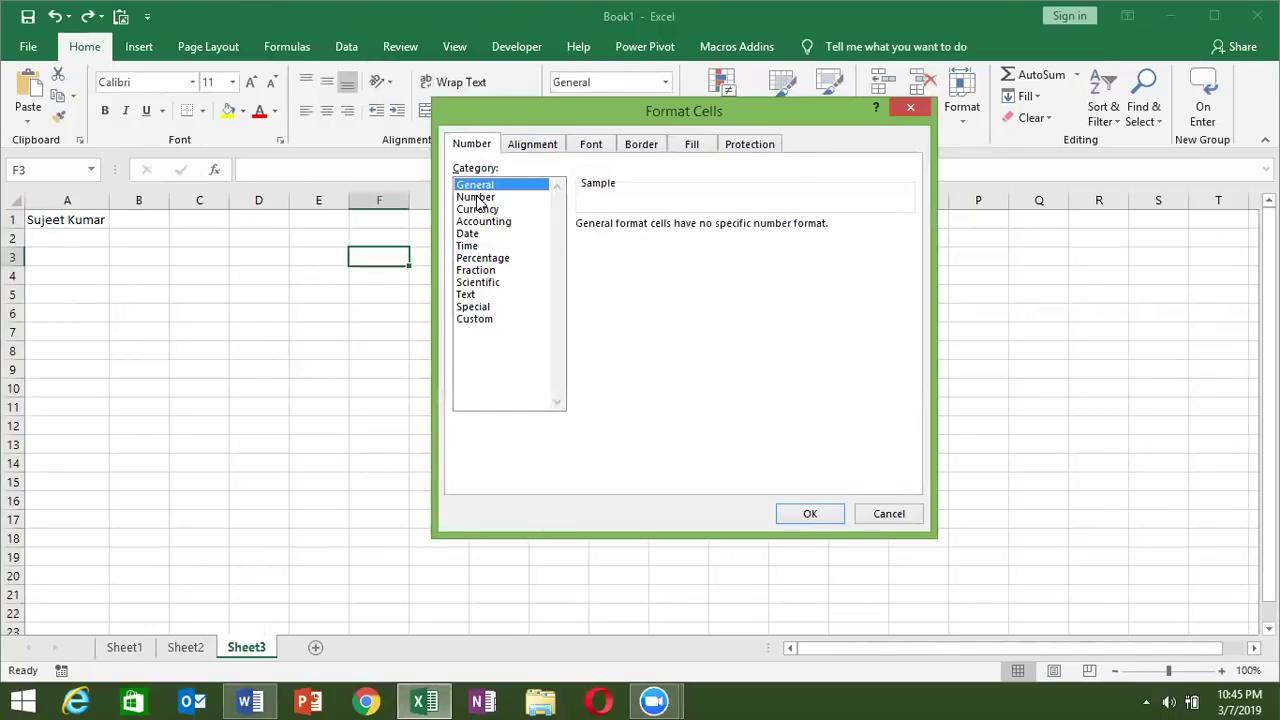
pyautogui.click(482, 197)
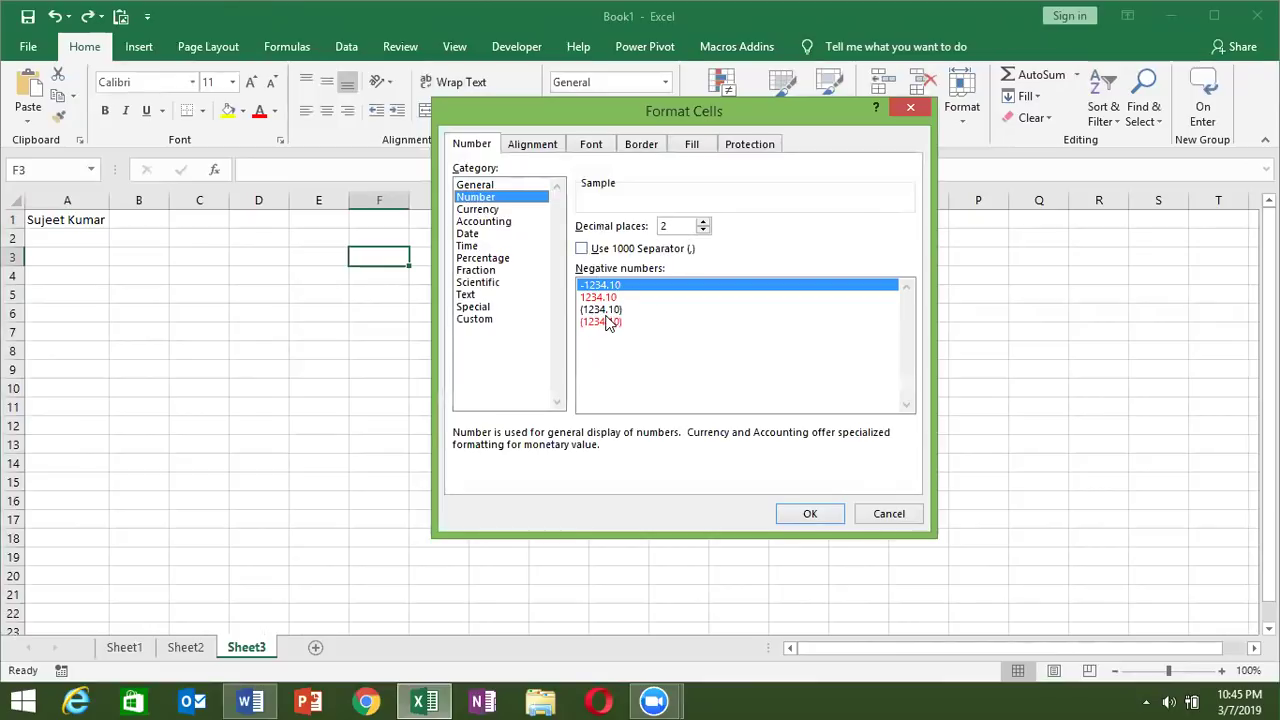
pyautogui.click(481, 212)
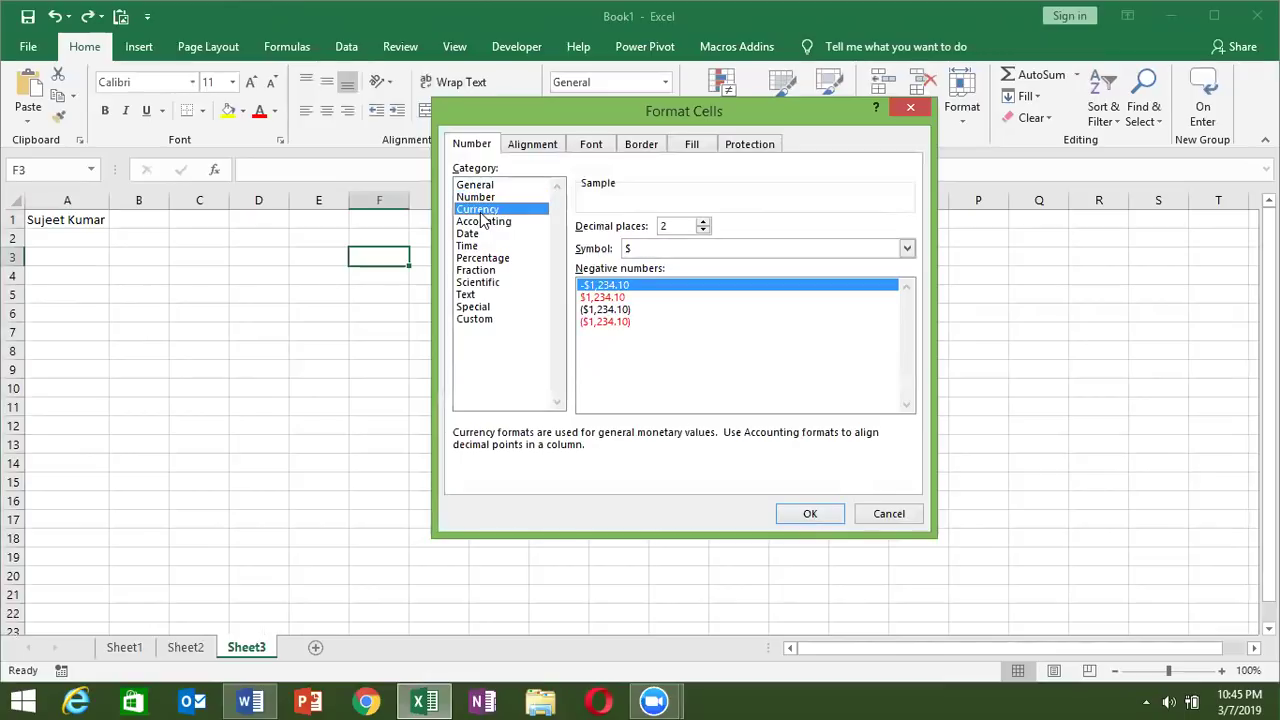
pyautogui.click(640, 250)
pyautogui.write('inr')
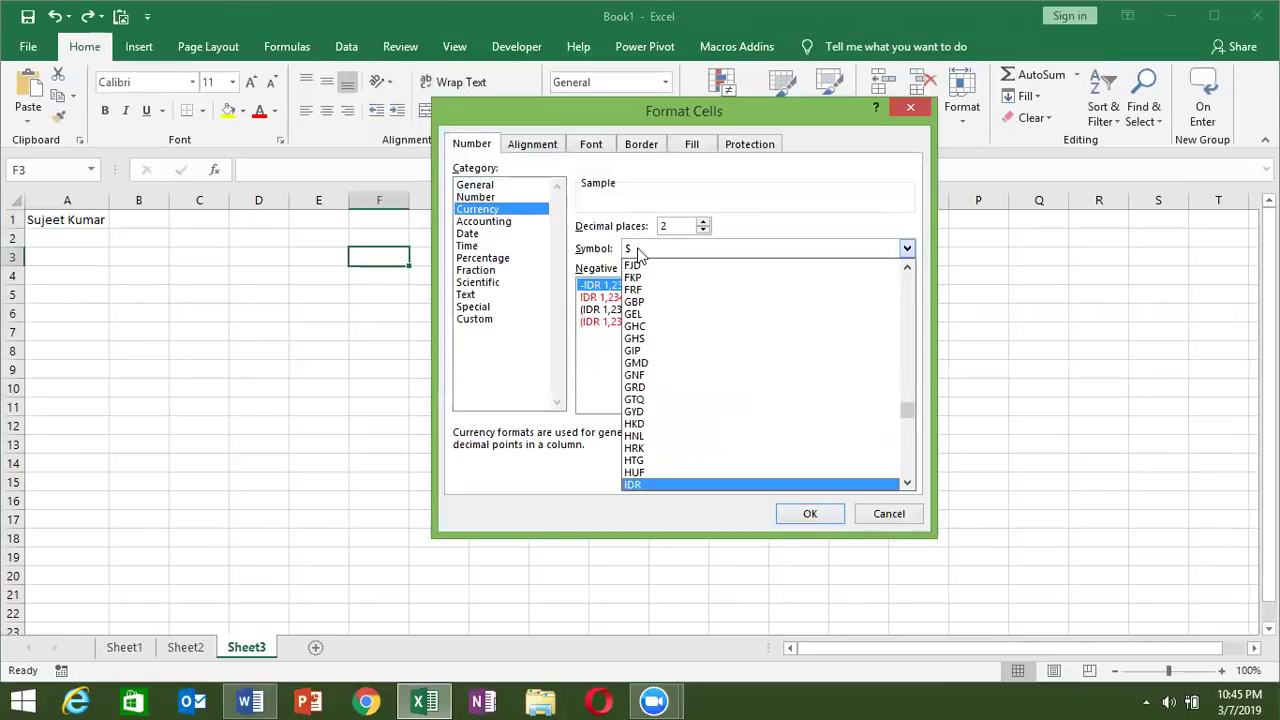
pyautogui.press('Return')
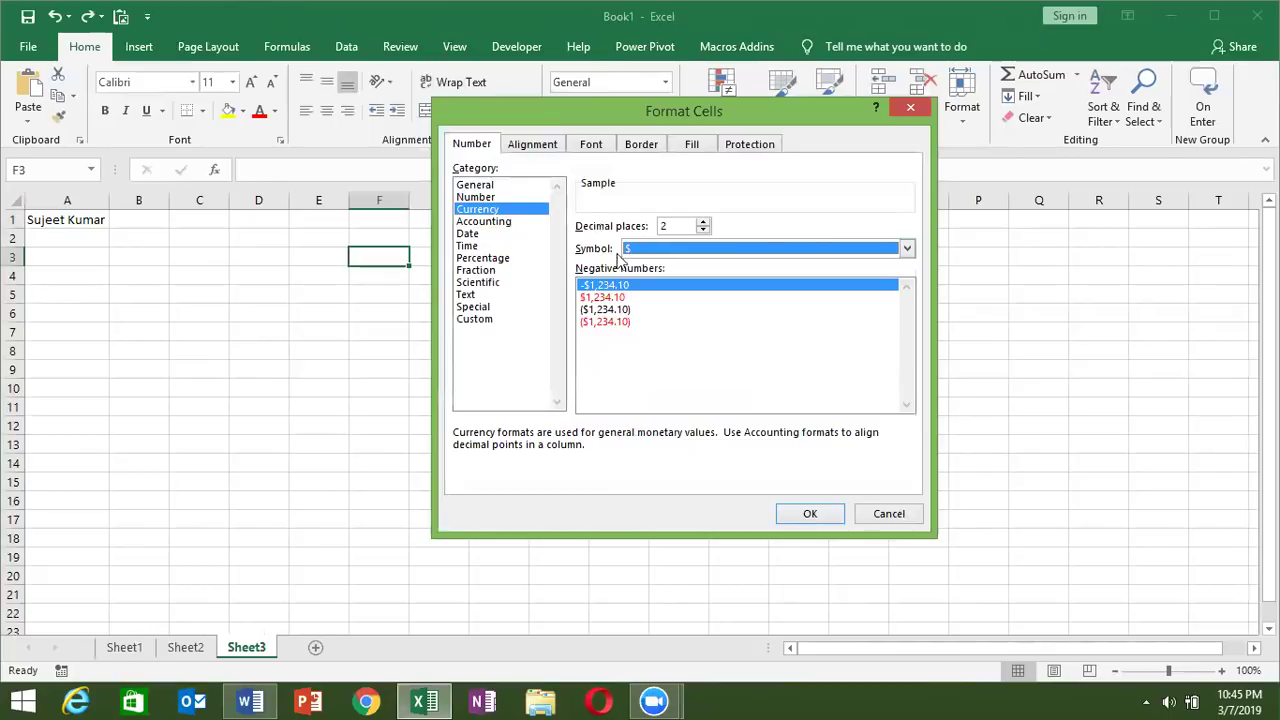
pyautogui.click(505, 230)
pyautogui.click(667, 250)
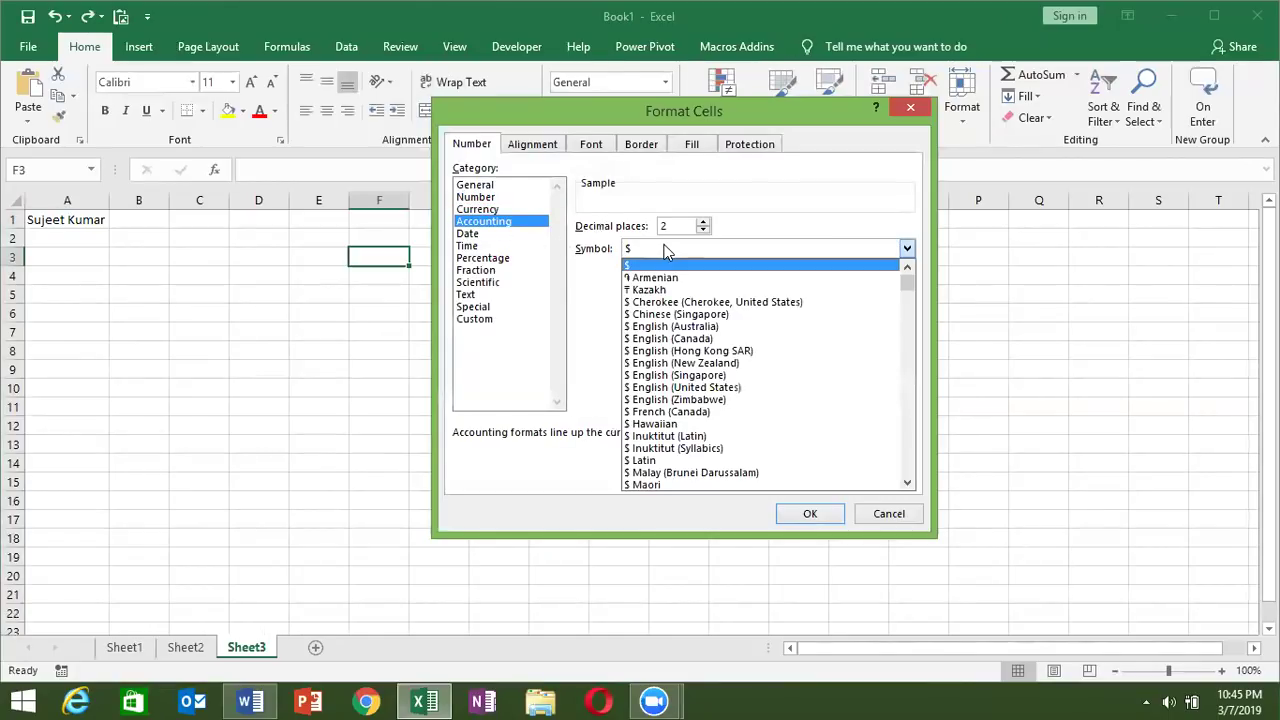
pyautogui.press('Escape')
pyautogui.press('Escape')
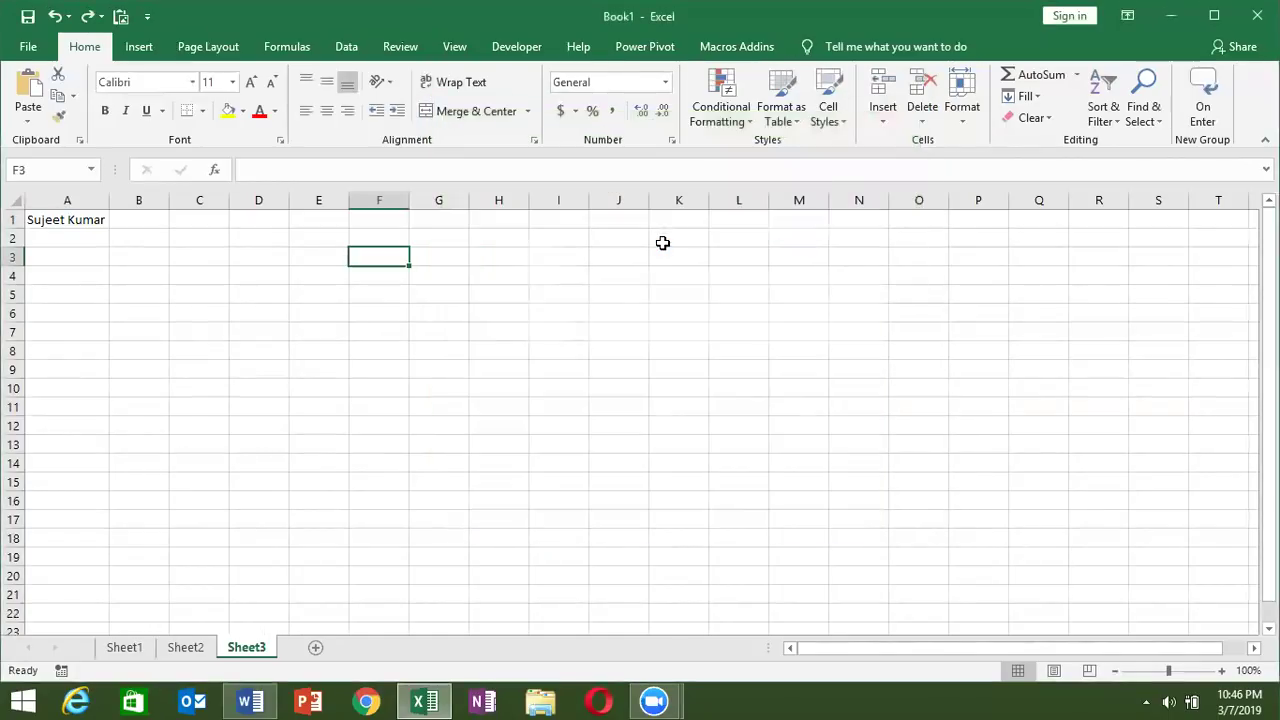
# - Add Sheet4 and enter =RANDBETWEEN(10,90) in cell A1
pyautogui.click(316, 648)
pyautogui.write('=r')
pyautogui.press('Down')
pyautogui.press('Down')
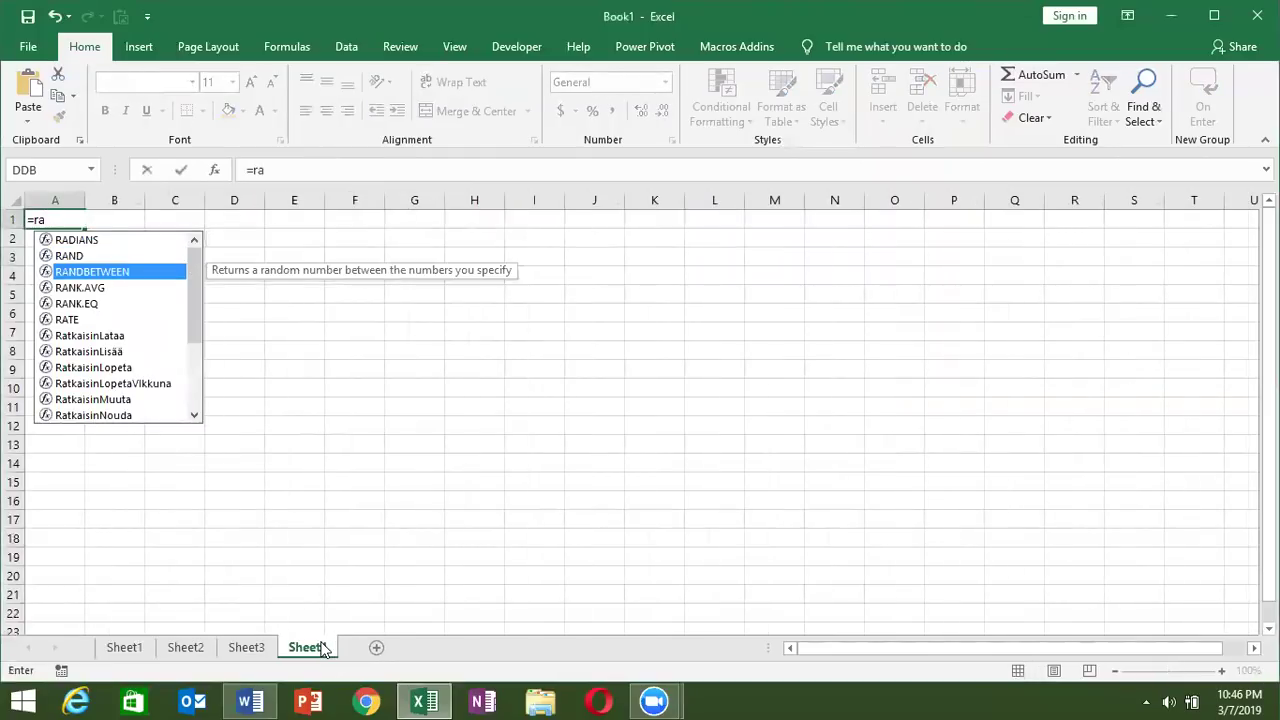
pyautogui.press('Tab')
pyautogui.write('10,9')
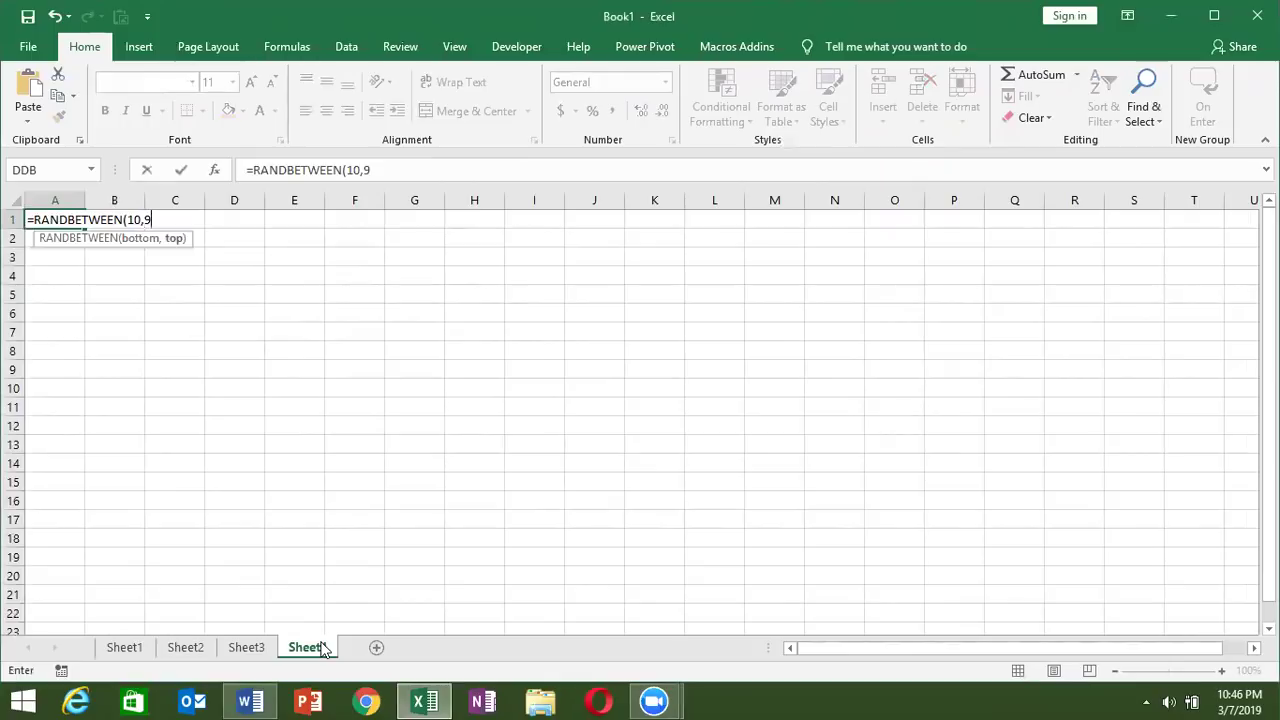
pyautogui.press('Return')
pyautogui.press('Up')
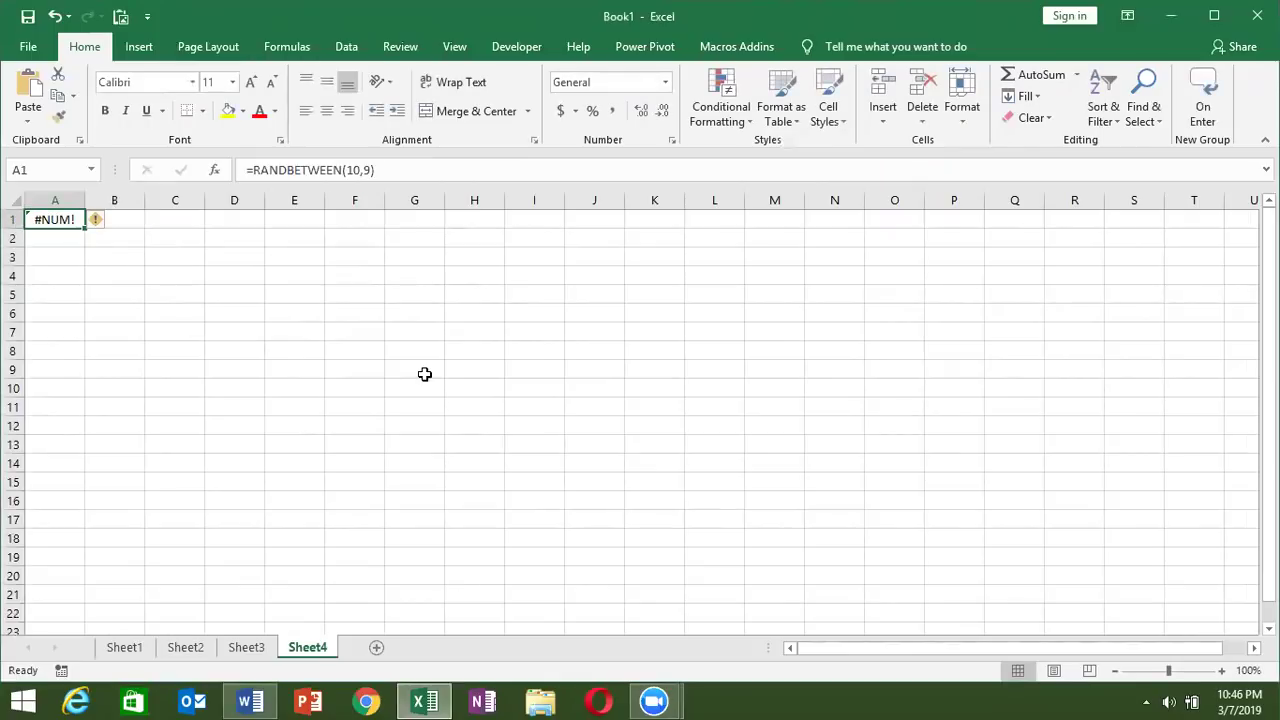
pyautogui.click(369, 175)
pyautogui.write('0')
pyautogui.press('Return')
pyautogui.press('Up')
# - Fill the A1:O24 block with the formula, then copy and paste it back as values
pyautogui.moveTo(55, 219); pyautogui.dragTo(924, 624)
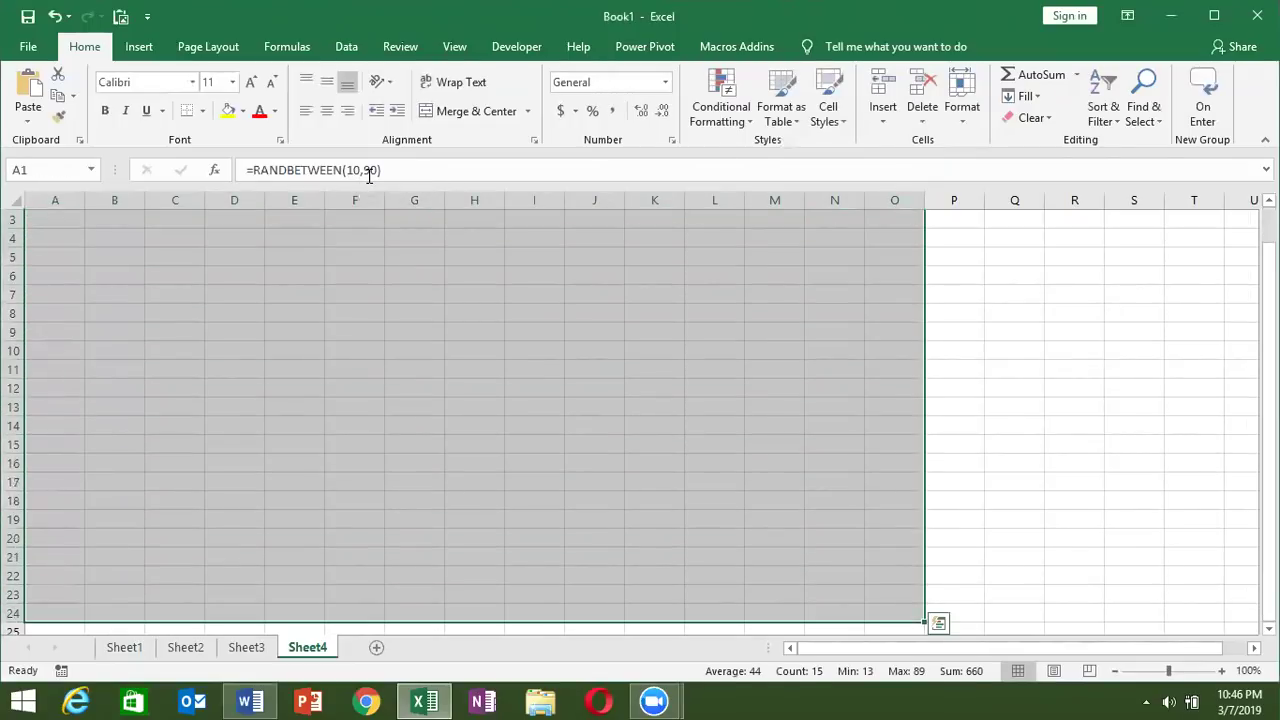
pyautogui.hotkey('ctrl', 'd')
pyautogui.hotkey('ctrl', 'Home')
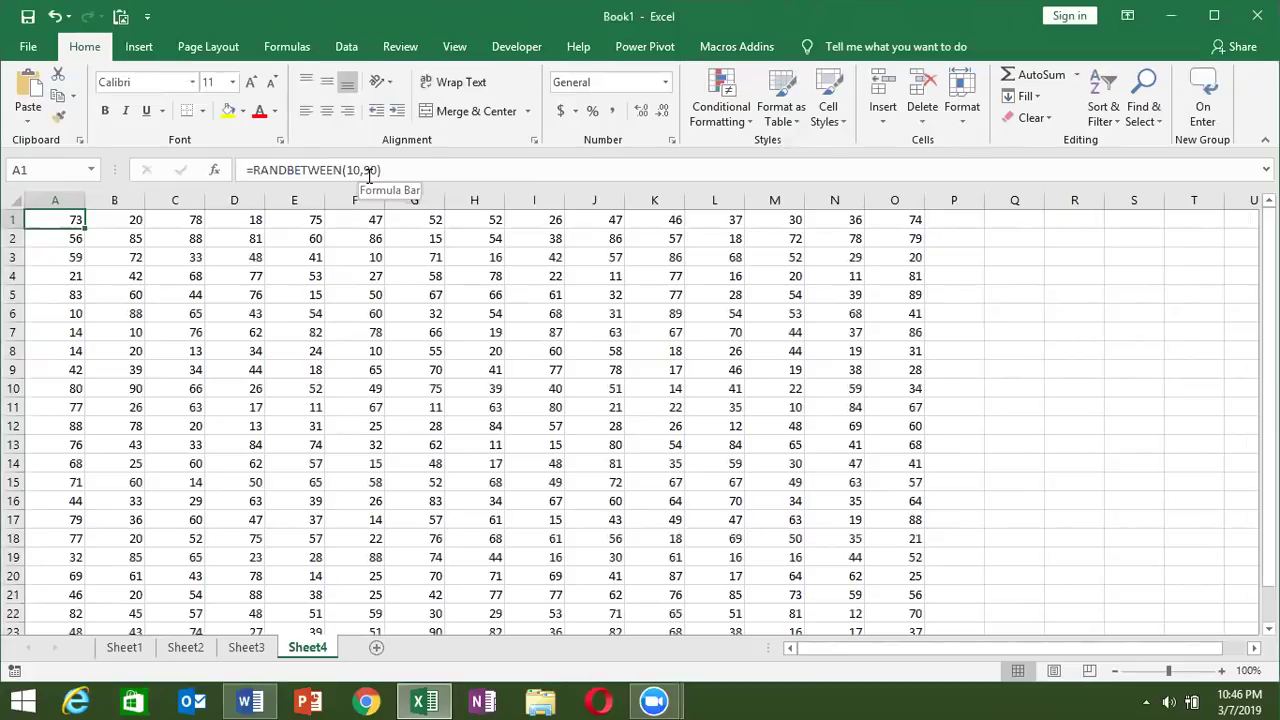
pyautogui.hotkey('ctrl', 'shift', 'End')
pyautogui.hotkey('ctrl', 'c')
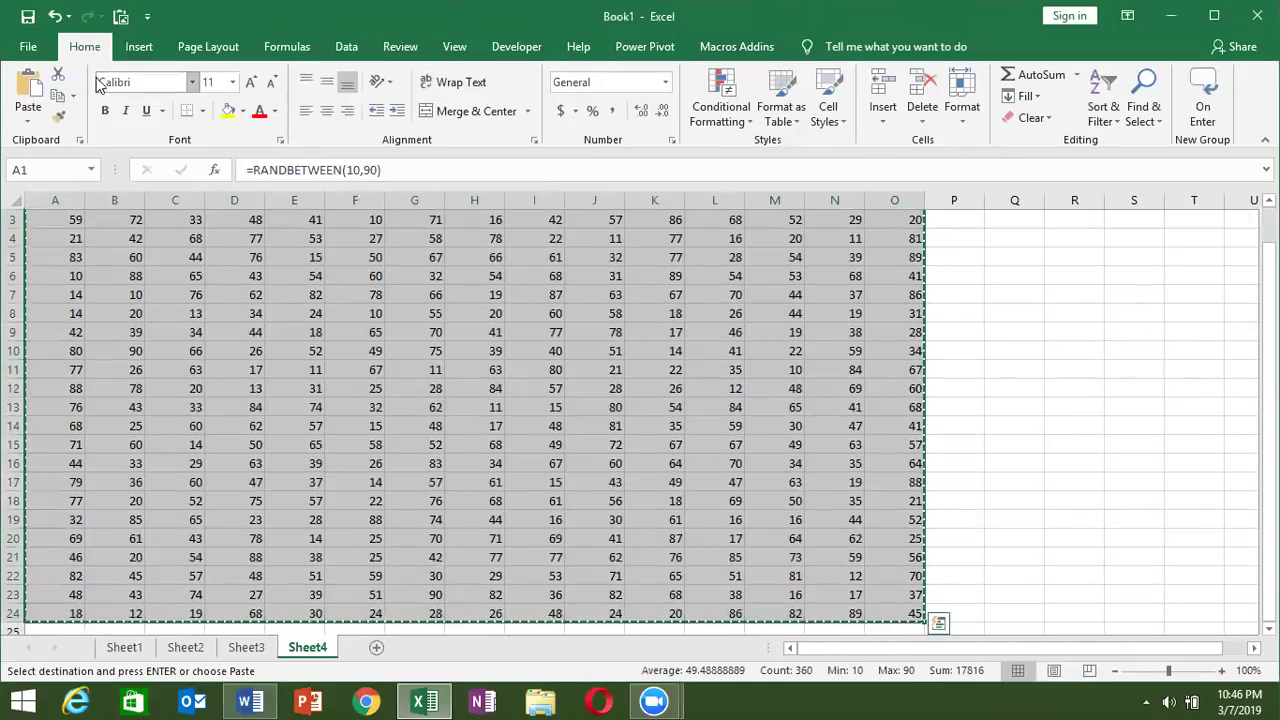
pyautogui.click(28, 122)
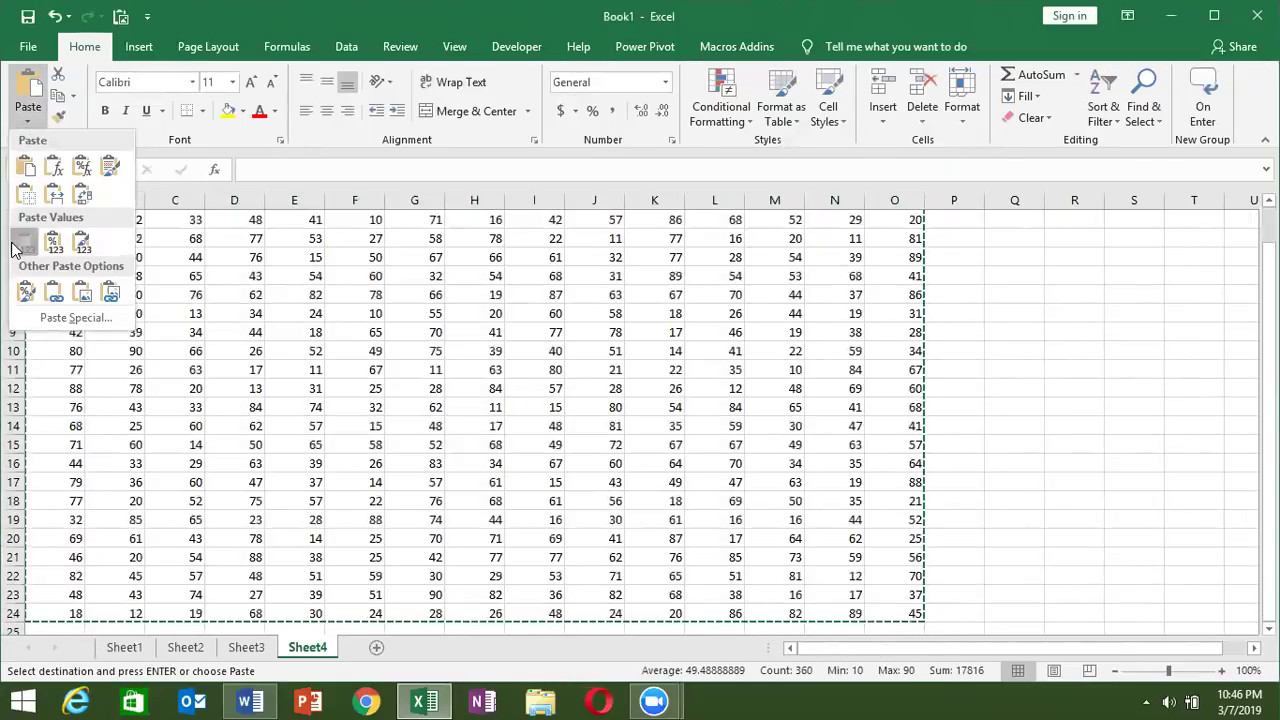
pyautogui.click(12, 242)
pyautogui.click(170, 294)
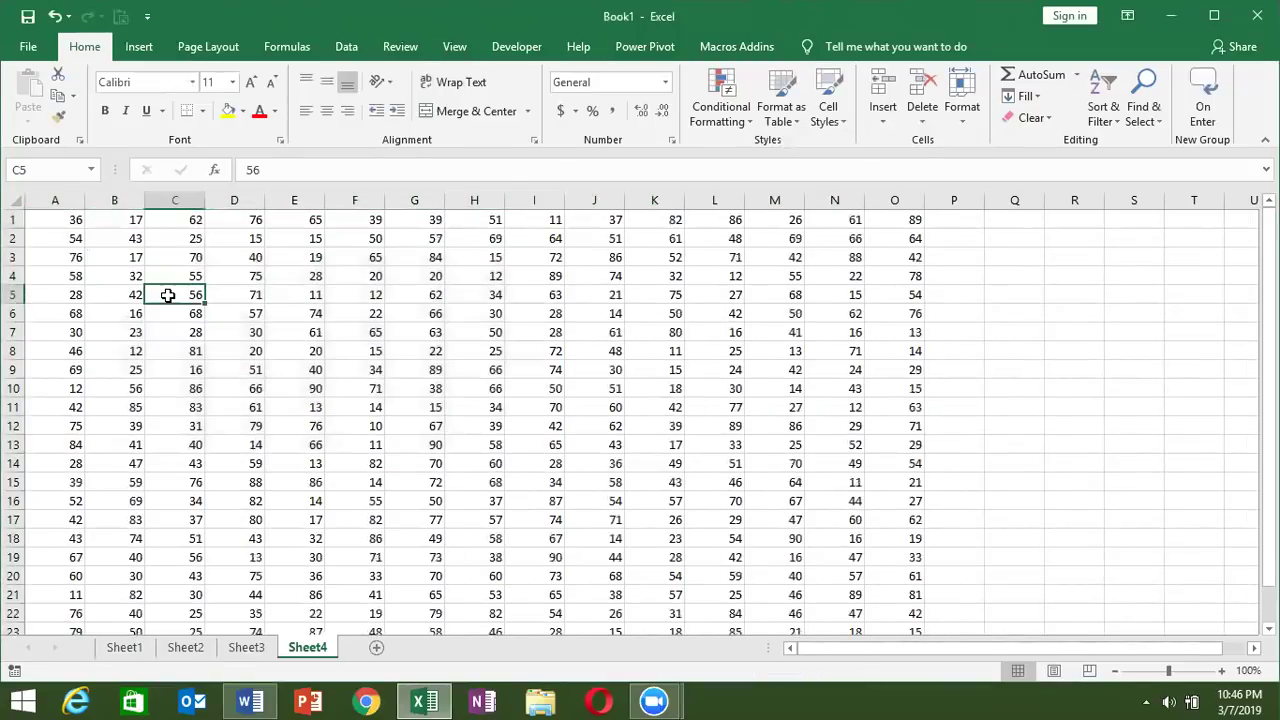
# - Type 0 into cells C5, F10, I7 and K6
pyautogui.write('0')
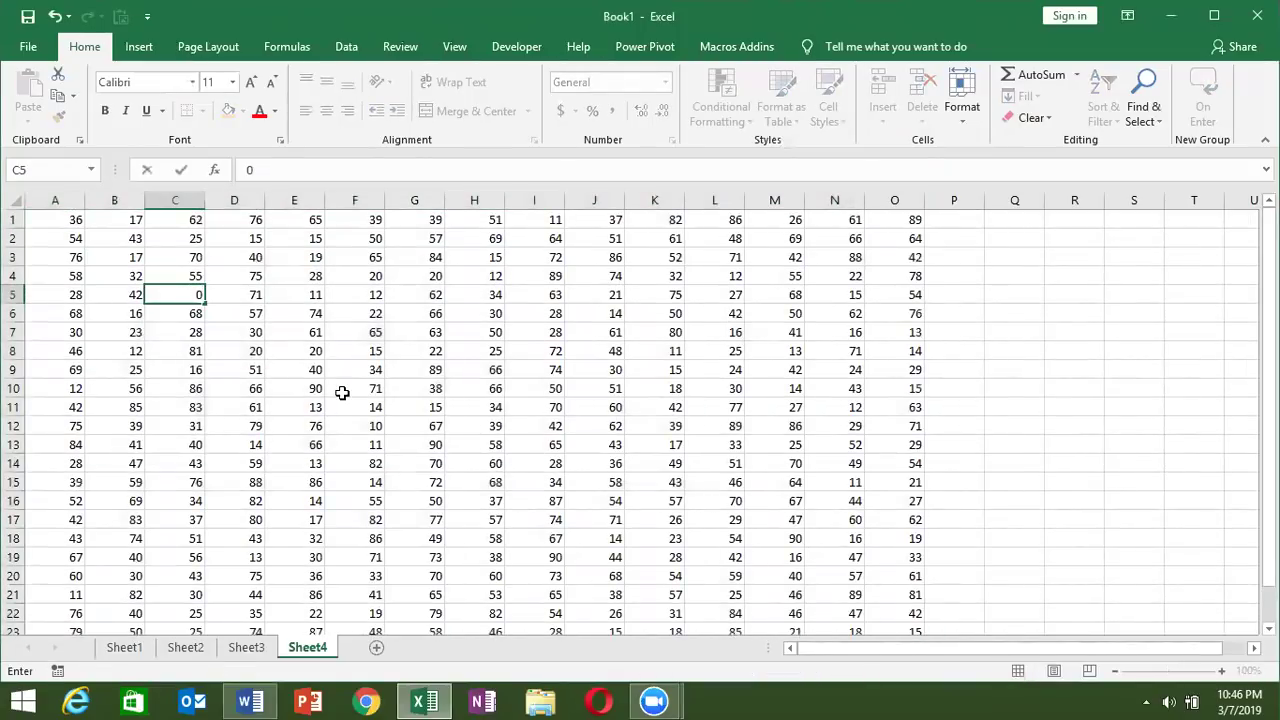
pyautogui.click(342, 393)
pyautogui.write('0')
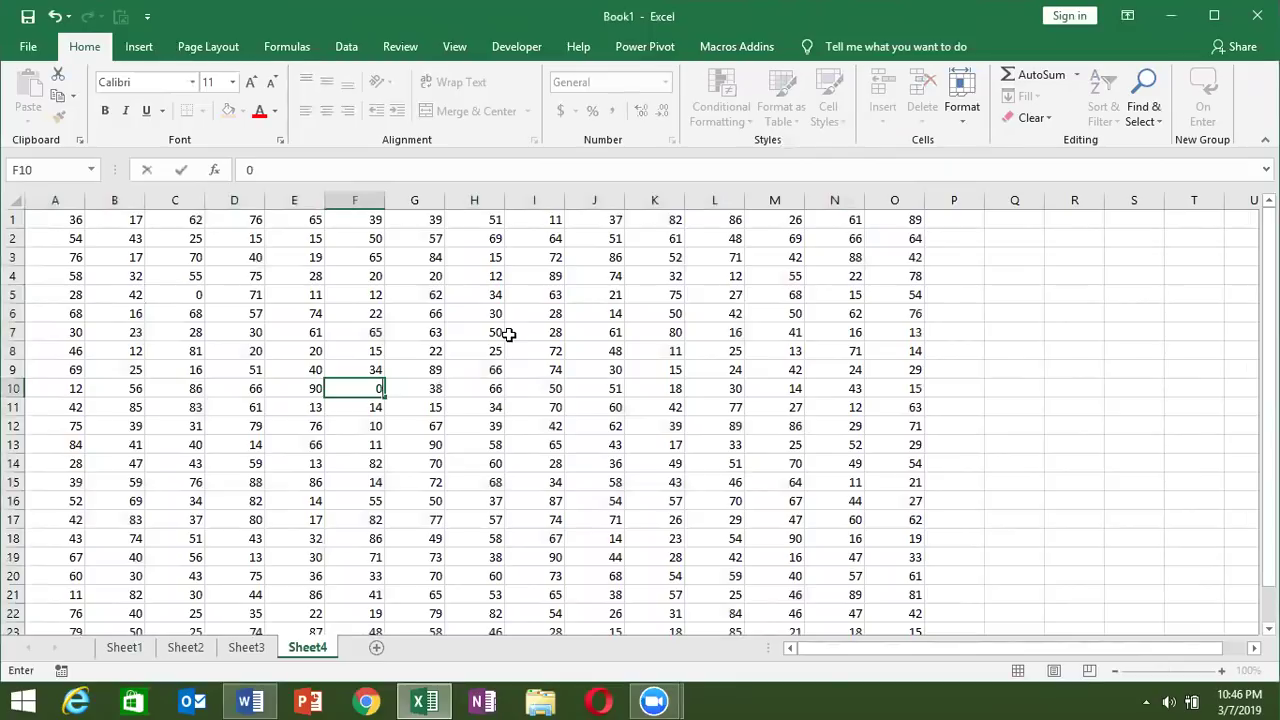
pyautogui.click(509, 334)
pyautogui.write('0')
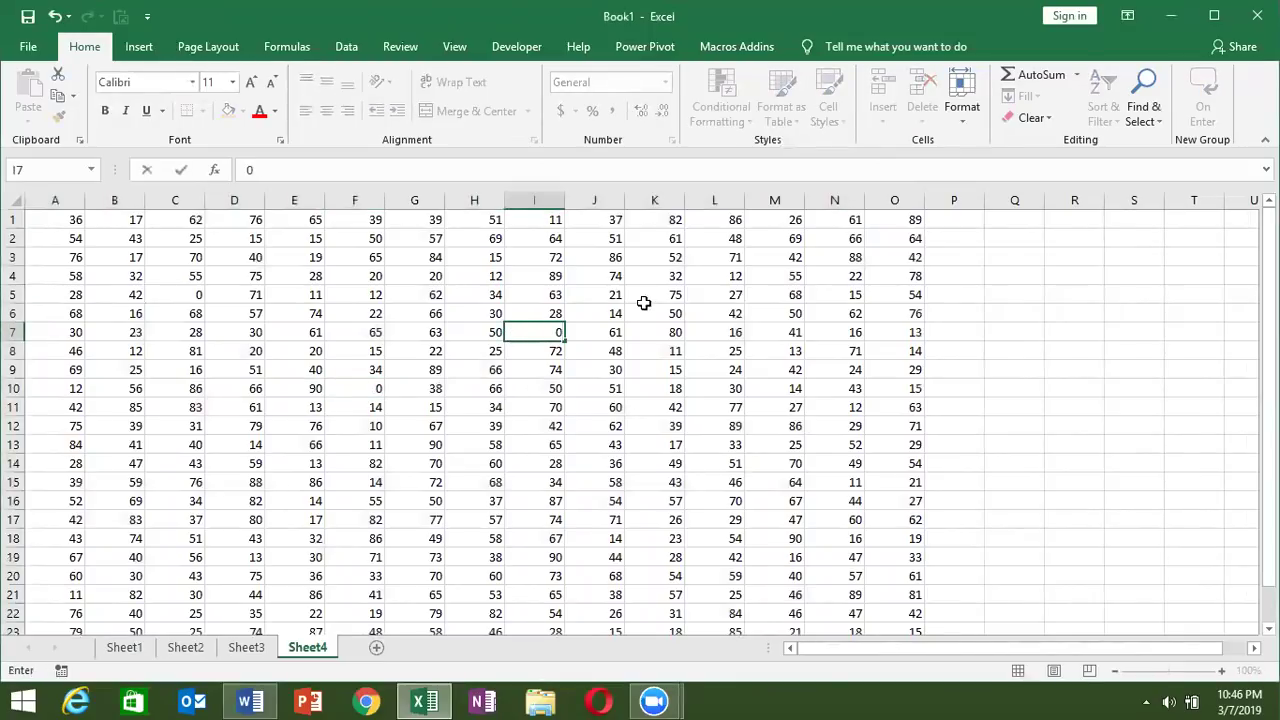
pyautogui.click(662, 312)
pyautogui.write('0')
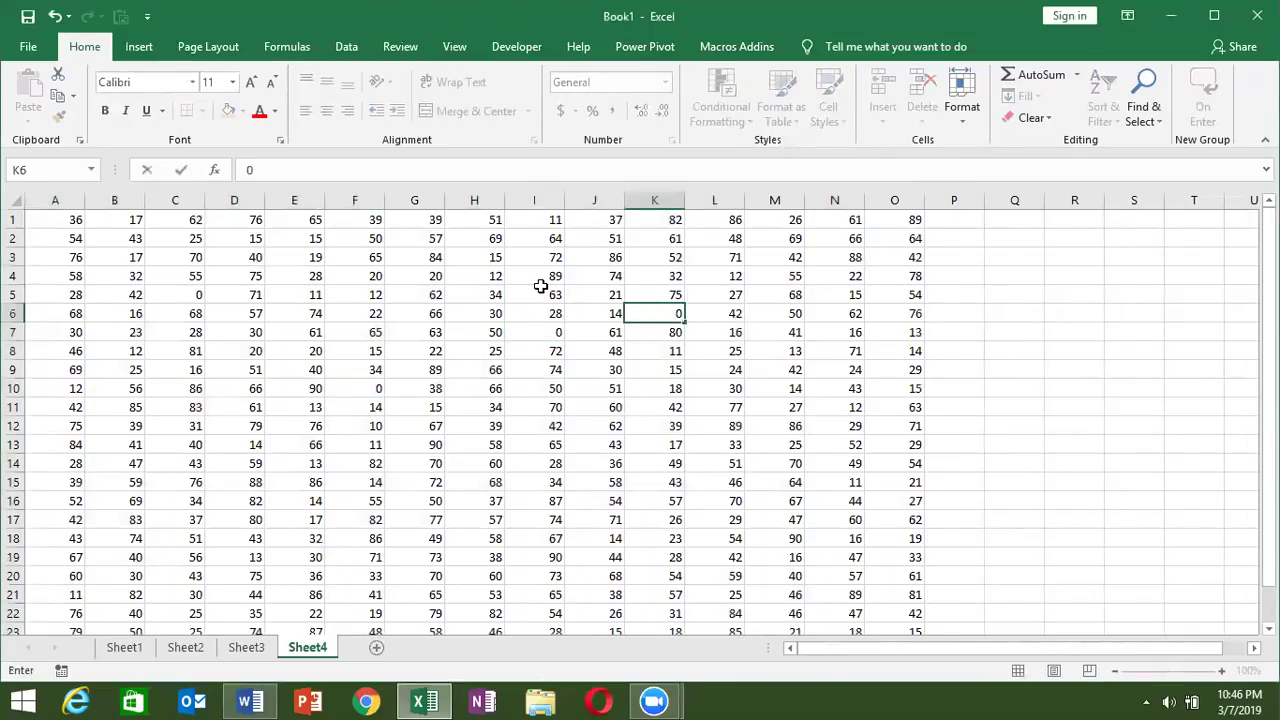
pyautogui.press('Return')
# - Select the whole A1:O24 number block from A1
pyautogui.doubleClick(68, 222)
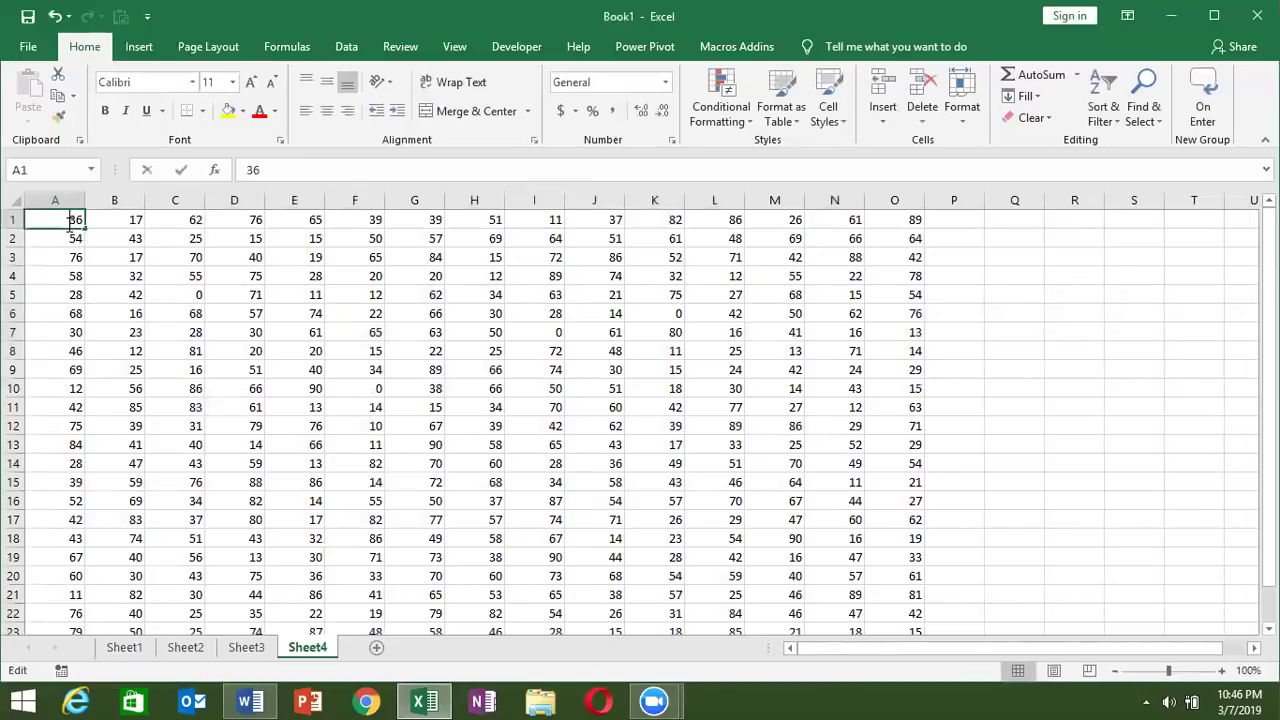
pyautogui.press('Escape')
pyautogui.hotkey('ctrl', 'shift', 'Right')
pyautogui.hotkey('ctrl', 'shift', 'Down')
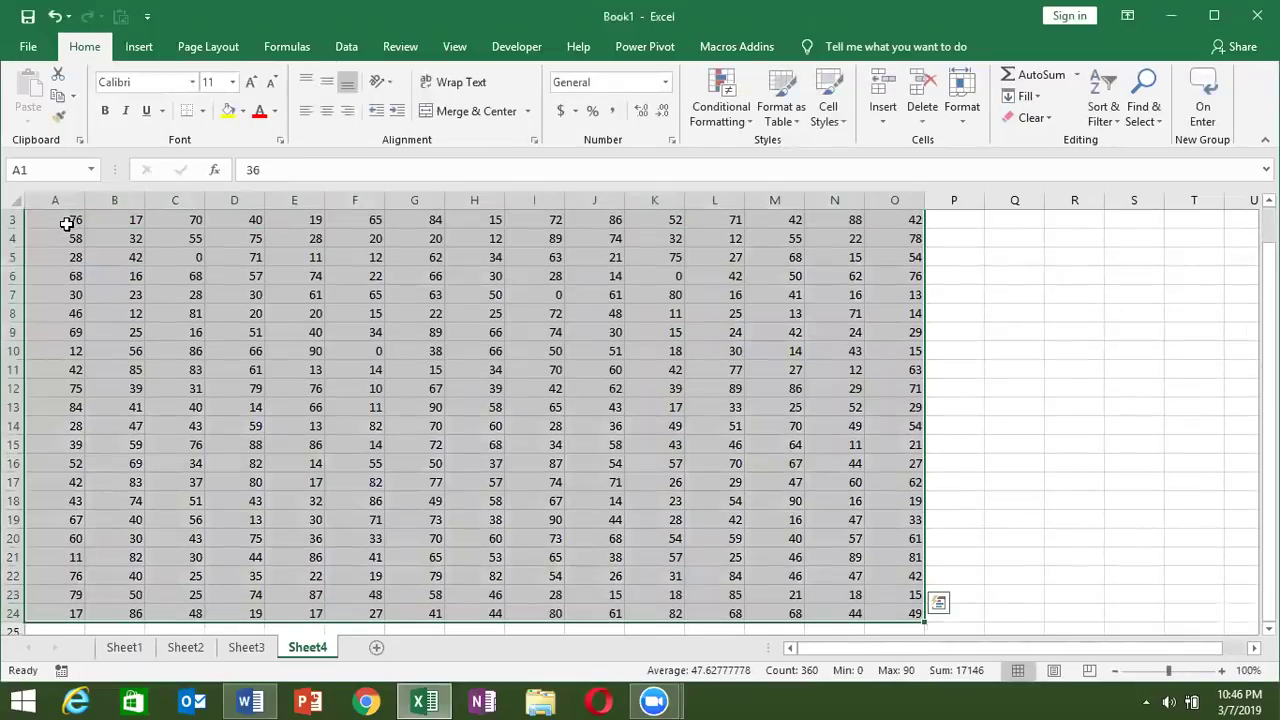
# - Apply Accounting format with symbol None and 0 decimal places to the block
pyautogui.rightClick(328, 298)
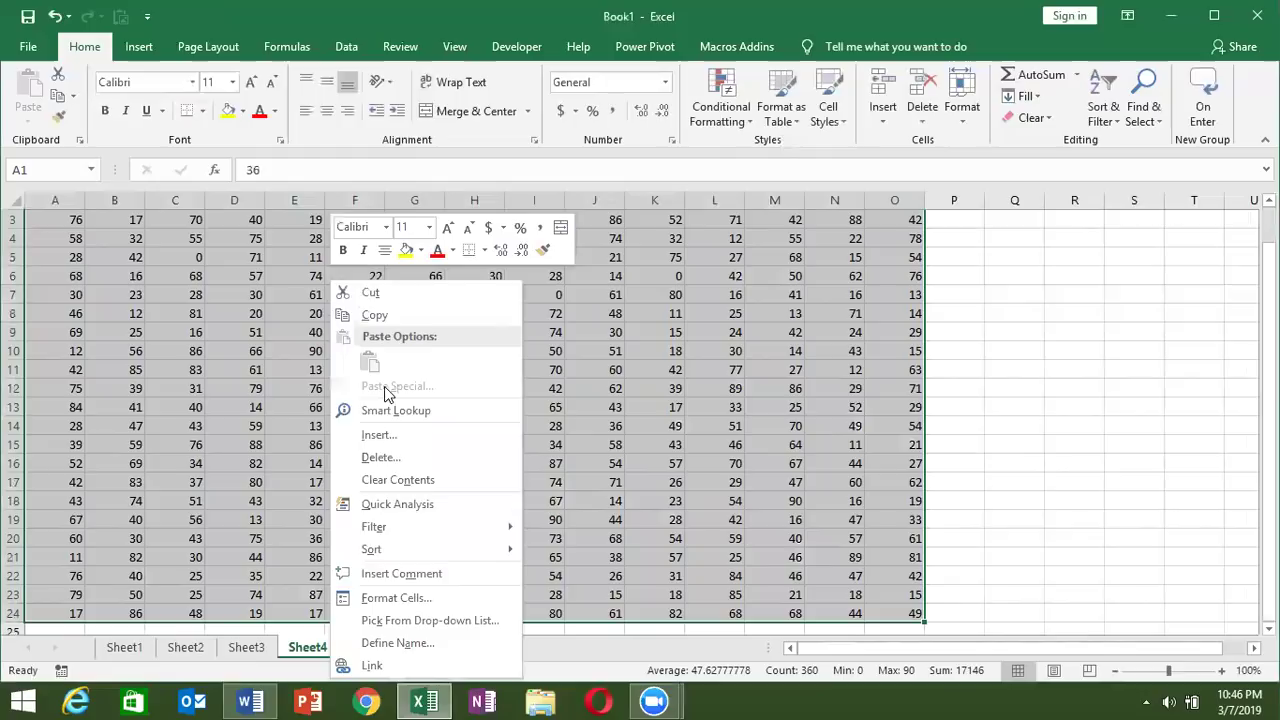
pyautogui.click(392, 595)
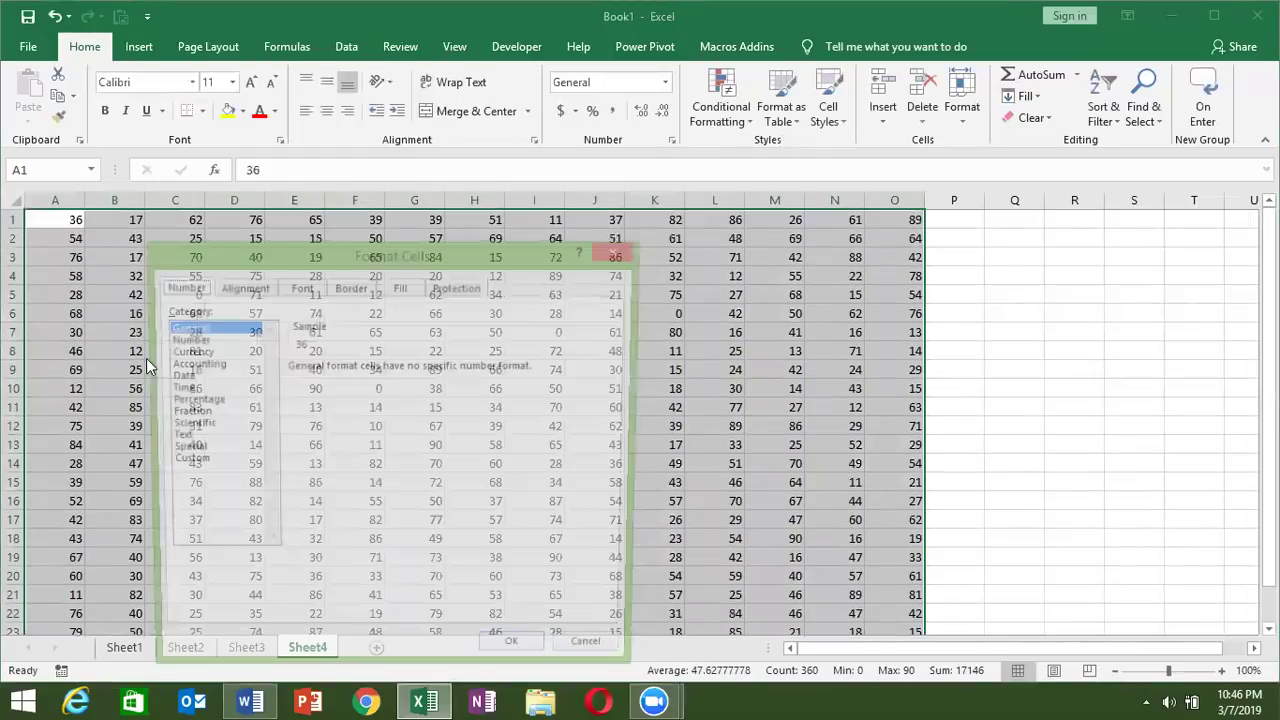
pyautogui.click(185, 366)
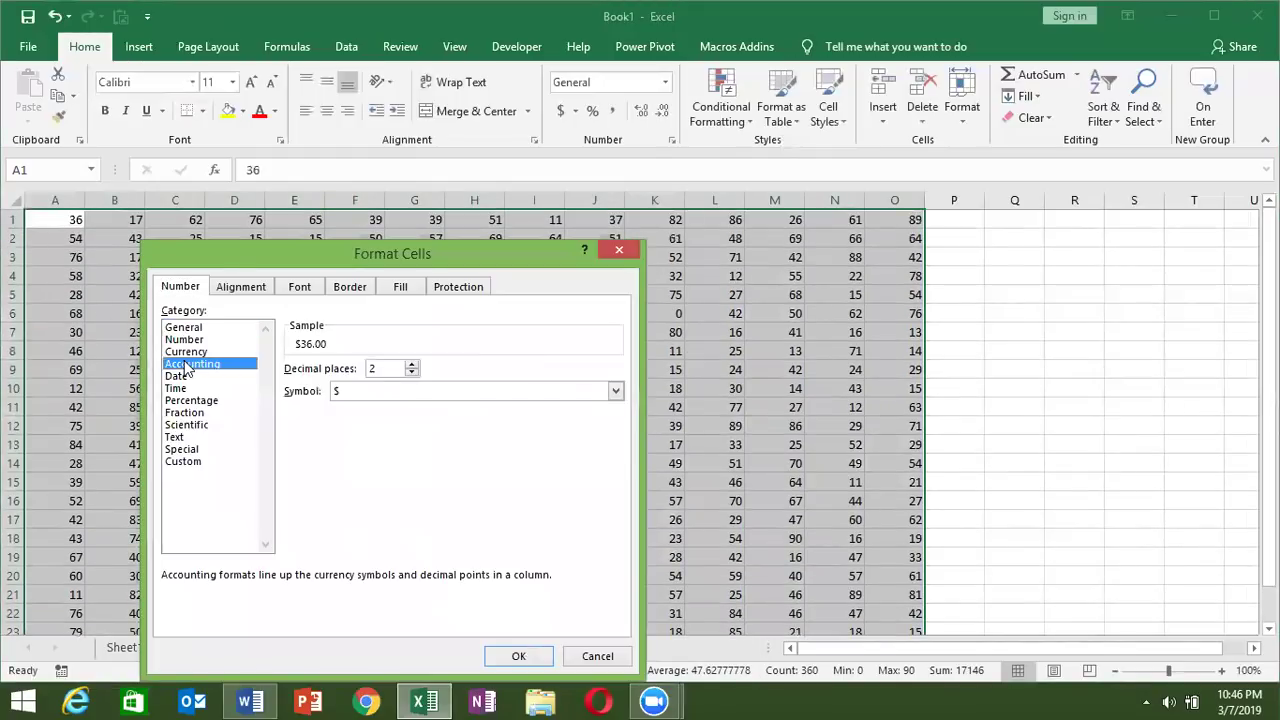
pyautogui.click(388, 392)
pyautogui.click(386, 408)
pyautogui.hotkey('shift', 'Tab')
pyautogui.write('0')
pyautogui.click(508, 655)
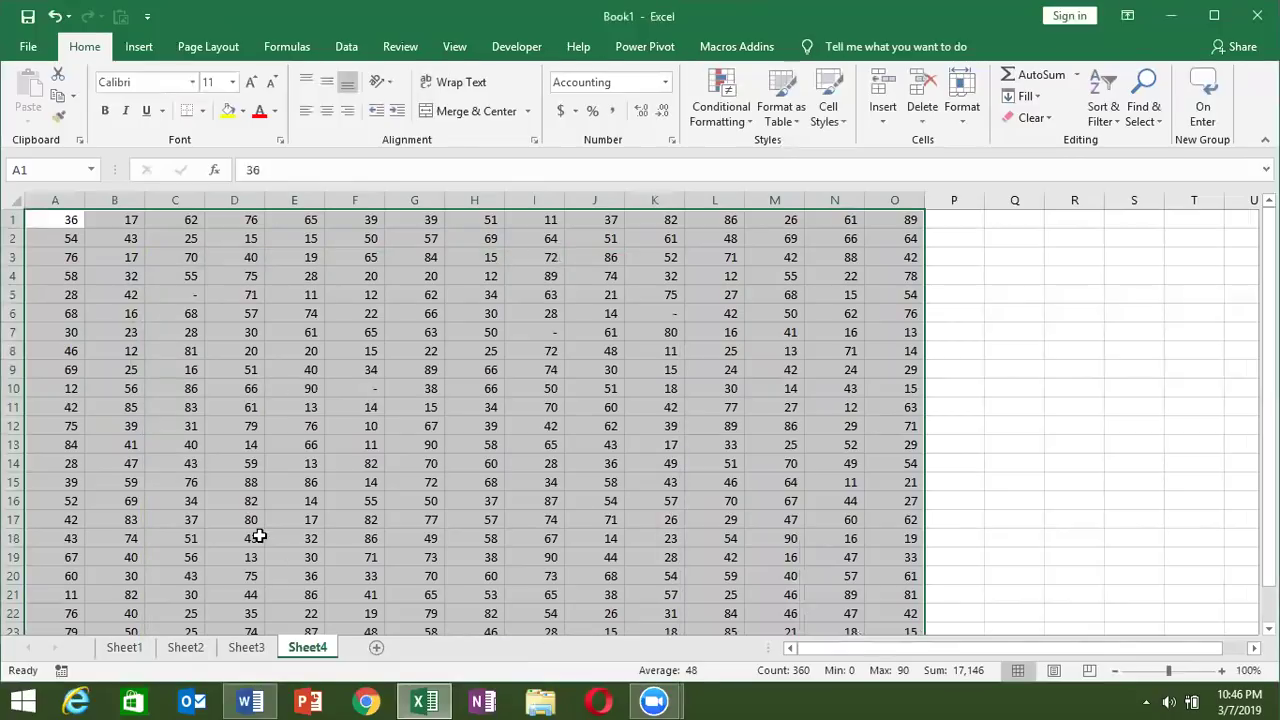
# - Check that zero in C5 now shows as a dash, then add Sheet5
pyautogui.click(185, 291)
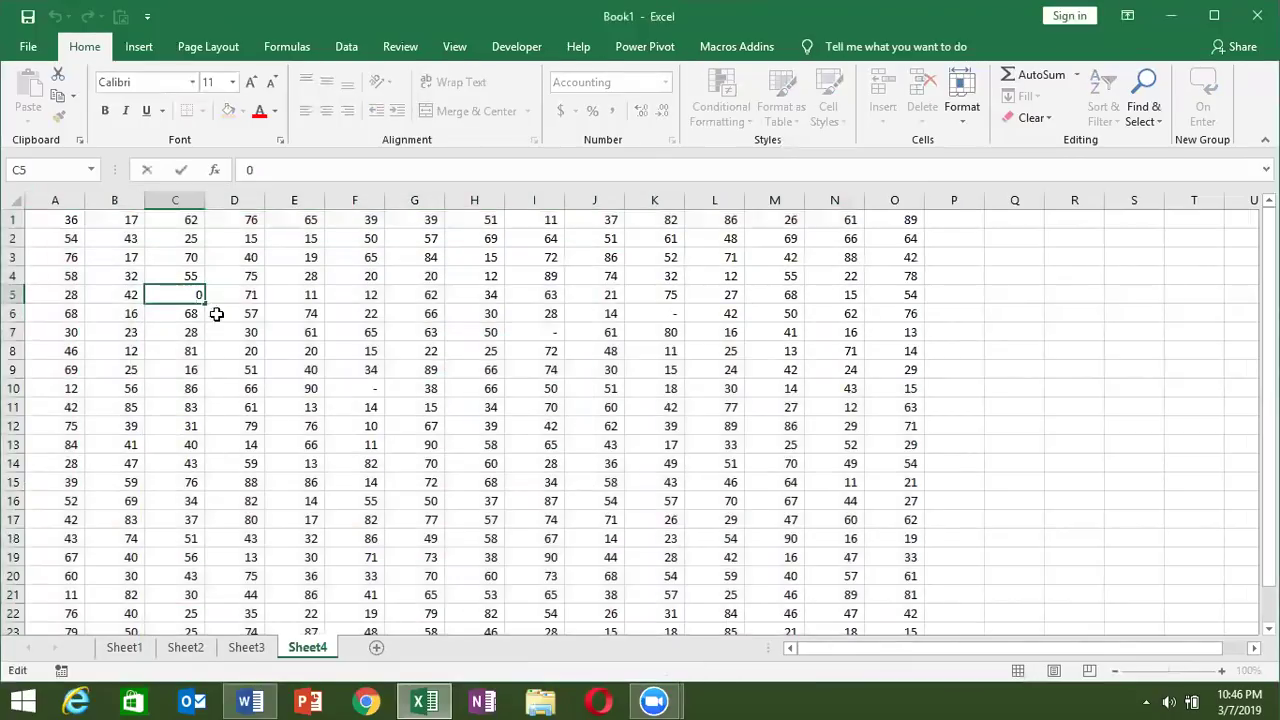
pyautogui.click(216, 313)
pyautogui.click(190, 299)
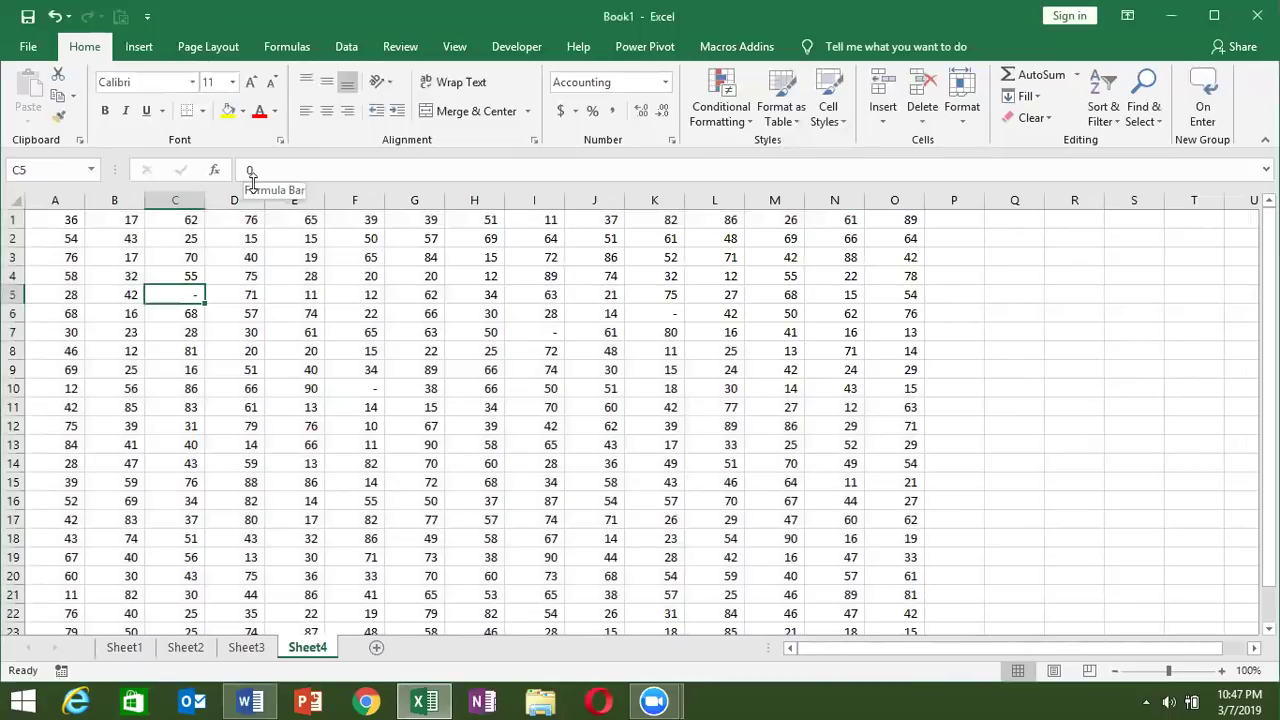
pyautogui.click(376, 648)
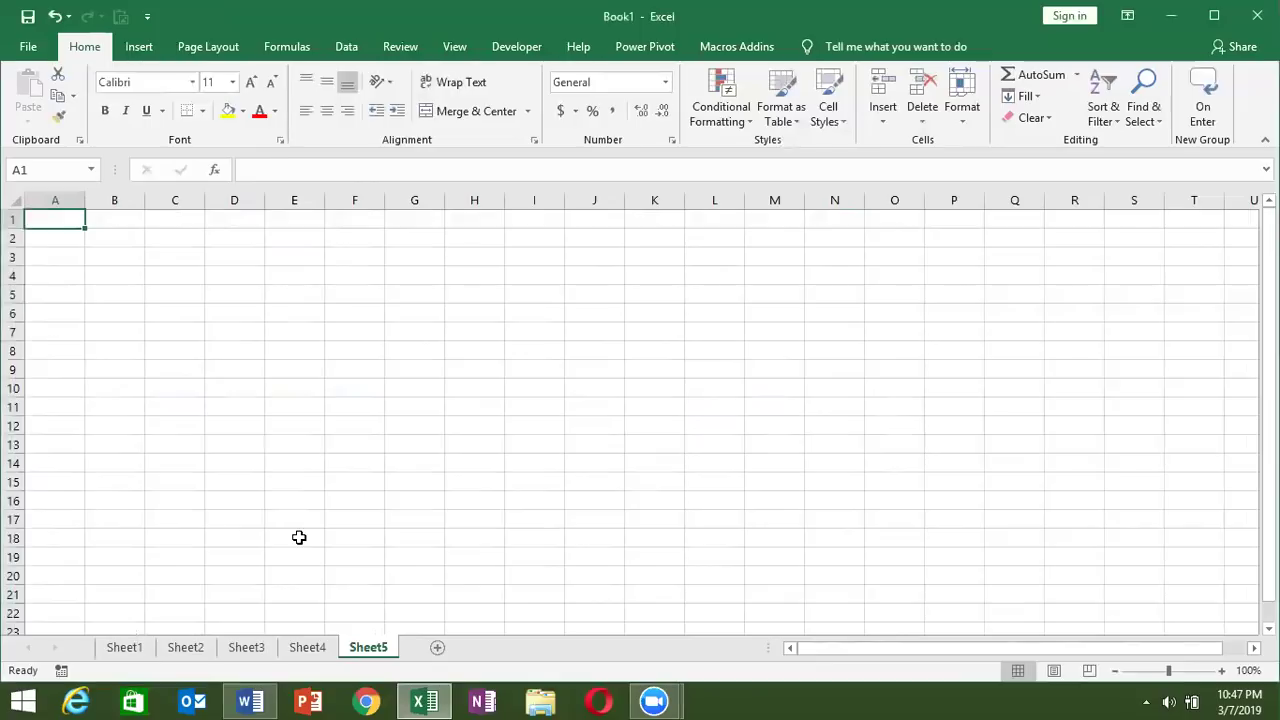
pyautogui.click(671, 141)
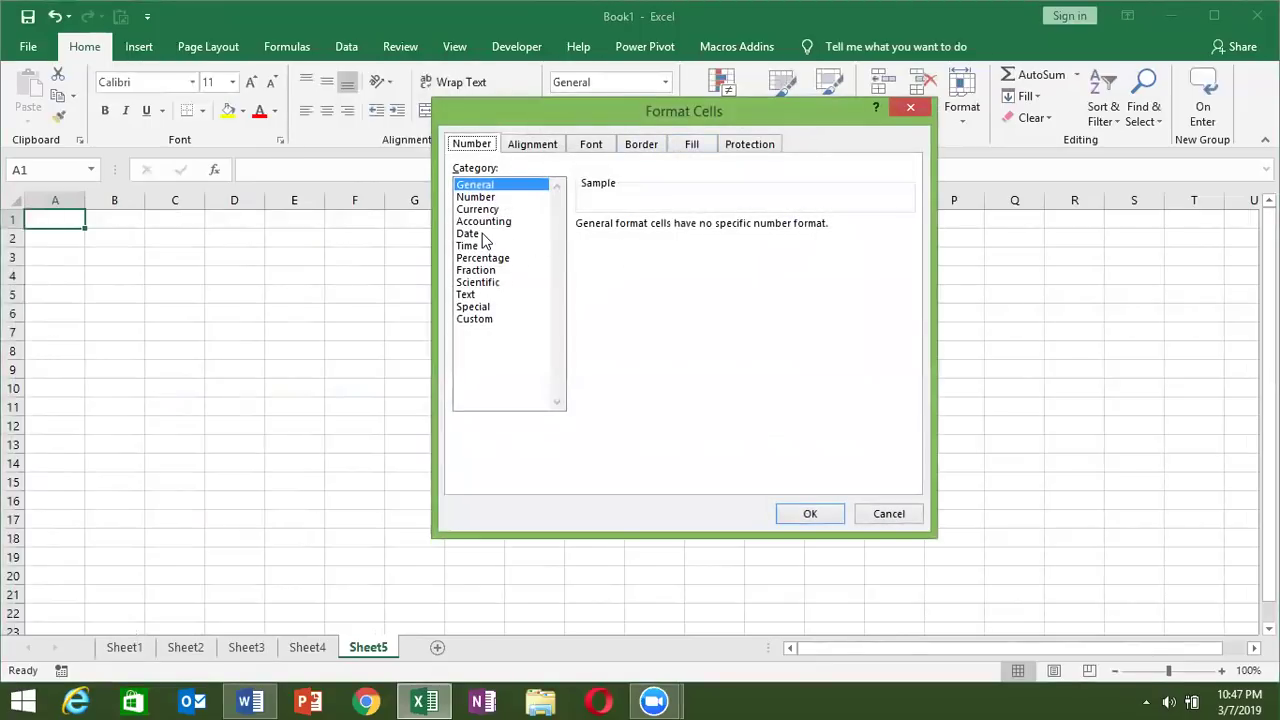
pyautogui.click(486, 234)
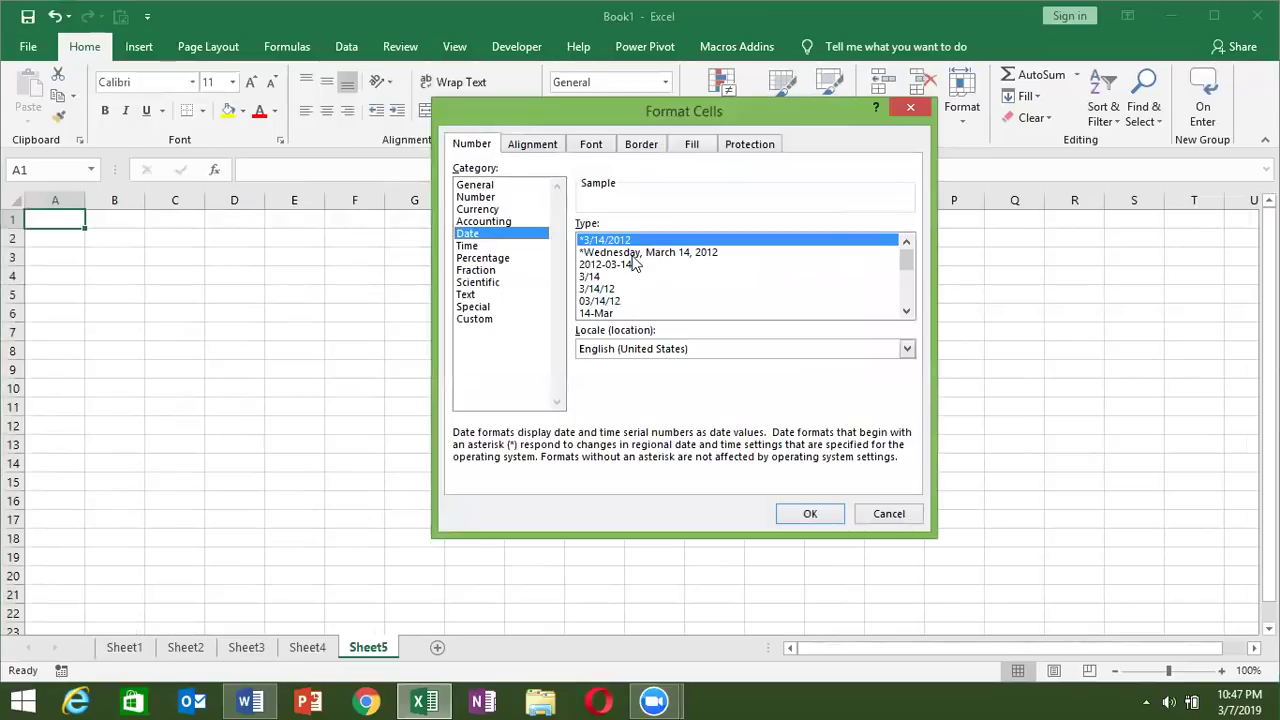
pyautogui.click(640, 360)
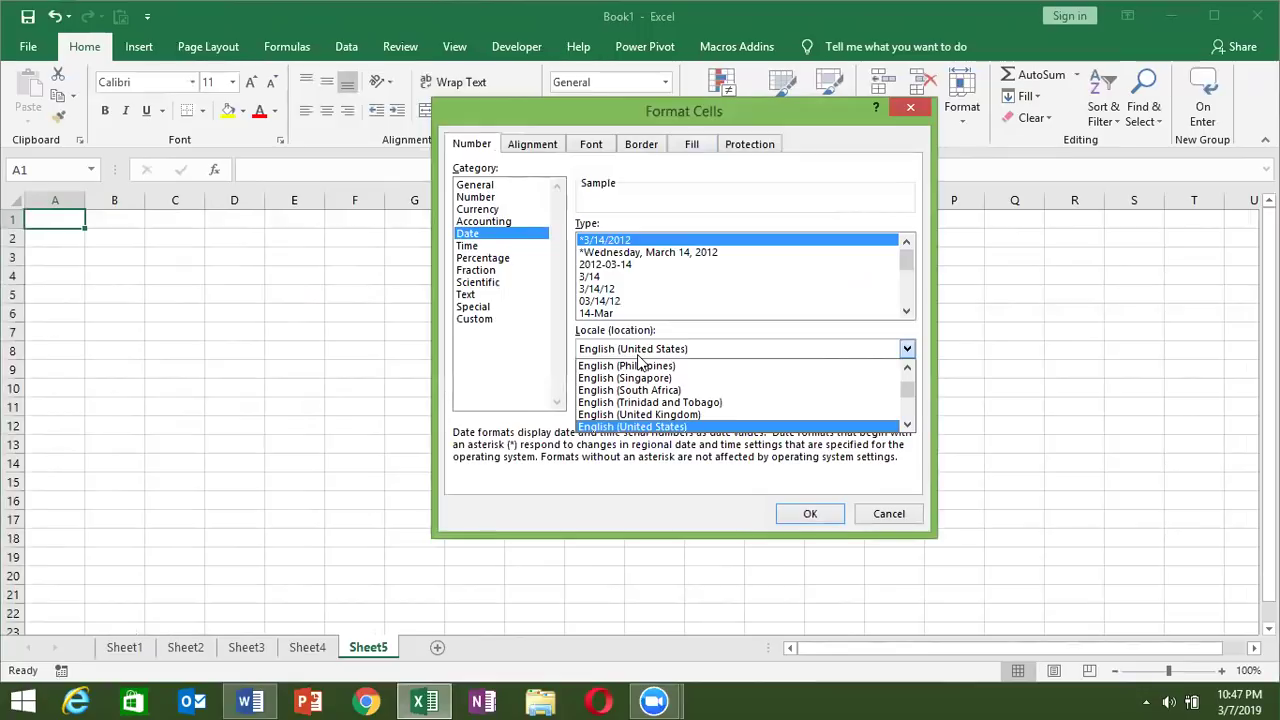
pyautogui.click(508, 247)
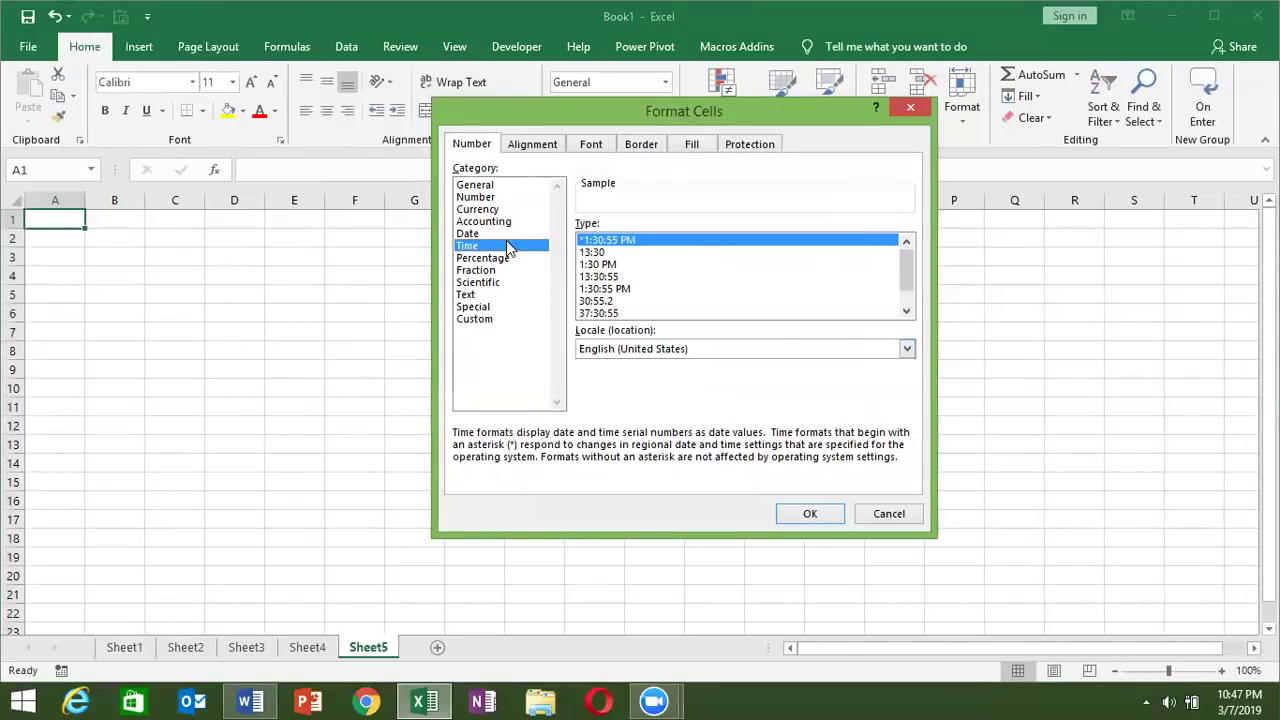
pyautogui.click(910, 107)
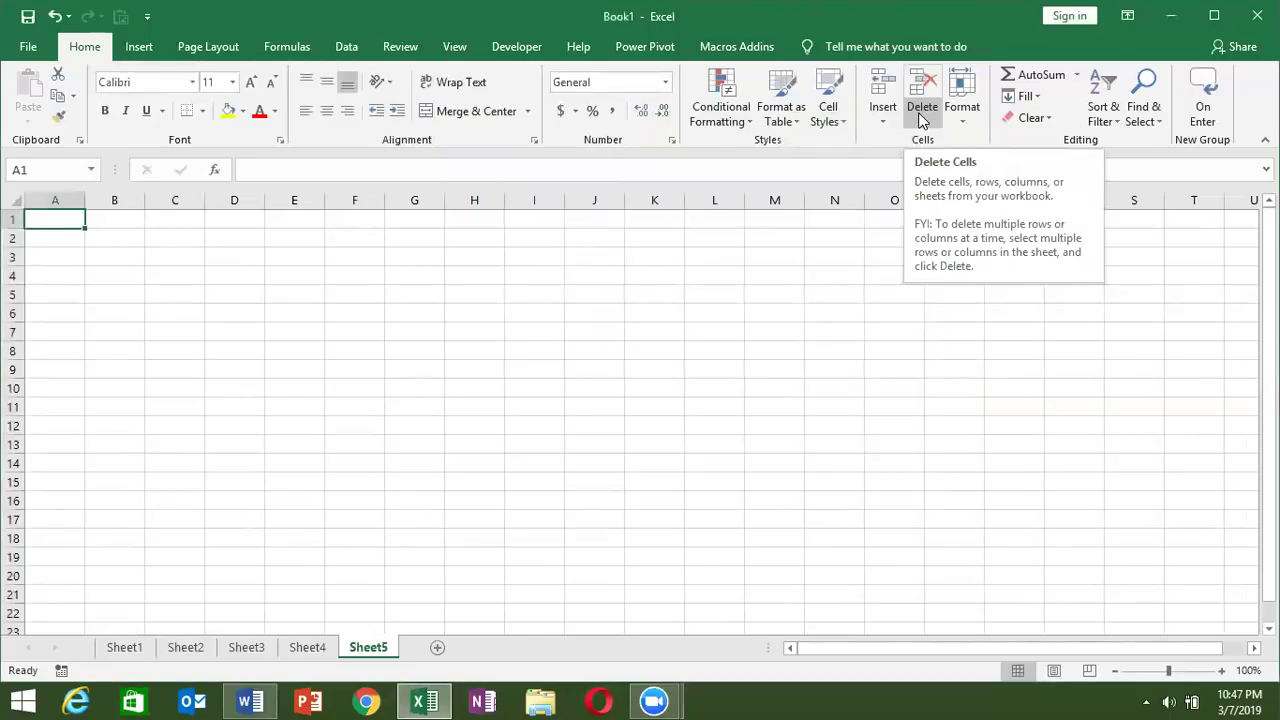
# - Type the duration 35:20:32 into cell E3, fixing a mistyped digit, then reselect E3 and bring up its number formats
pyautogui.click(330, 253)
pyautogui.click(284, 258)
pyautogui.write('354')
pyautogui.press('BackSpace')
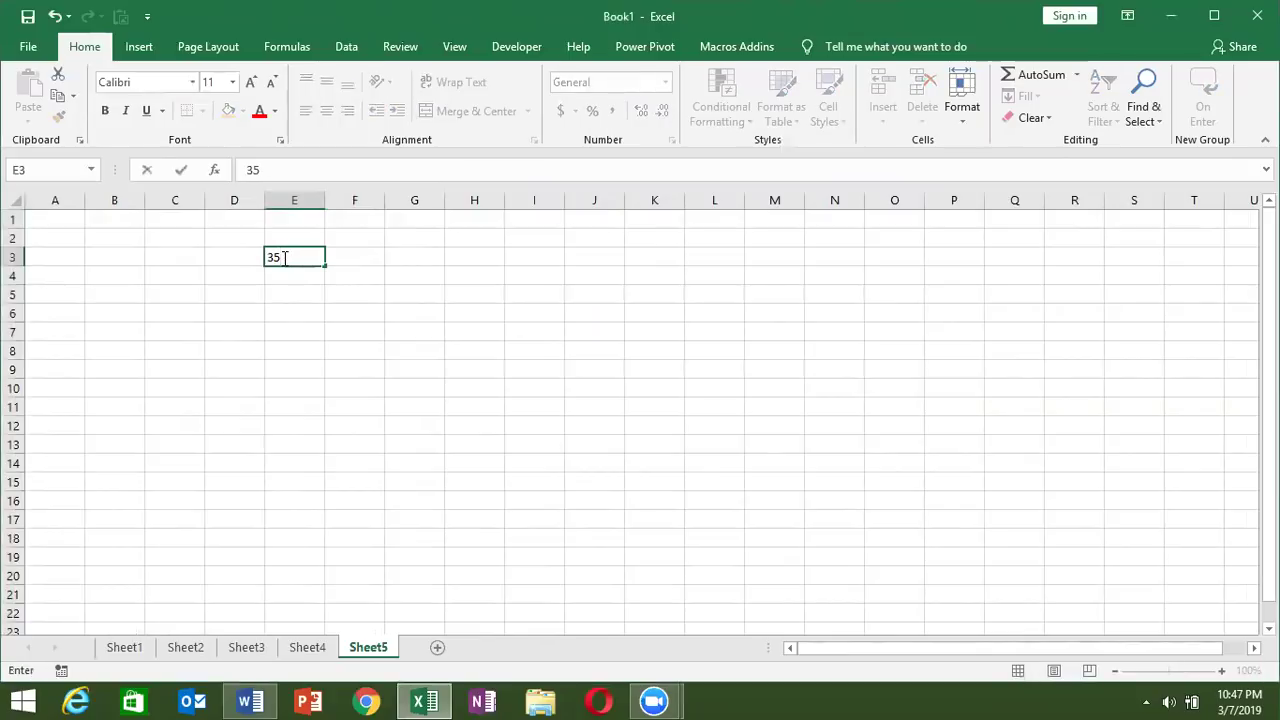
pyautogui.write('20:')
pyautogui.write('32')
pyautogui.press('Return')
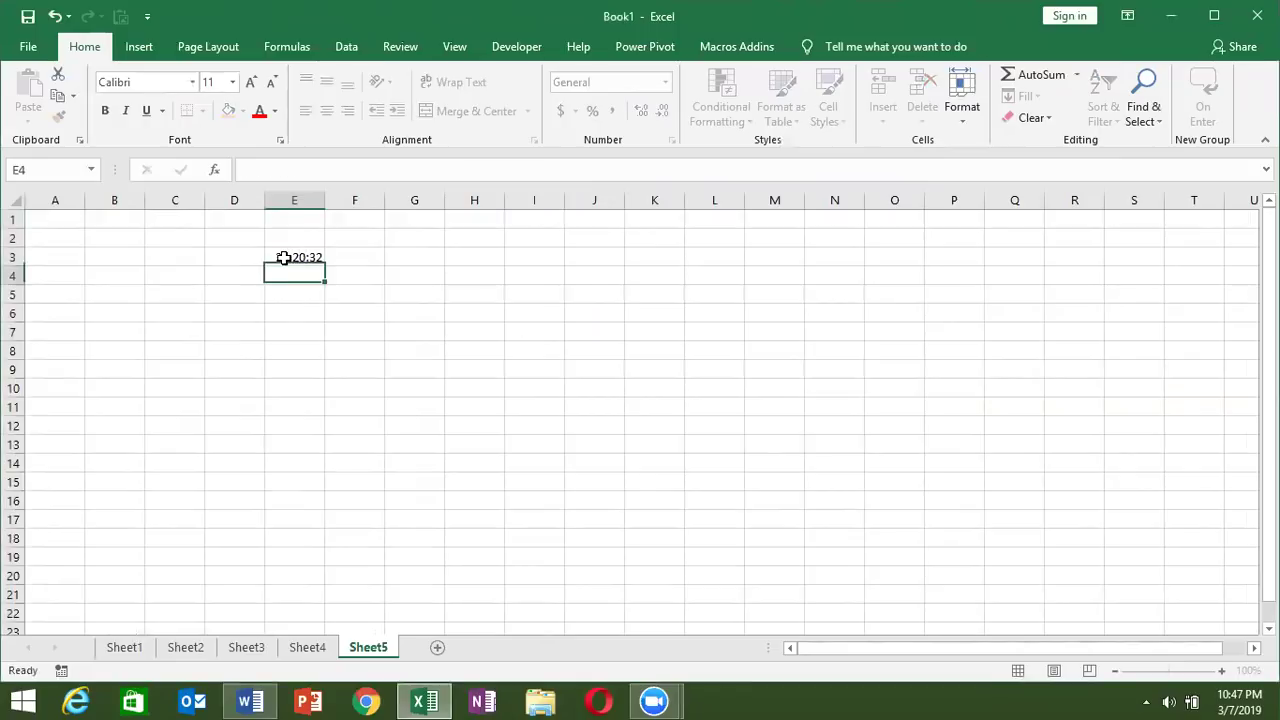
pyautogui.click(298, 256)
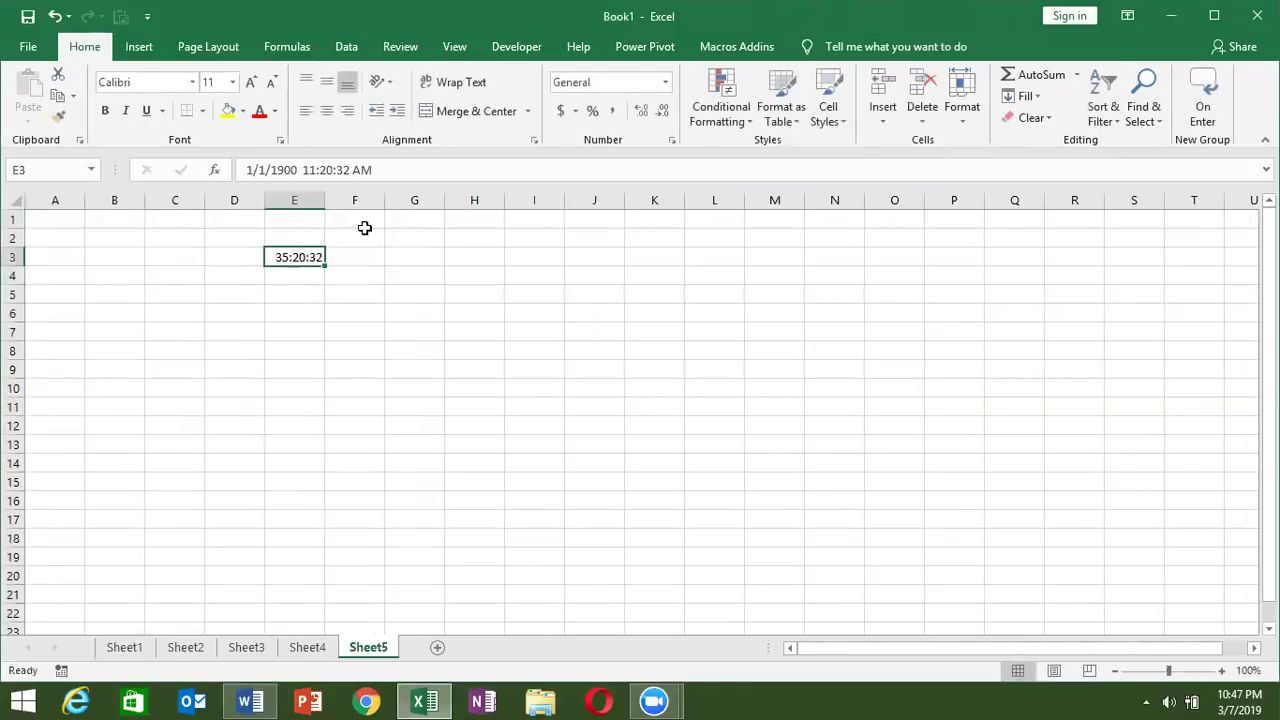
pyautogui.click(663, 86)
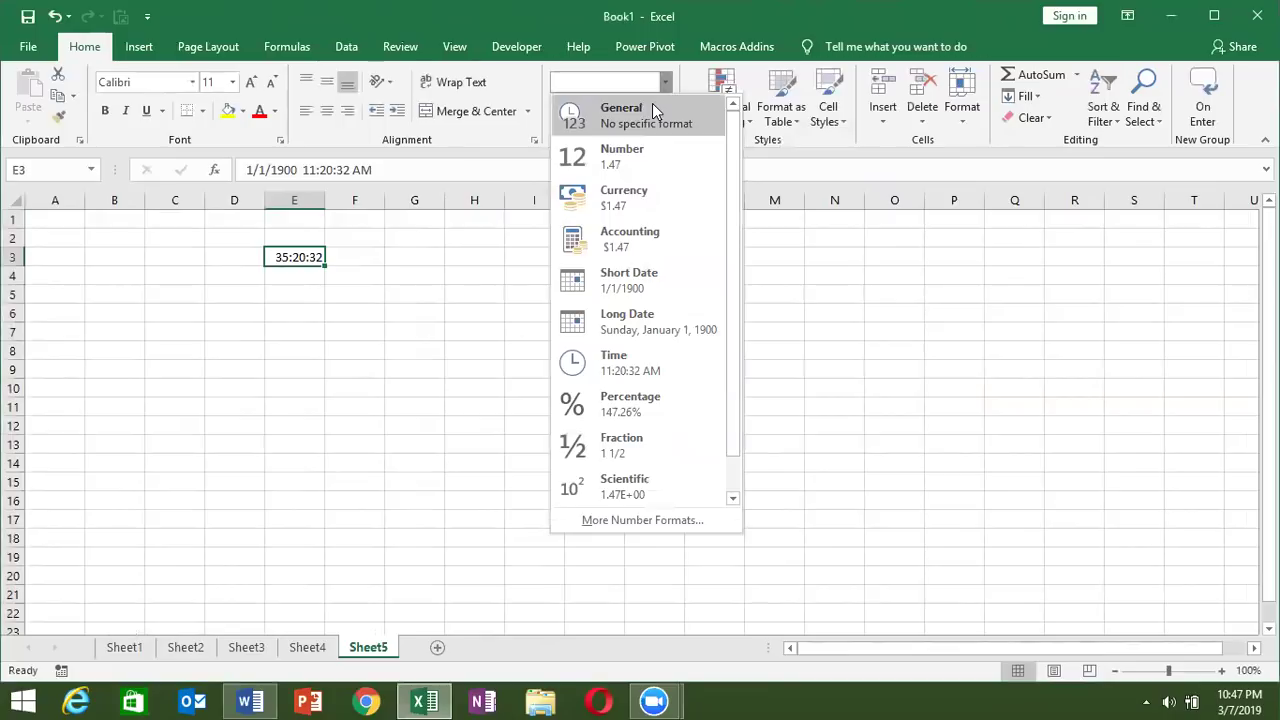
# - Apply the 37:30:55 Time format to E3 so it displays 35:20:32
pyautogui.click(652, 103)
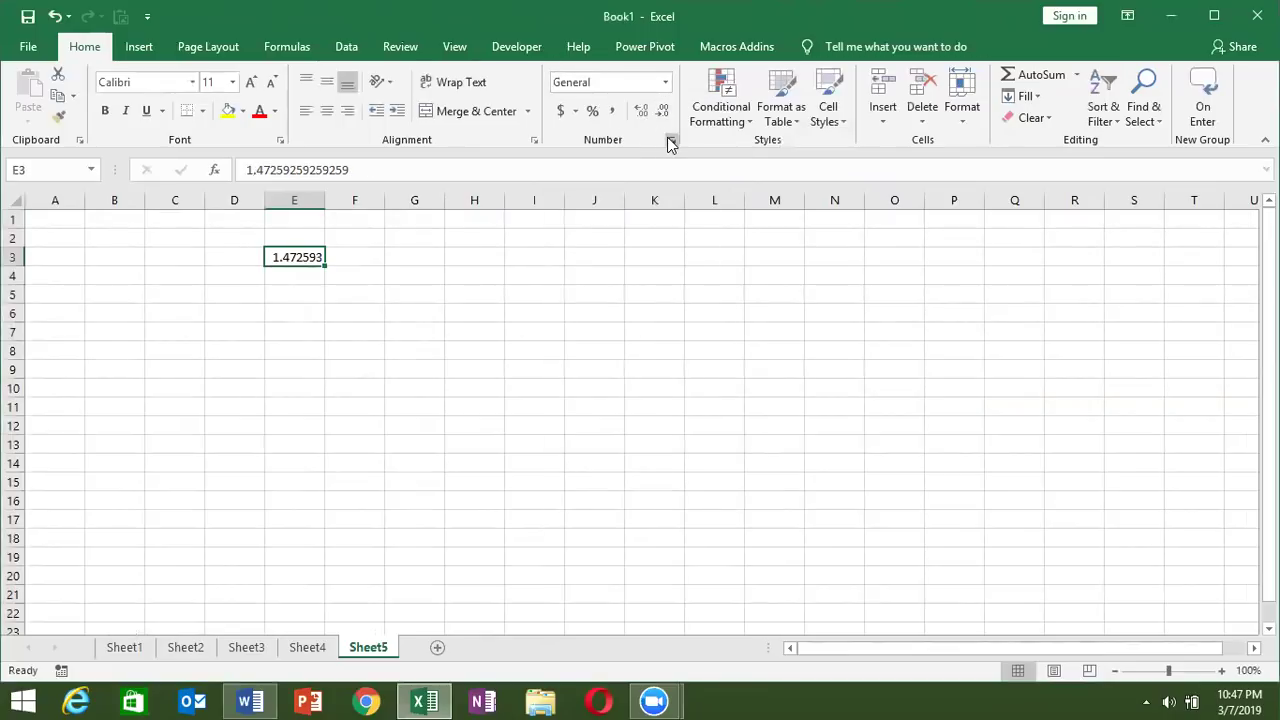
pyautogui.click(669, 138)
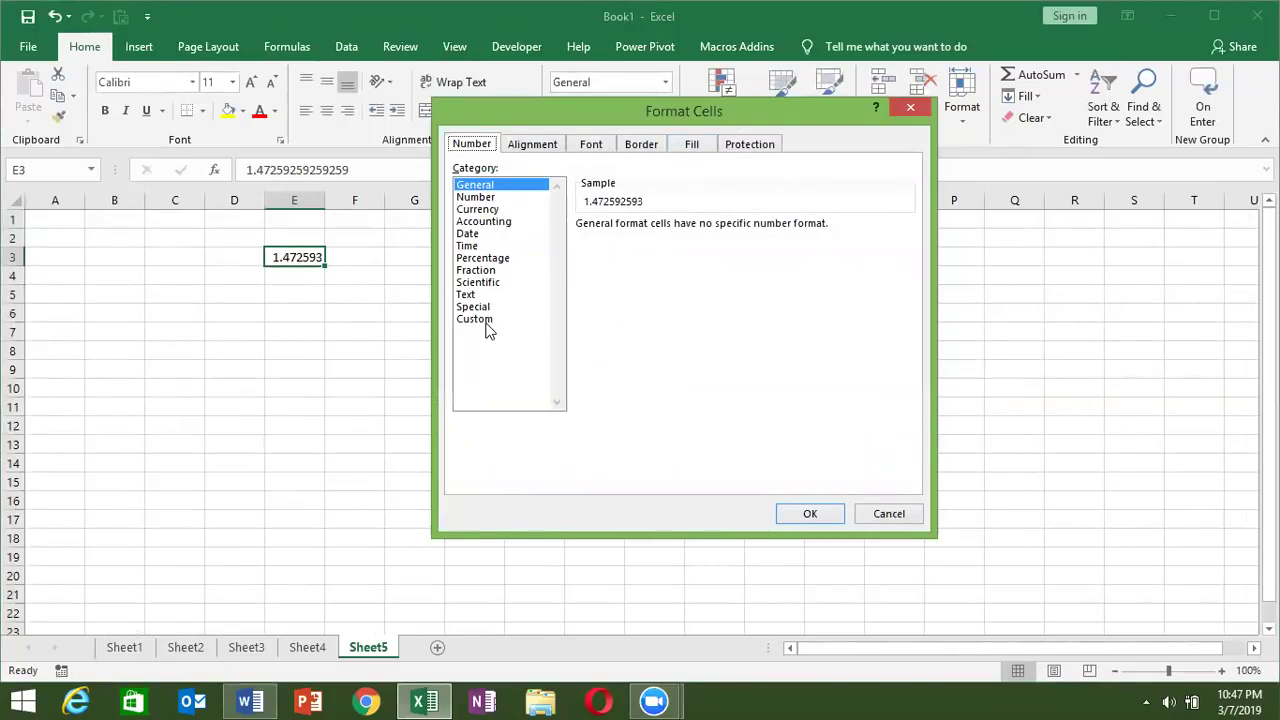
pyautogui.click(489, 247)
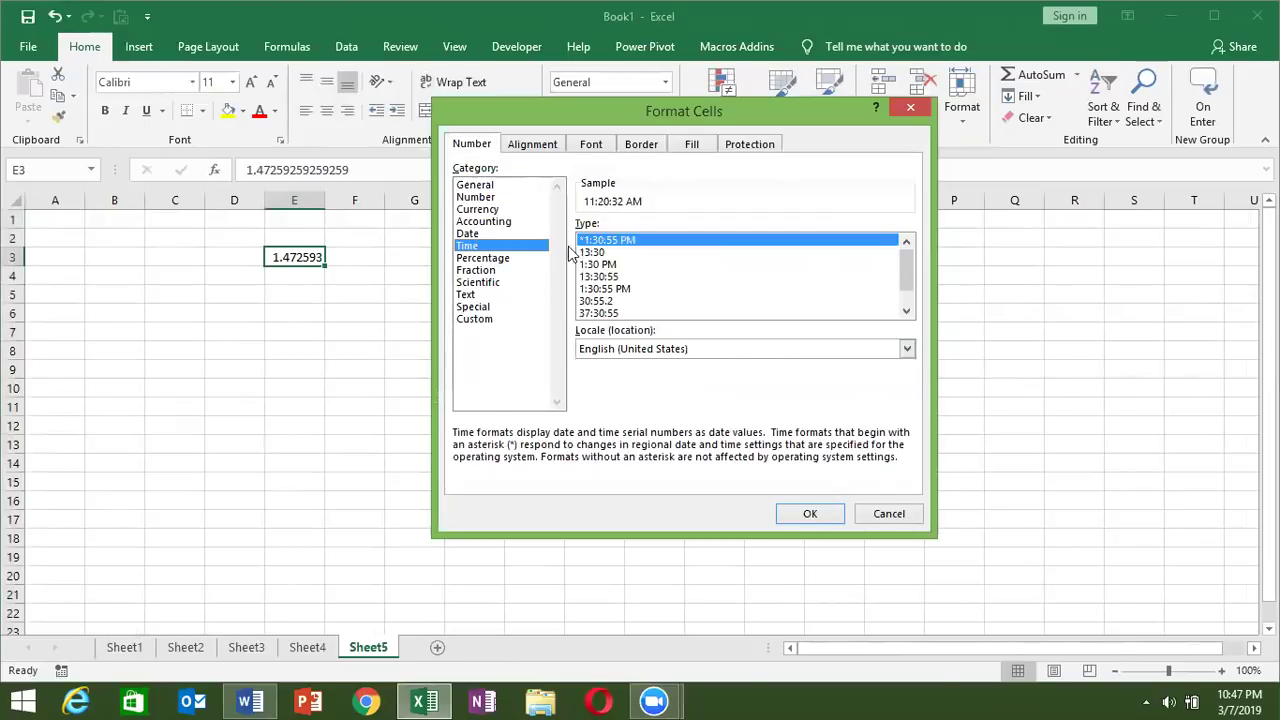
pyautogui.click(597, 314)
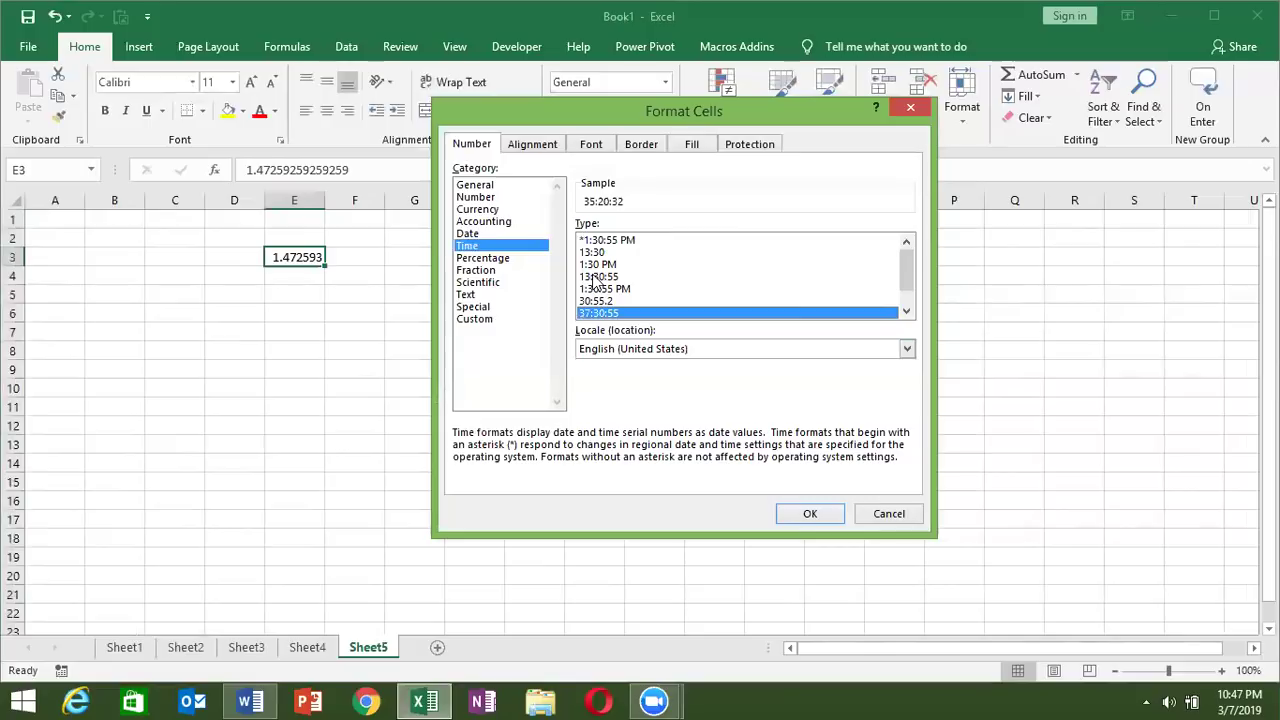
pyautogui.click(597, 277)
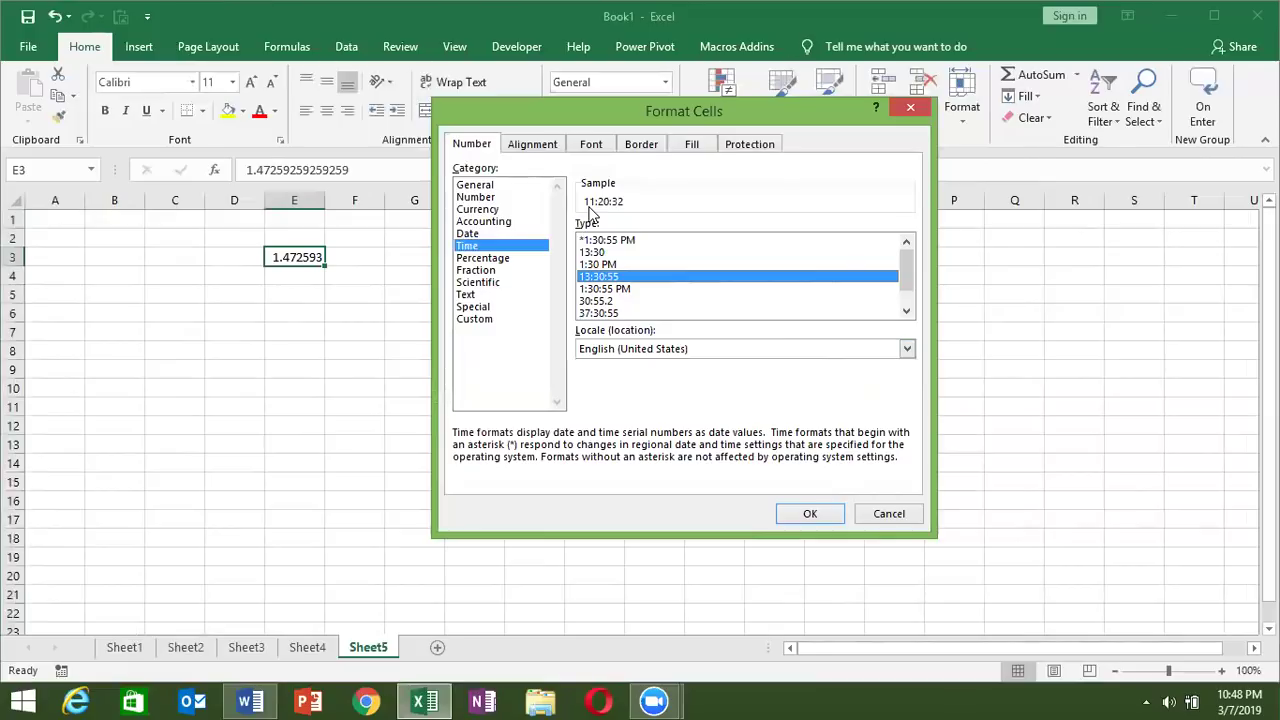
pyautogui.click(585, 314)
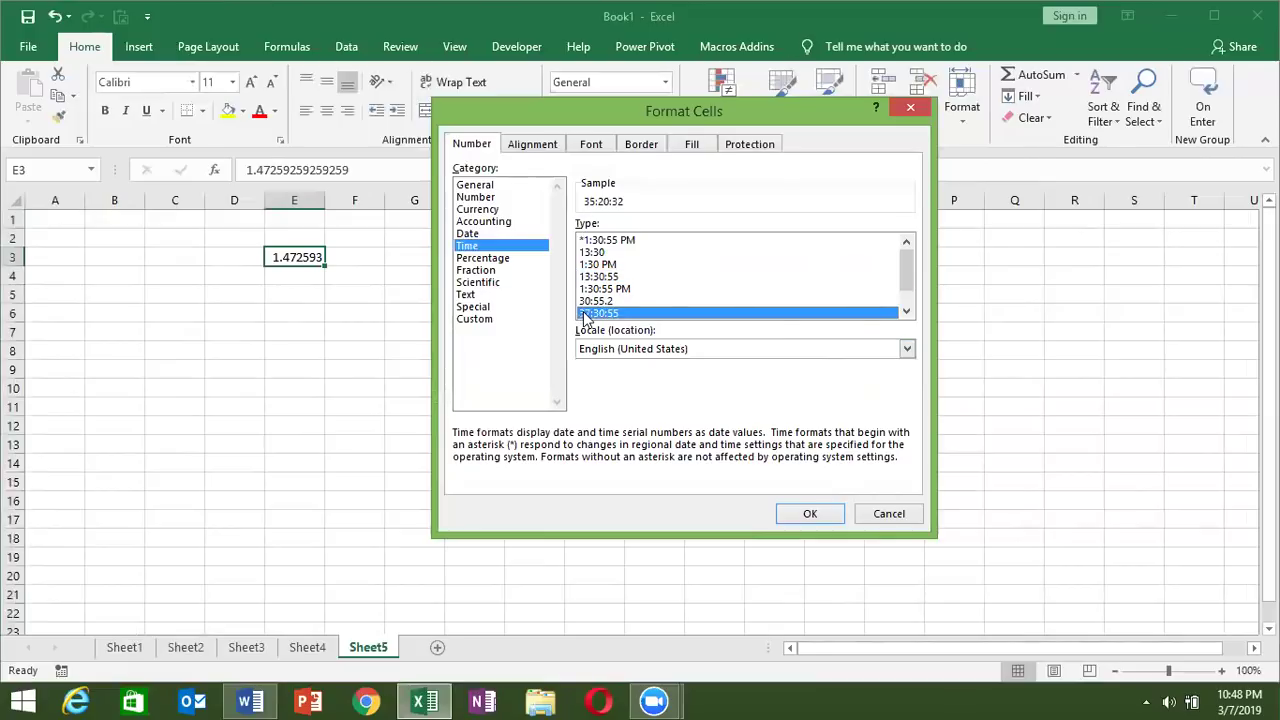
pyautogui.click(806, 511)
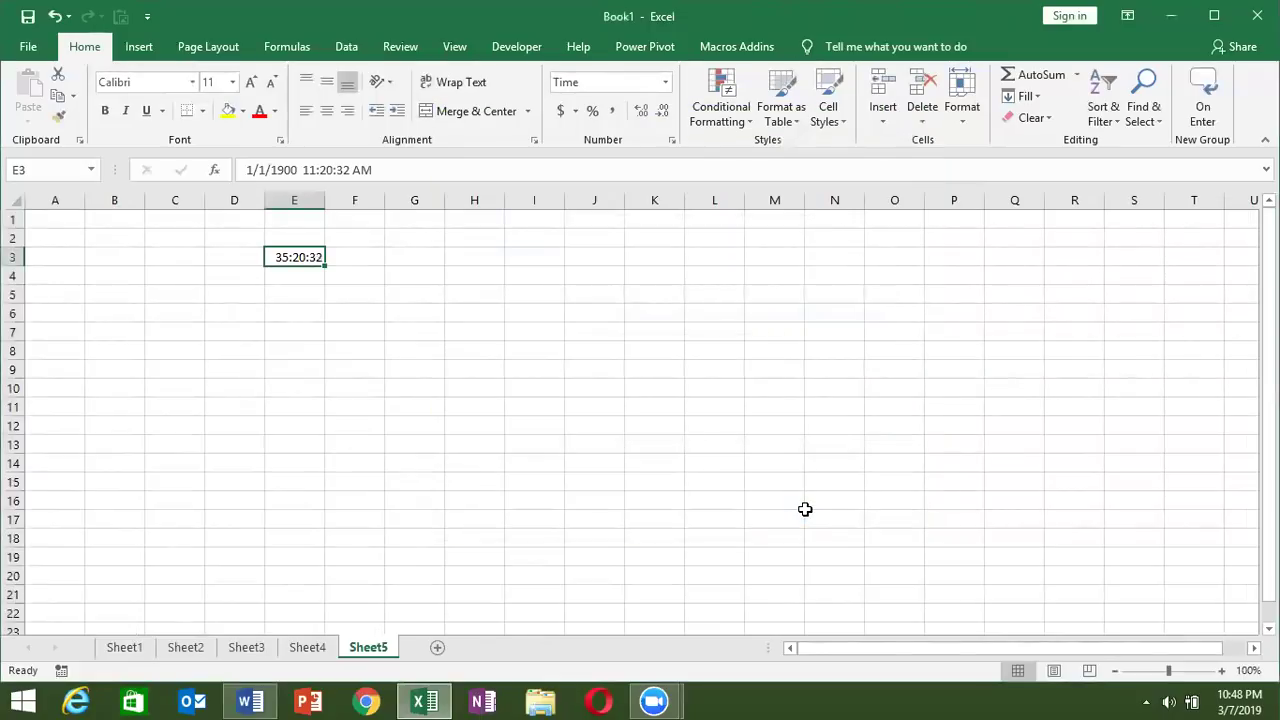
pyautogui.click(363, 297)
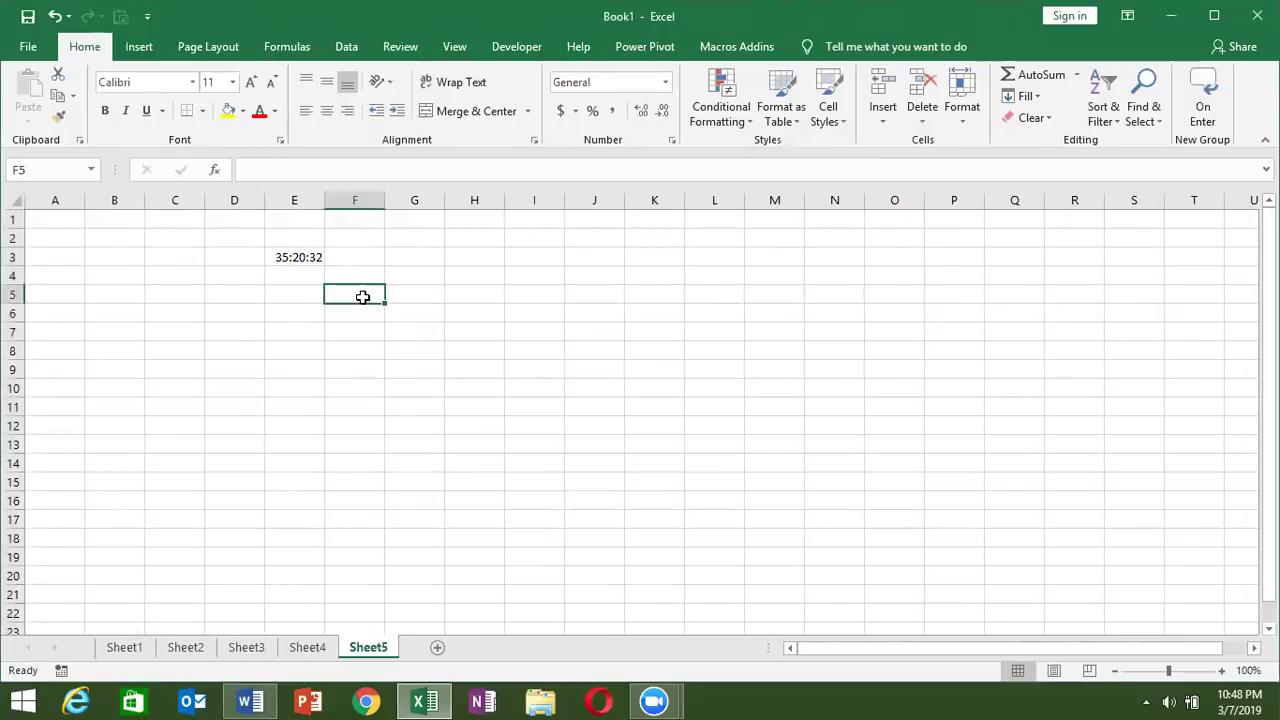
# - Format F5 as a Fraction 'As halves (1/2)' and enter 2.5 so it shows 2 1/2
pyautogui.click(672, 142)
pyautogui.click(474, 145)
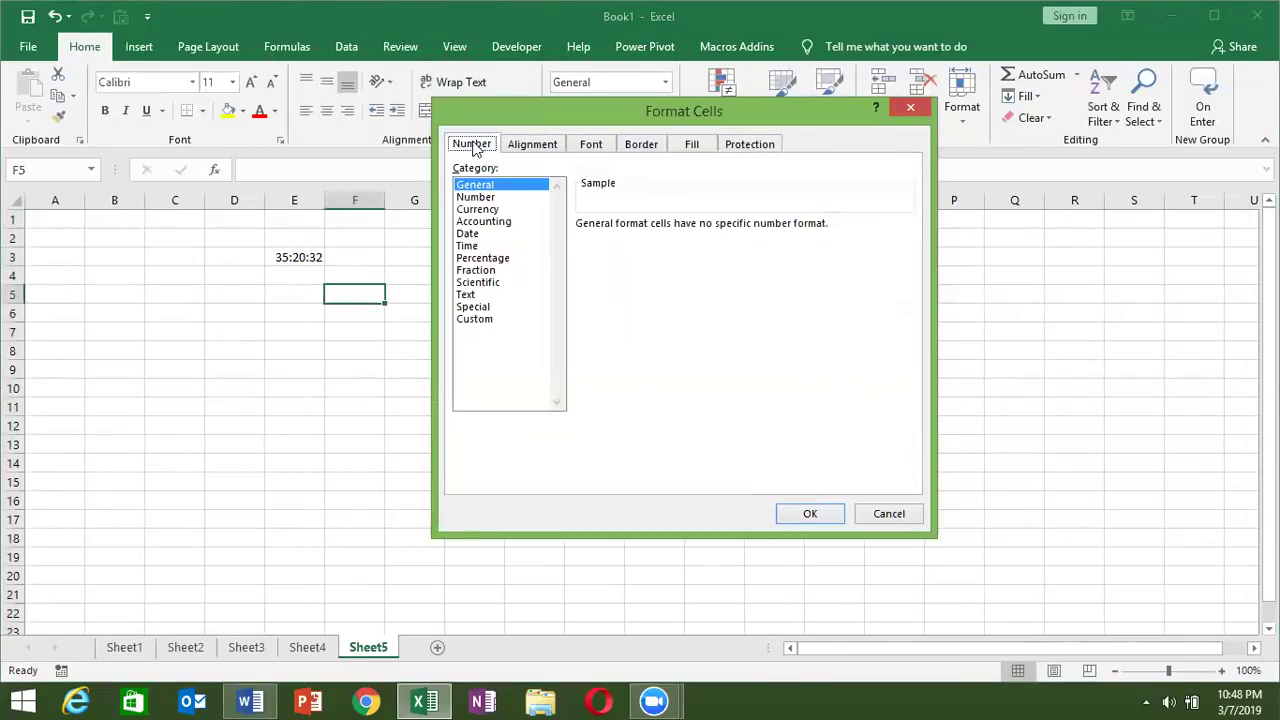
pyautogui.click(464, 259)
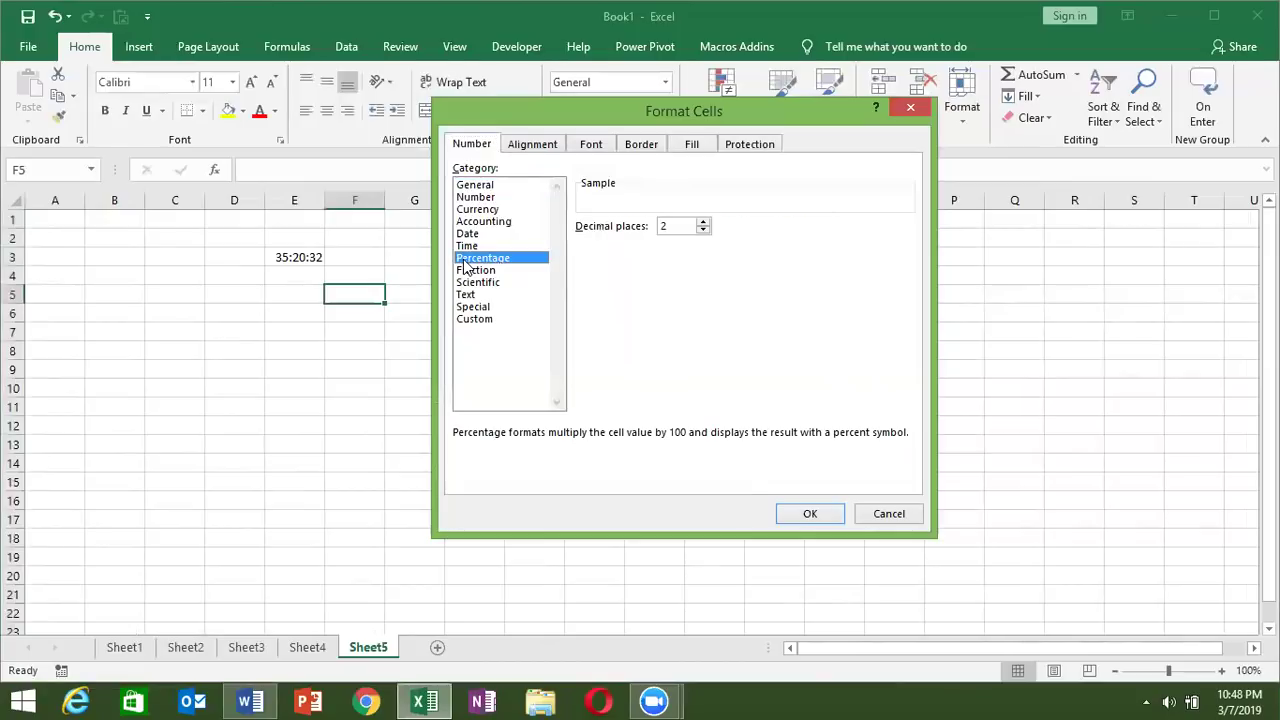
pyautogui.click(468, 271)
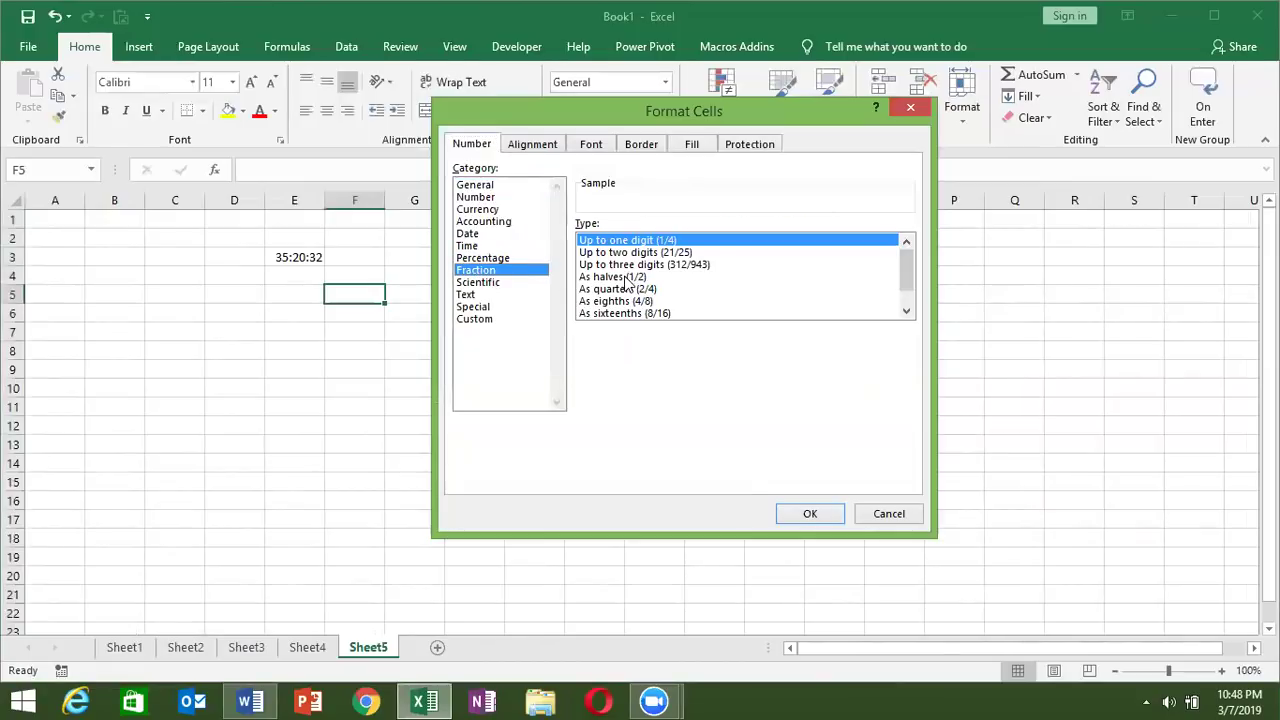
pyautogui.click(627, 280)
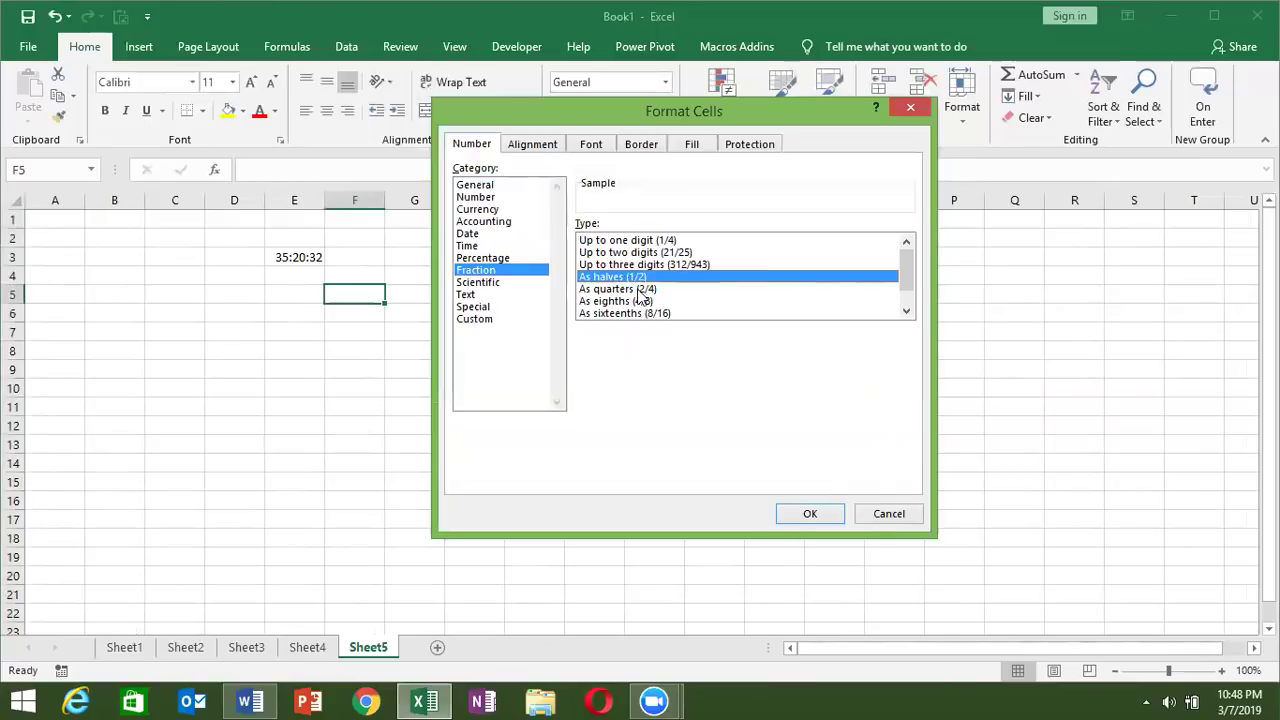
pyautogui.click(808, 514)
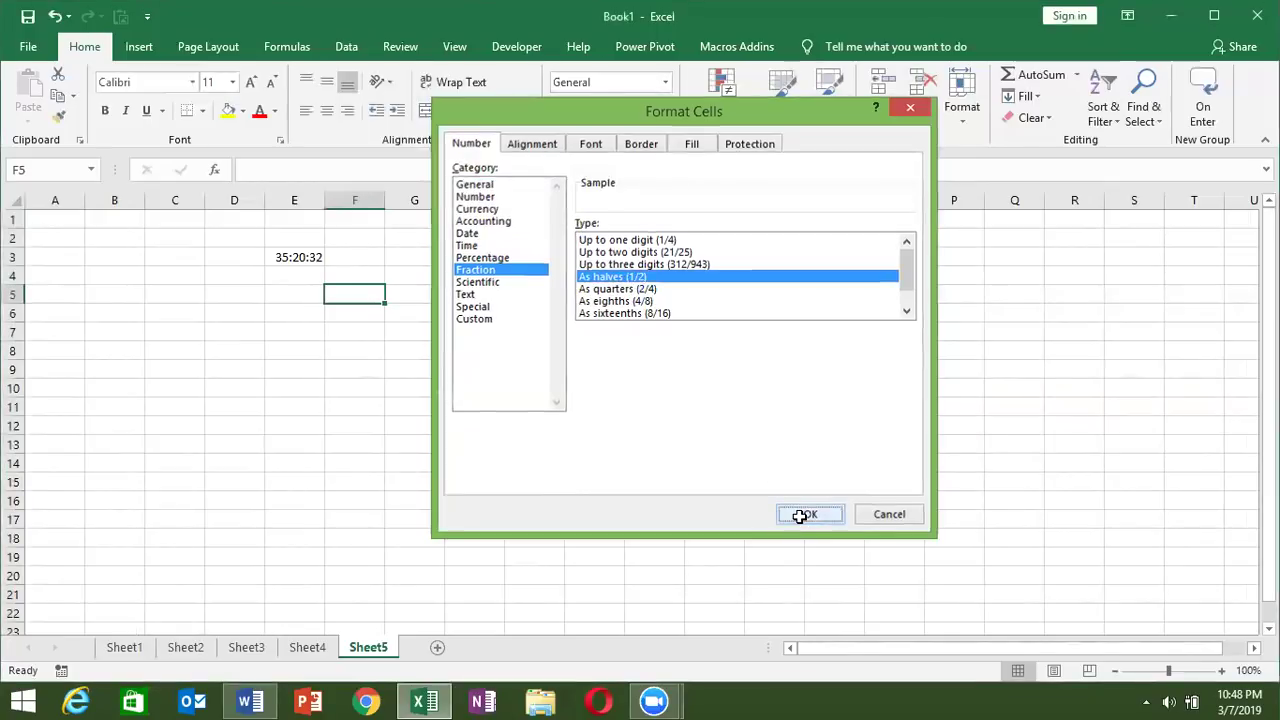
pyautogui.write('2.5')
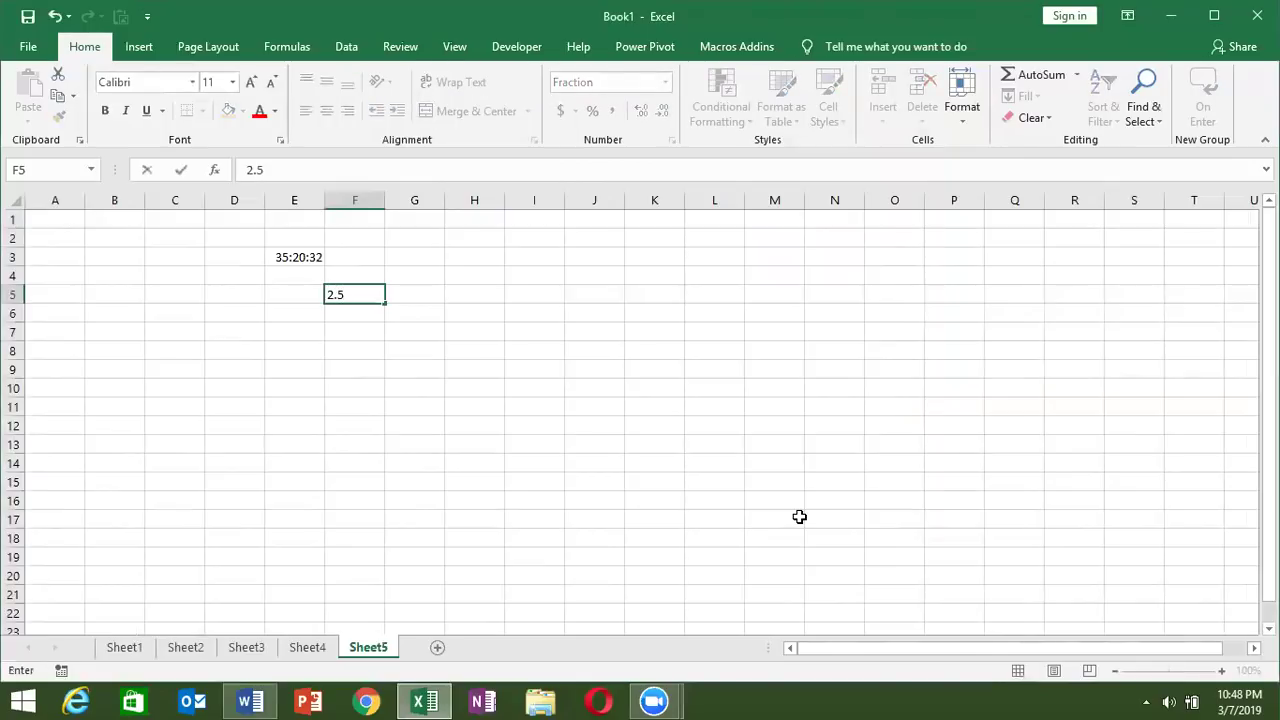
pyautogui.press('Return')
pyautogui.press('Up')
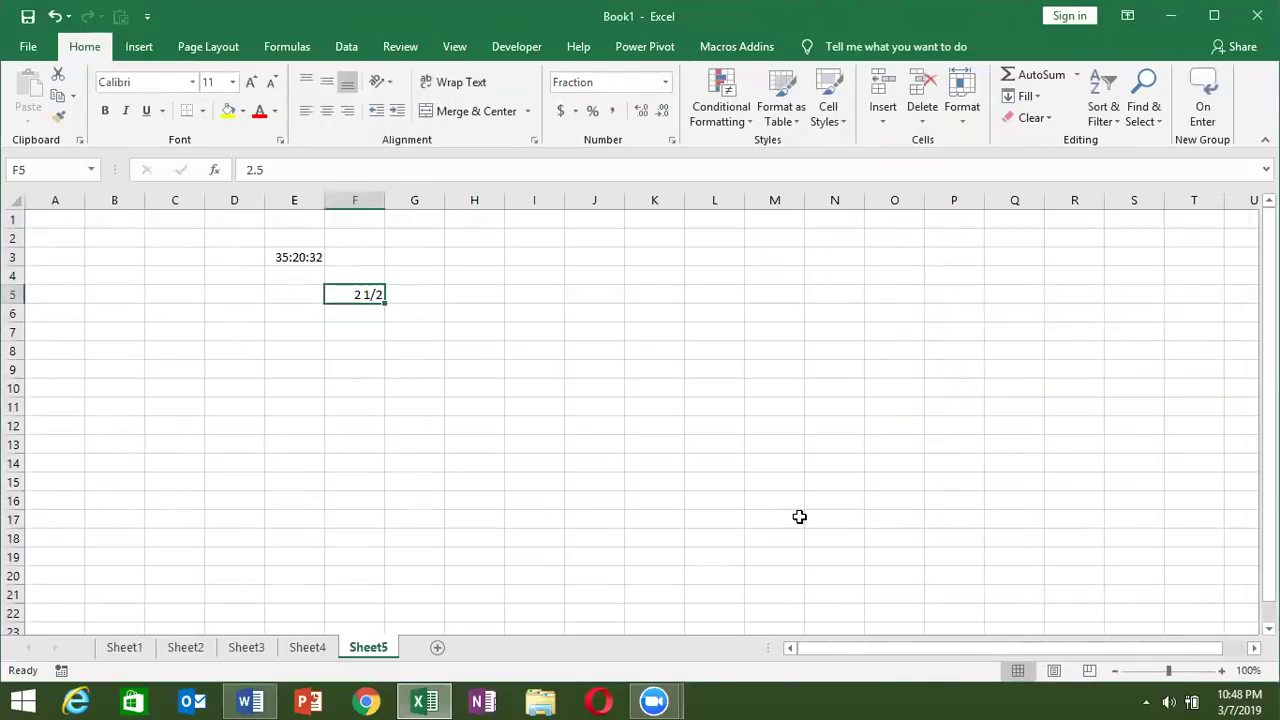
# - Browse the Scientific and Text formats for G5, then close Format Cells without changes
pyautogui.click(425, 298)
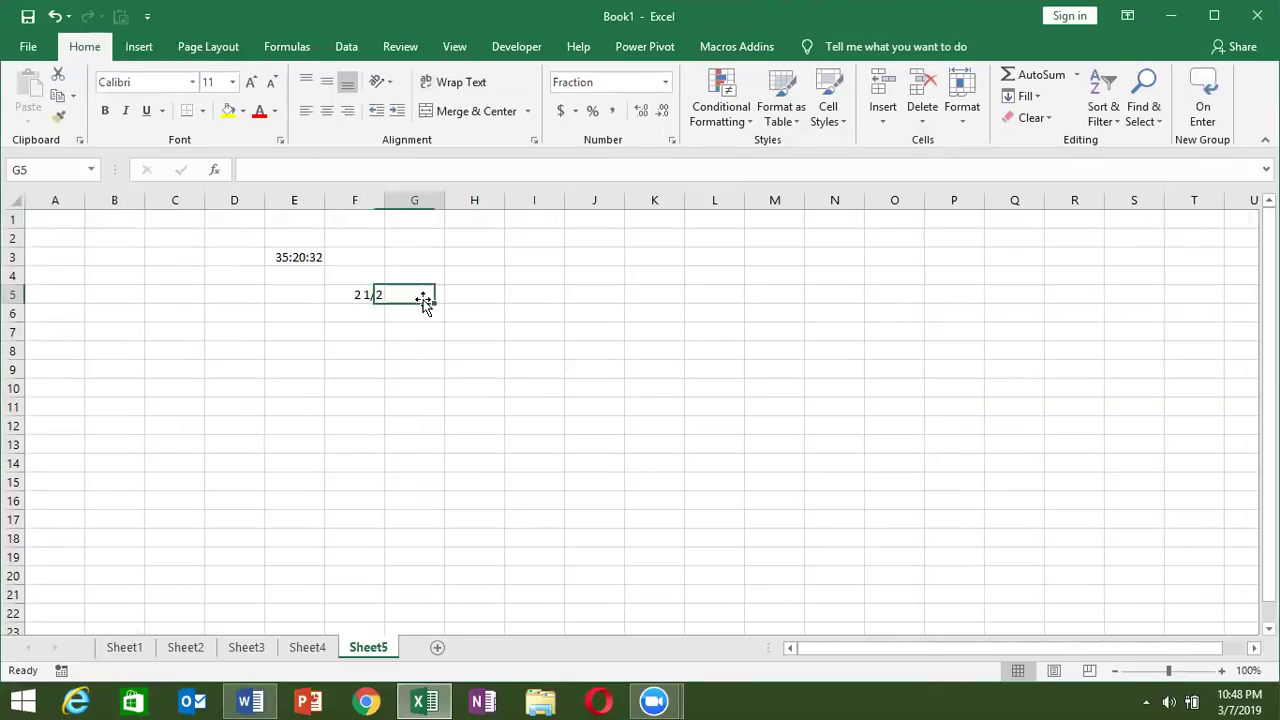
pyautogui.click(673, 140)
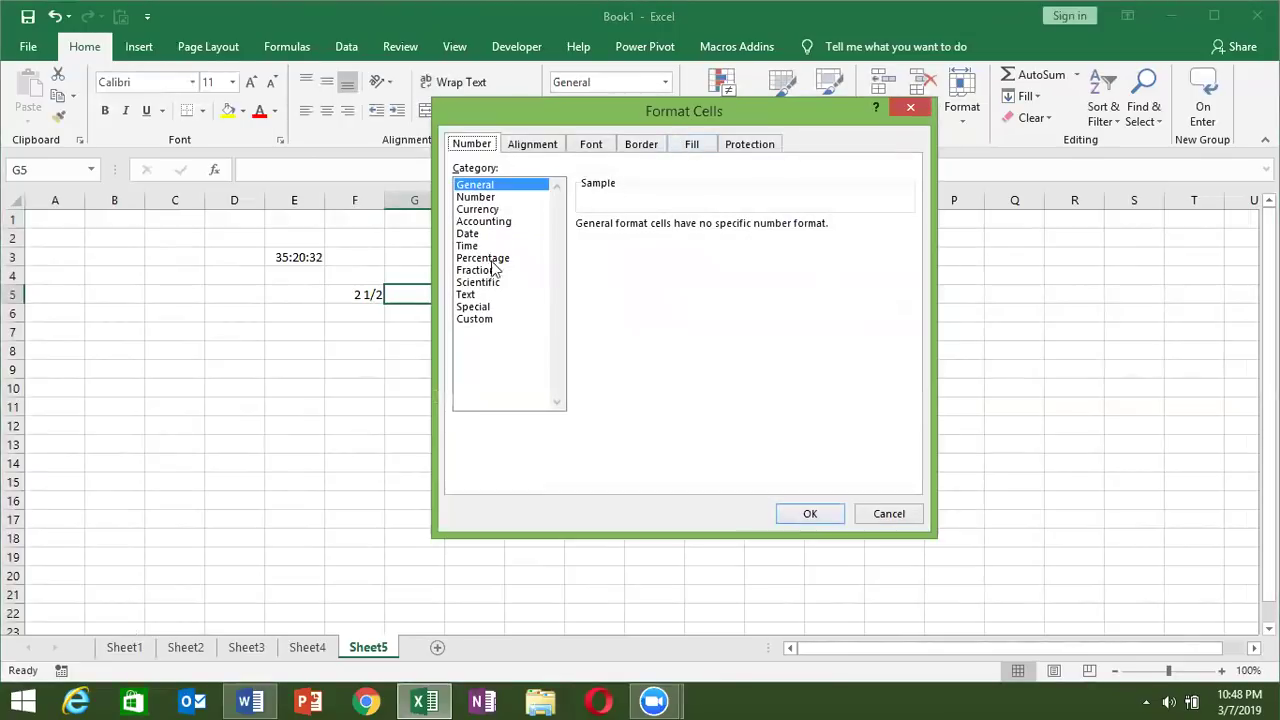
pyautogui.click(474, 284)
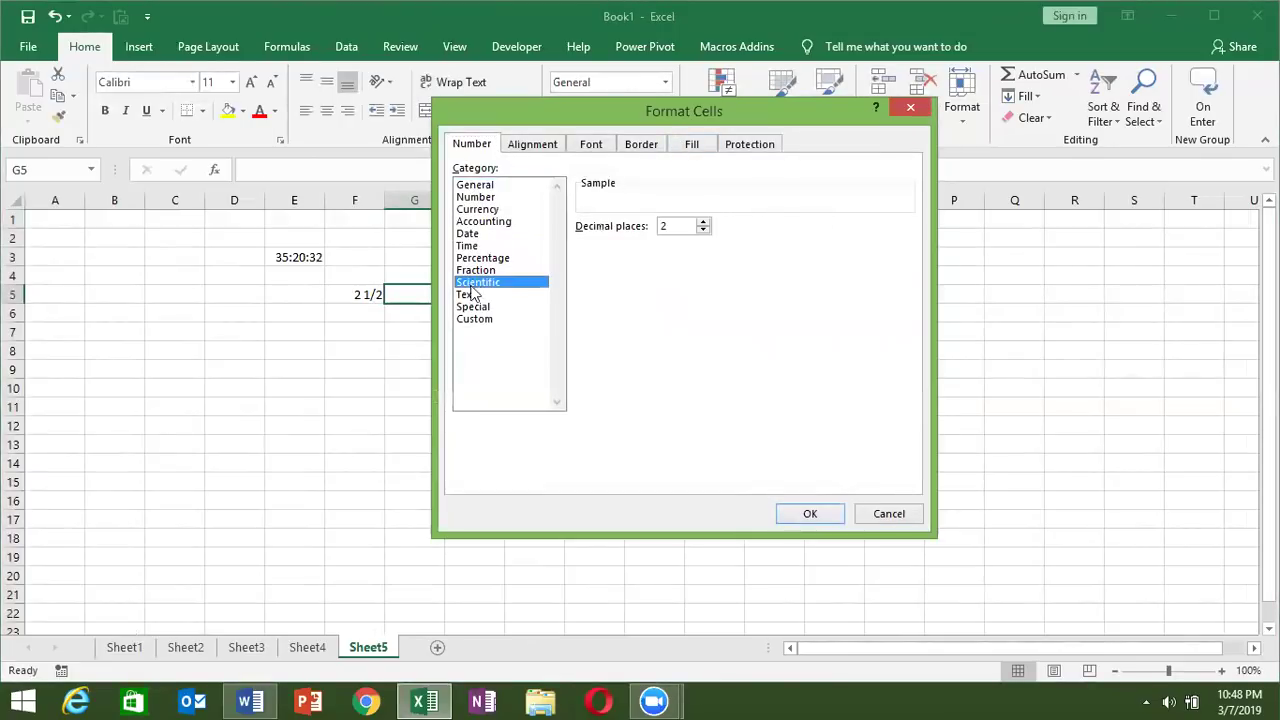
pyautogui.click(468, 296)
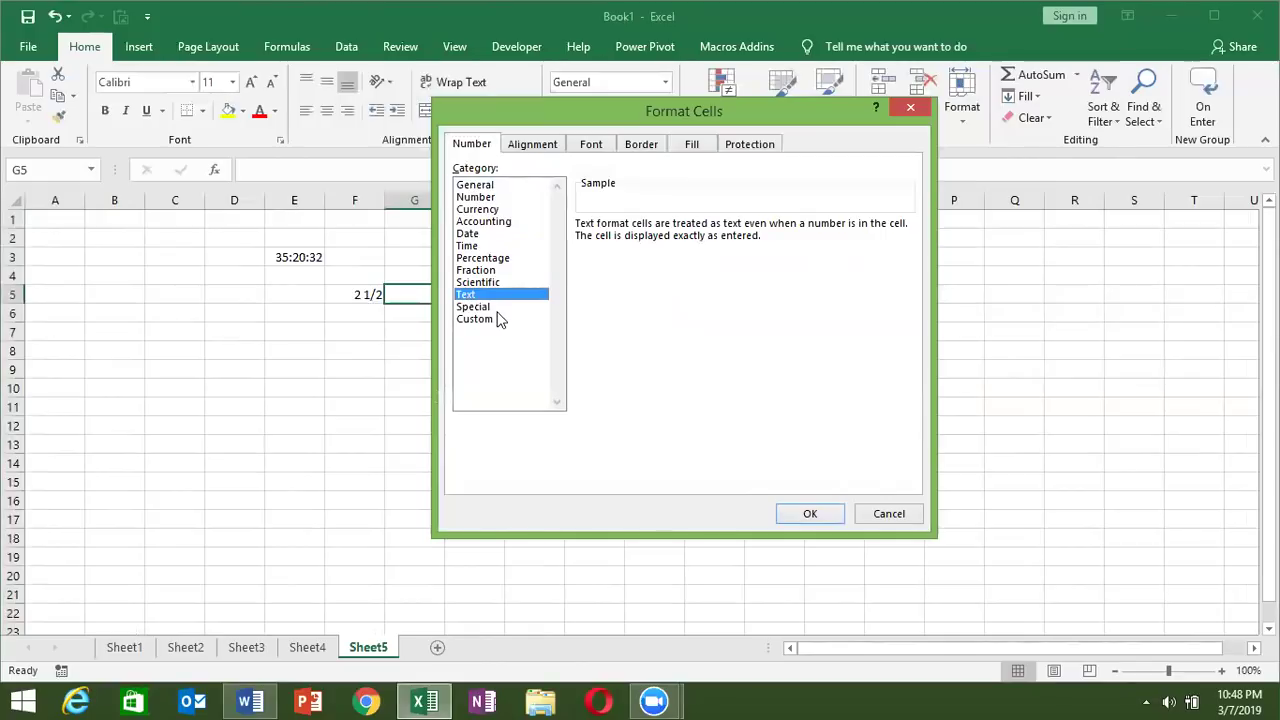
pyautogui.press('Escape')
# - Add the heading chq in cell I1
pyautogui.click(531, 224)
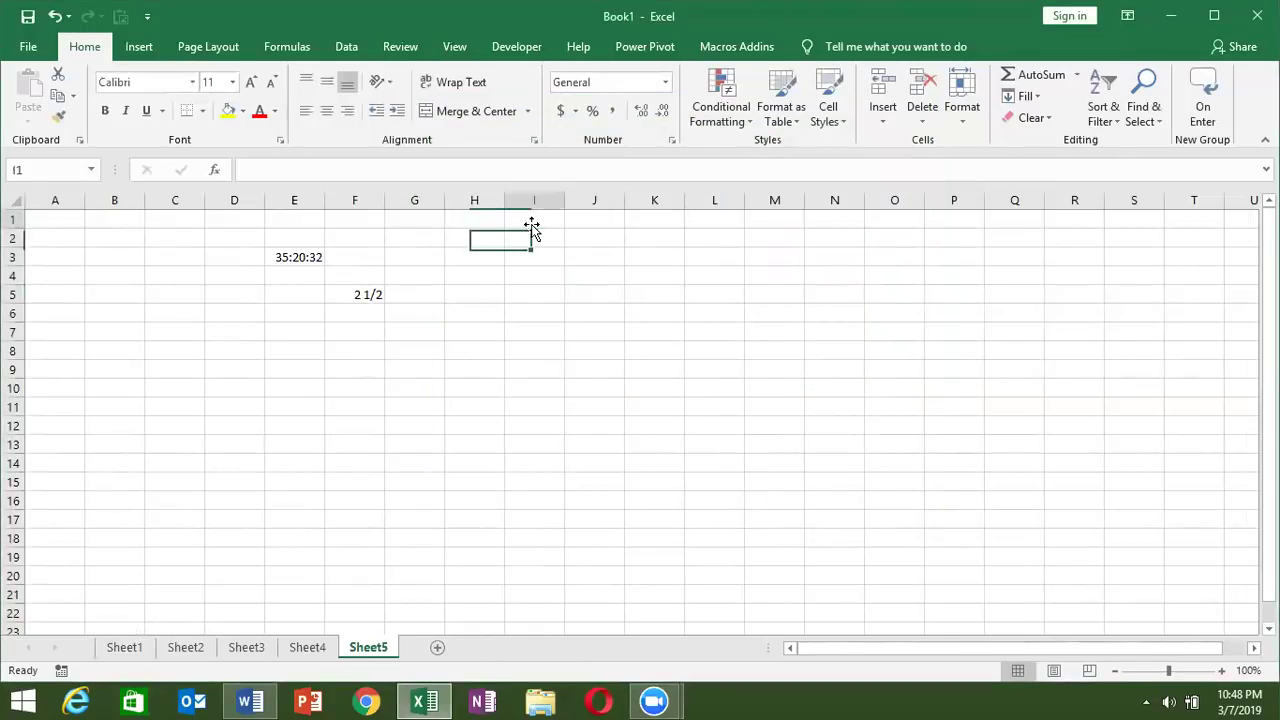
pyautogui.write('chq')
pyautogui.press('Return')
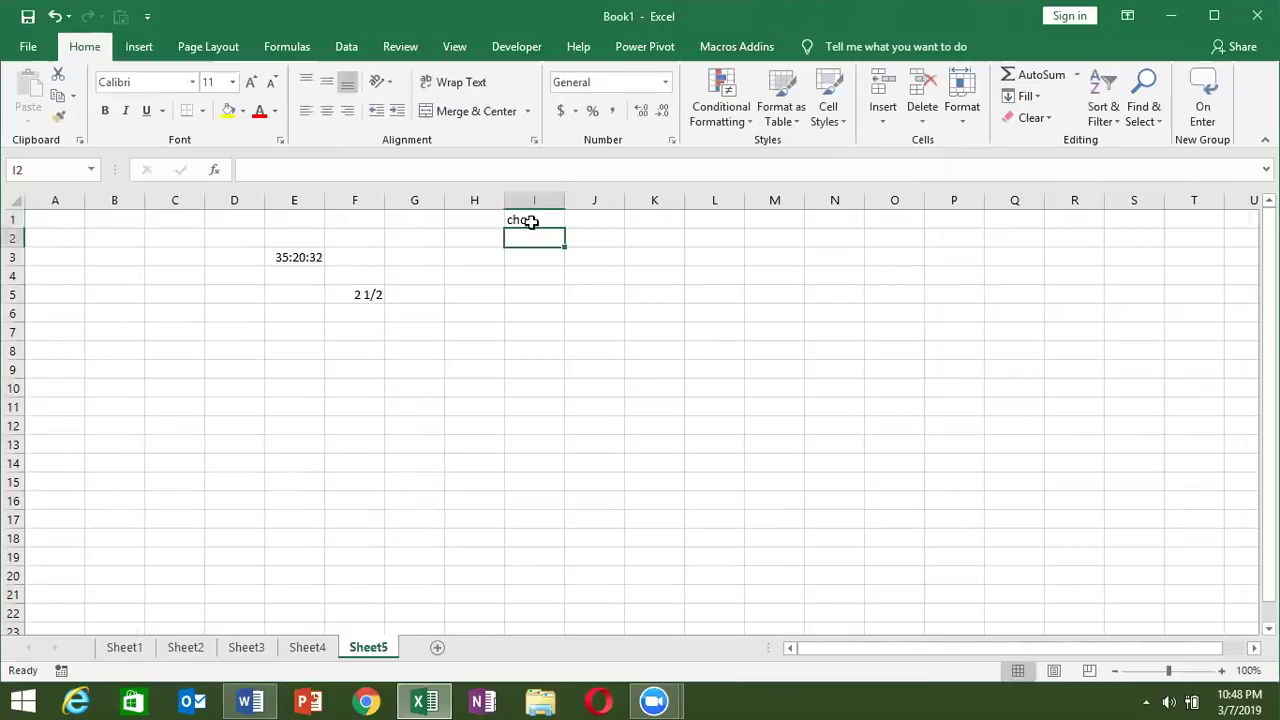
# - Enter '000123 in I2 so the cheque number keeps its leading zeros
pyautogui.write('001236')
pyautogui.press('Return')
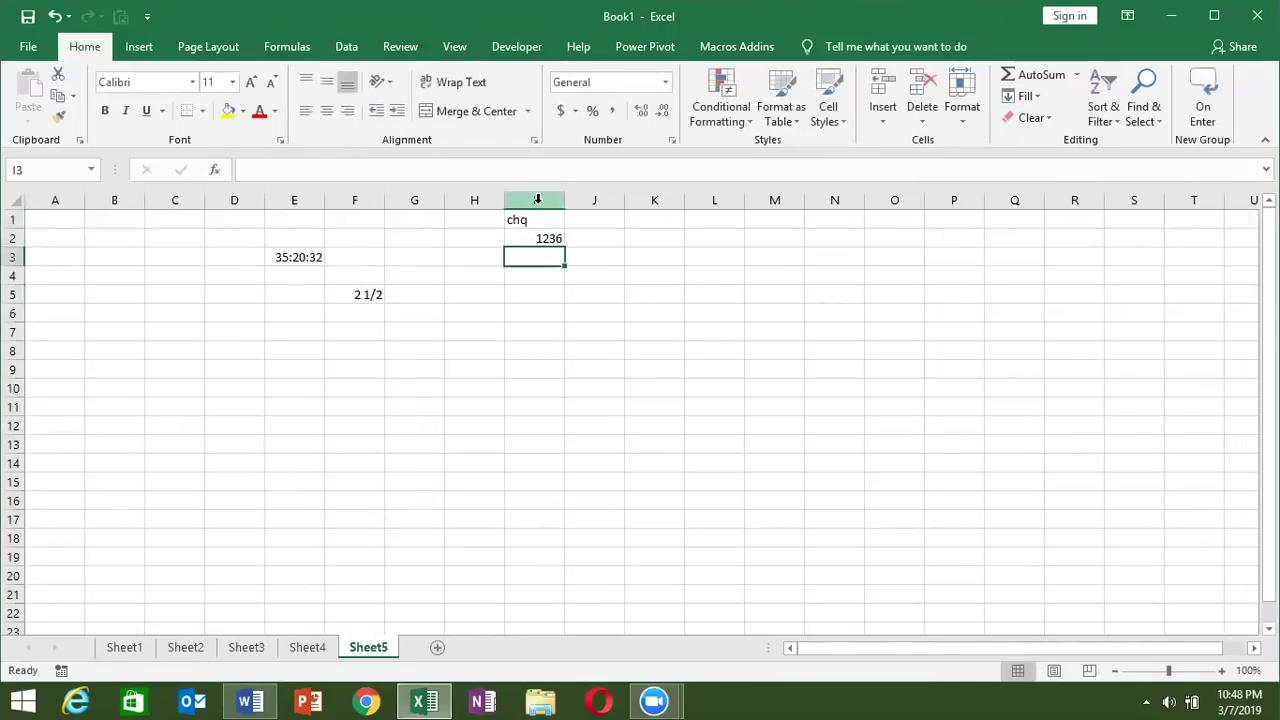
pyautogui.press('Up')
pyautogui.write("'")
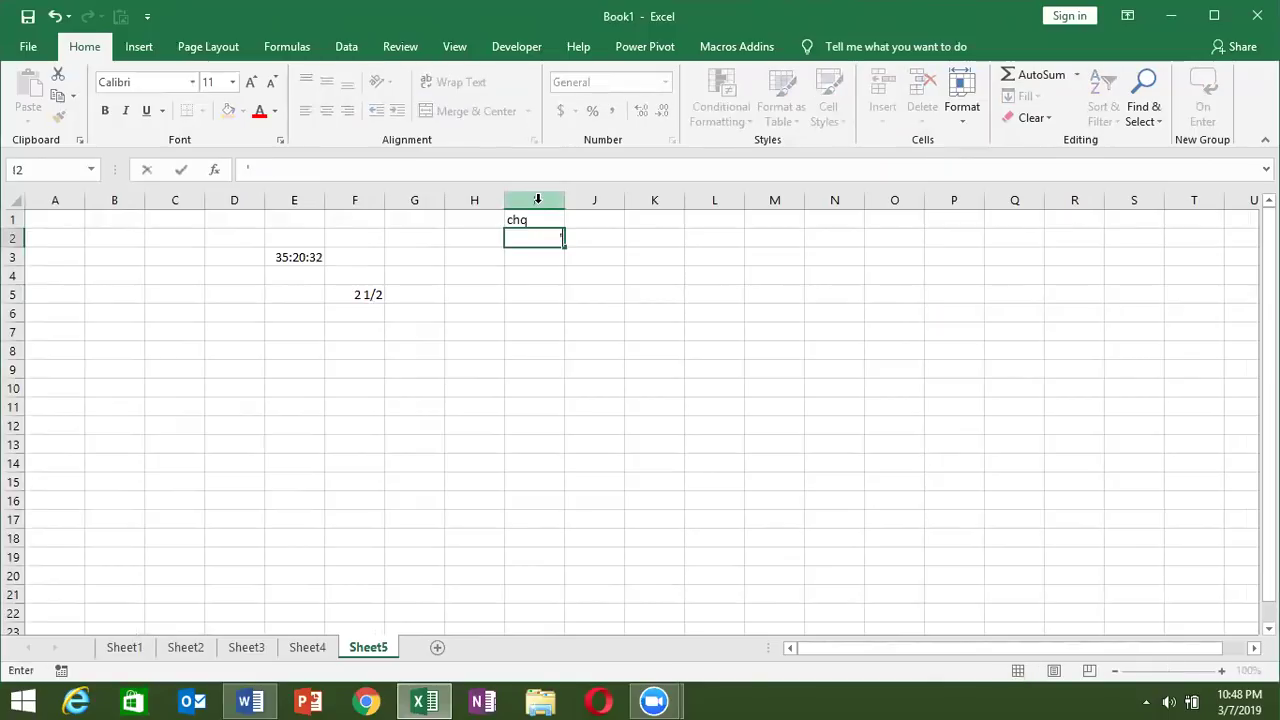
pyautogui.write('000123')
pyautogui.press('Return')
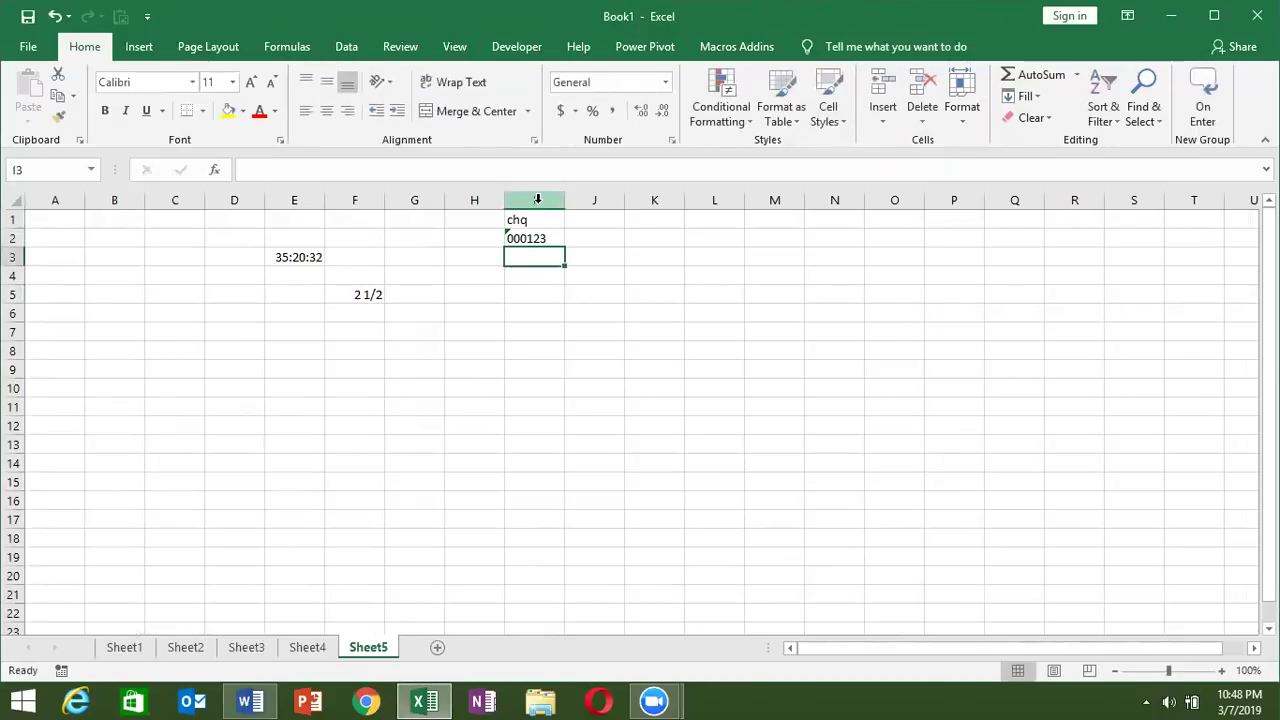
pyautogui.press('Up')
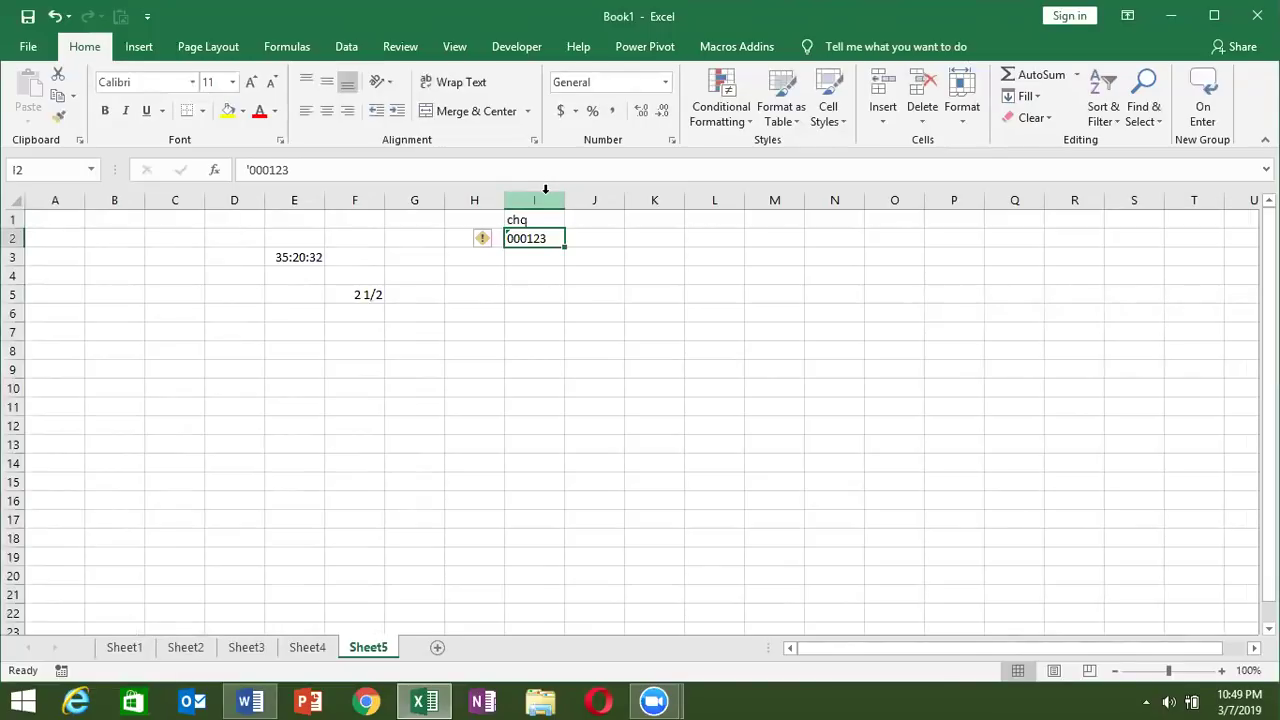
# - Format the whole of column I as Text
pyautogui.click(545, 193)
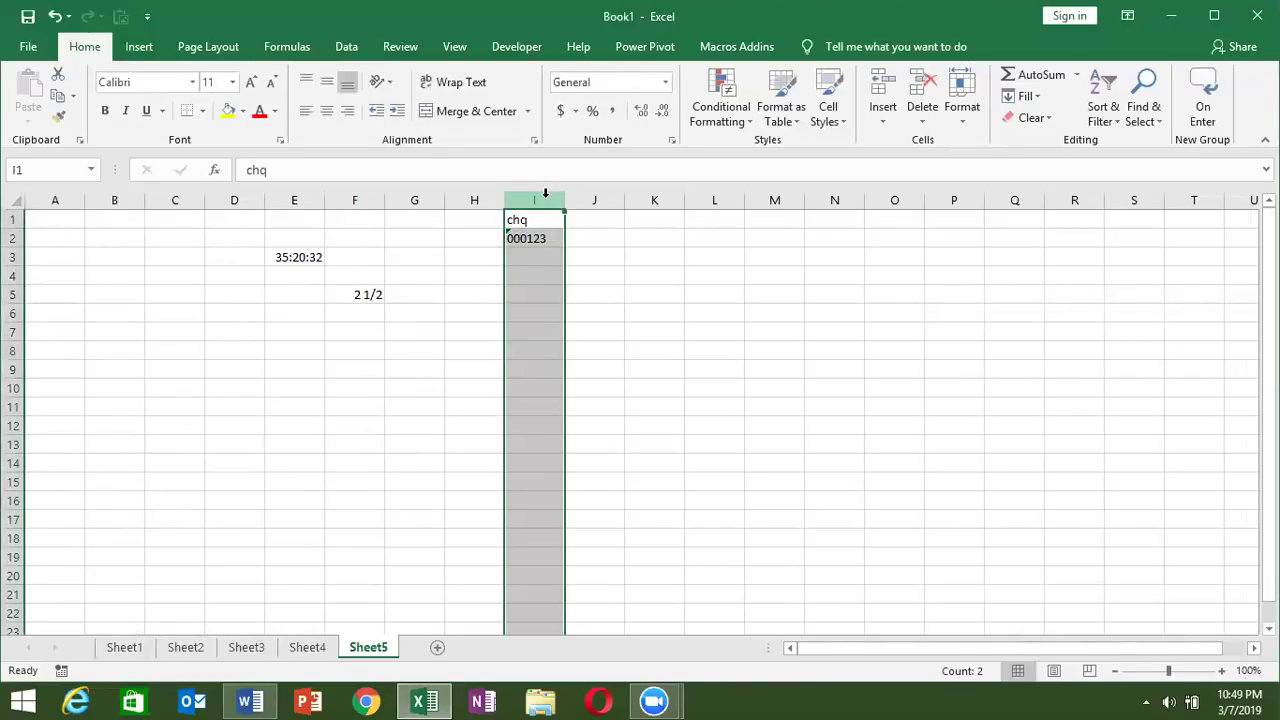
pyautogui.rightClick(545, 193)
pyautogui.click(604, 402)
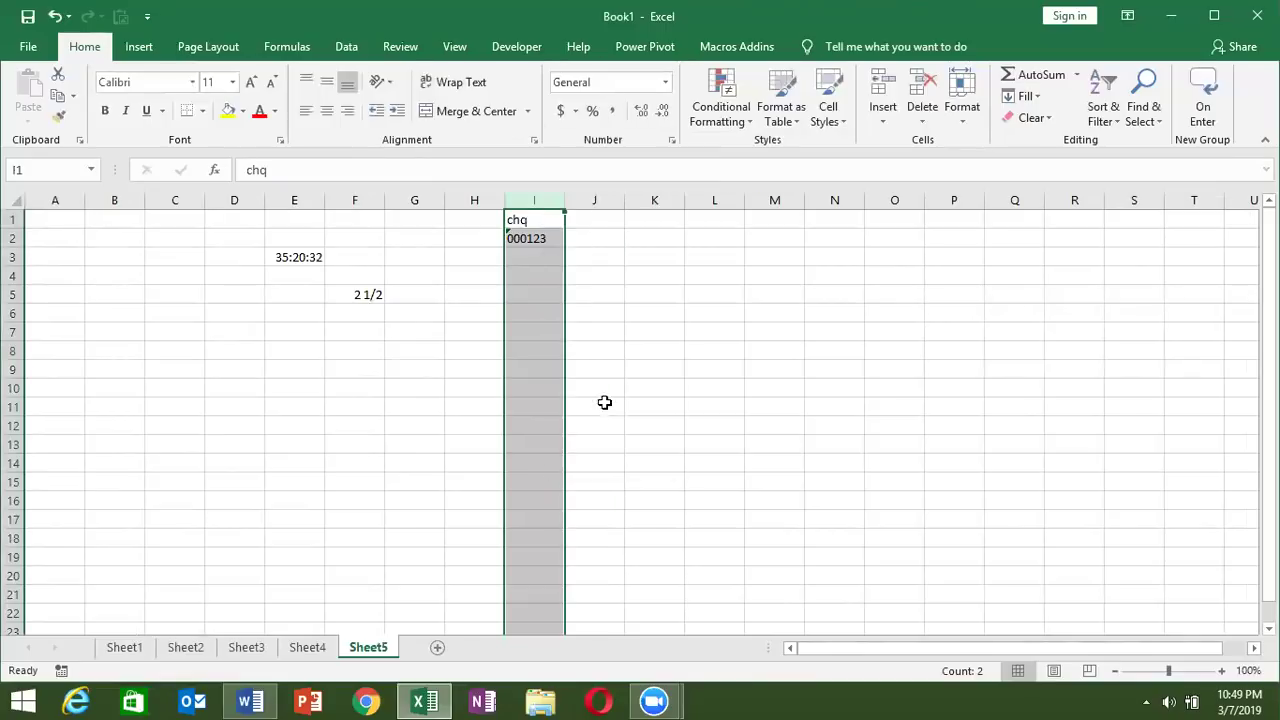
pyautogui.click(385, 381)
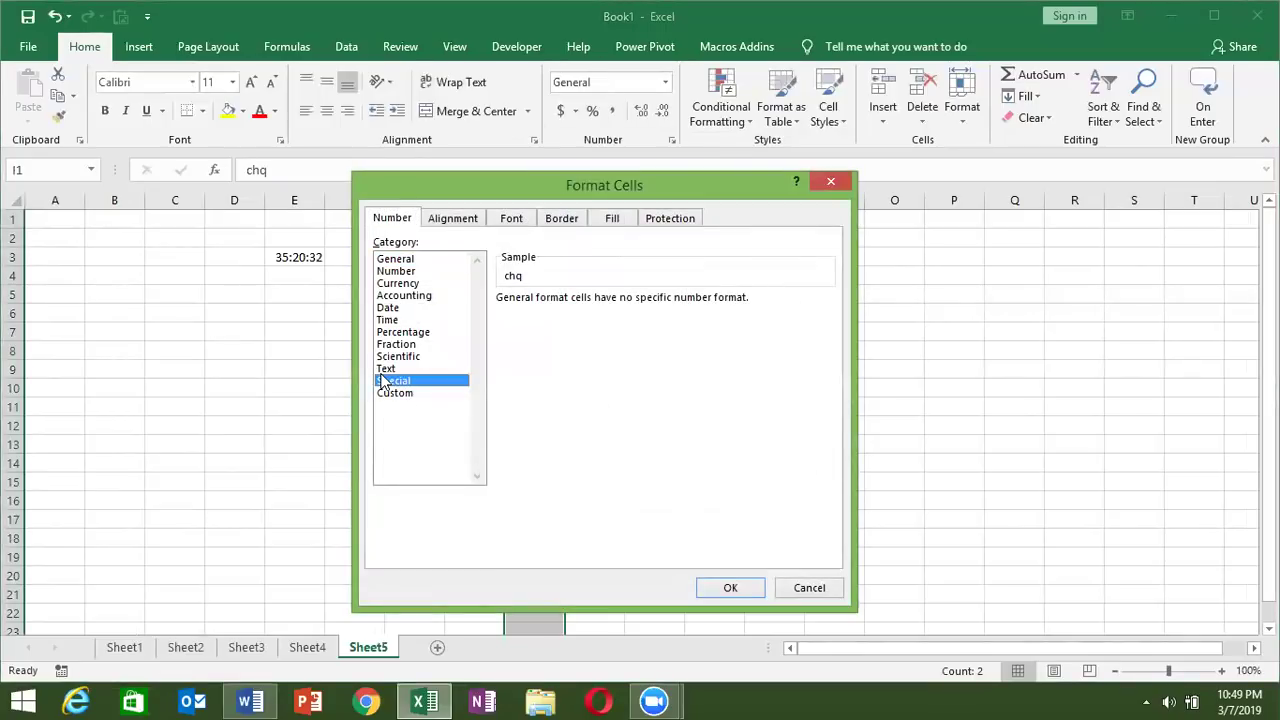
pyautogui.click(386, 369)
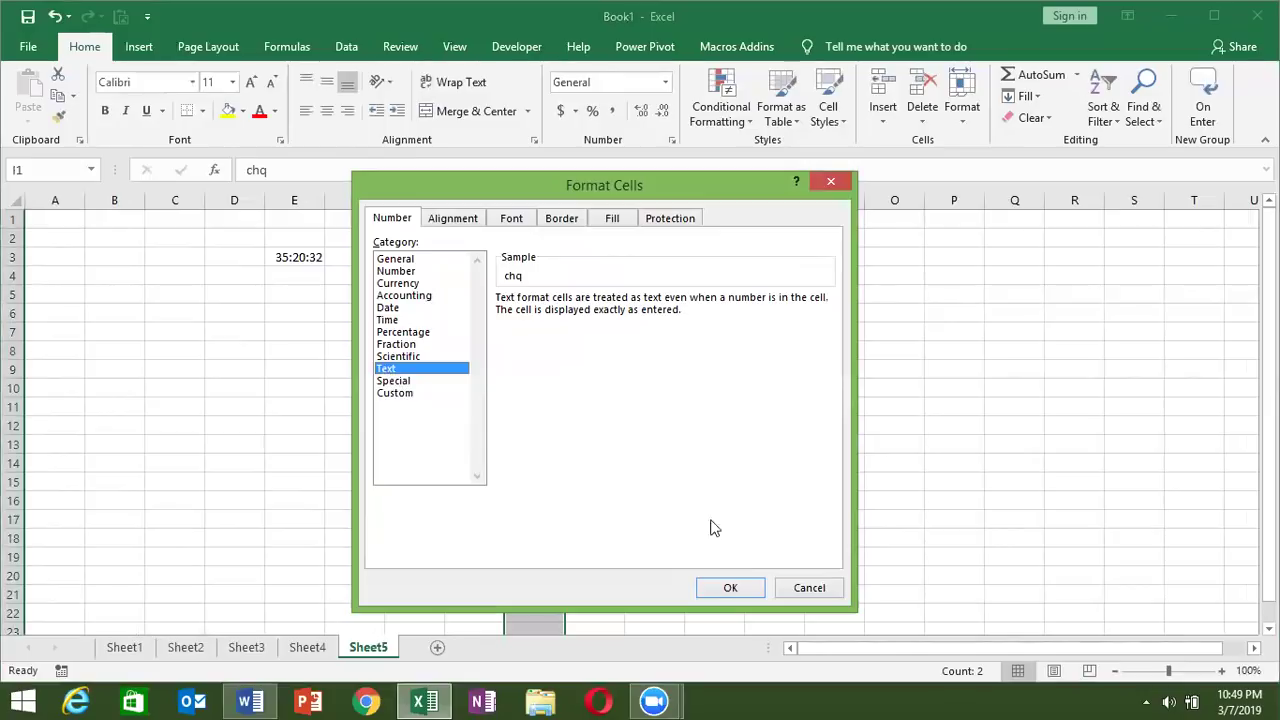
pyautogui.click(743, 587)
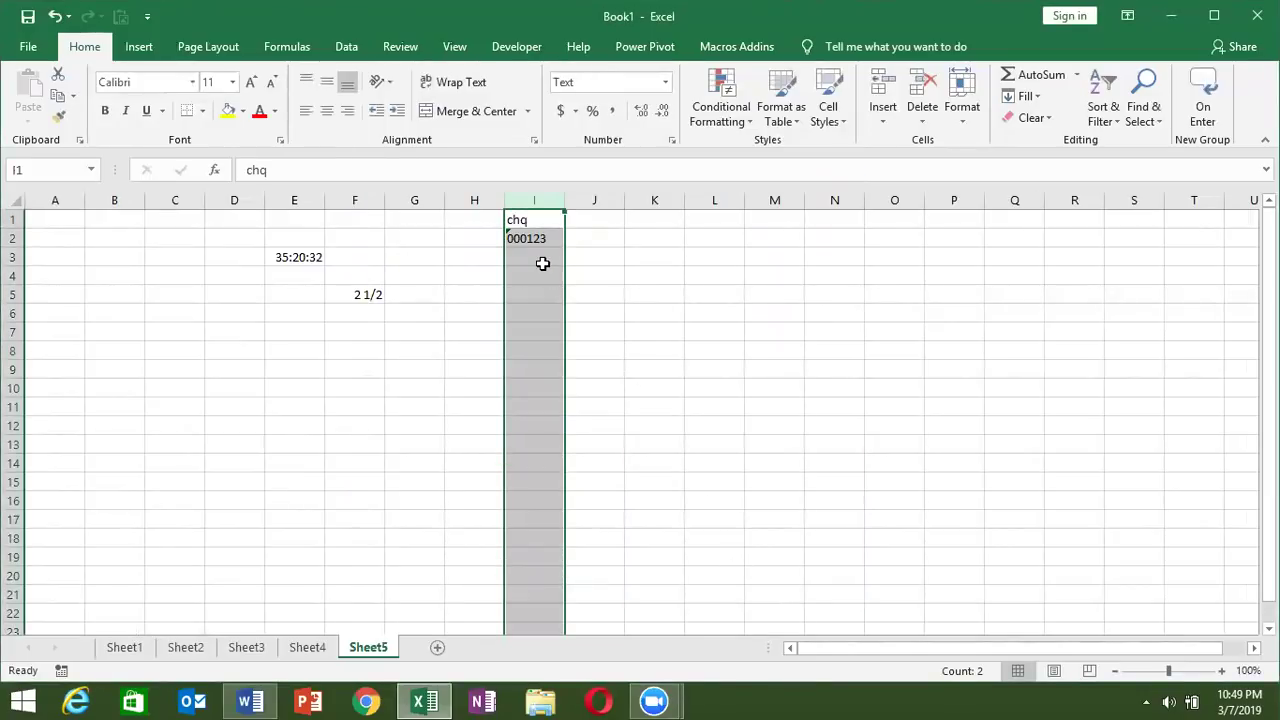
# - Enter the cheque number 001325 in I3
pyautogui.click(543, 262)
pyautogui.write('00')
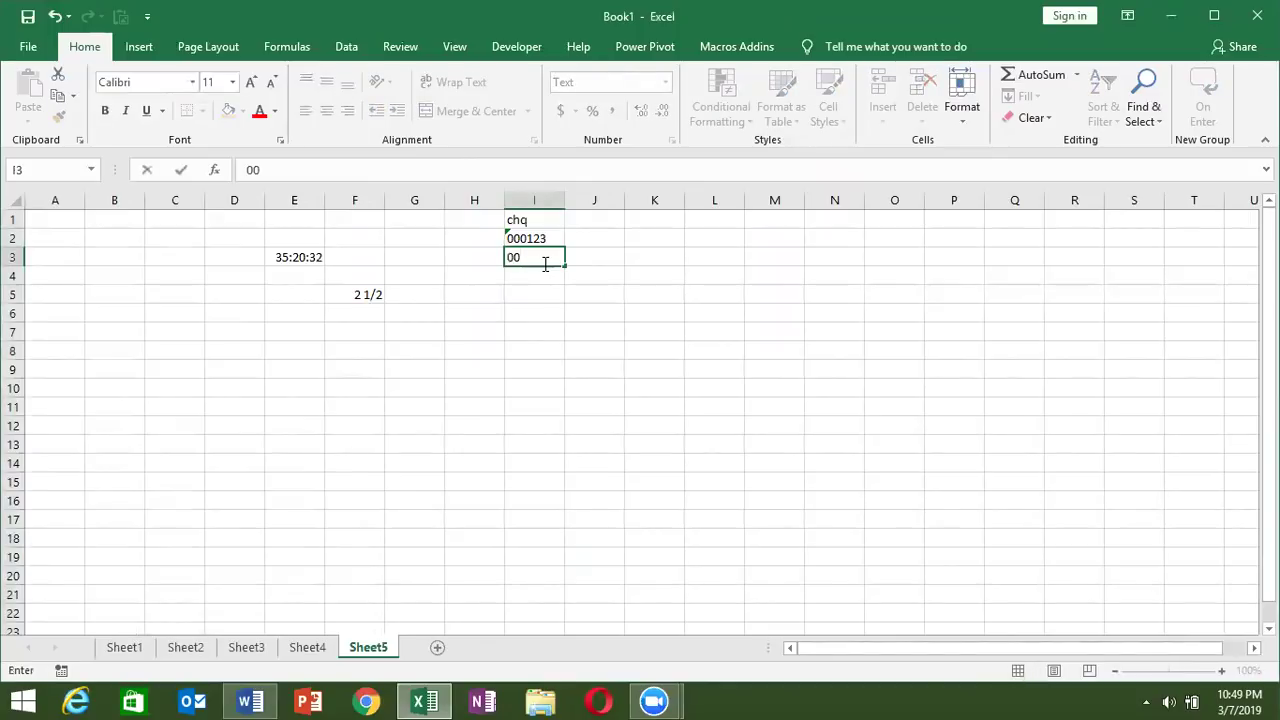
pyautogui.write('1325')
pyautogui.press('Return')
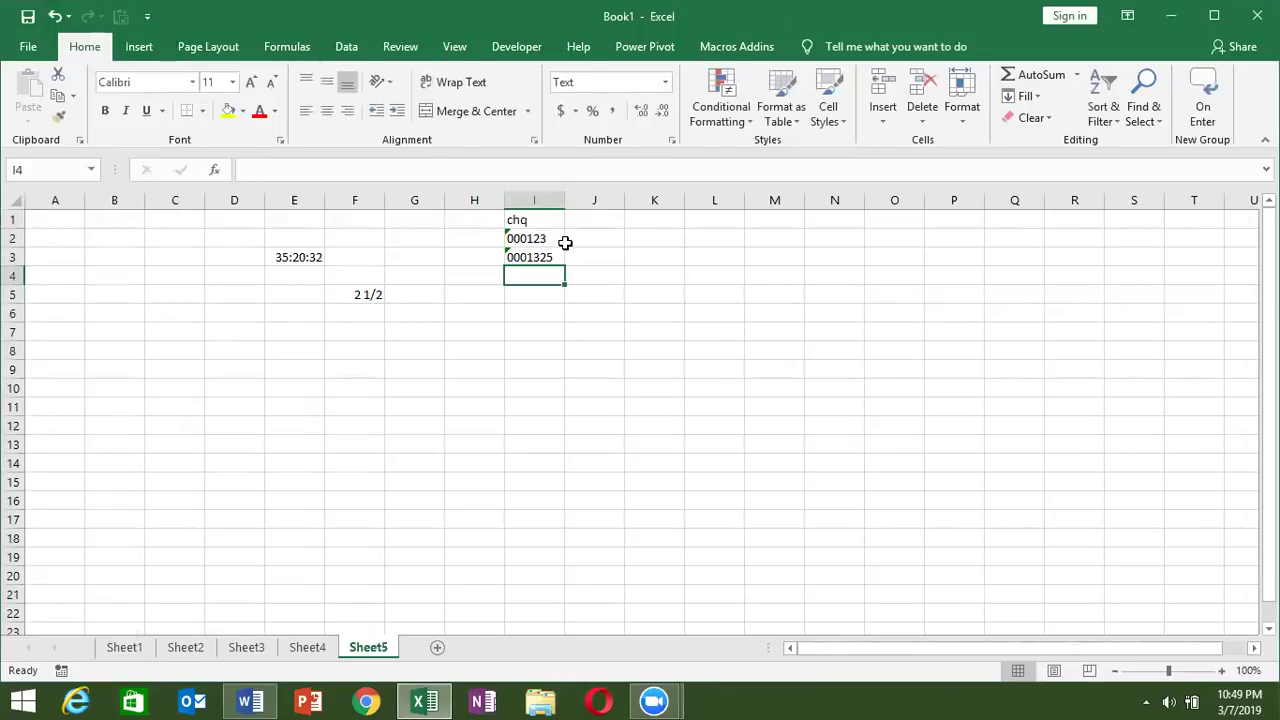
pyautogui.click(579, 238)
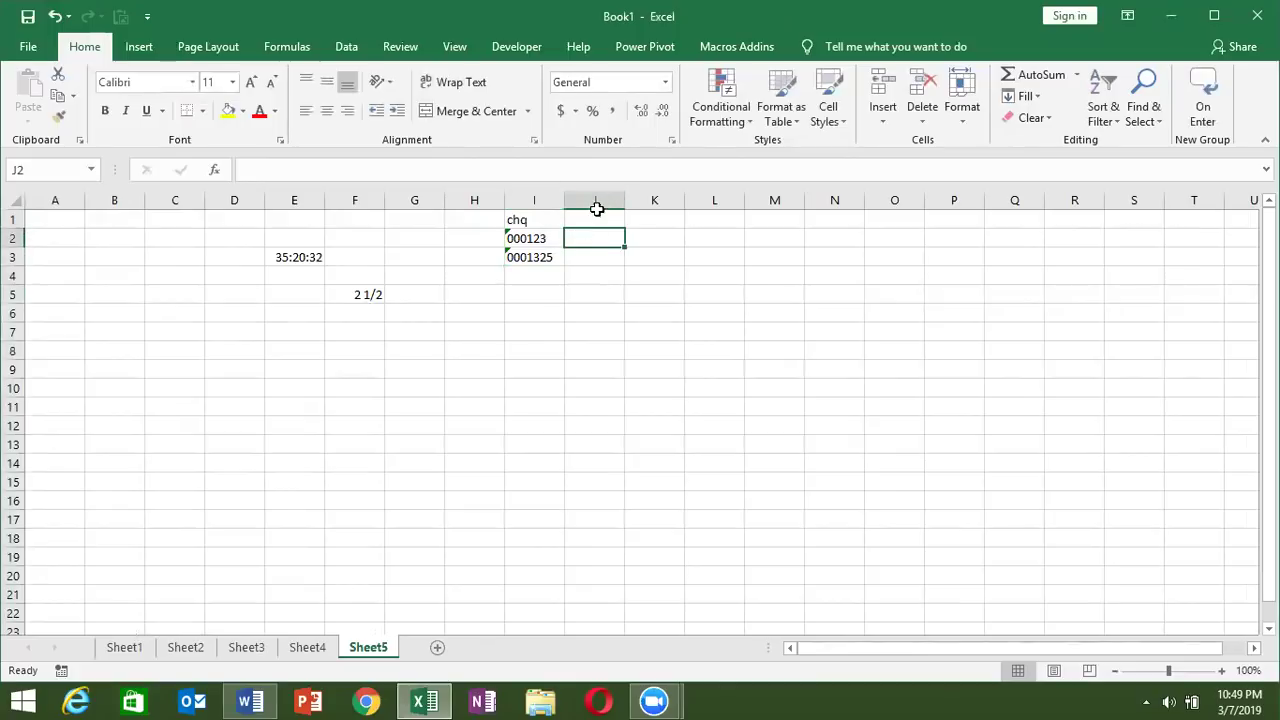
pyautogui.click(597, 200)
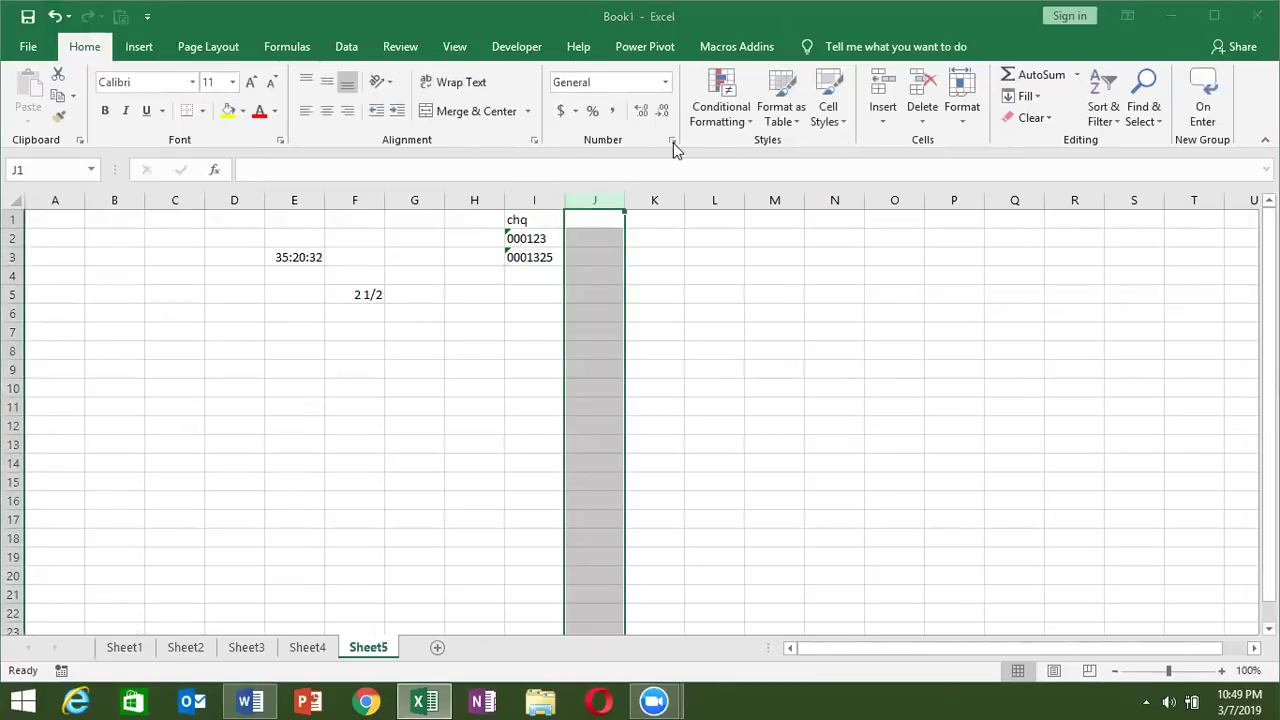
pyautogui.click(671, 140)
pyautogui.click(476, 307)
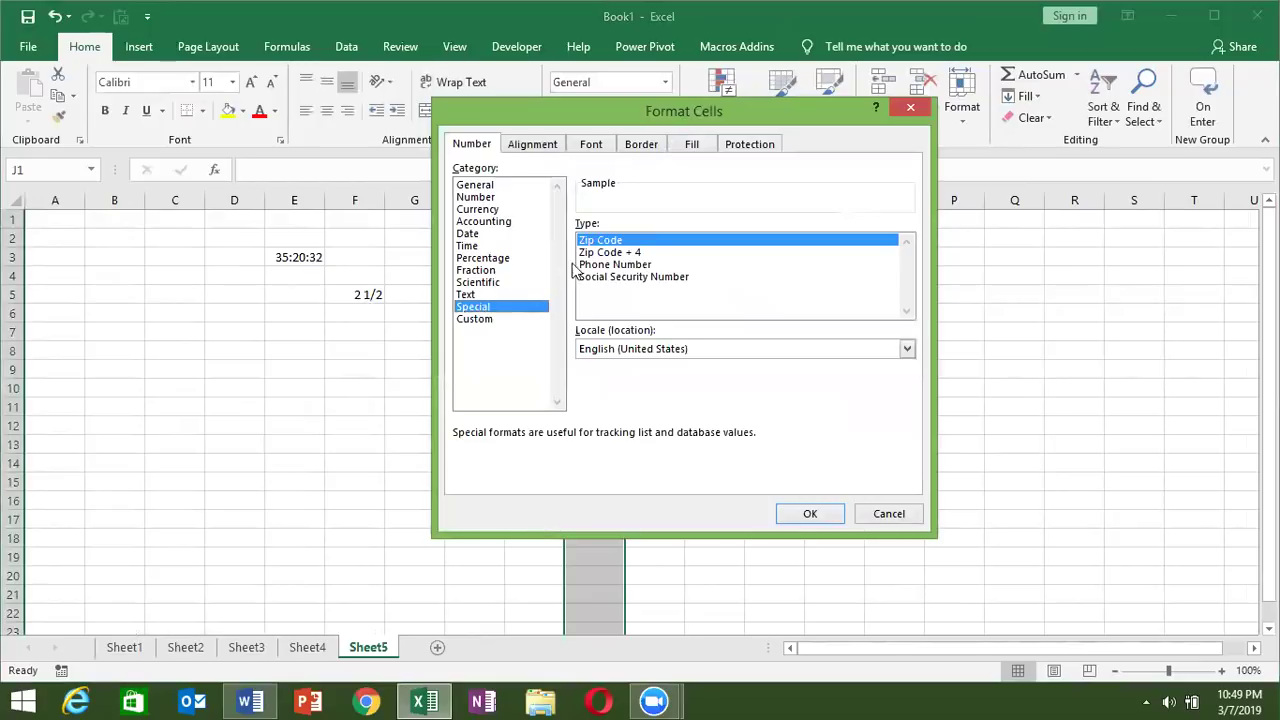
pyautogui.click(592, 252)
pyautogui.click(600, 264)
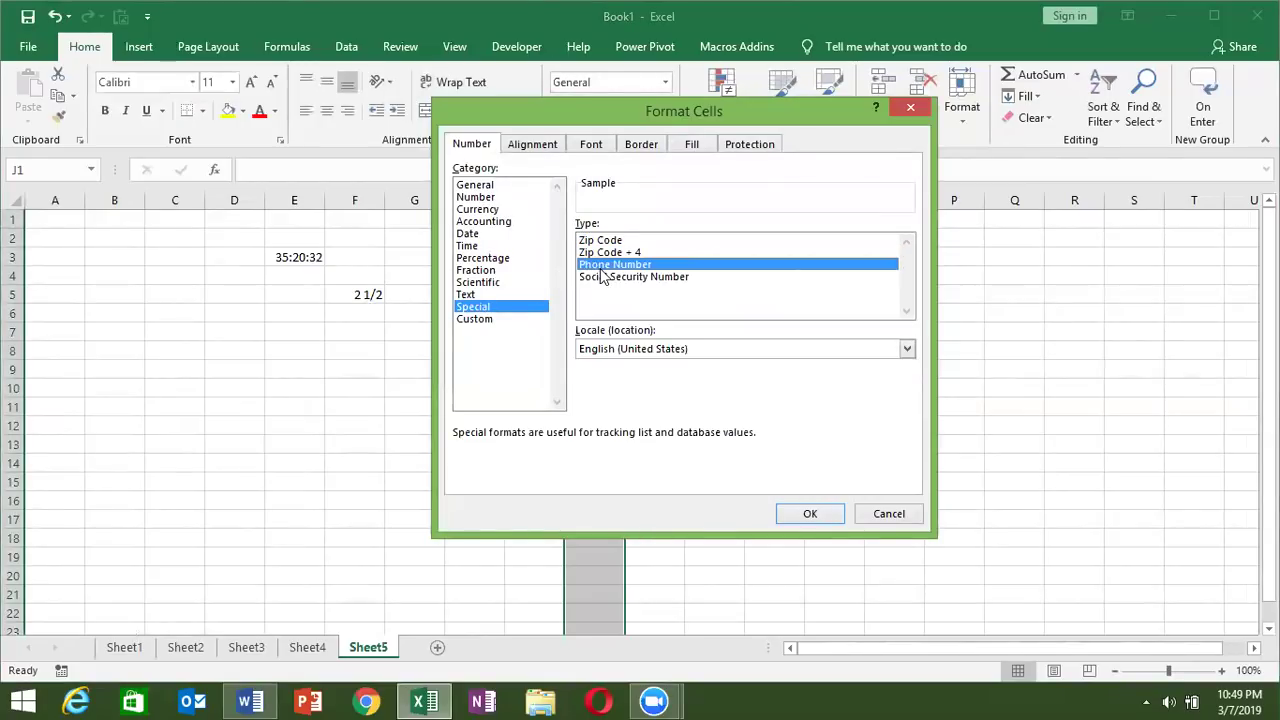
pyautogui.click(498, 320)
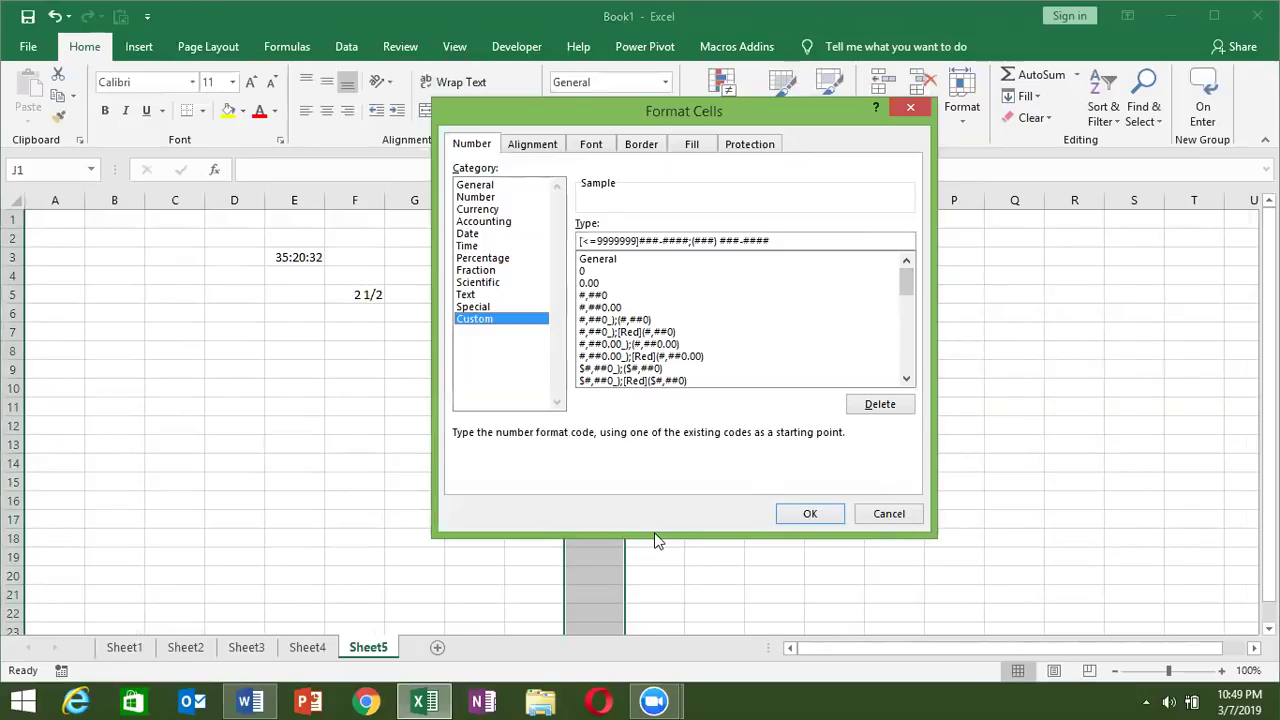
pyautogui.click(880, 513)
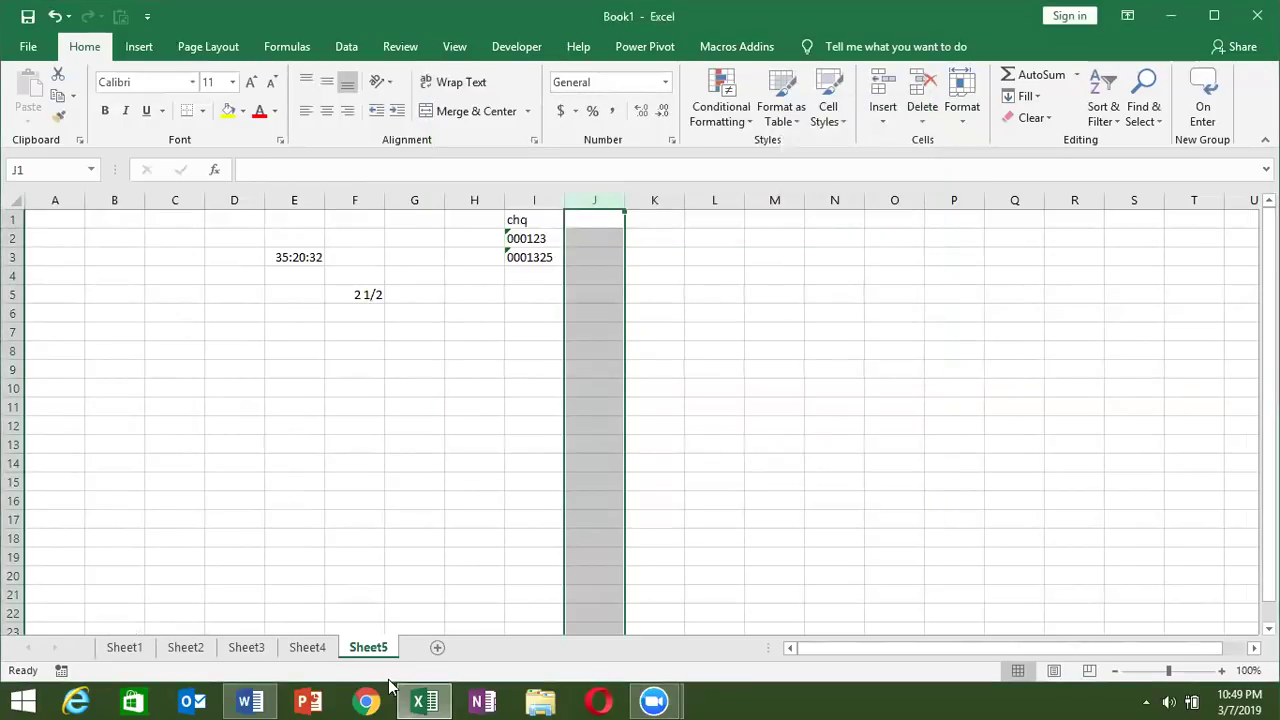
# - Switch to Chrome and go to gmail.com via the gm address-bar autocomplete
pyautogui.click(365, 700)
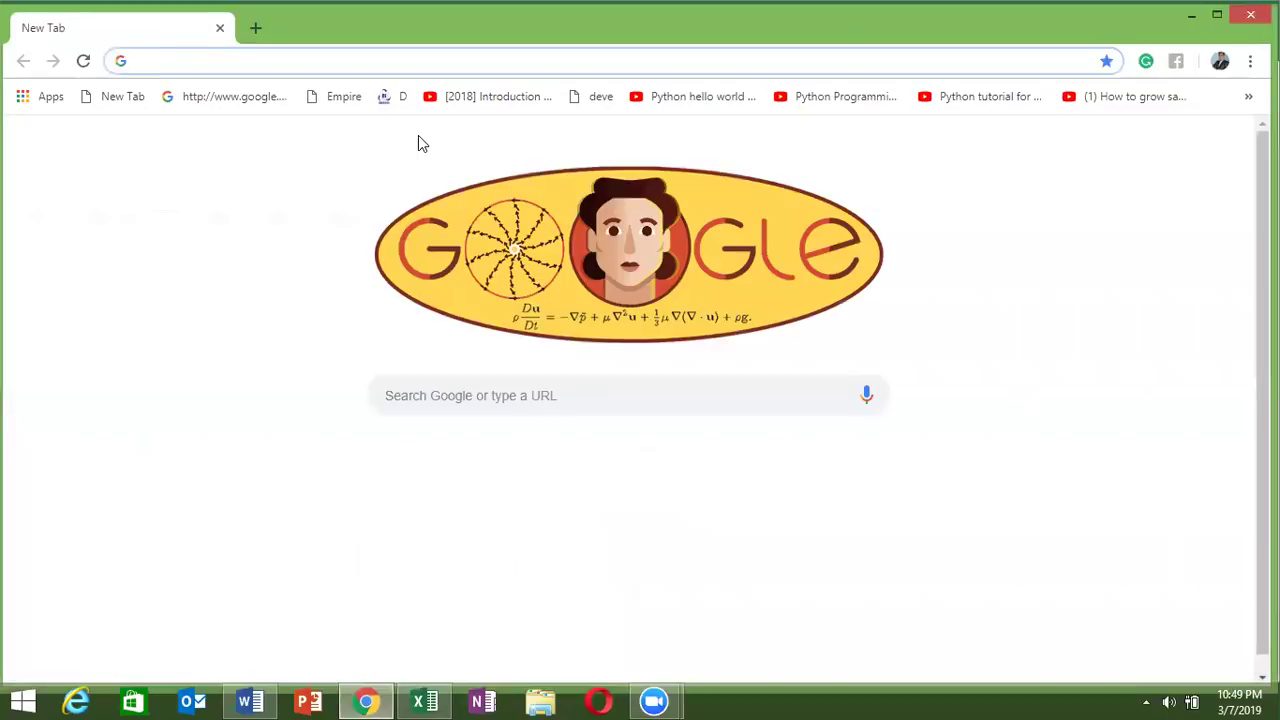
pyautogui.write('gm')
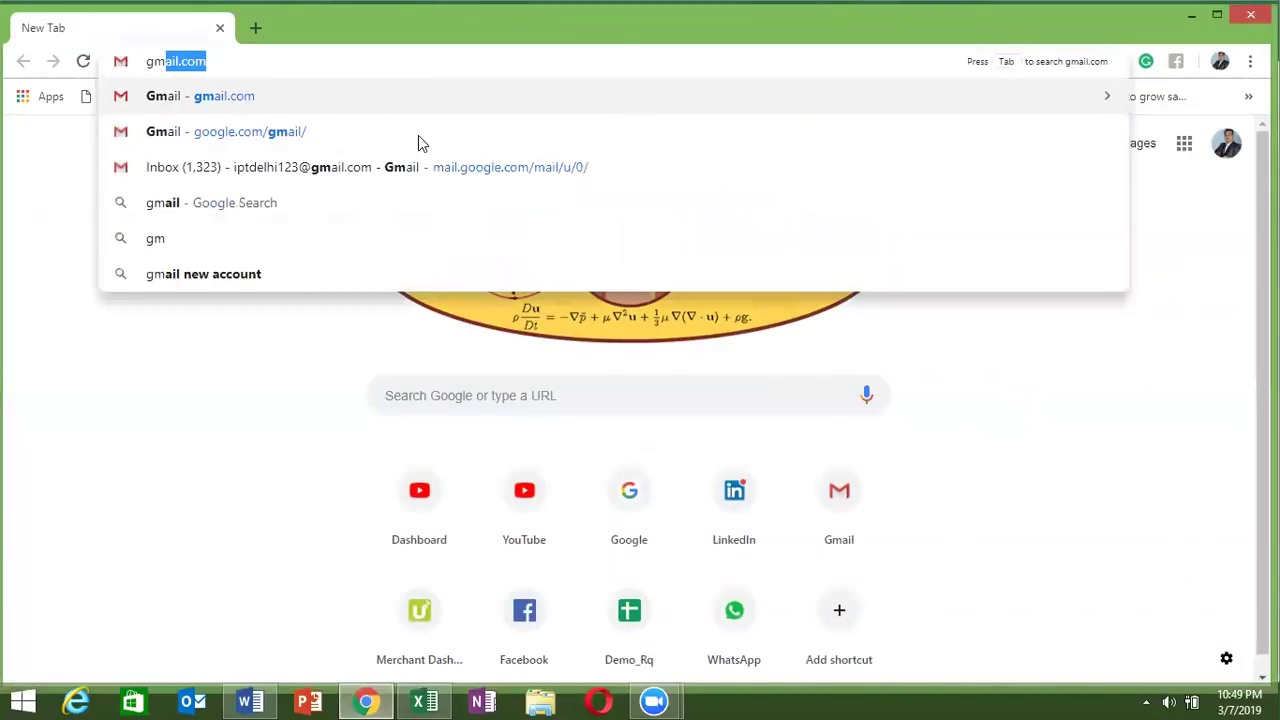
pyautogui.press('Return')
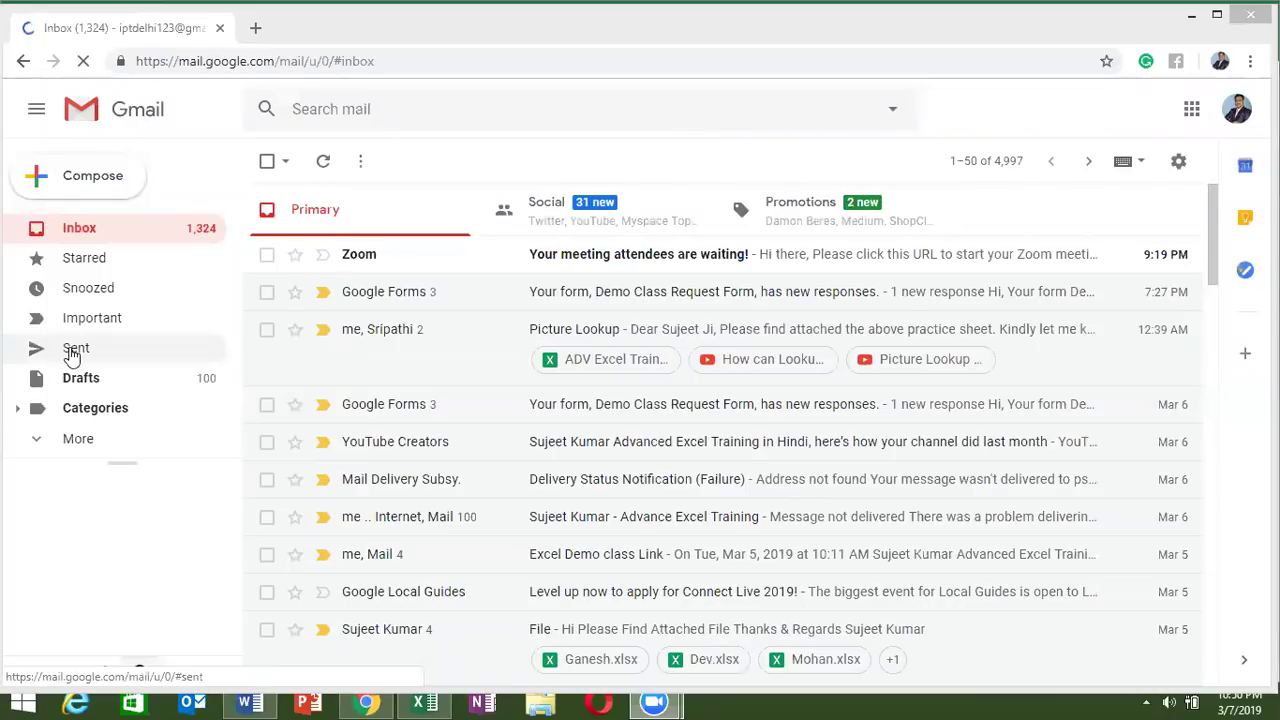
# - Open the Sent mail folder
pyautogui.click(72, 349)
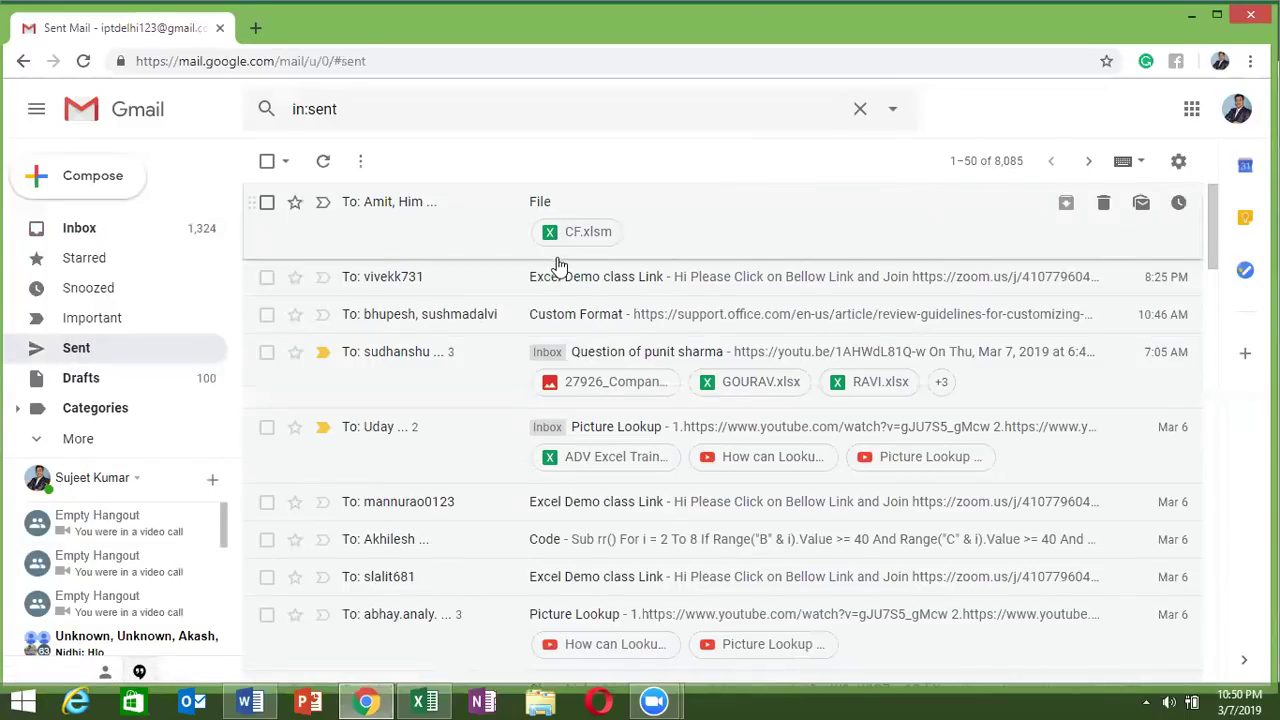
# - Open the Custom Format email and forward it in a separate compose window
pyautogui.click(565, 316)
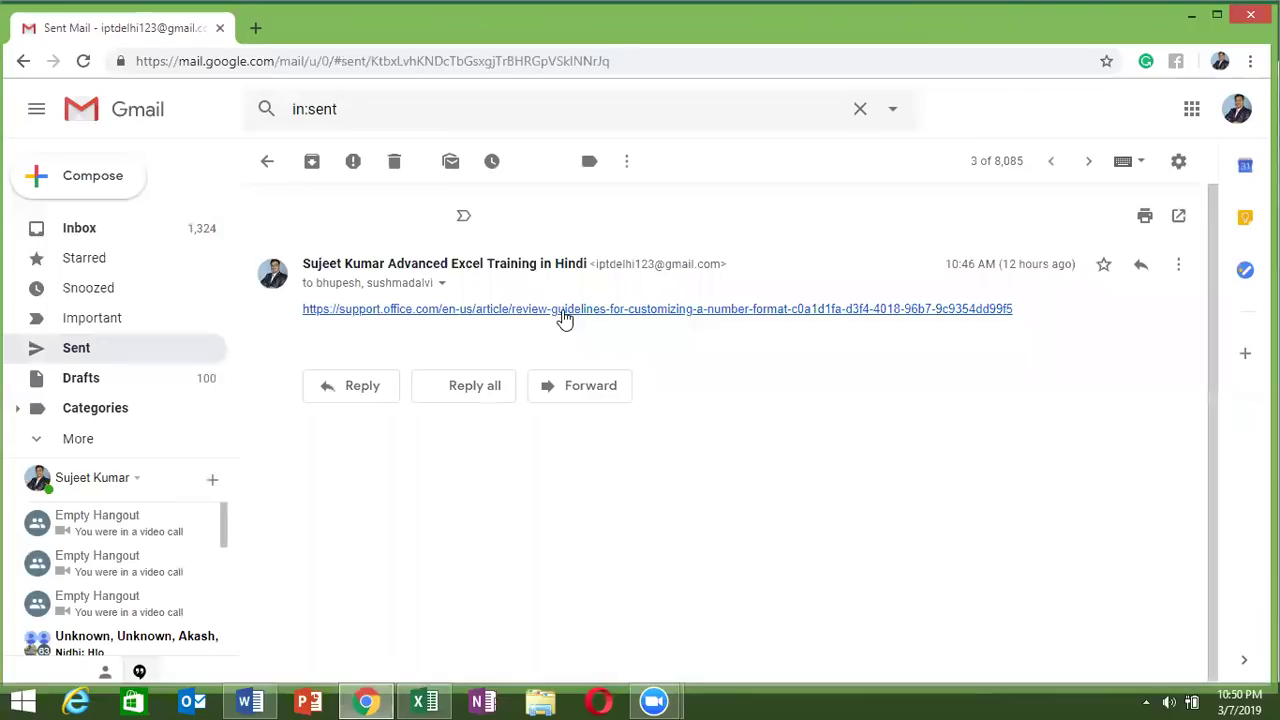
pyautogui.click(573, 388)
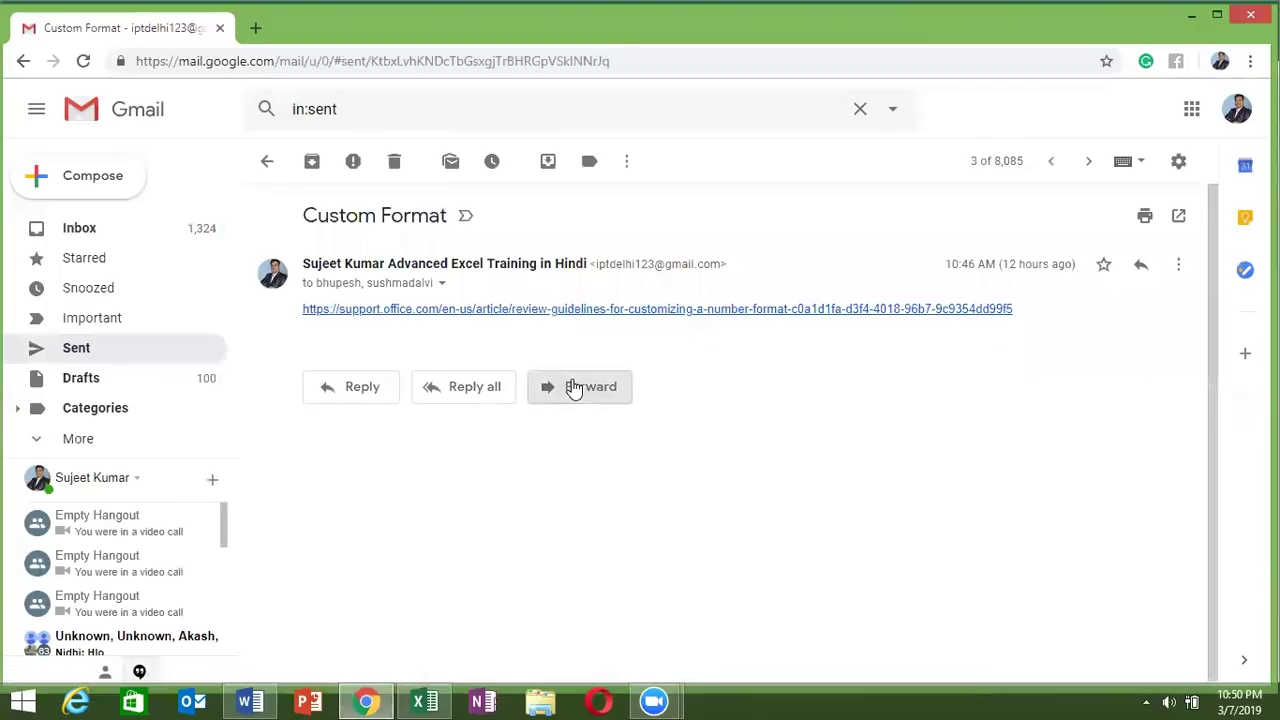
pyautogui.click(346, 345)
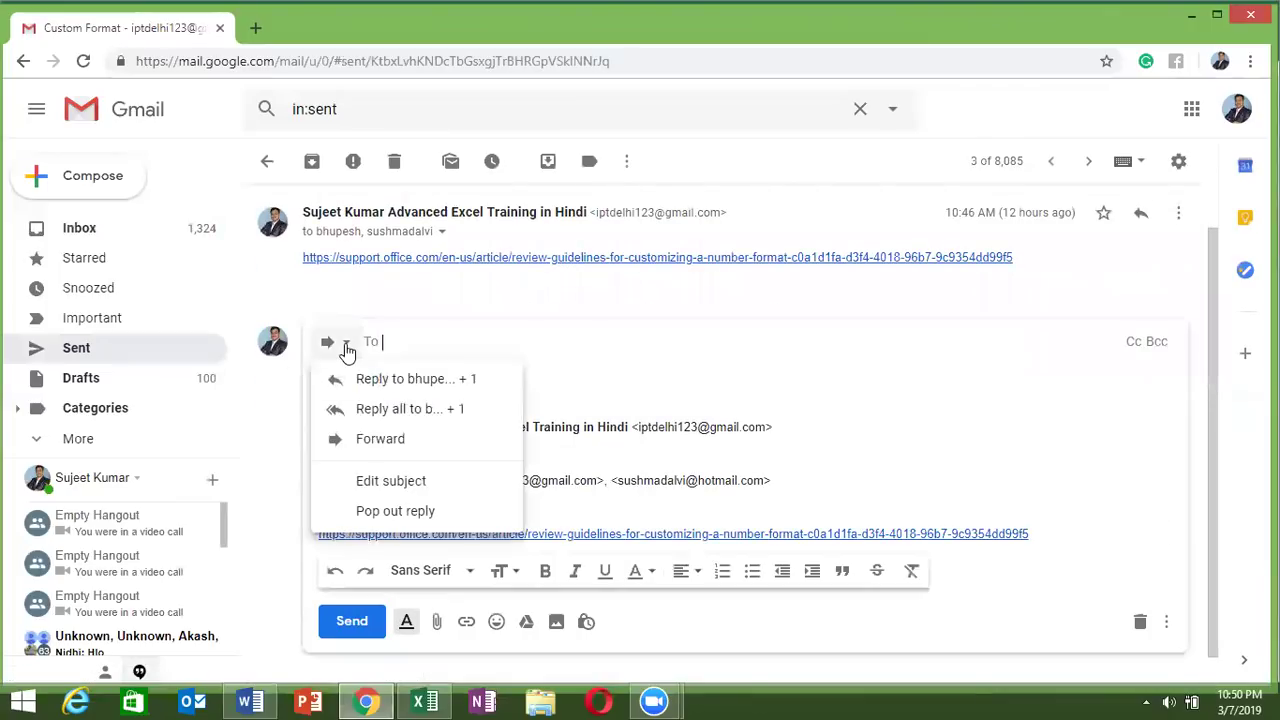
pyautogui.click(366, 481)
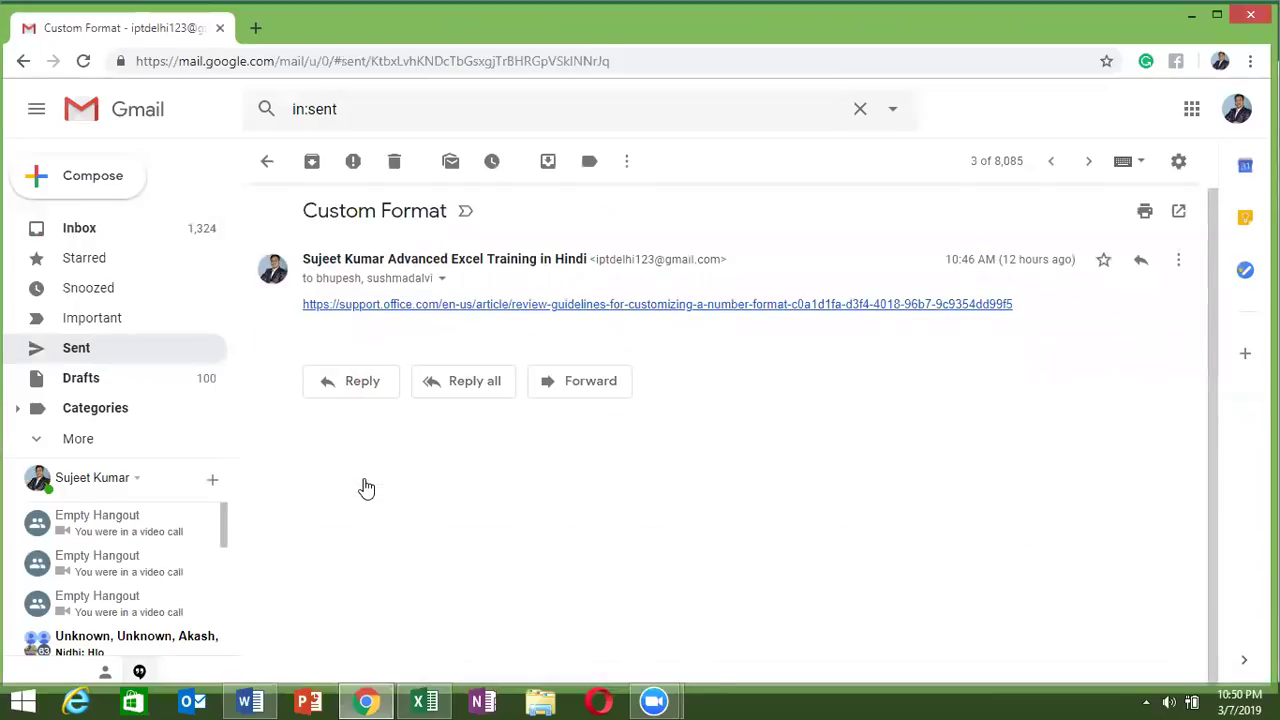
# - Delete the forwarded-message header so only the guidelines link remains in the body
pyautogui.click(895, 505)
pyautogui.moveTo(897, 508); pyautogui.dragTo(729, 362)
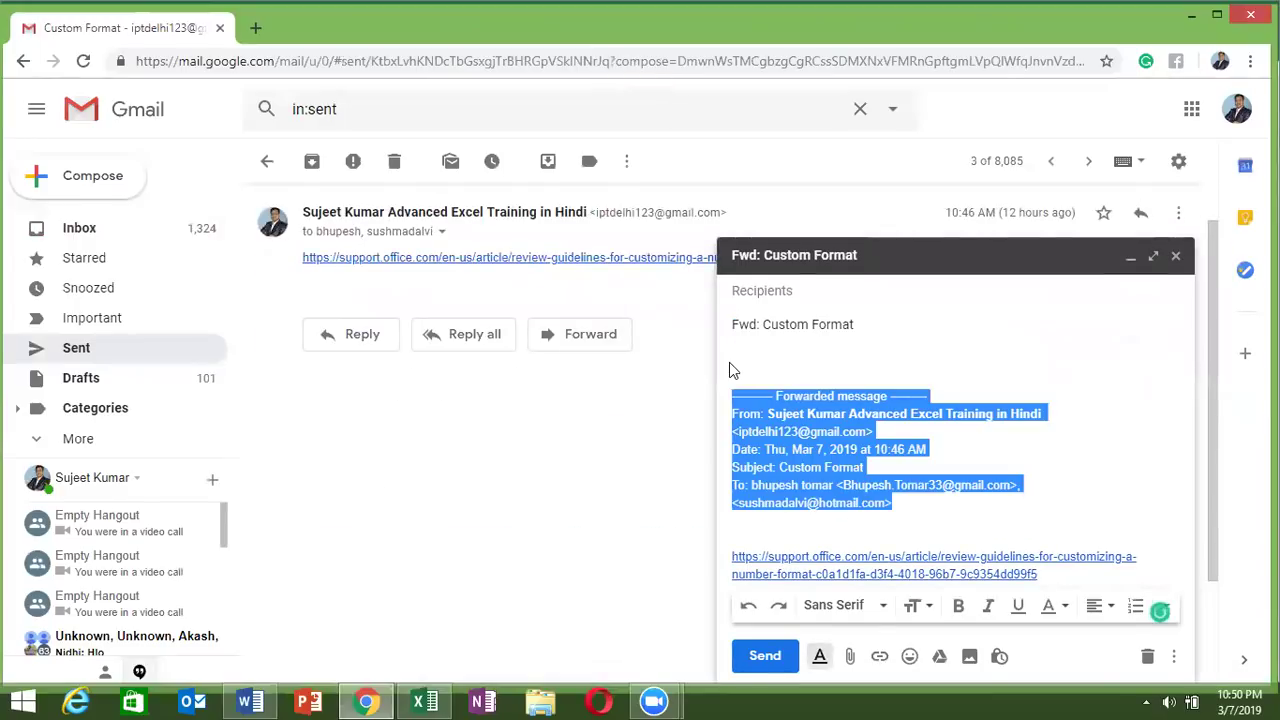
pyautogui.press('Delete')
pyautogui.tripleClick(761, 331)
pyautogui.click(760, 298)
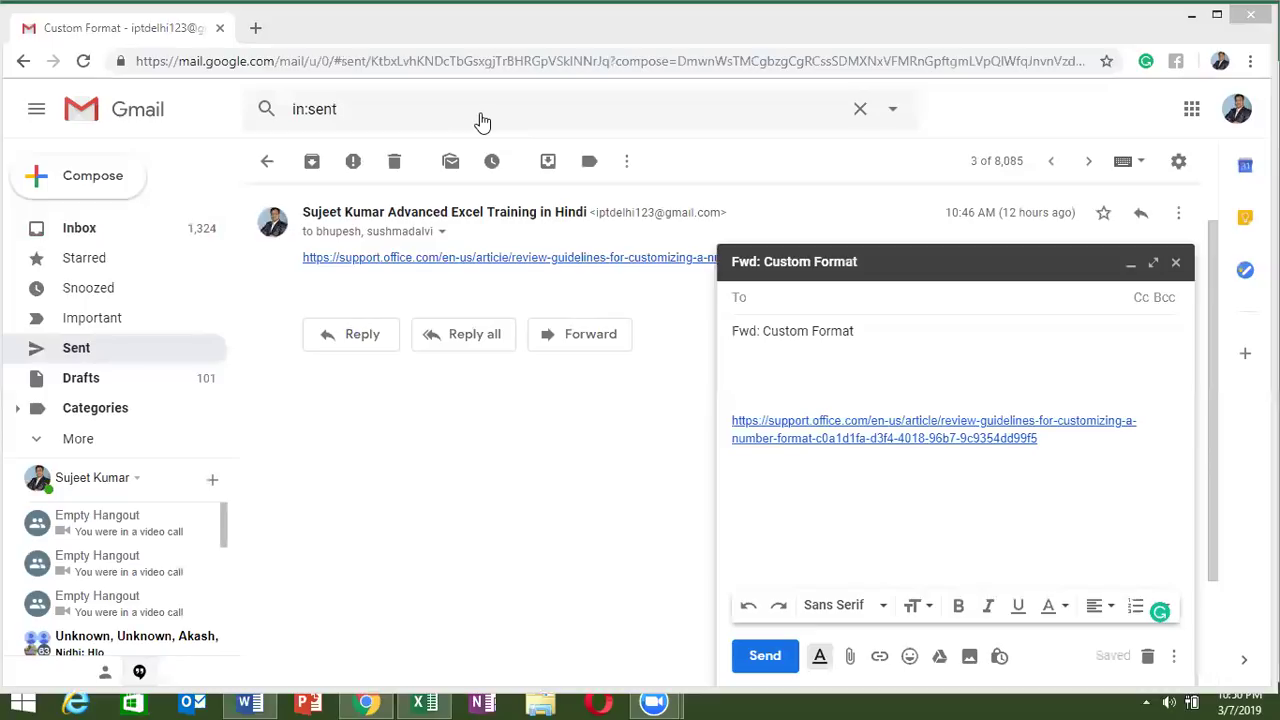
# - Add two contacts to the To line from the autocomplete suggestions
pyautogui.write('k')
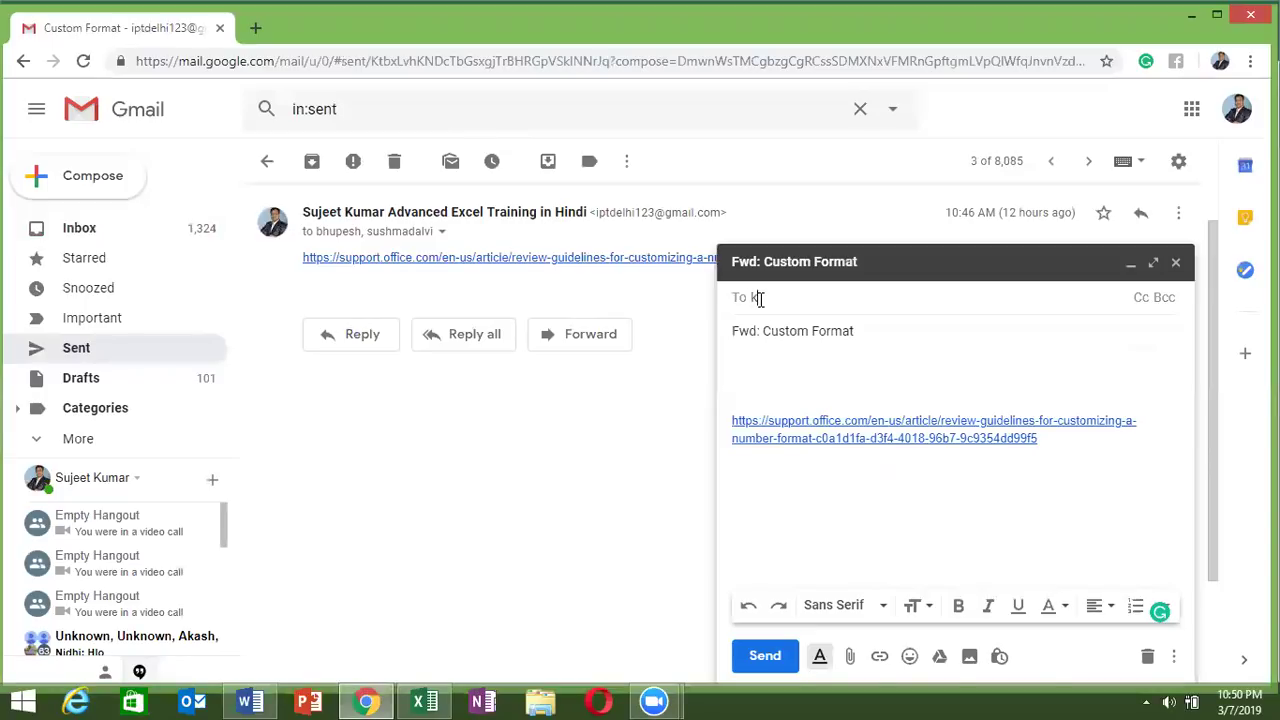
pyautogui.write('aran')
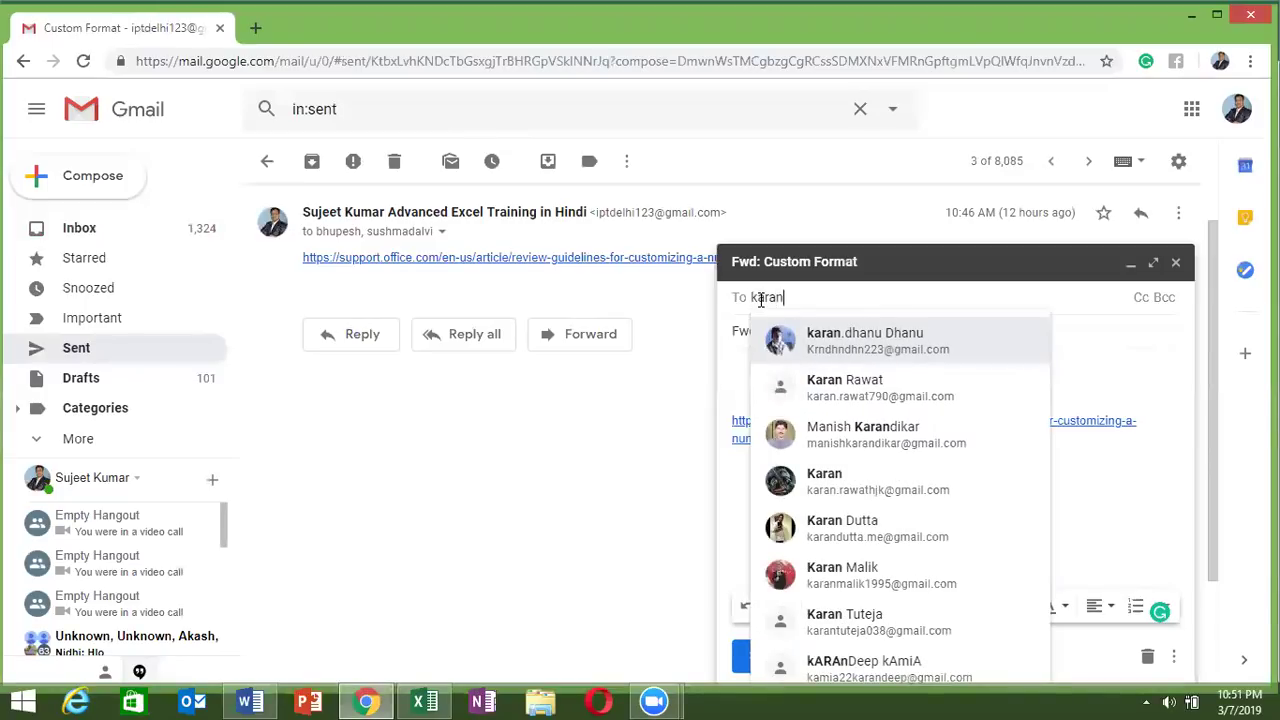
pyautogui.click(863, 619)
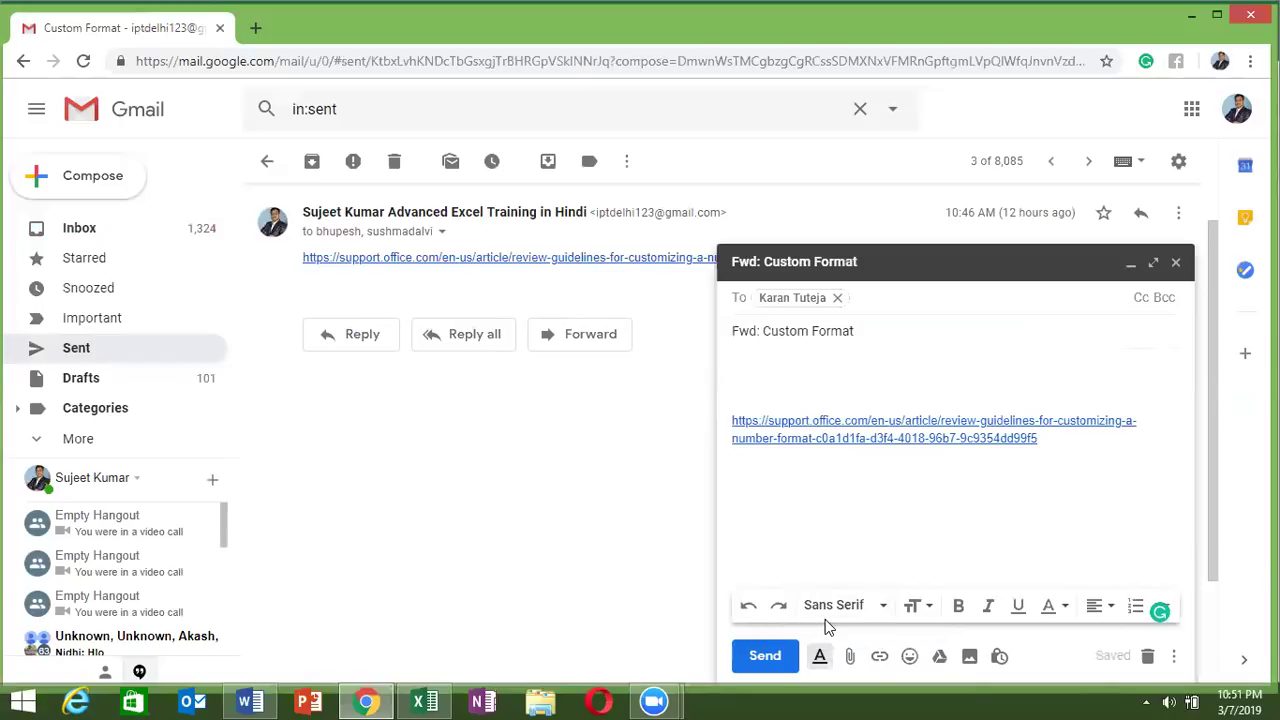
pyautogui.write('uday')
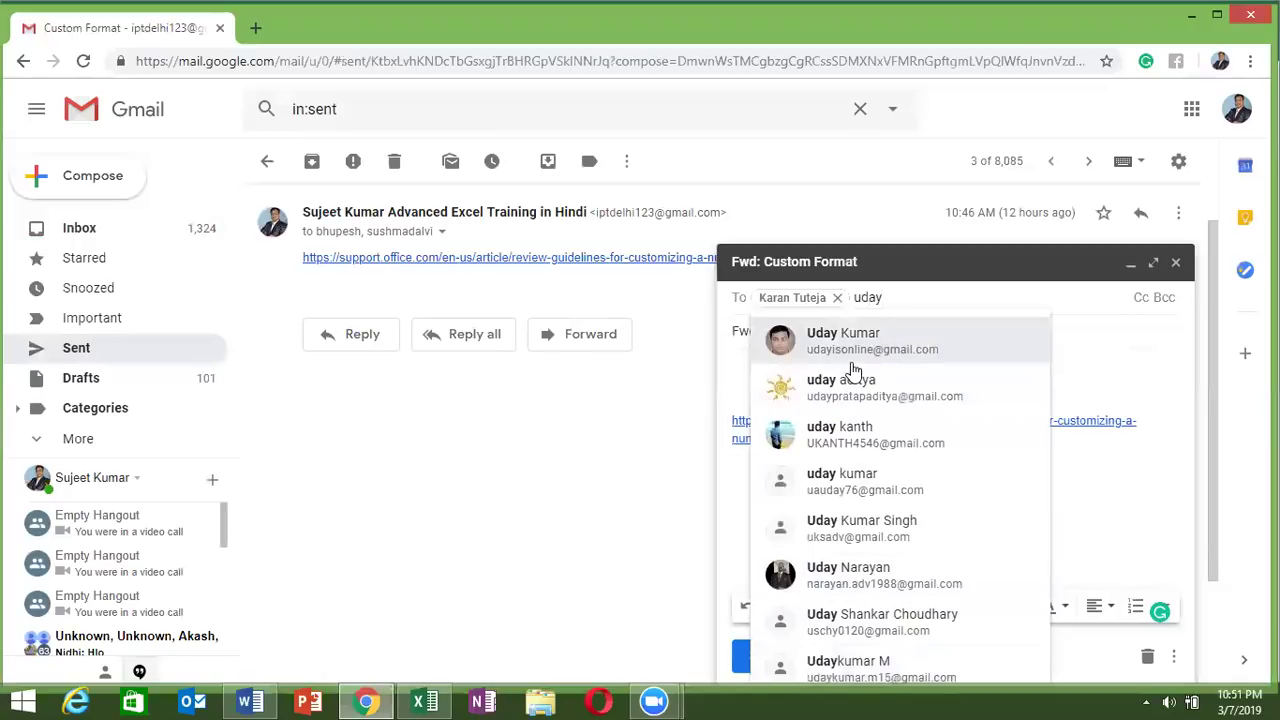
pyautogui.click(856, 350)
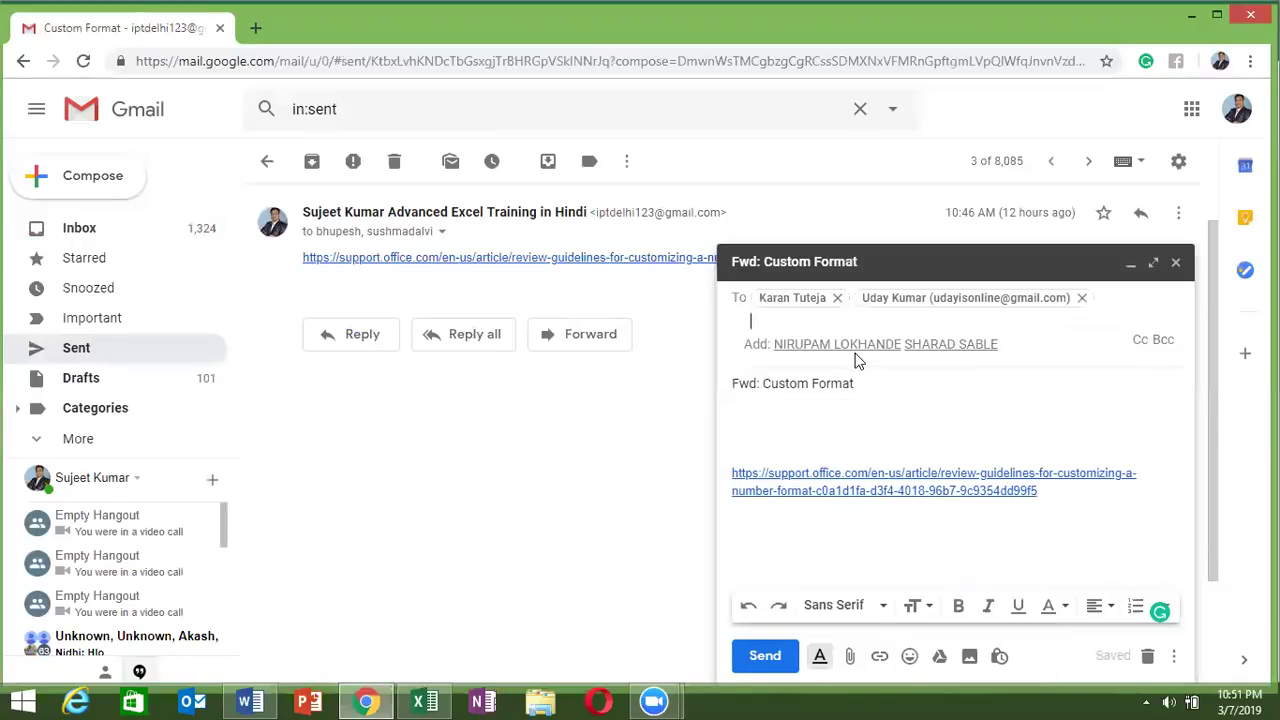
# - Search for and add two further contacts from the autocomplete suggestions
pyautogui.write('manoj')
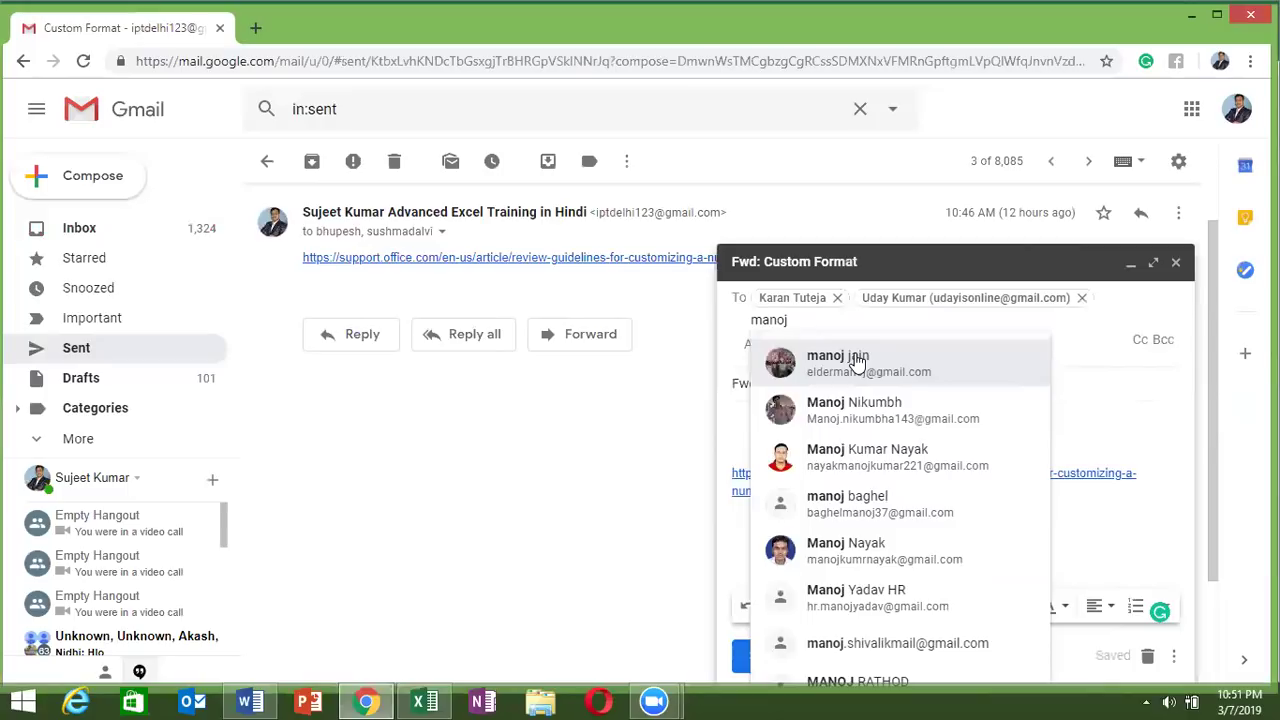
pyautogui.press('BackSpace')
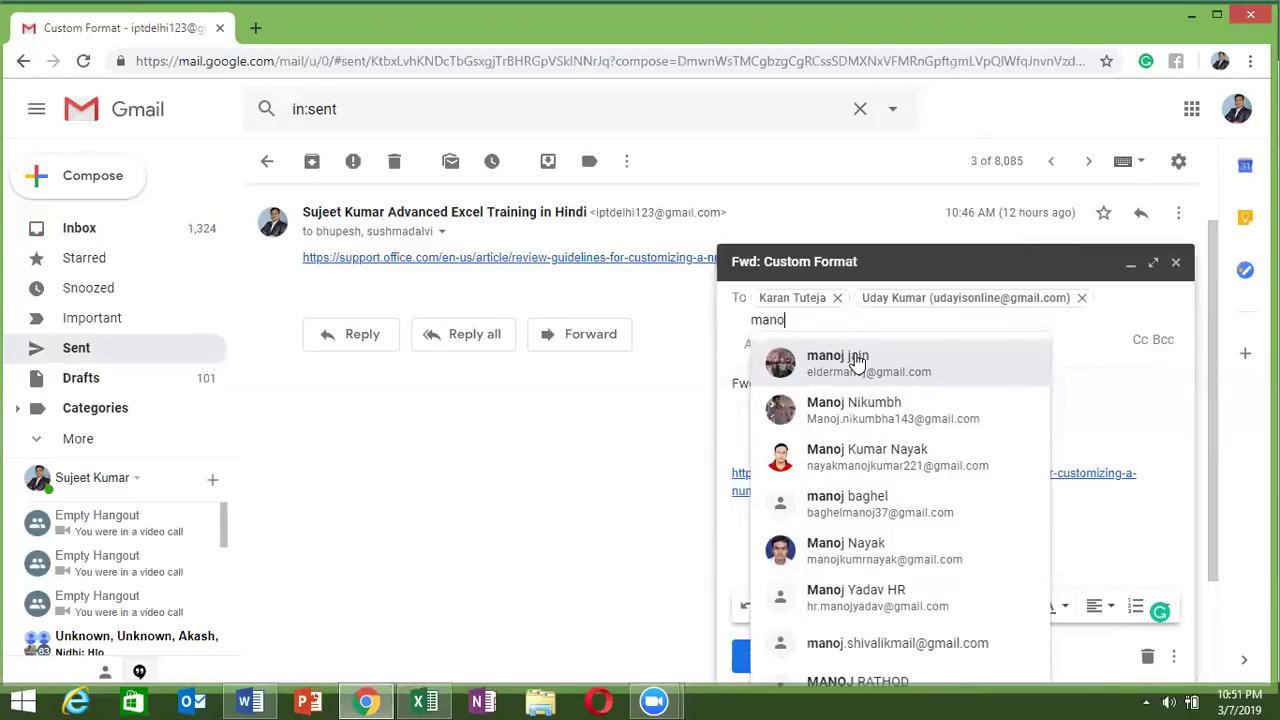
pyautogui.press('BackSpace')
pyautogui.press('BackSpace')
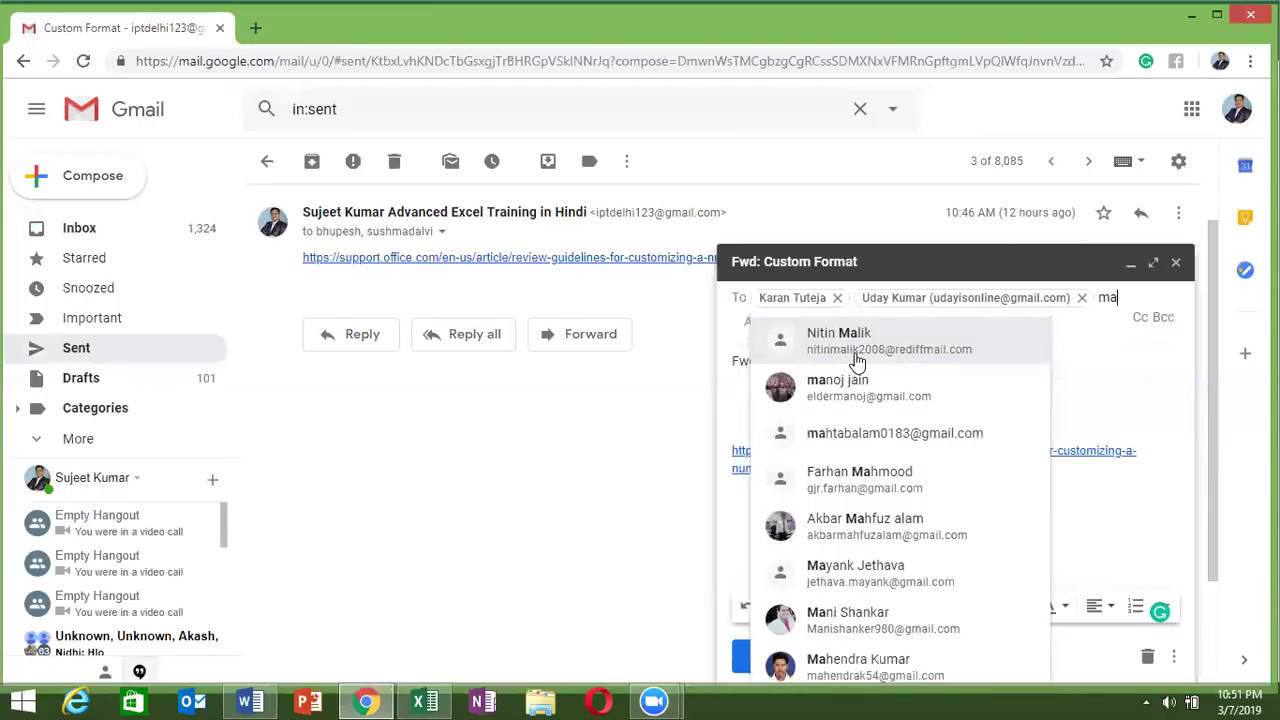
pyautogui.write('nn')
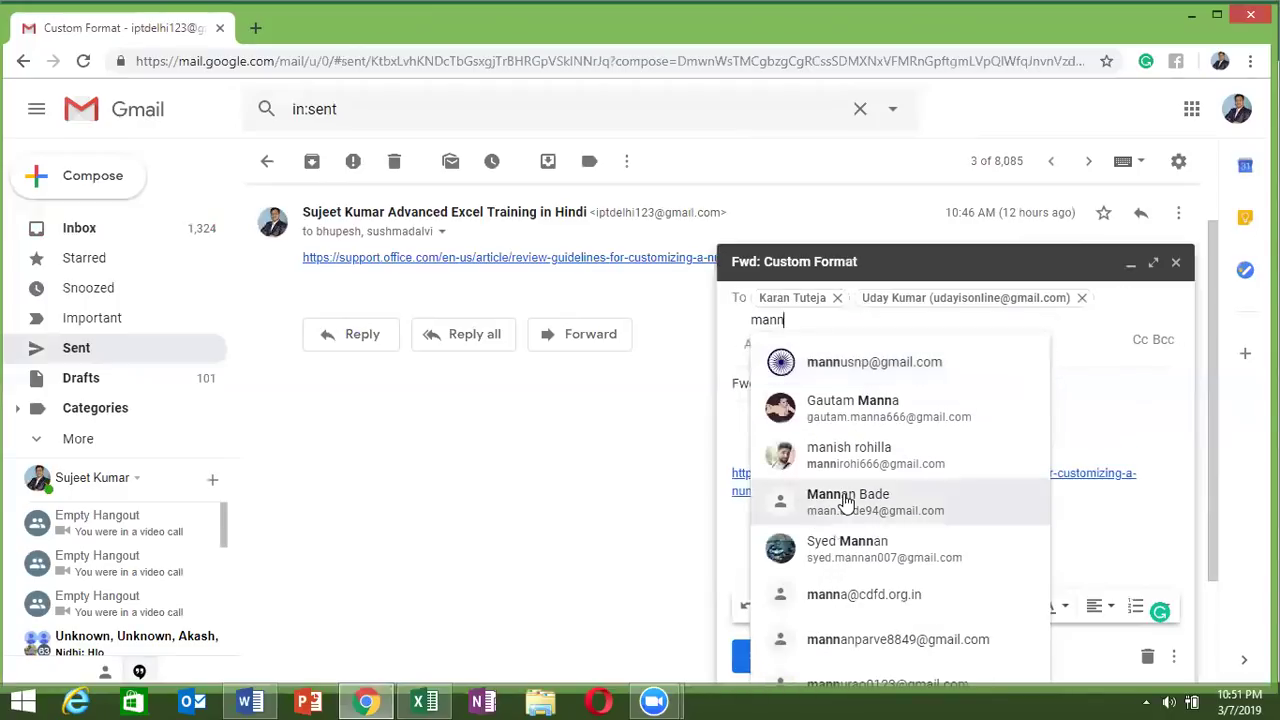
pyautogui.moveTo(787, 405)
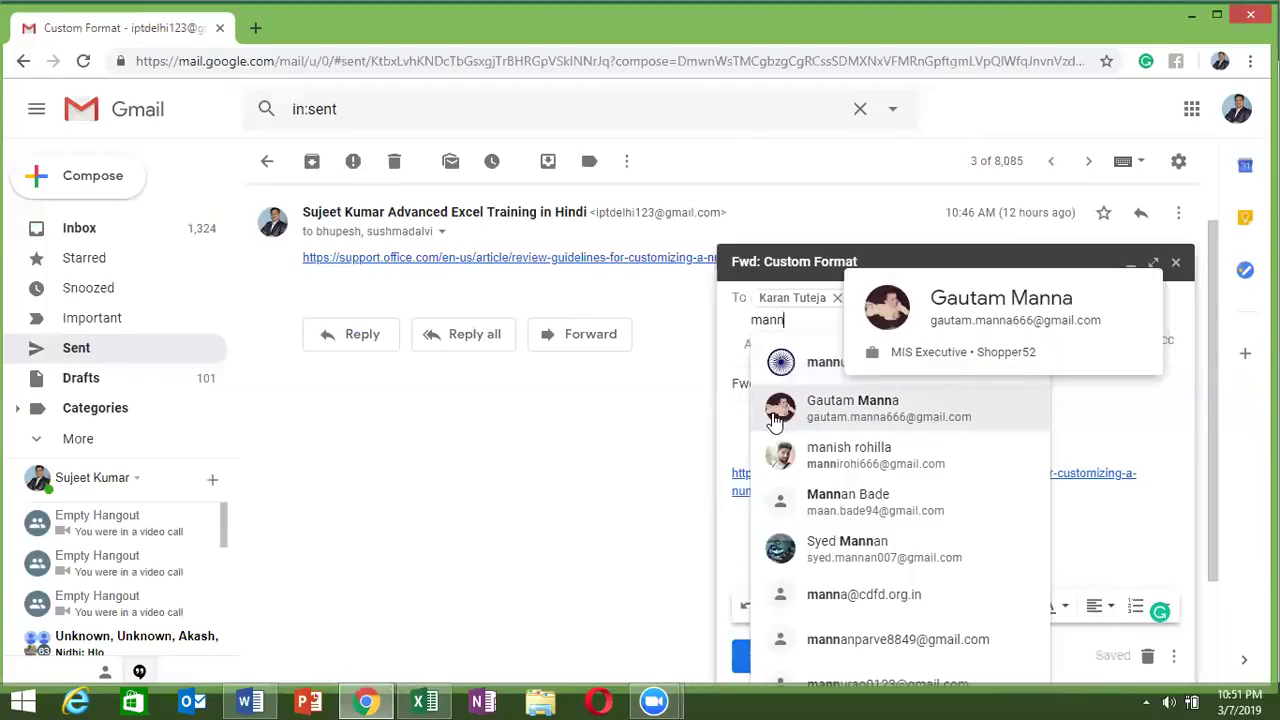
pyautogui.write('u')
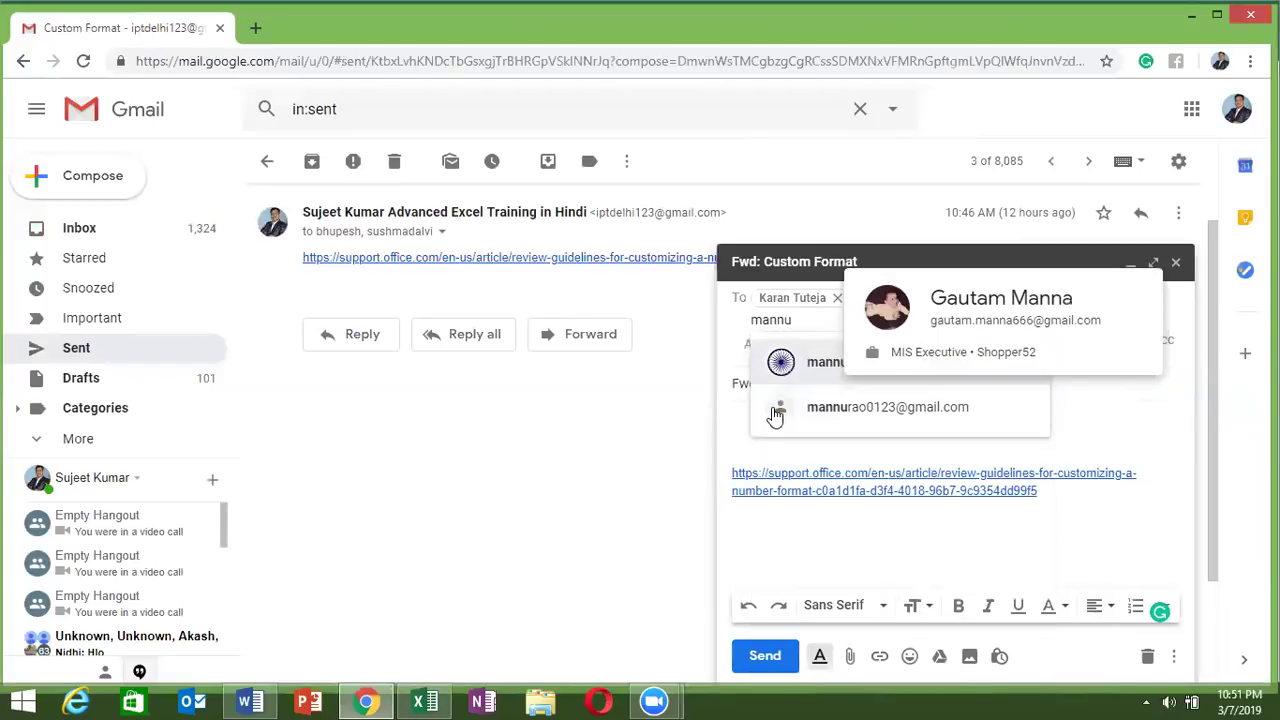
pyautogui.click(776, 413)
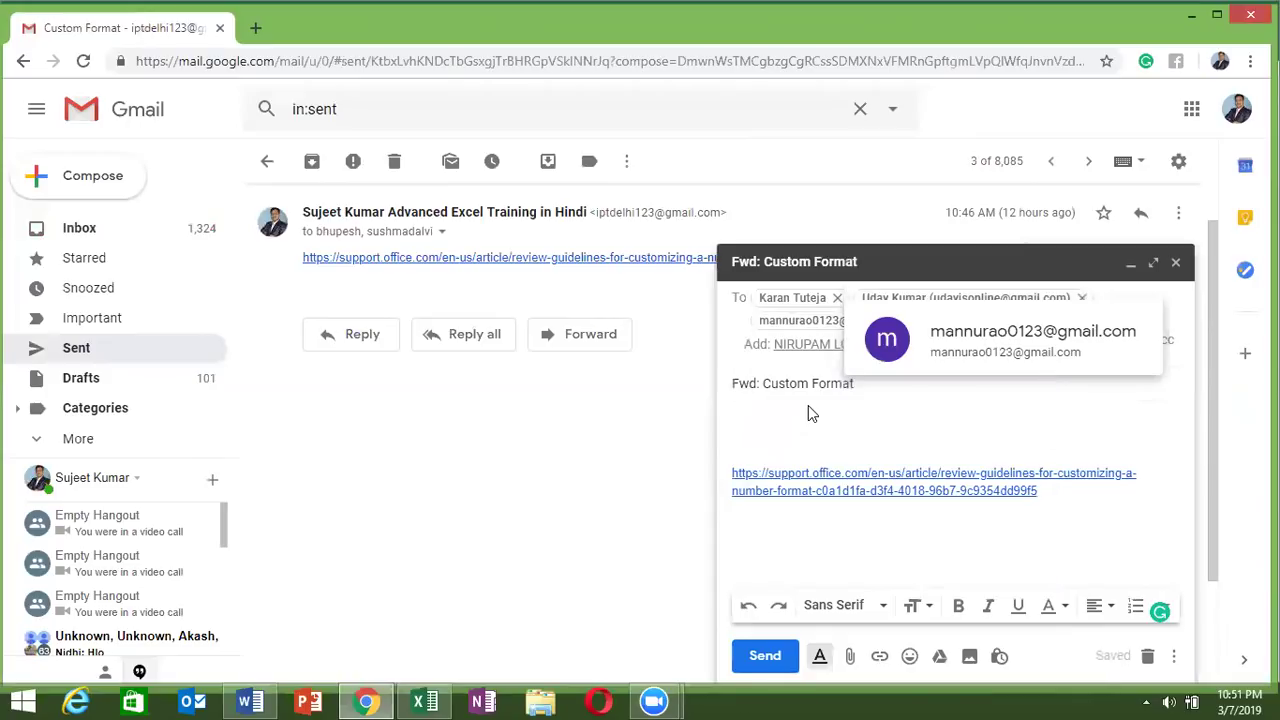
pyautogui.write('s')
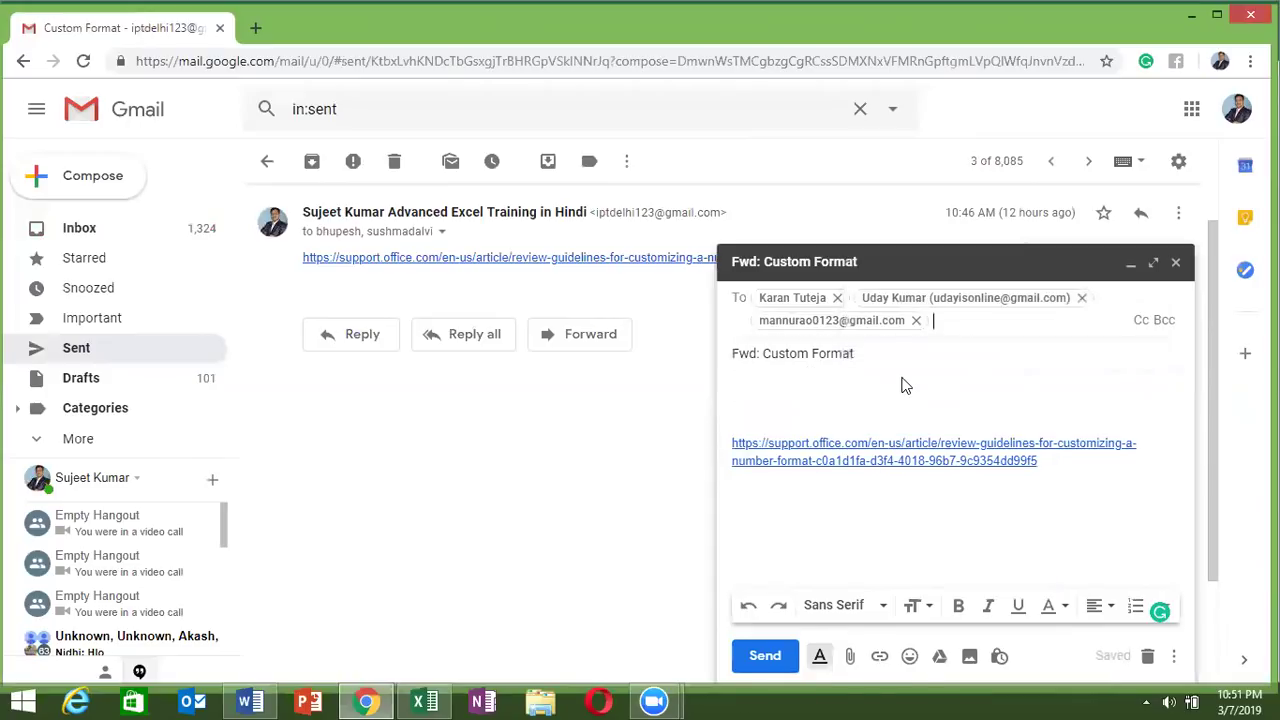
pyautogui.write('hara')
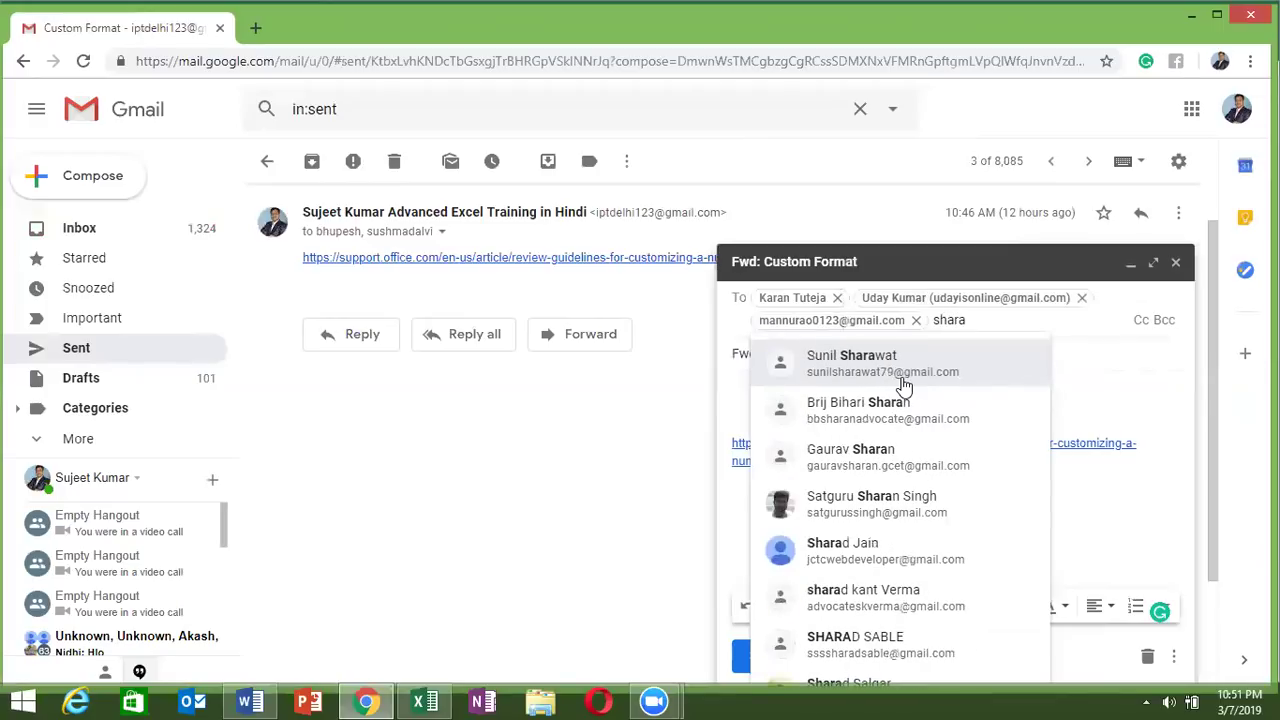
pyautogui.write('d')
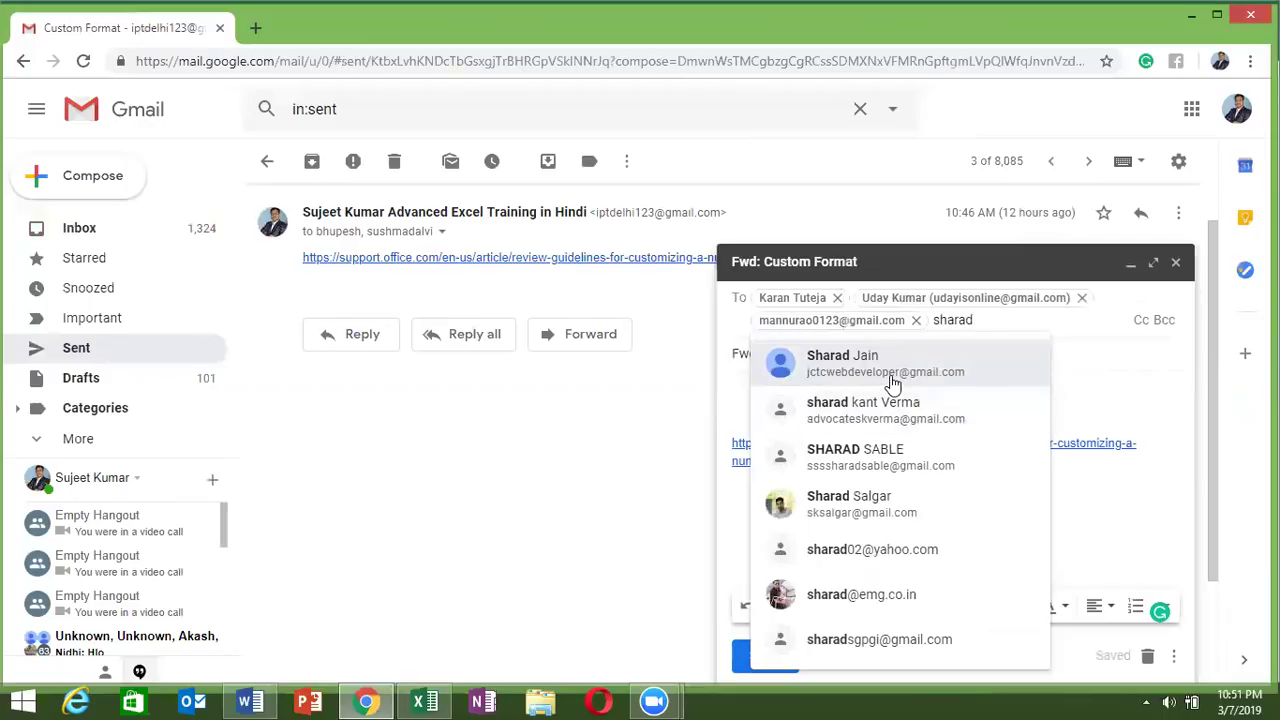
pyautogui.moveTo(892, 383)
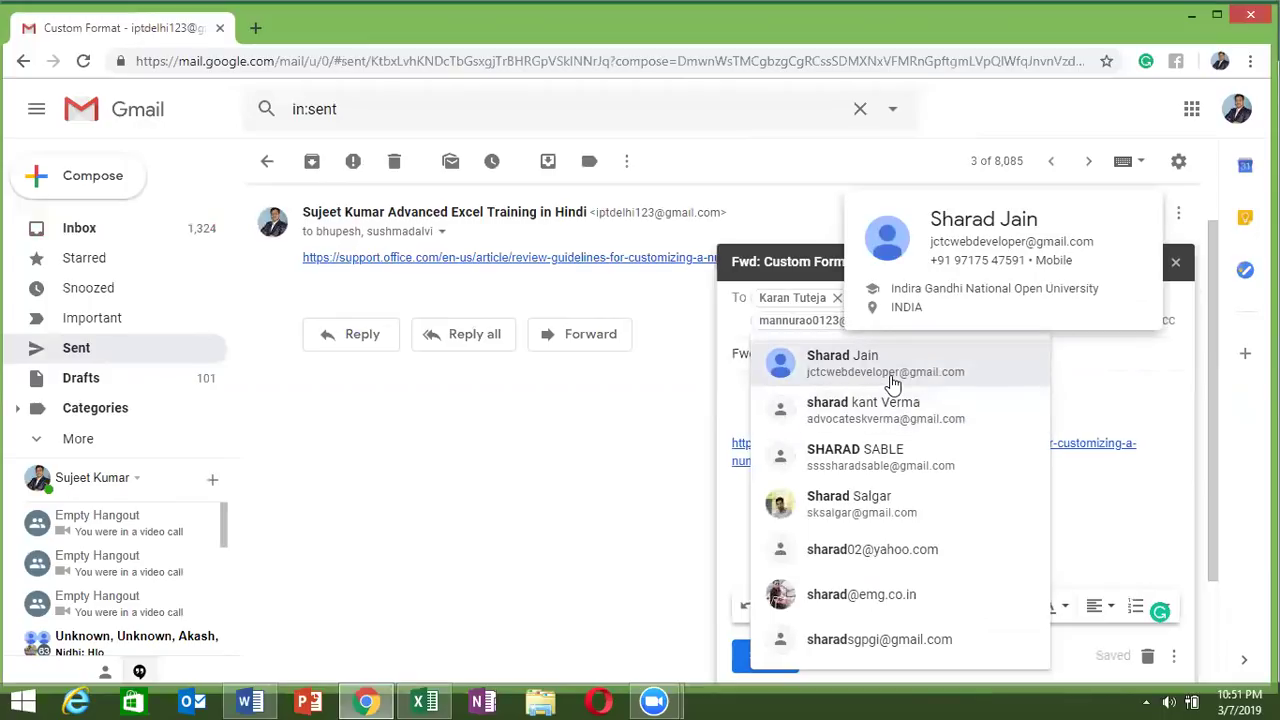
pyautogui.moveTo(894, 418)
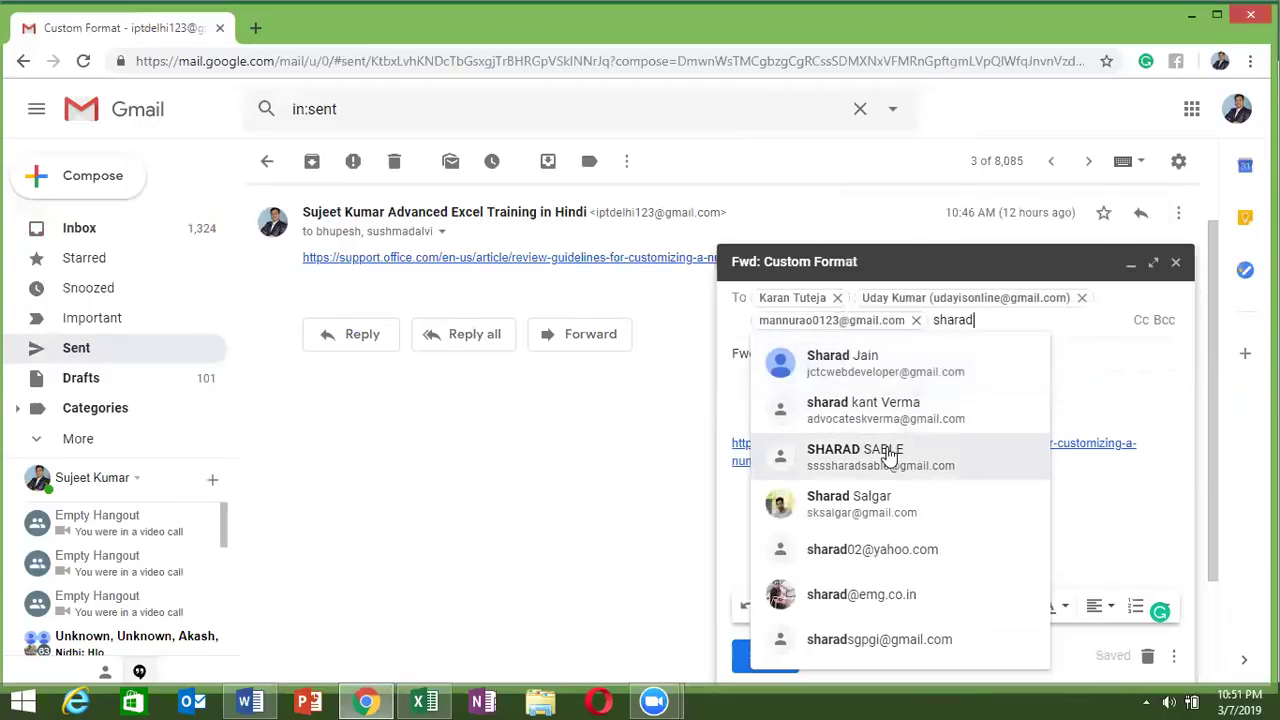
pyautogui.click(888, 452)
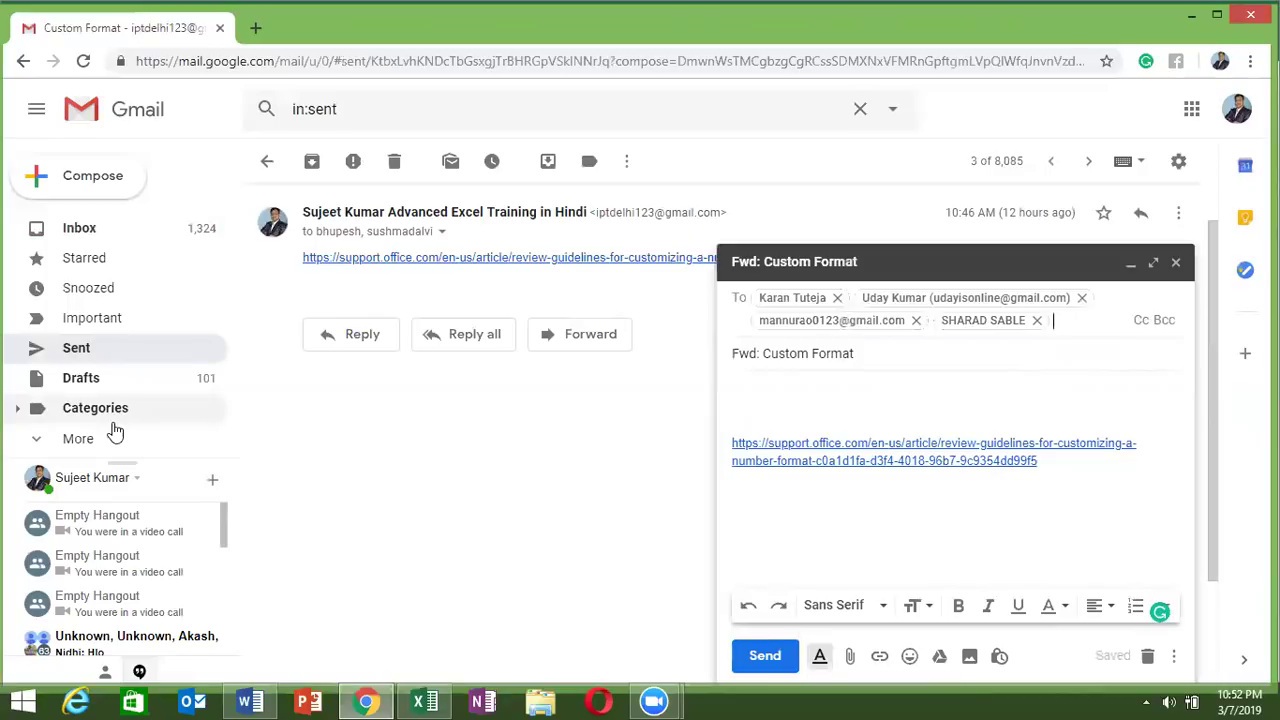
# - Add one more contact from the To suggestions and send the forward
pyautogui.click(78, 347)
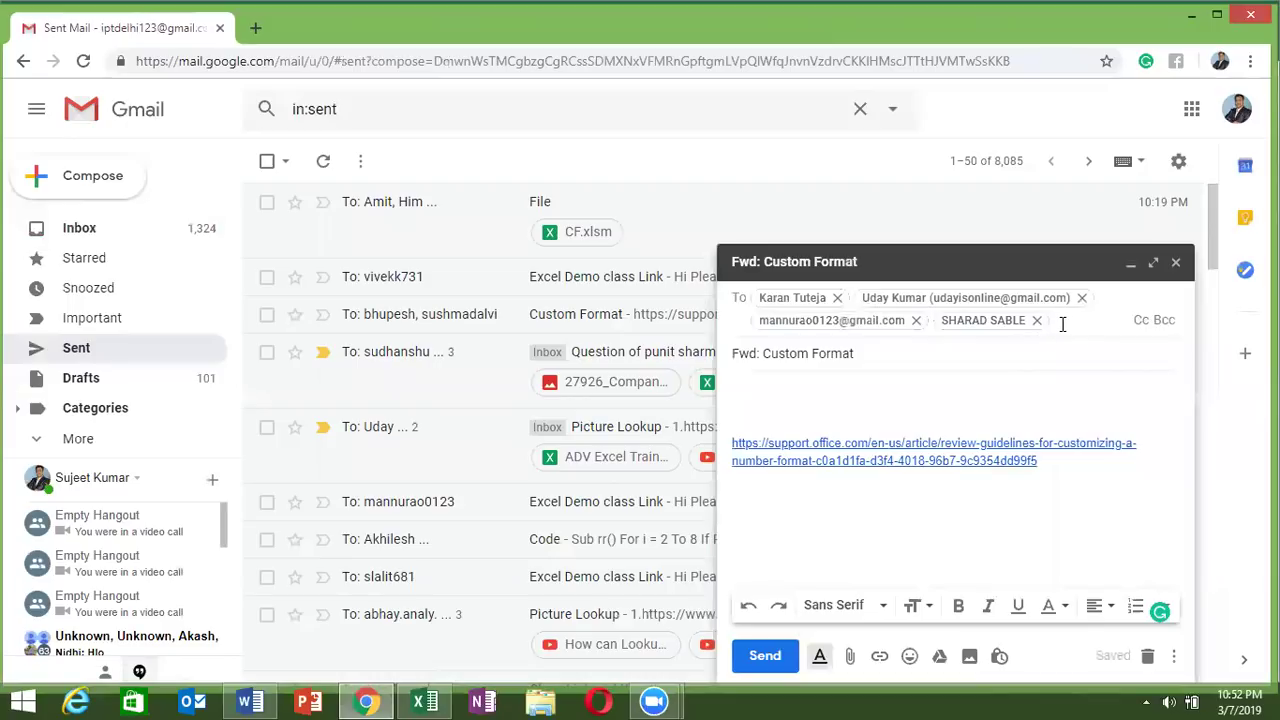
pyautogui.write('nu')
pyautogui.press('BackSpace')
pyautogui.write('i')
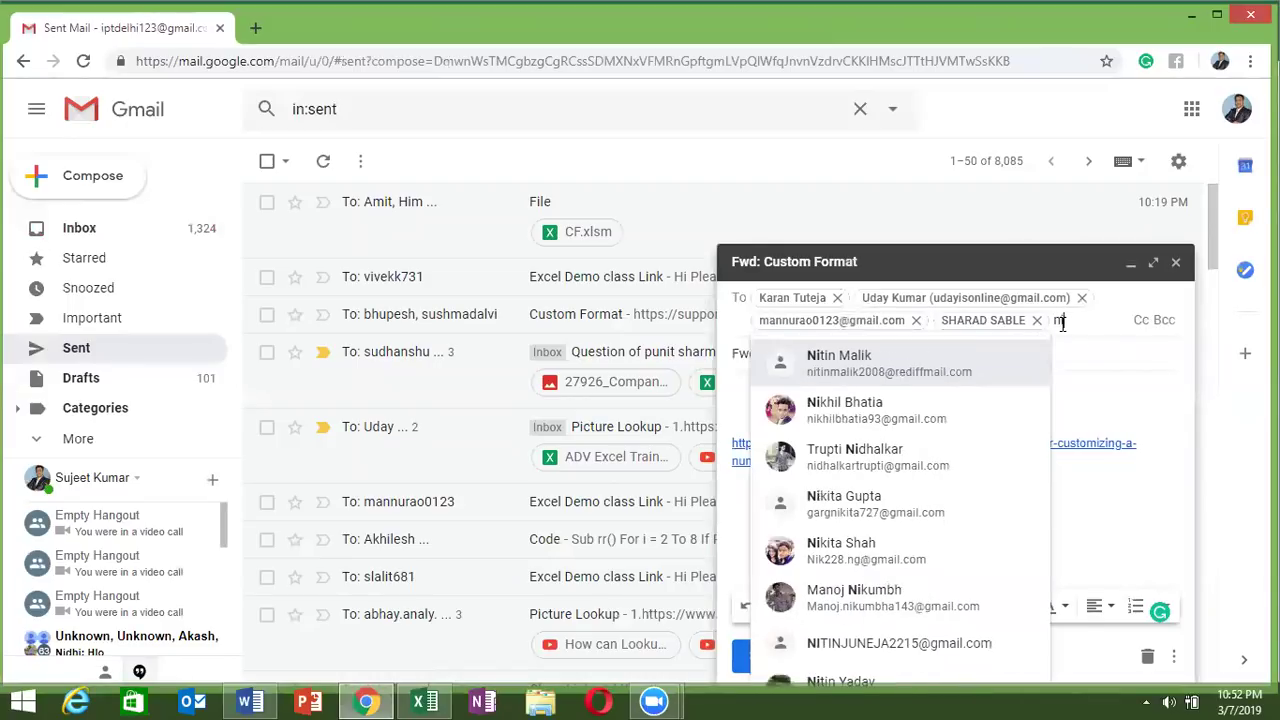
pyautogui.write('ru')
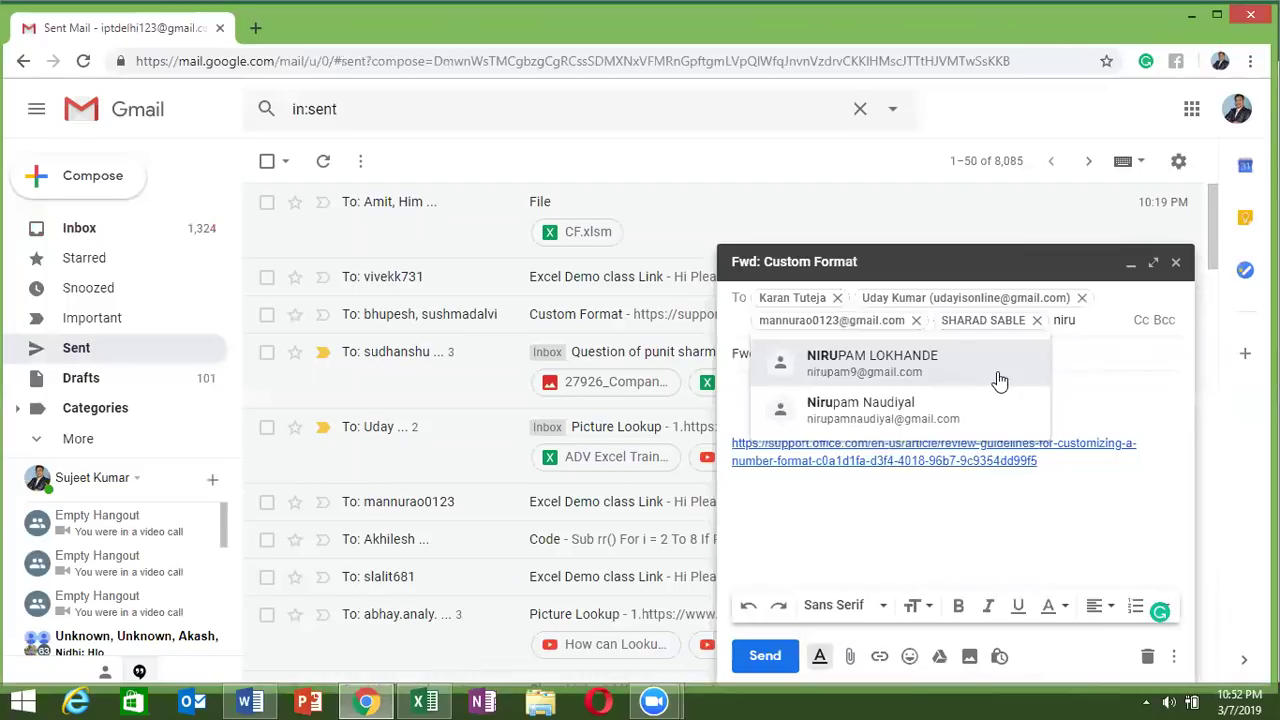
pyautogui.click(998, 371)
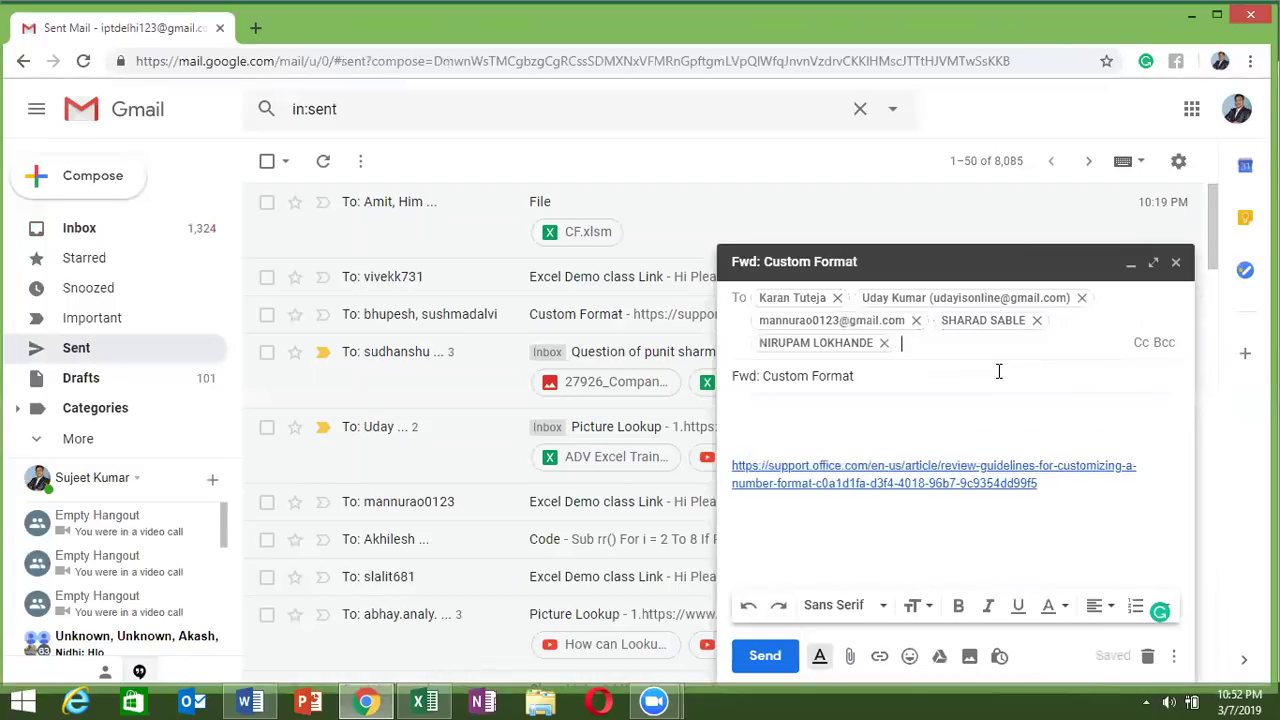
pyautogui.click(762, 655)
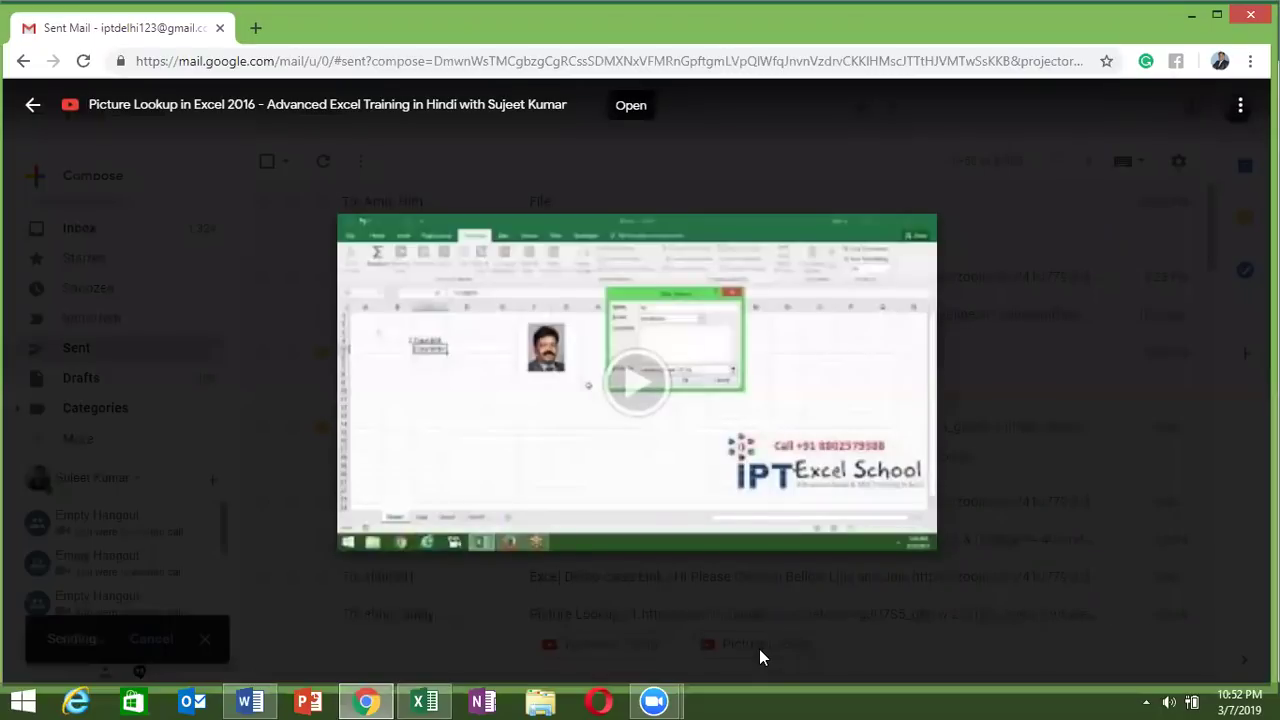
# - Close the video preview, minimize Chrome, and close Excel and Word without saving
pyautogui.click(679, 312)
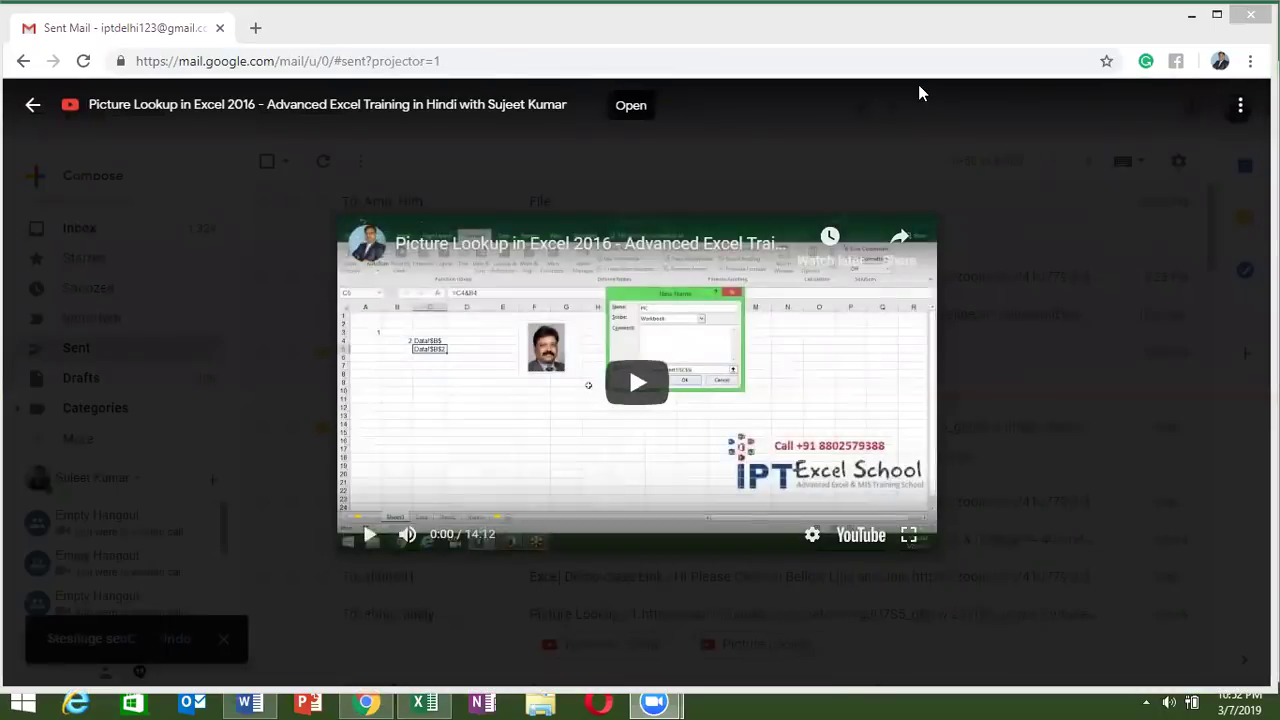
pyautogui.click(33, 105)
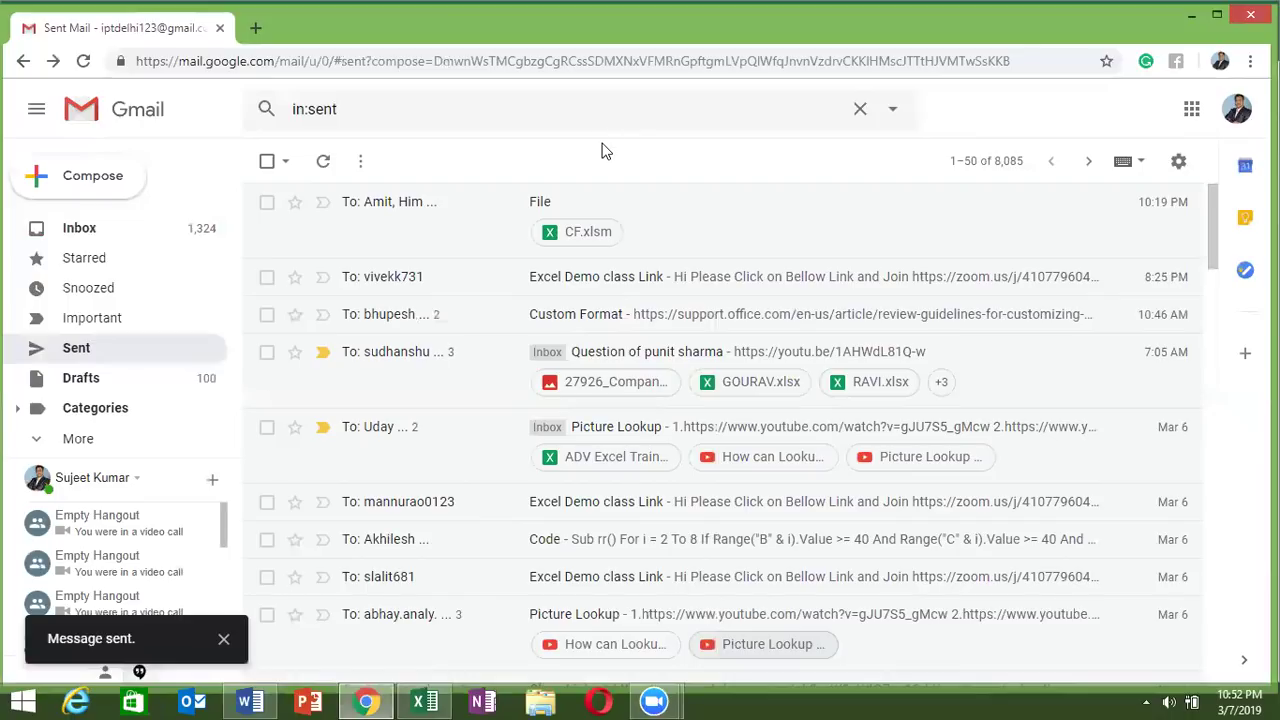
pyautogui.click(1192, 16)
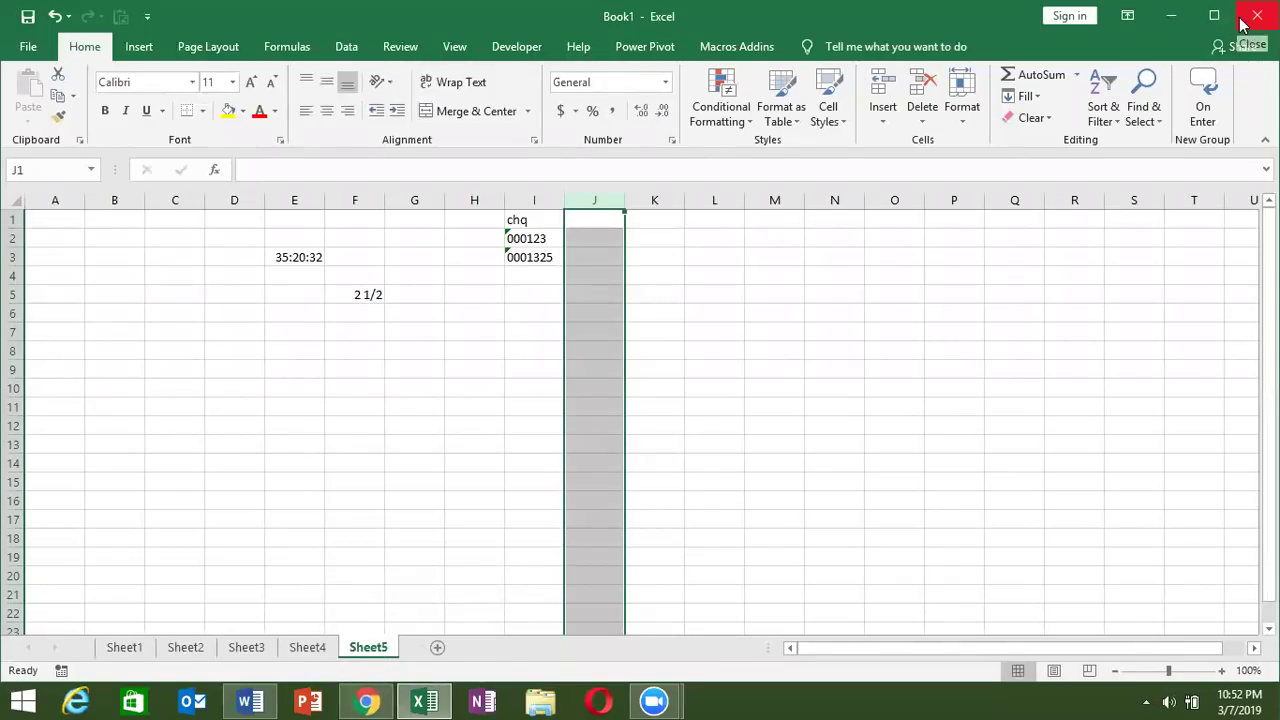
pyautogui.click(1243, 20)
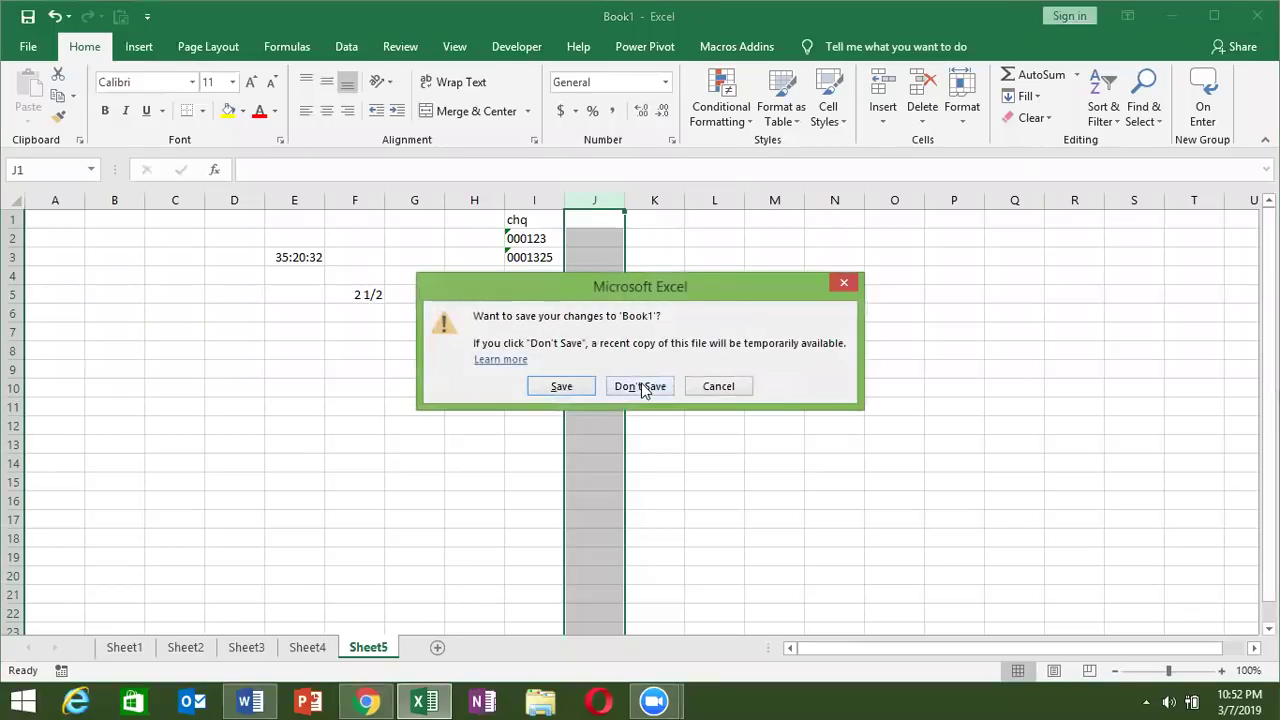
pyautogui.click(643, 388)
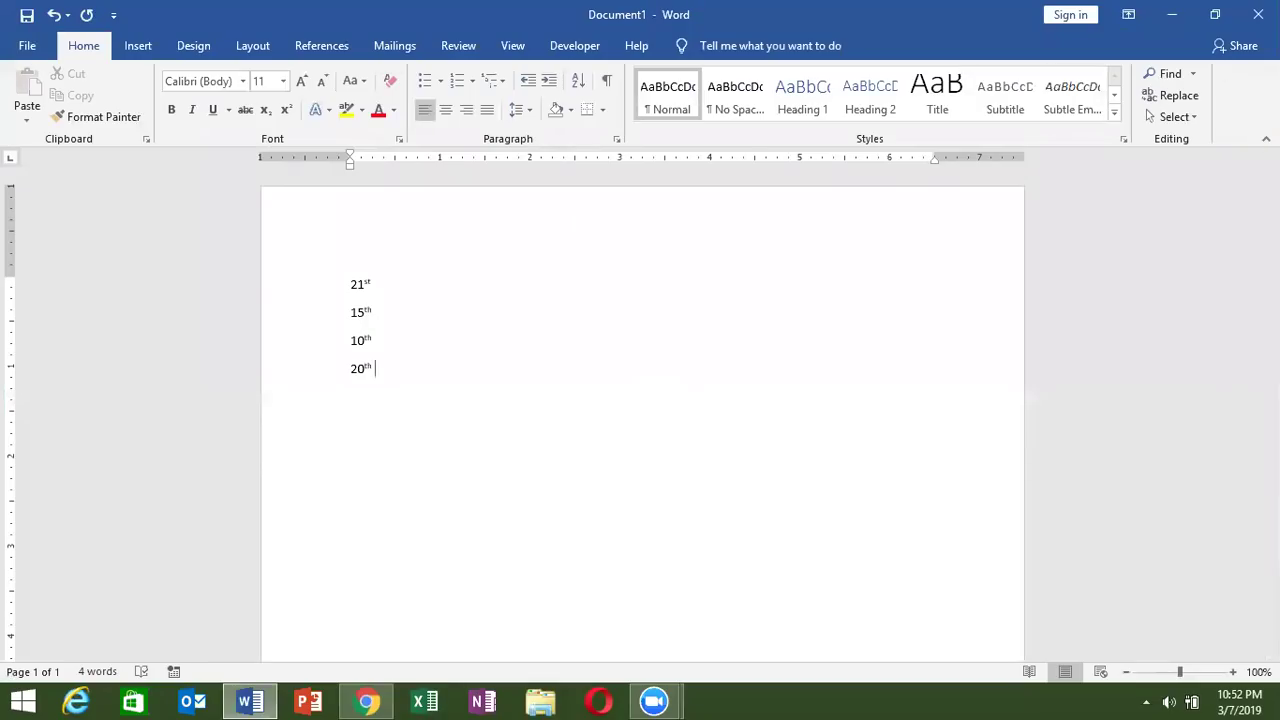
pyautogui.click(1258, 15)
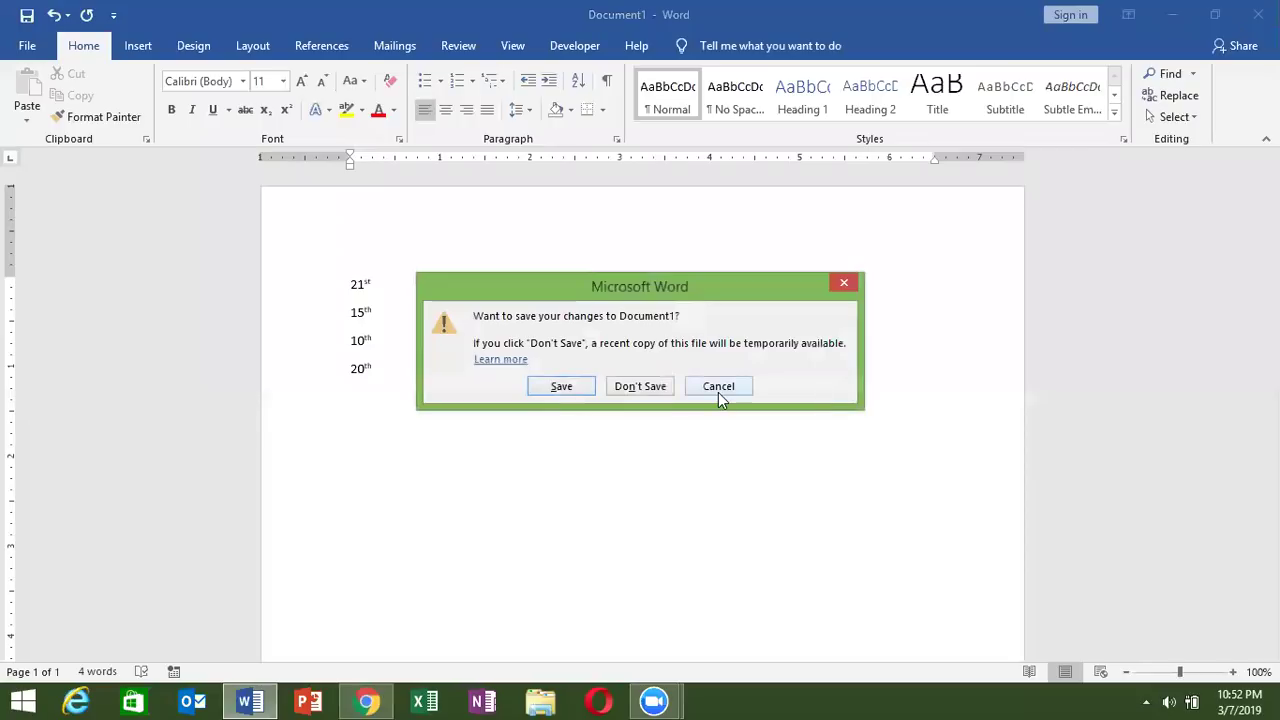
pyautogui.click(652, 388)
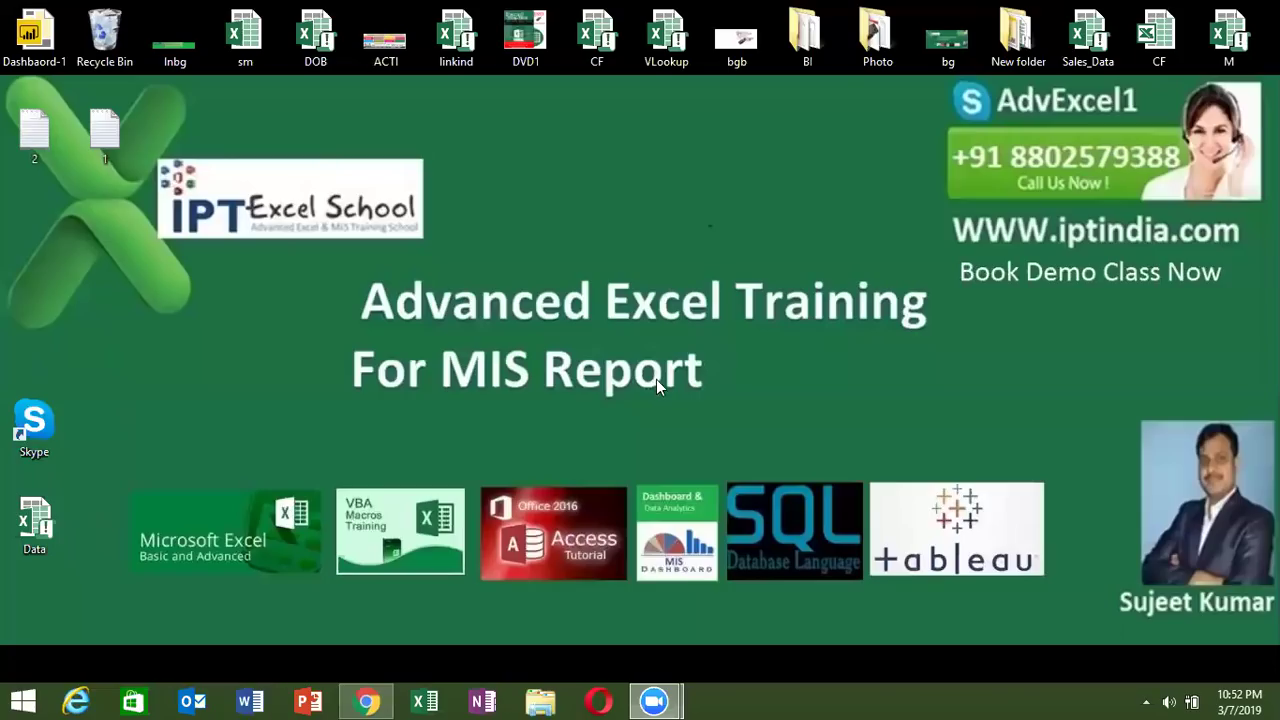
pyautogui.click(426, 700)
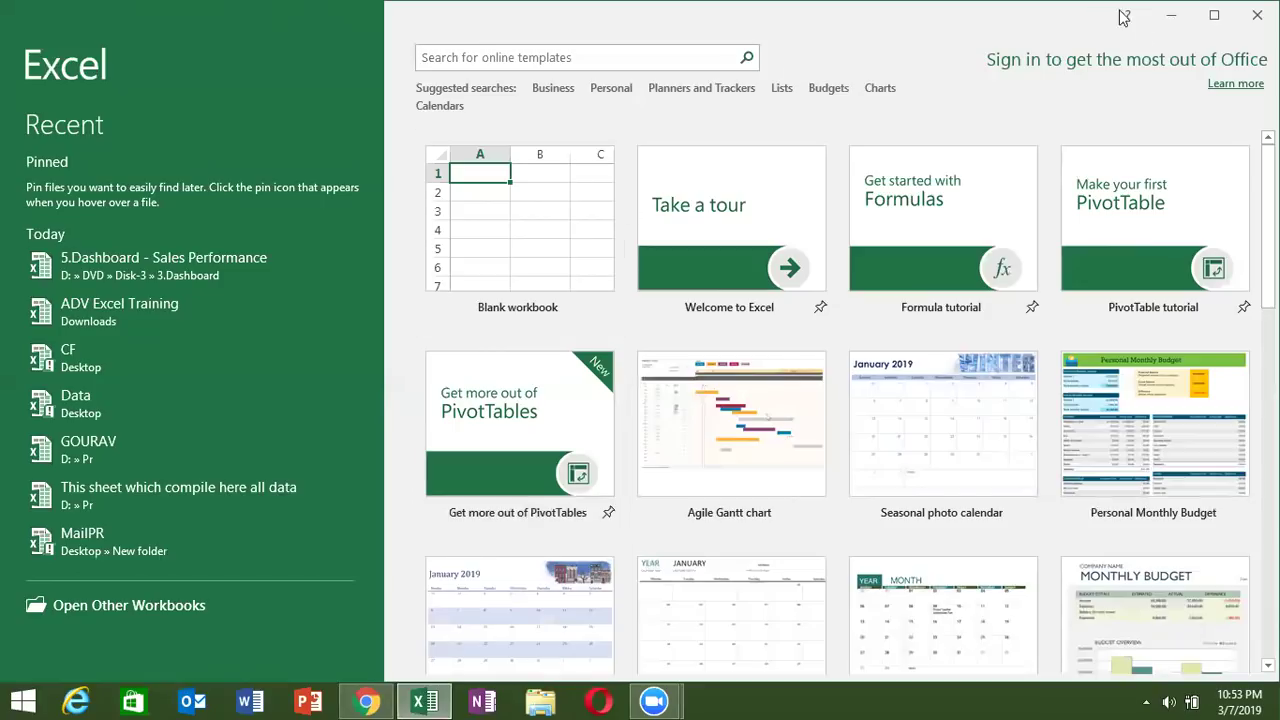
pyautogui.click(1170, 14)
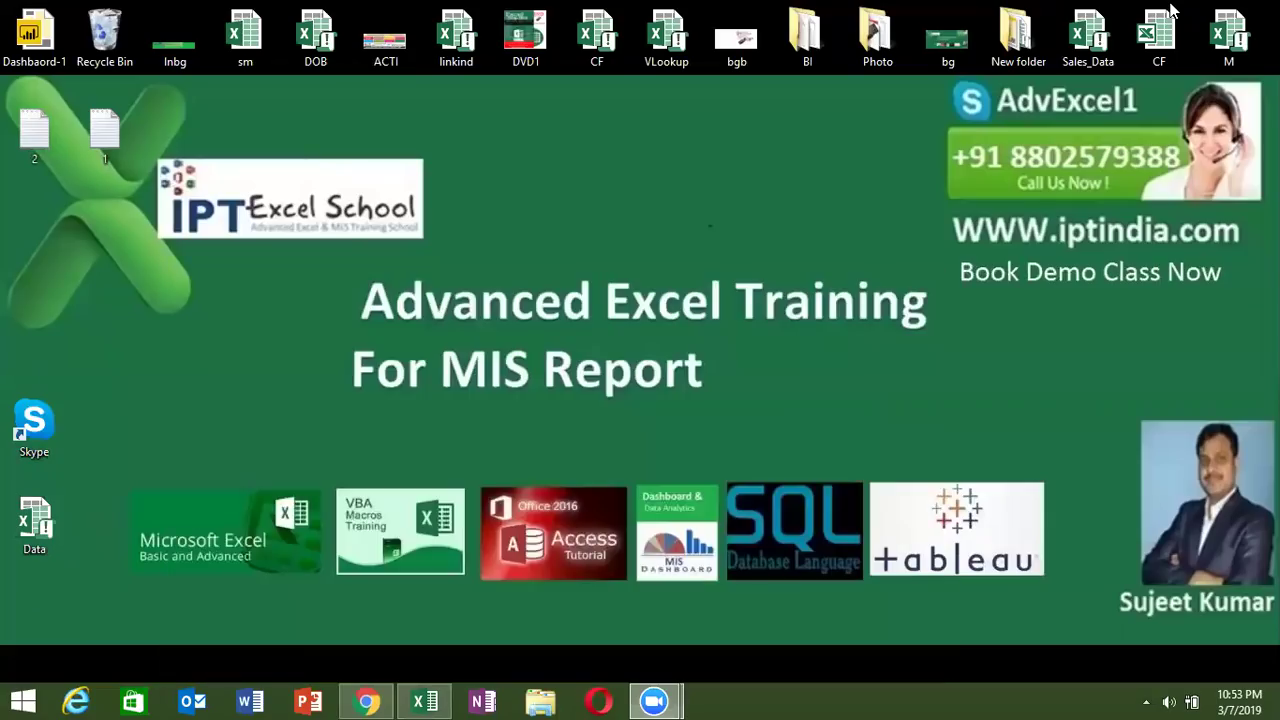